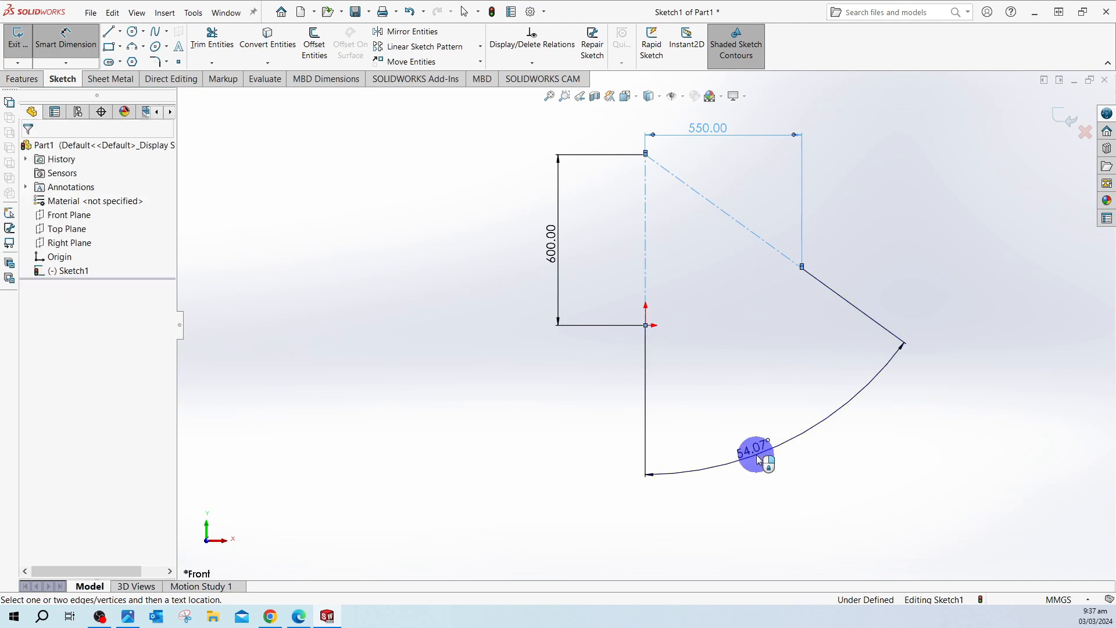
Step: Set the angle between the vertical and slanted centerlines to 45°
text(45)
key(Return)
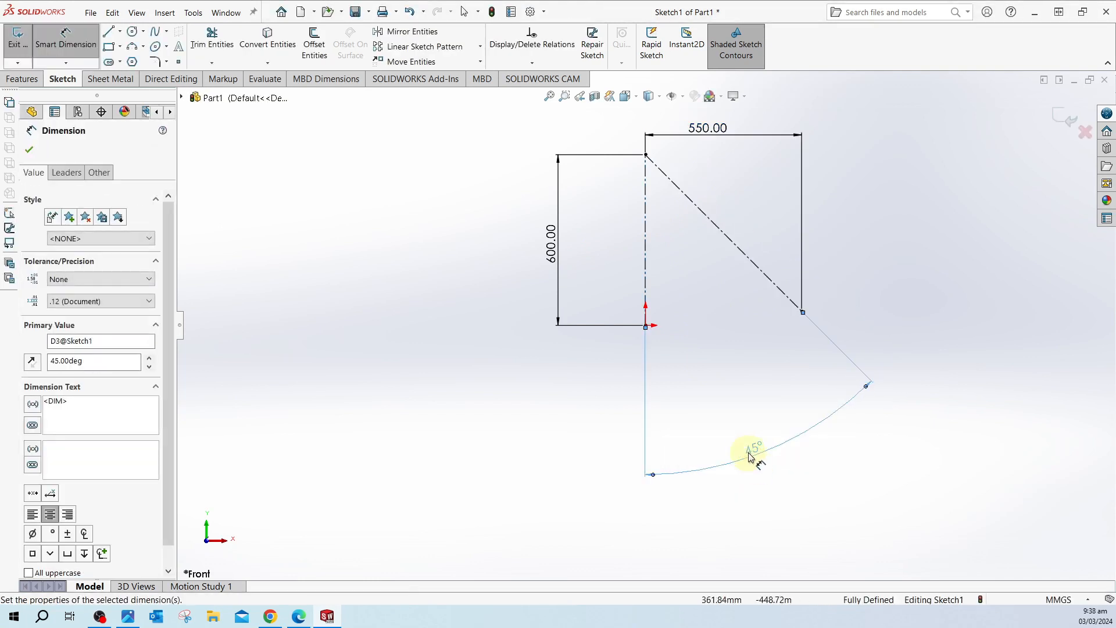
key(Escape)
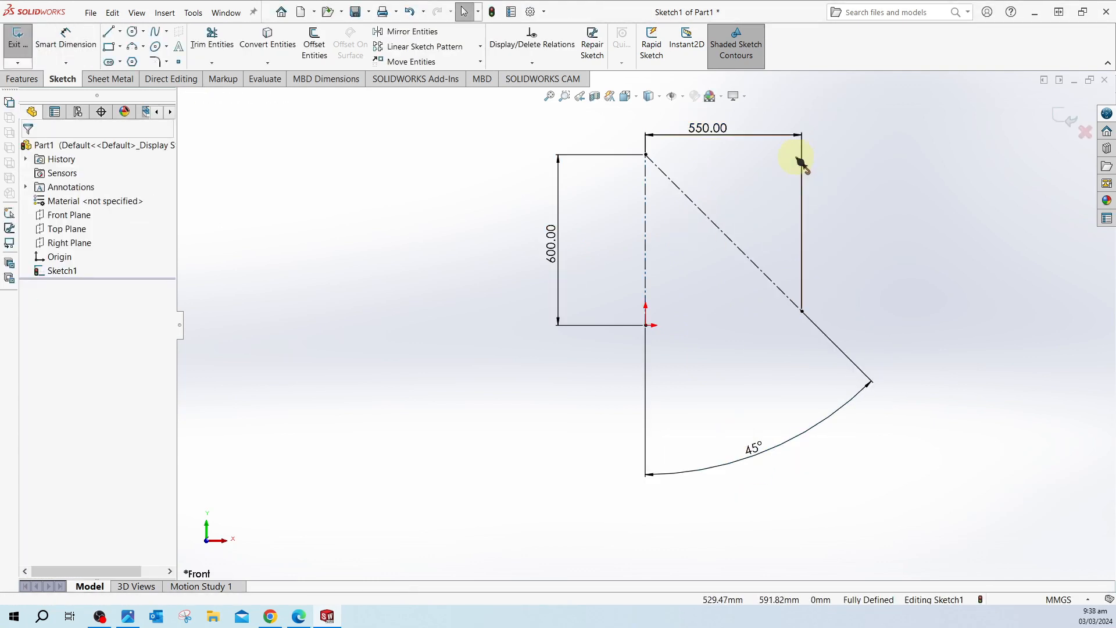
Step: Set the document's primary dimension precision to None so dimensions carry no decimals
click(530, 12)
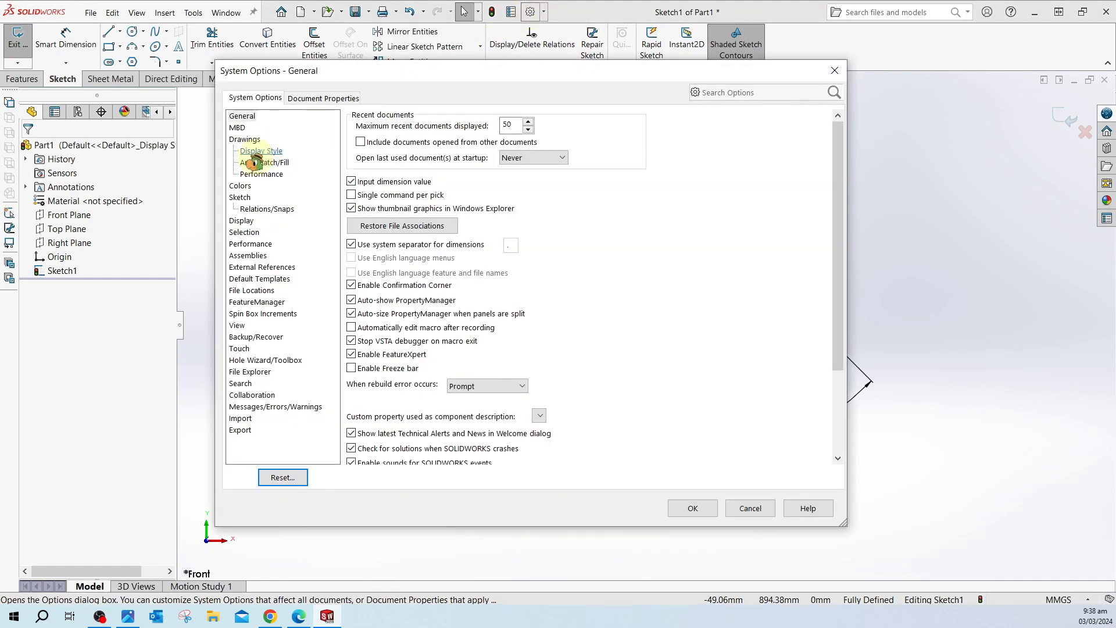
click(324, 98)
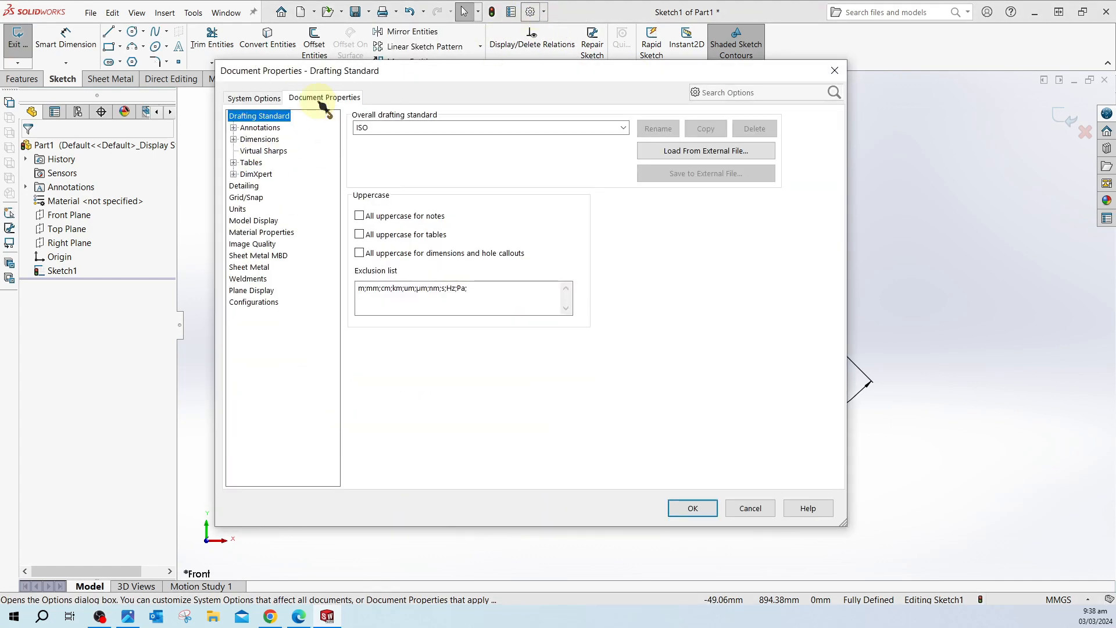
click(261, 140)
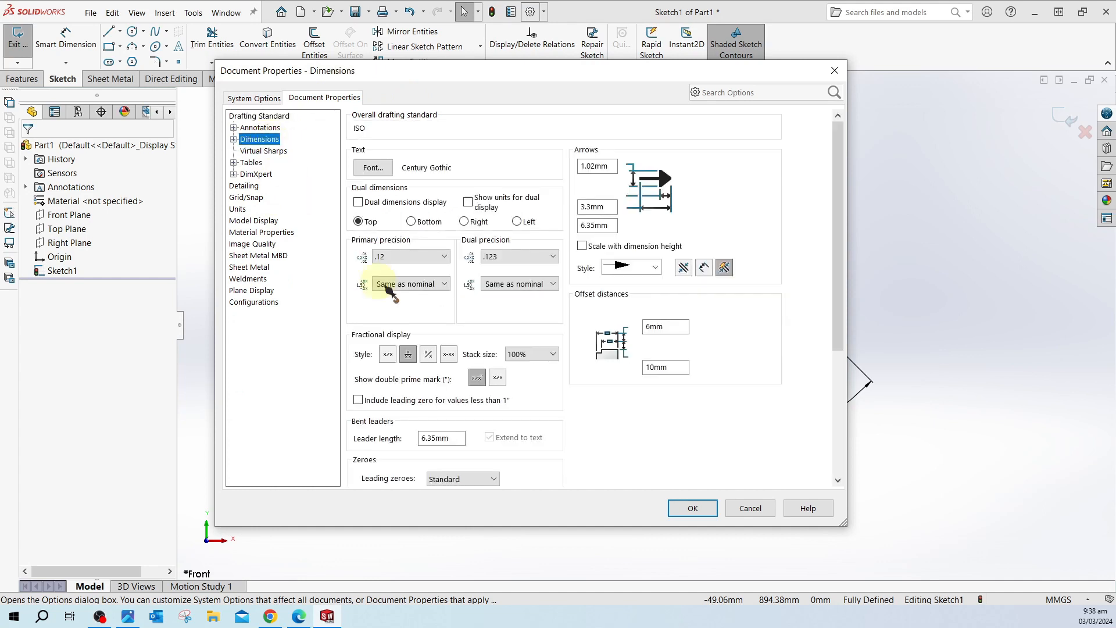
click(414, 262)
click(401, 268)
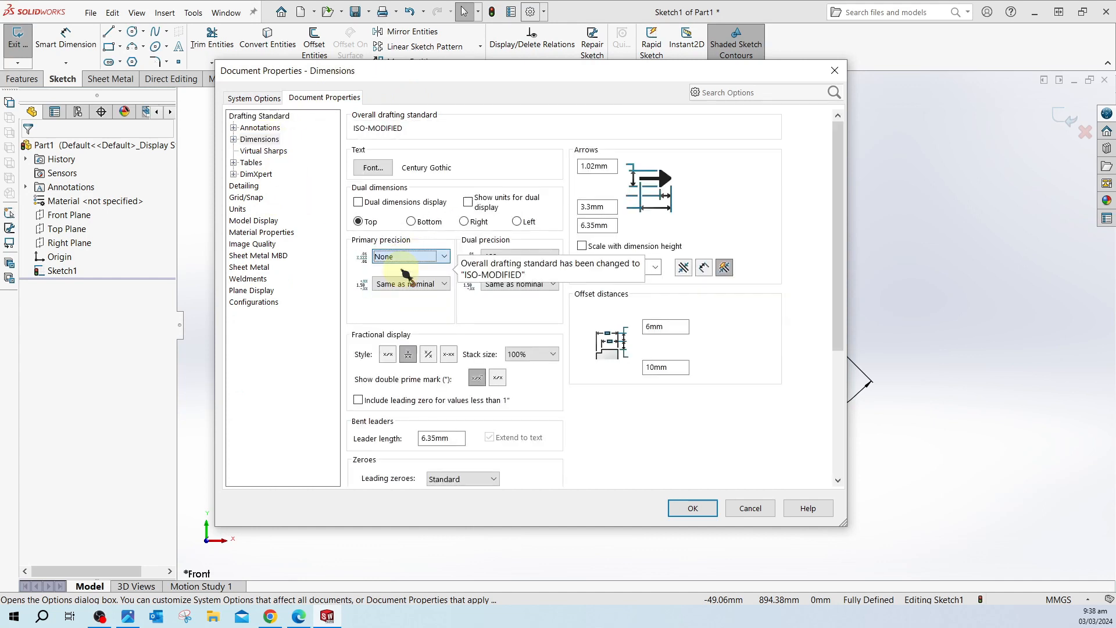
click(693, 509)
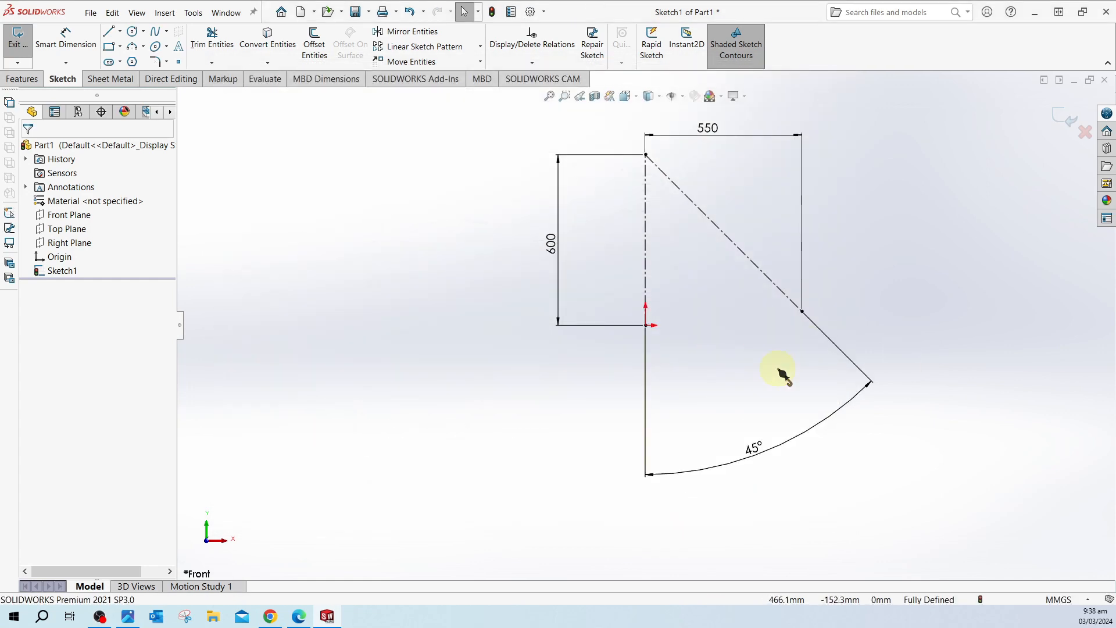
Step: Switch to the DN-AR001.PDF drawing in Edge and examine the dimensions of the logo's lower stem
scroll(783, 375, down, 2)
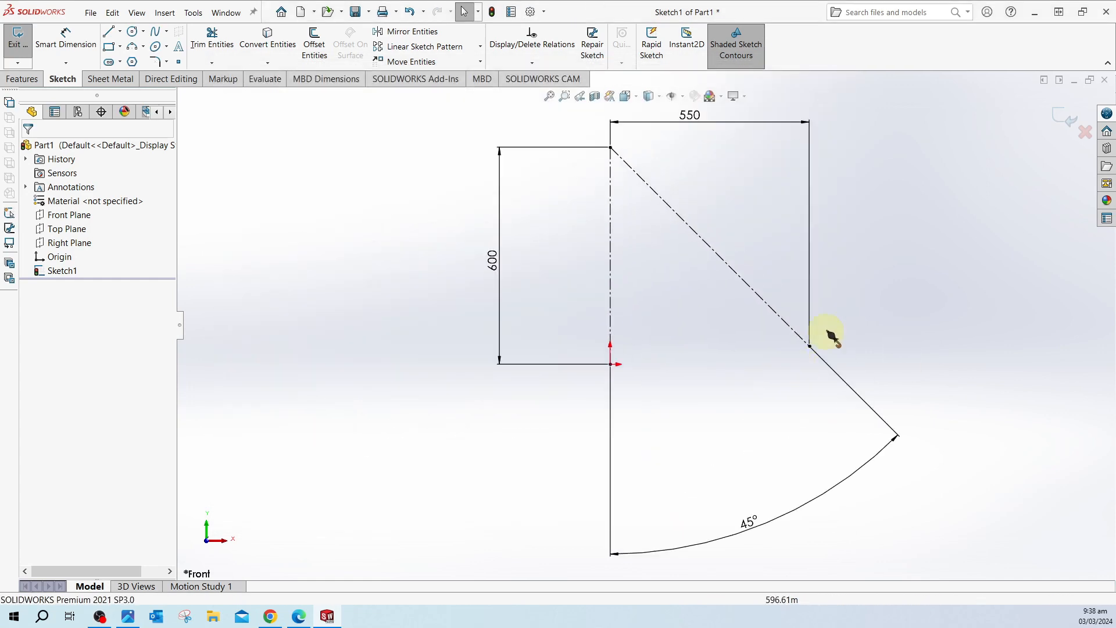
scroll(830, 279, up, 2)
scroll(831, 279, down, 3)
scroll(497, 284, up, 1)
scroll(497, 290, down, 1)
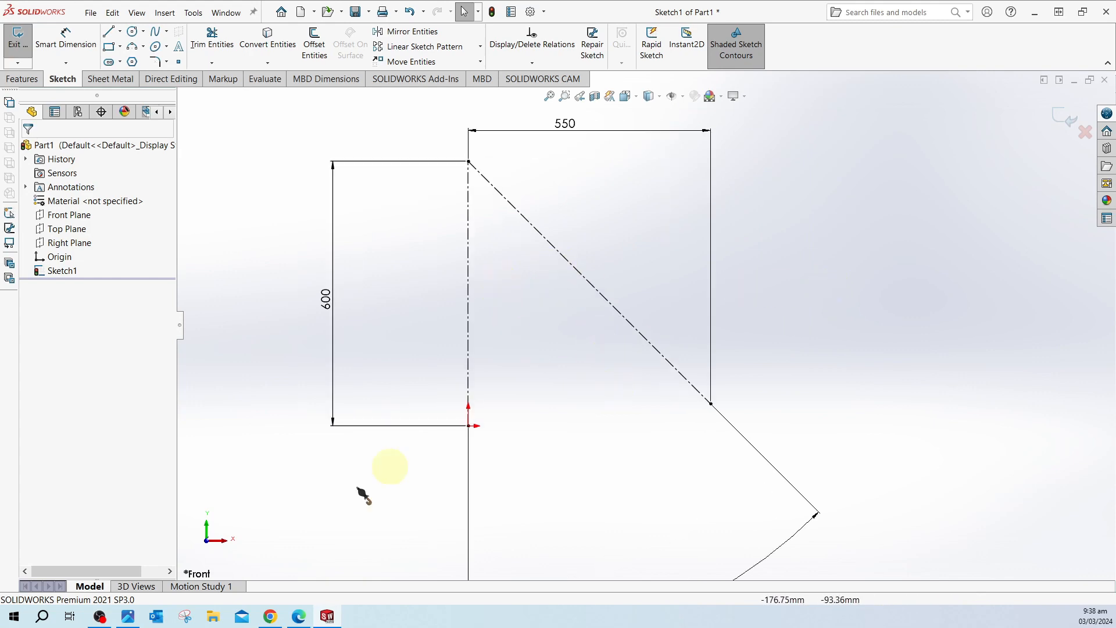
click(300, 621)
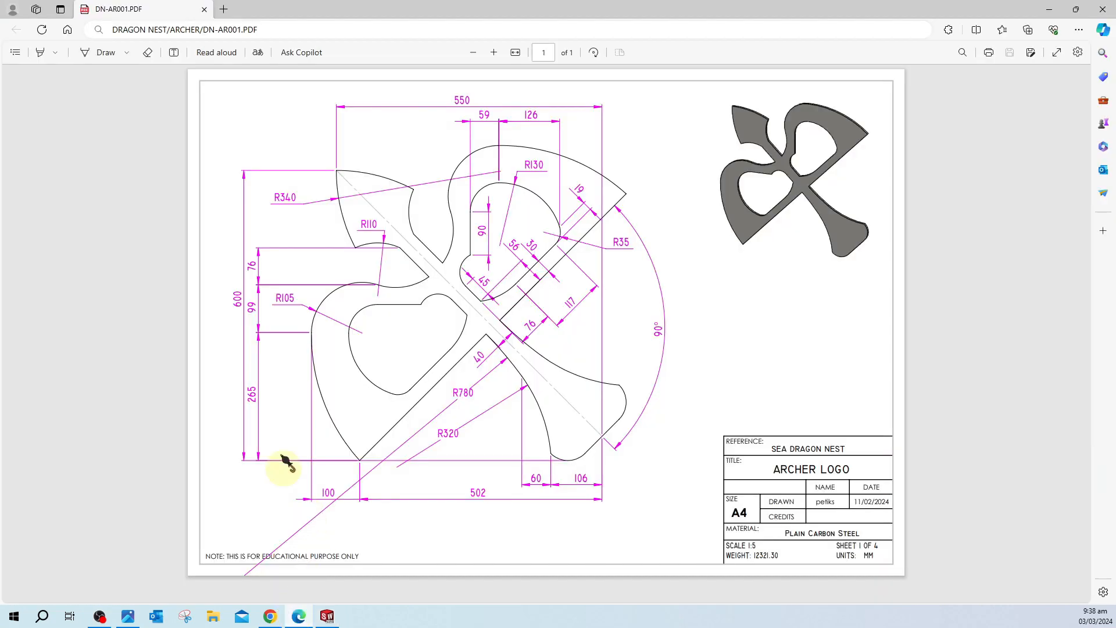
key(ctrl)
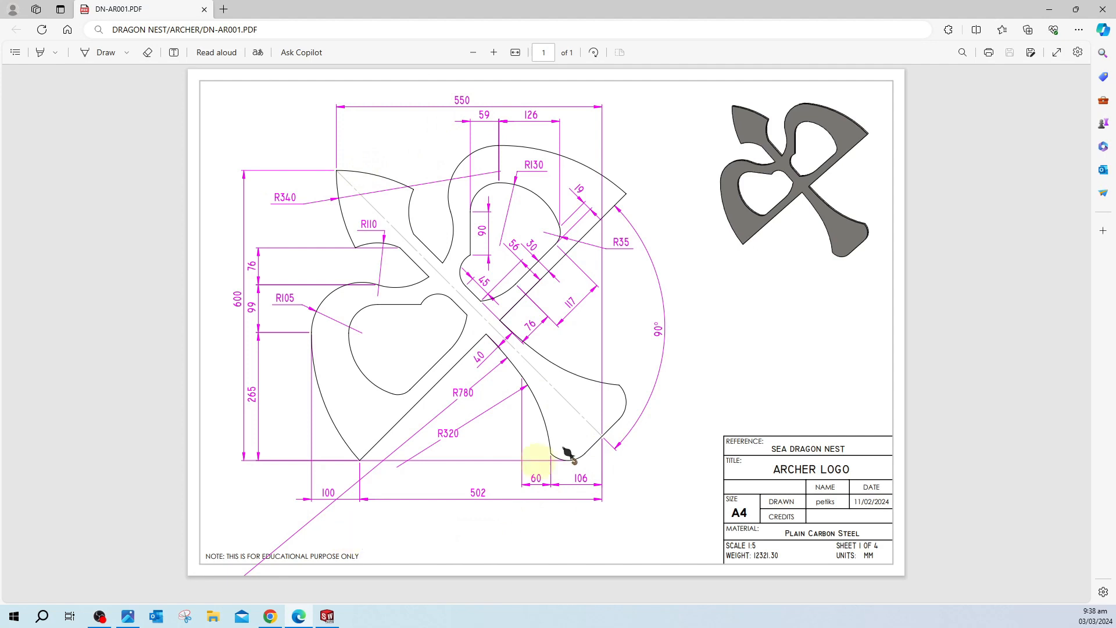
click(689, 342)
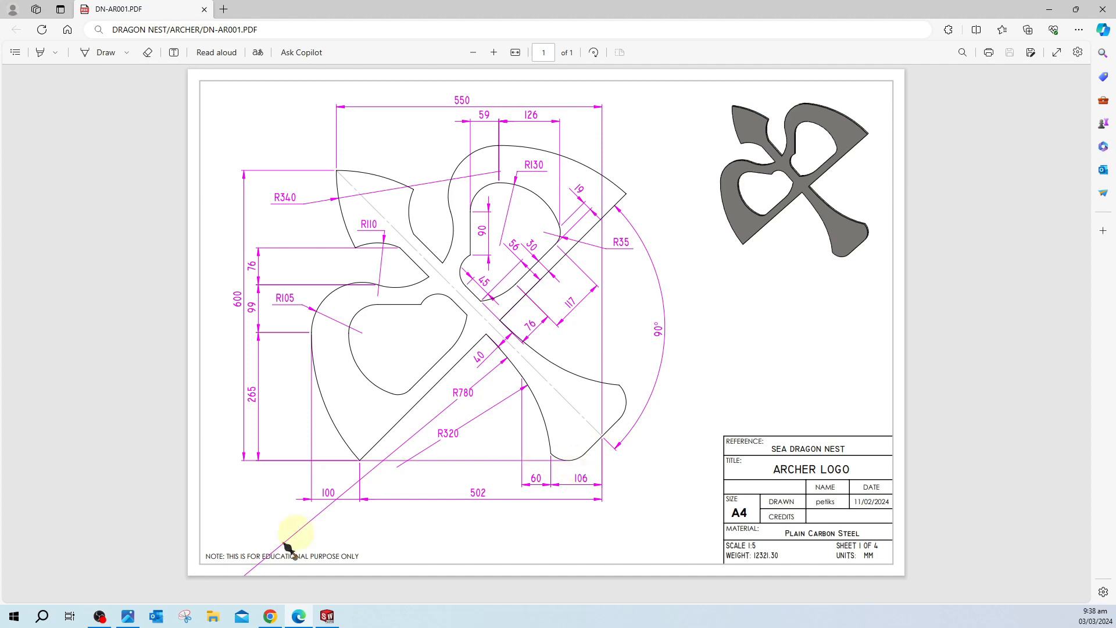
Step: Back in SOLIDWORKS, sketch a short line perpendicular to the slanted centerline from its lower end, continuing into a small downward-bulging tangent arc
click(326, 616)
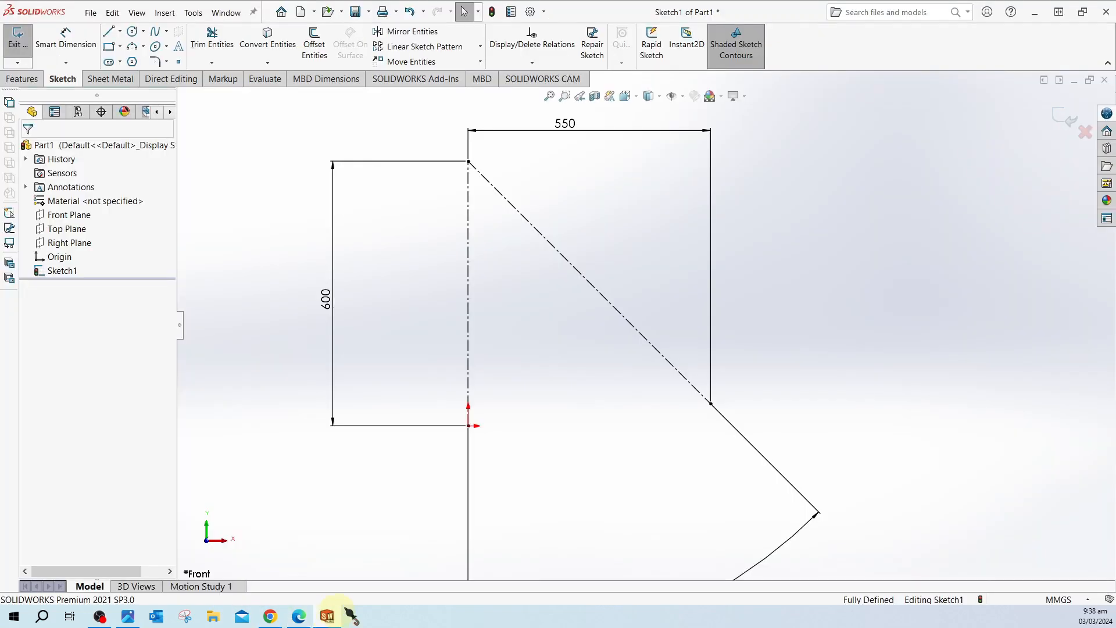
scroll(726, 425, up, 3)
scroll(728, 411, down, 5)
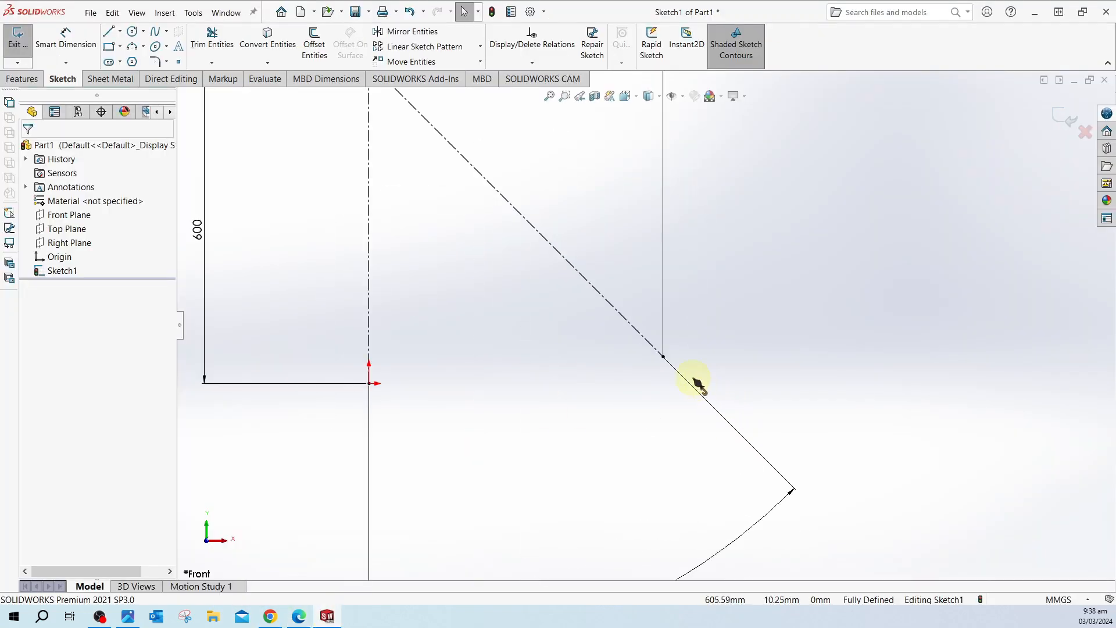
scroll(697, 382, down, 1)
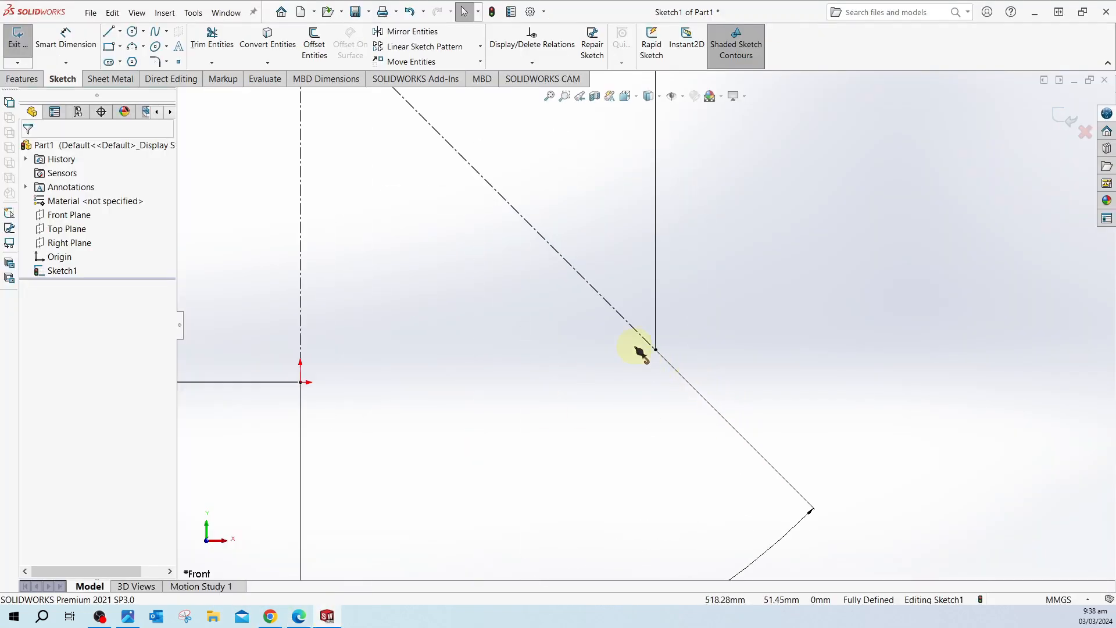
click(108, 31)
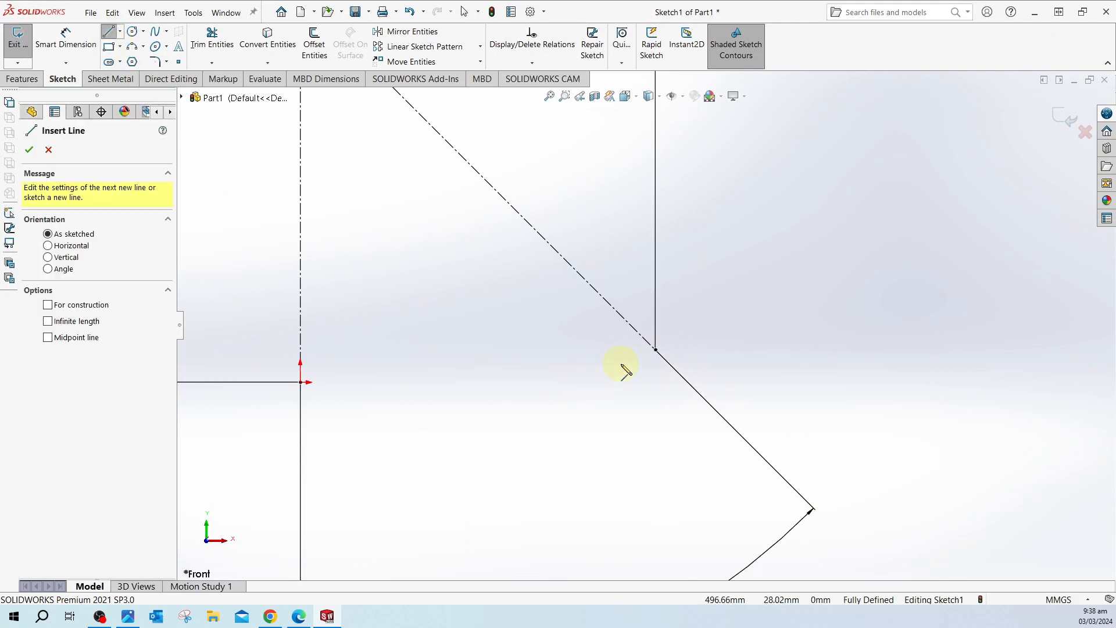
click(656, 350)
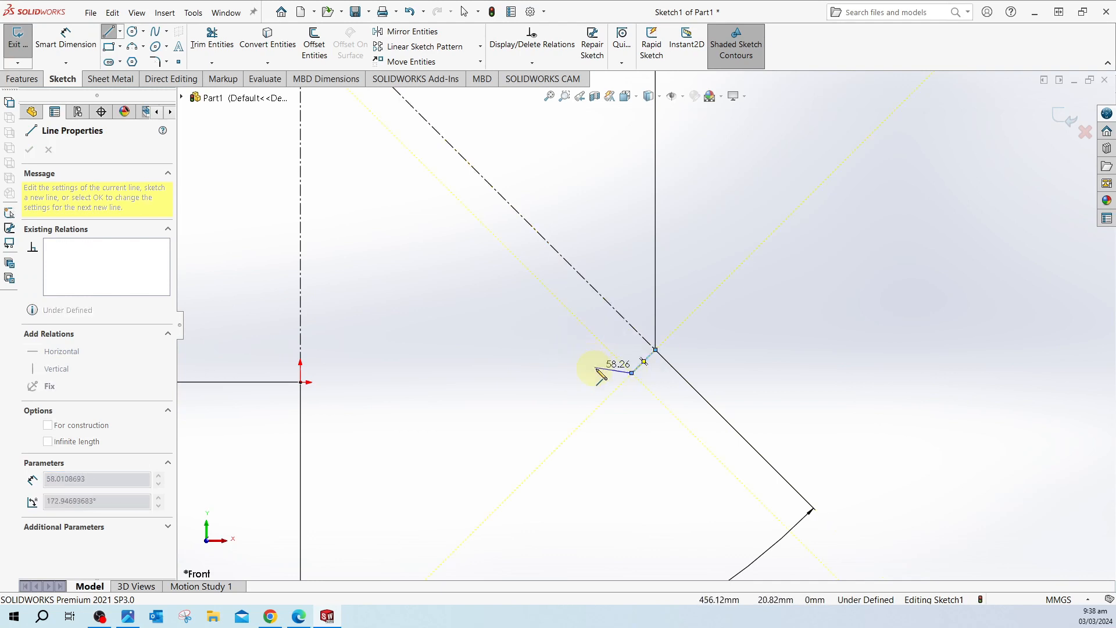
click(632, 372)
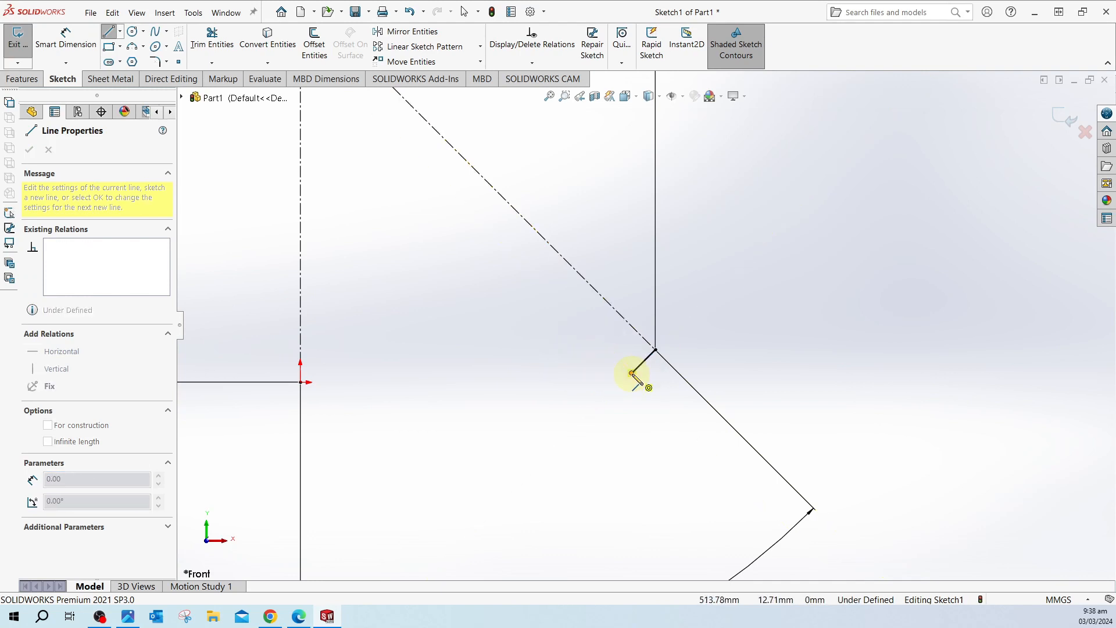
click(596, 373)
key(Escape)
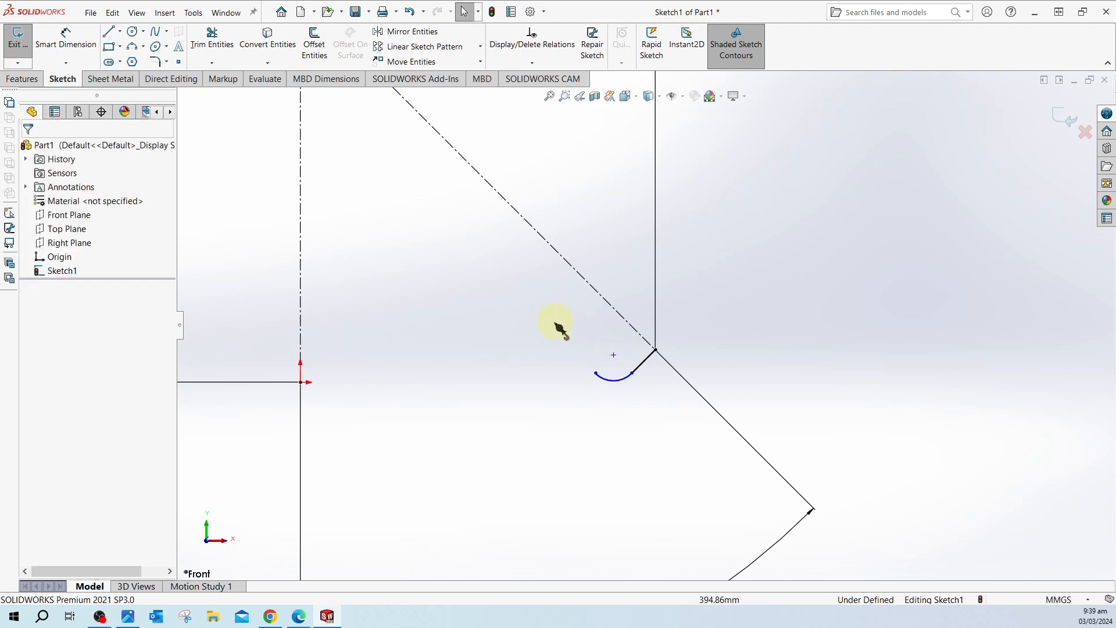
Step: Sketch a three-point arc with a radius of about 320 mm from the small arc's free end up toward the slanted centerline
click(133, 48)
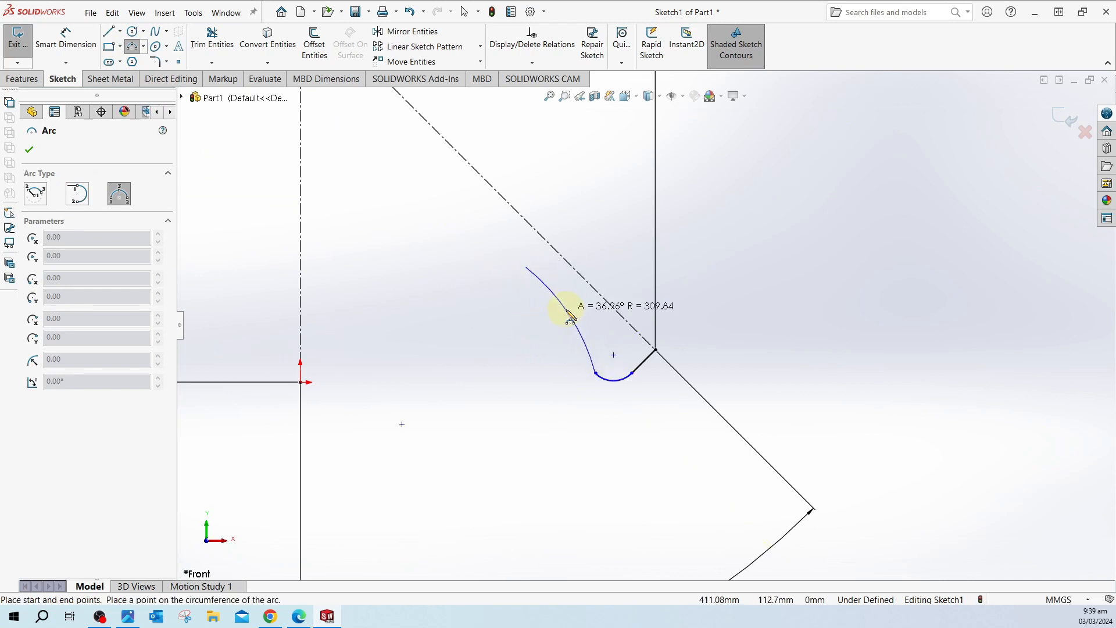
click(525, 267)
key(Escape)
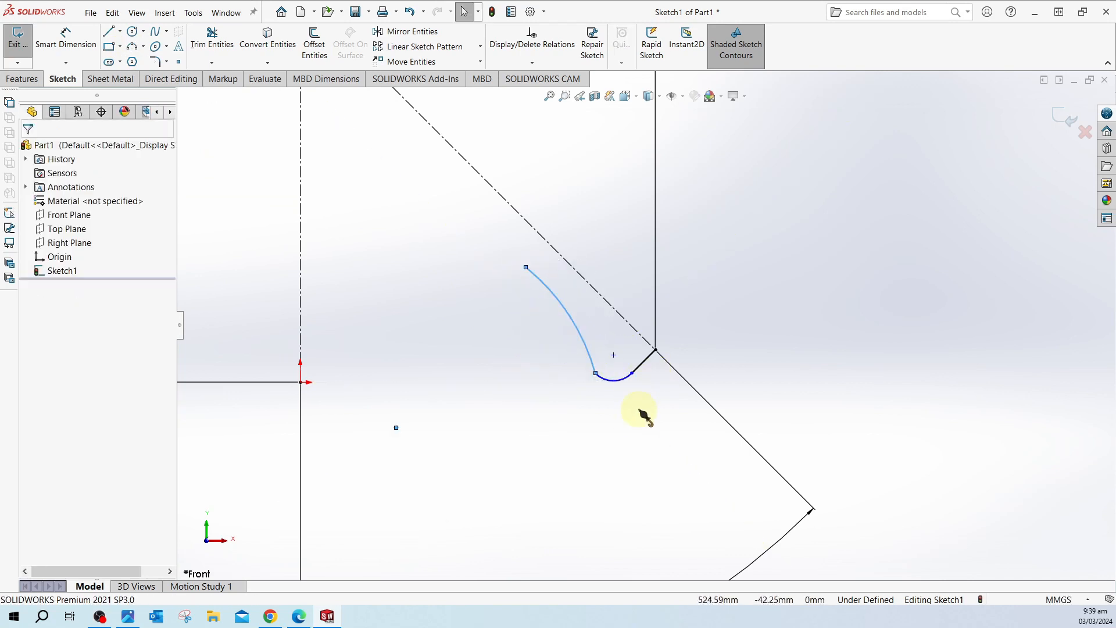
Step: Dimension the horizontal distance from the slanted centerline's lower end to the junction of the two arcs as 106 mm
click(75, 44)
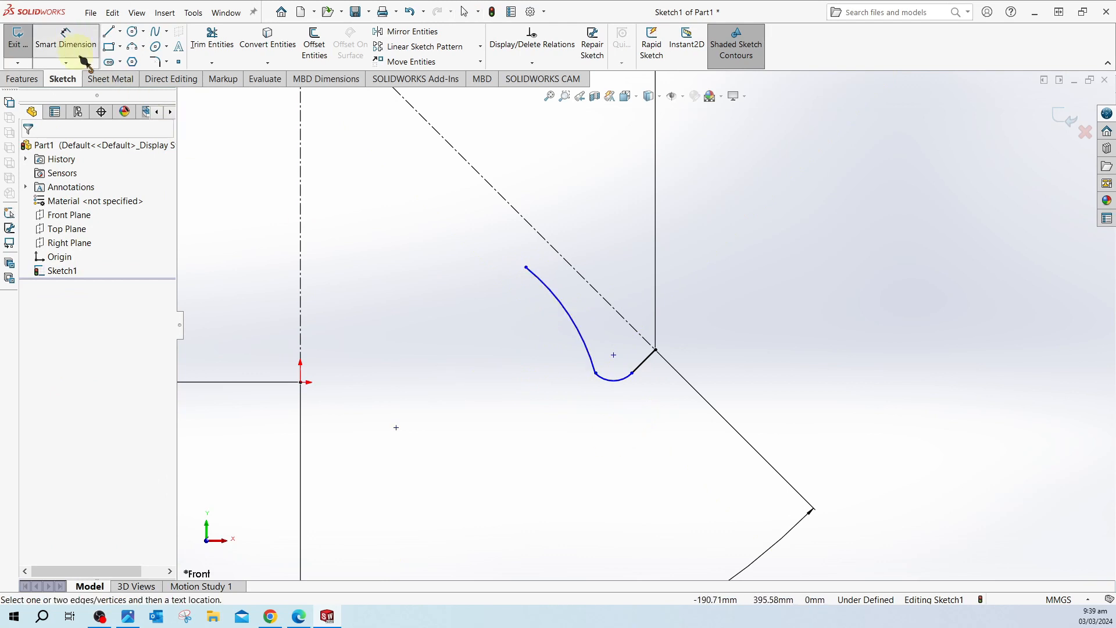
click(654, 351)
click(595, 372)
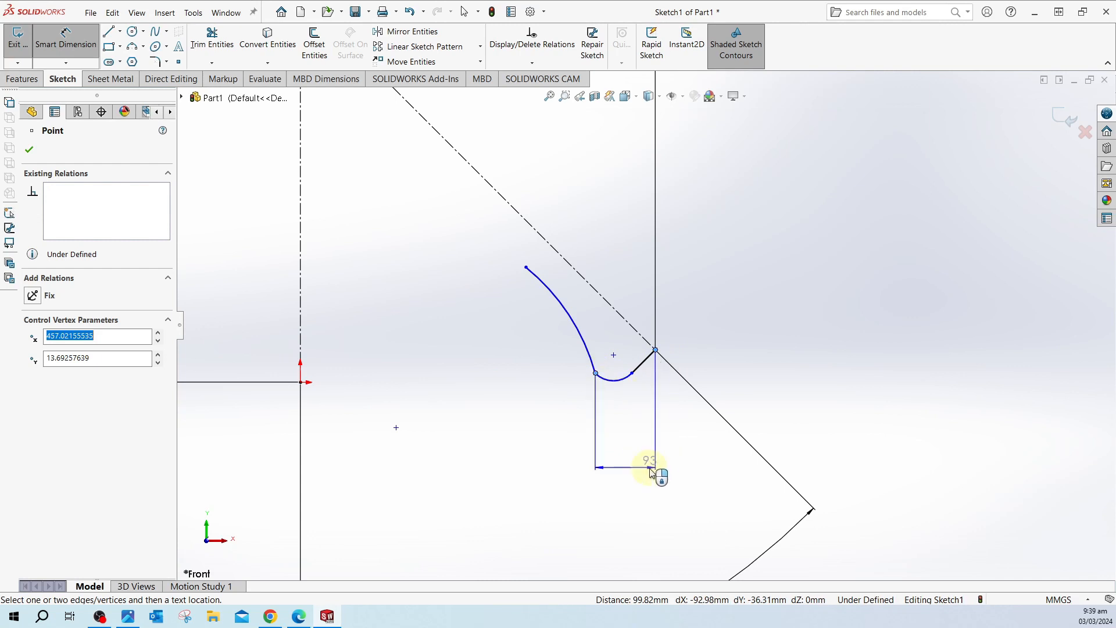
click(637, 481)
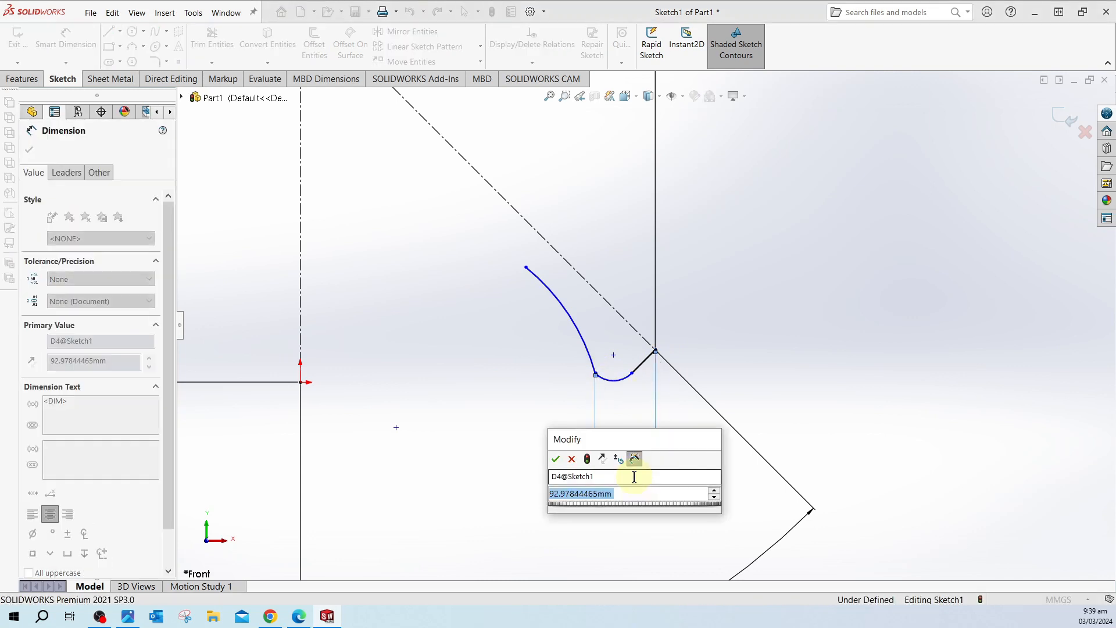
text(106)
key(Return)
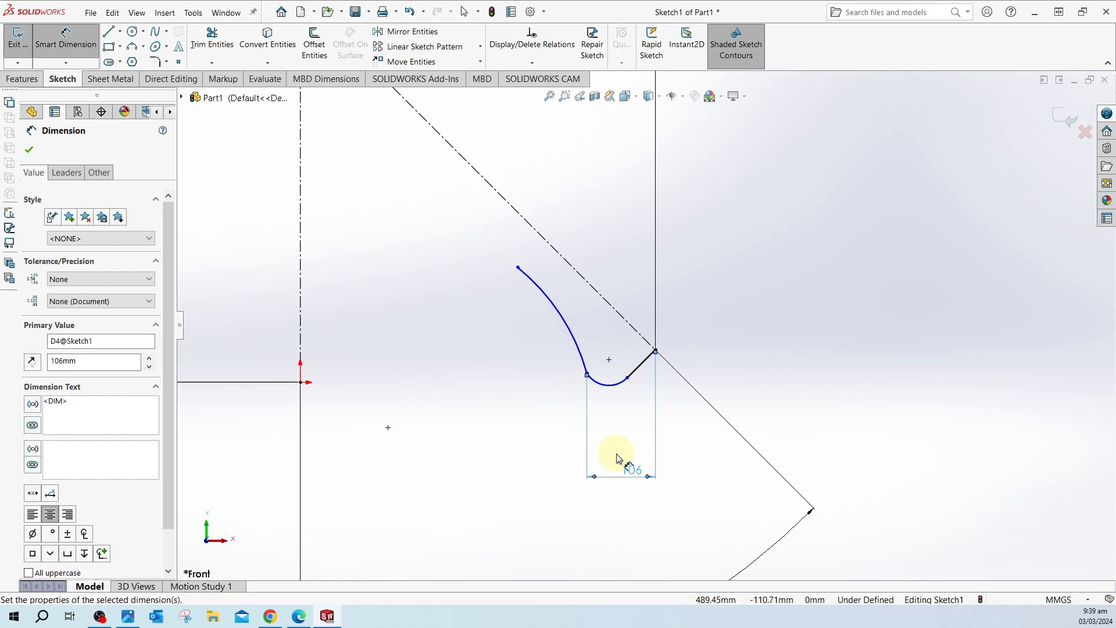
Step: Dimension the horizontal distance between the large arc's two endpoints as 60 mm
click(518, 268)
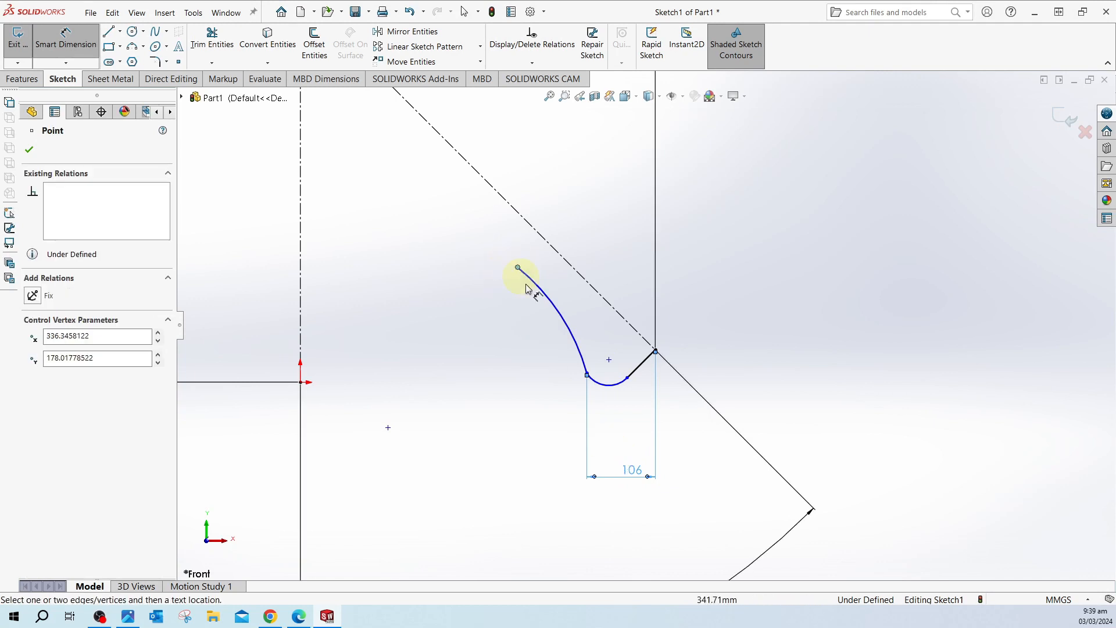
click(587, 375)
click(557, 478)
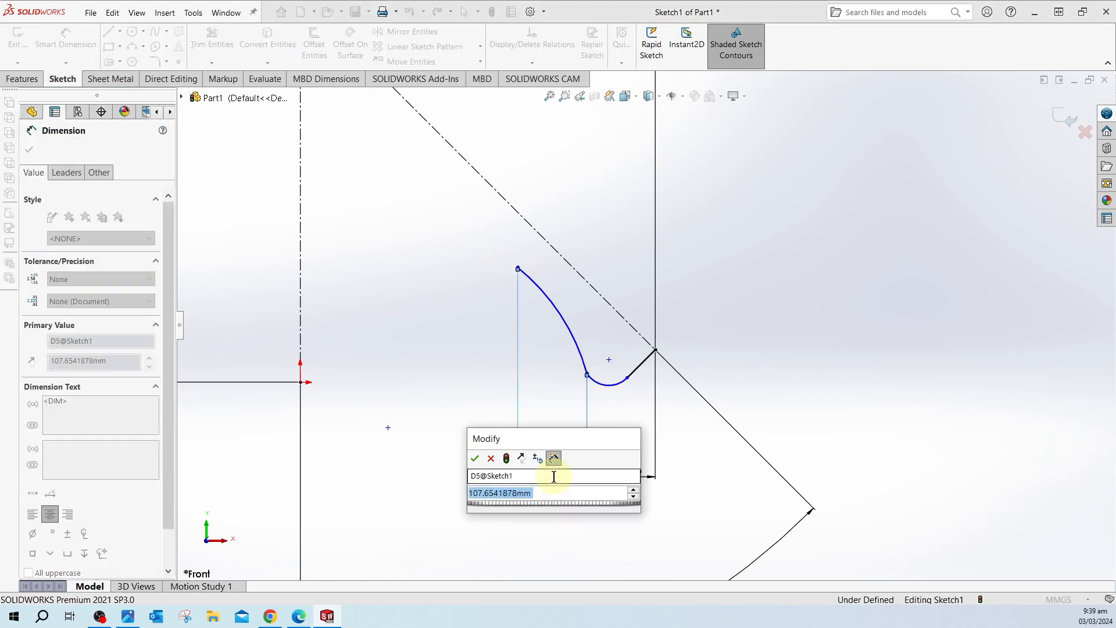
text(60)
key(Return)
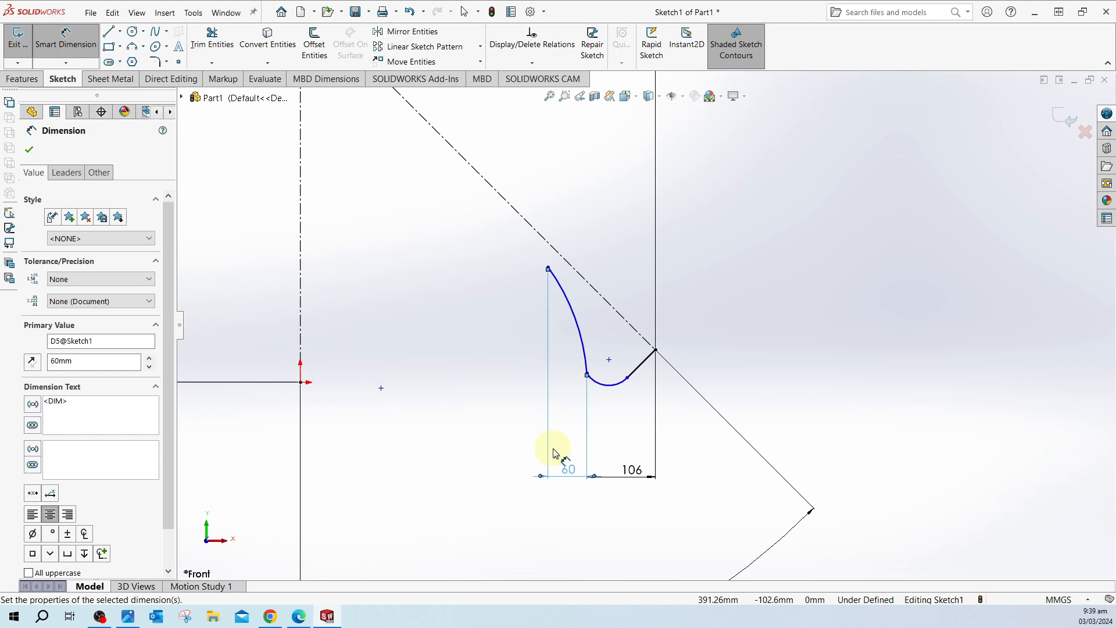
Step: Dimension the large arc's radius as 320 mm and leave the dimension command
click(575, 318)
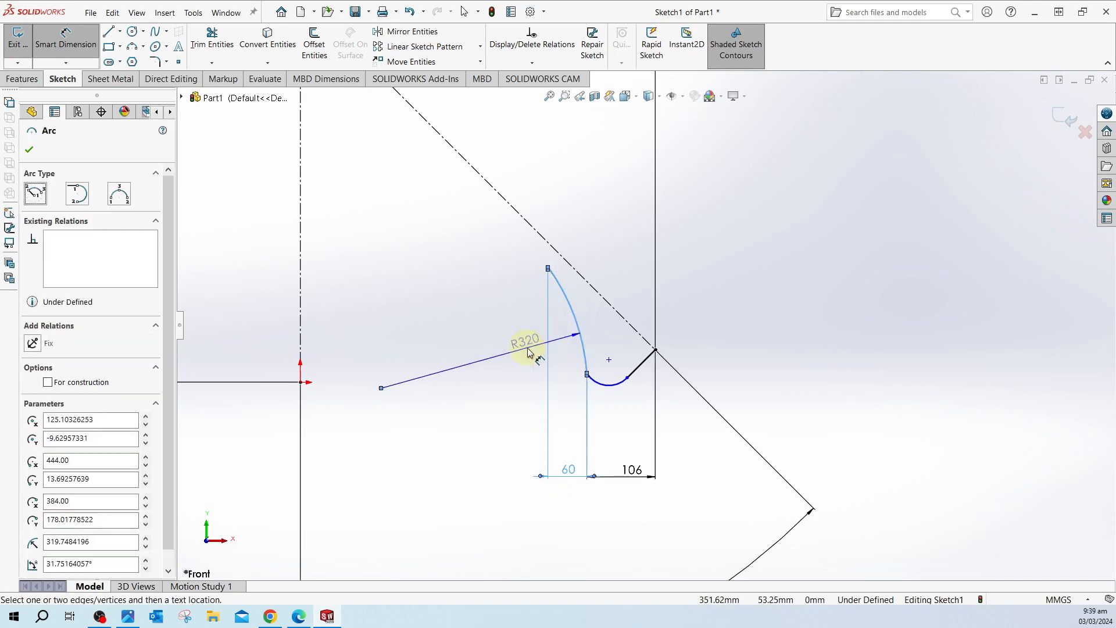
click(525, 354)
text(32)
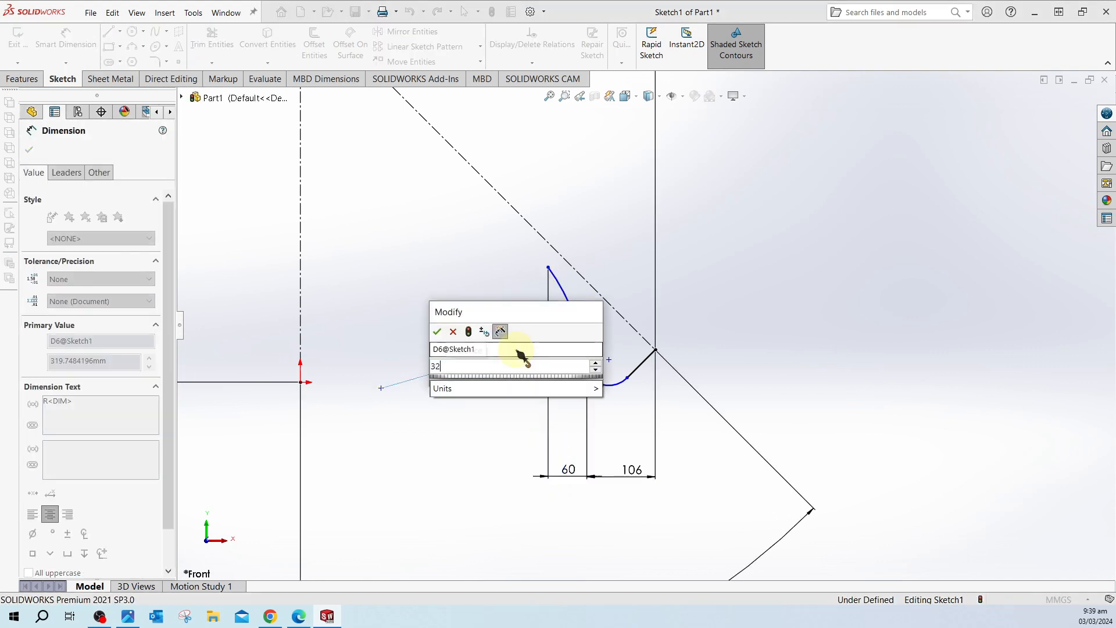
text(0)
key(Return)
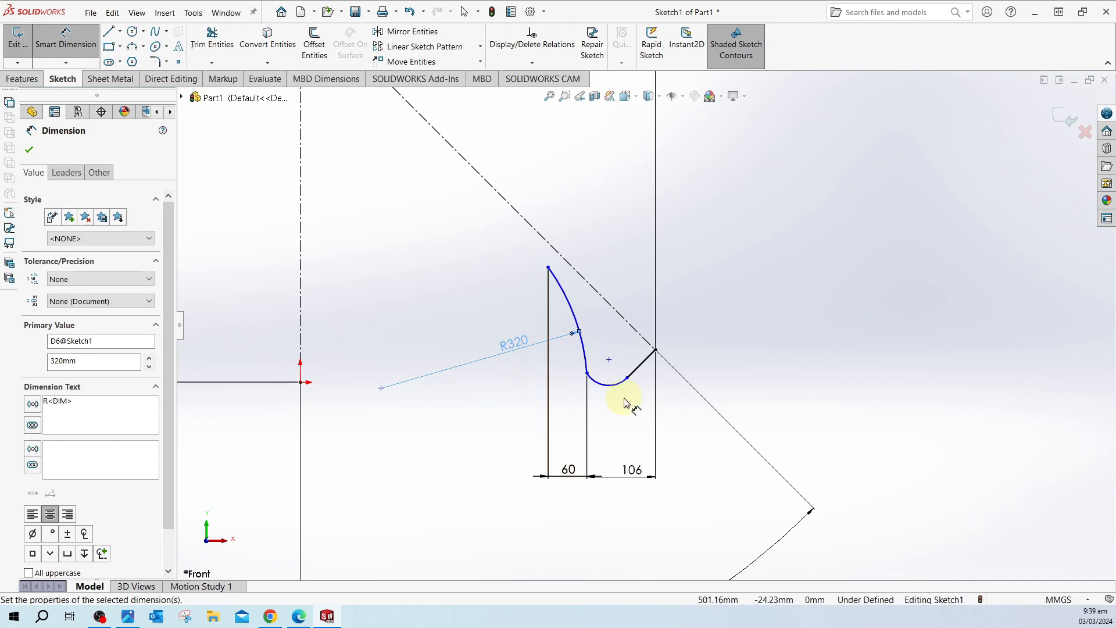
key(Escape)
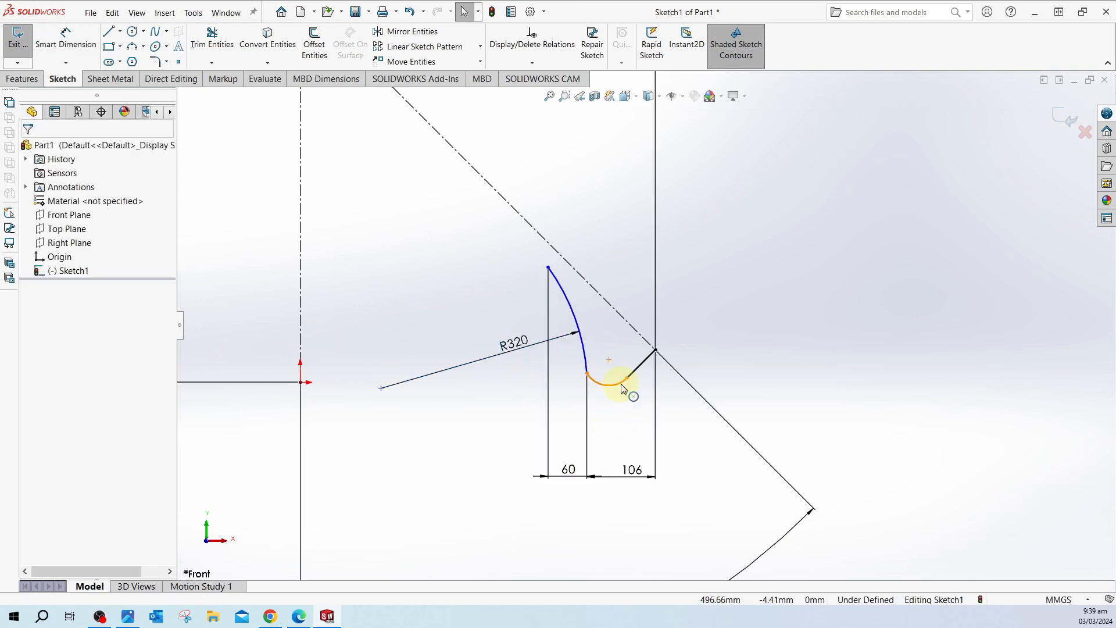
Step: Add a Horizontal relation between the two endpoints of the small arc
key(ctrl)
click(626, 378)
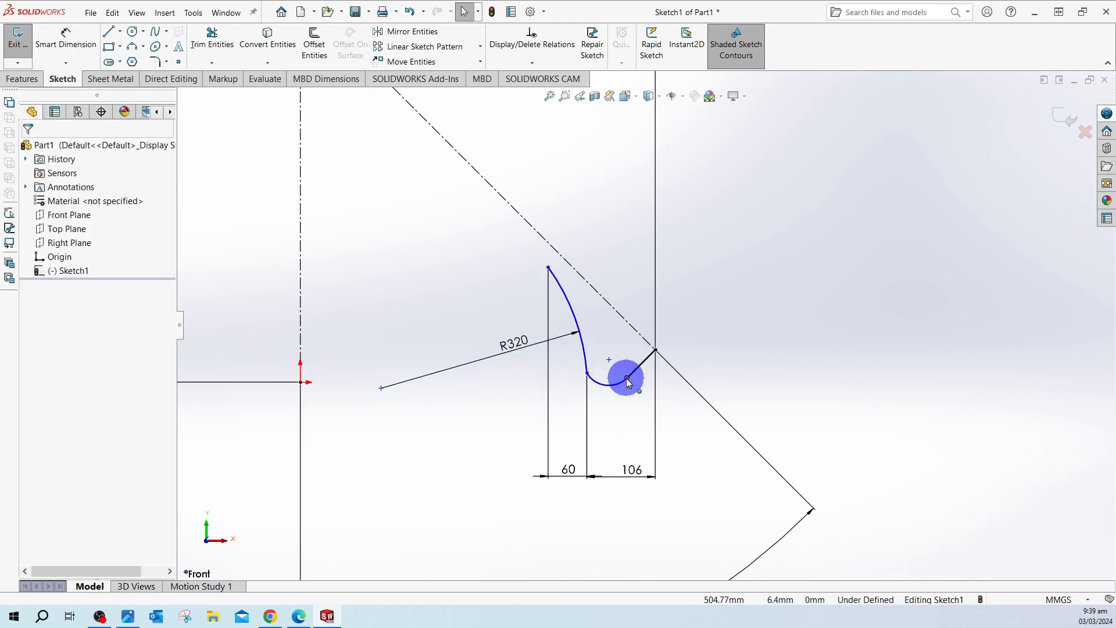
ctrl+click(587, 376)
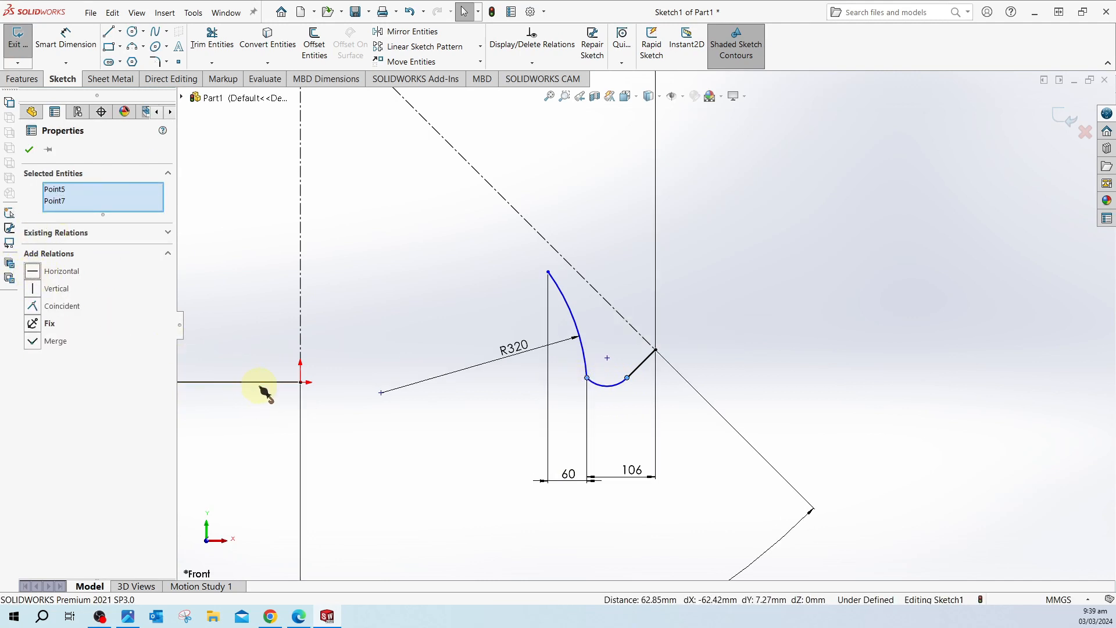
click(402, 434)
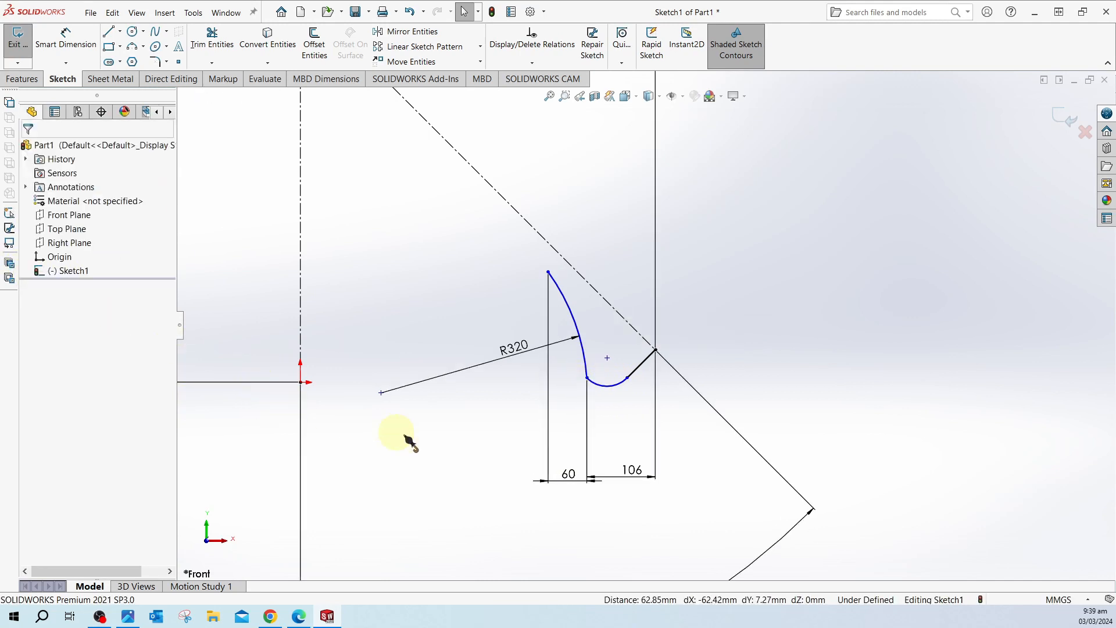
Step: Add a Horizontal relation between the small arc's midpoint and the origin, and reposition the R320 dimension slightly
click(607, 387)
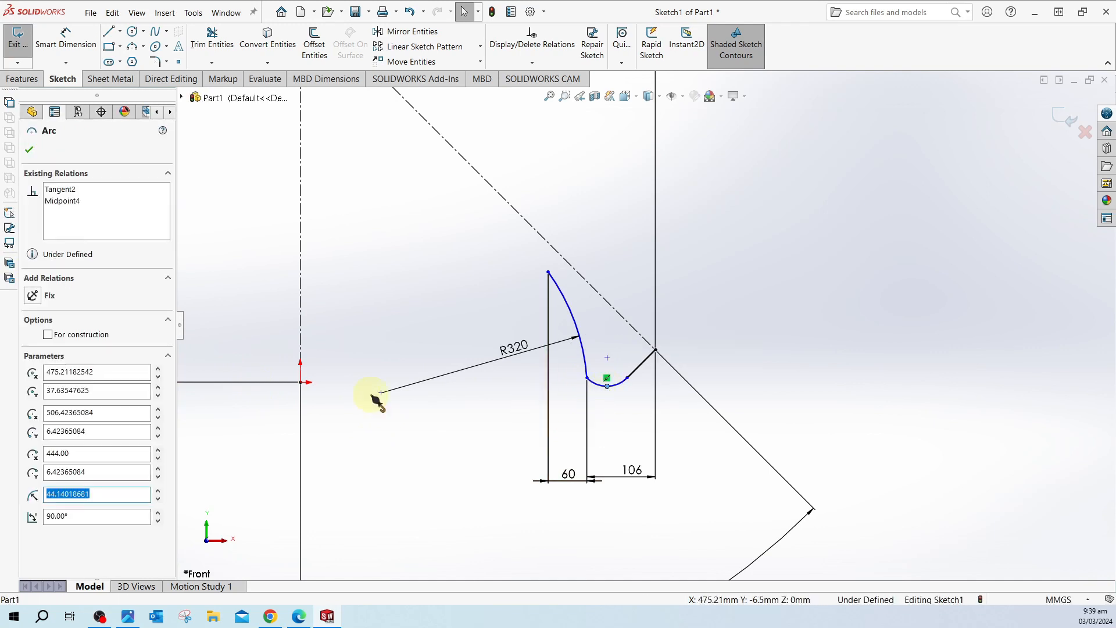
ctrl+click(301, 384)
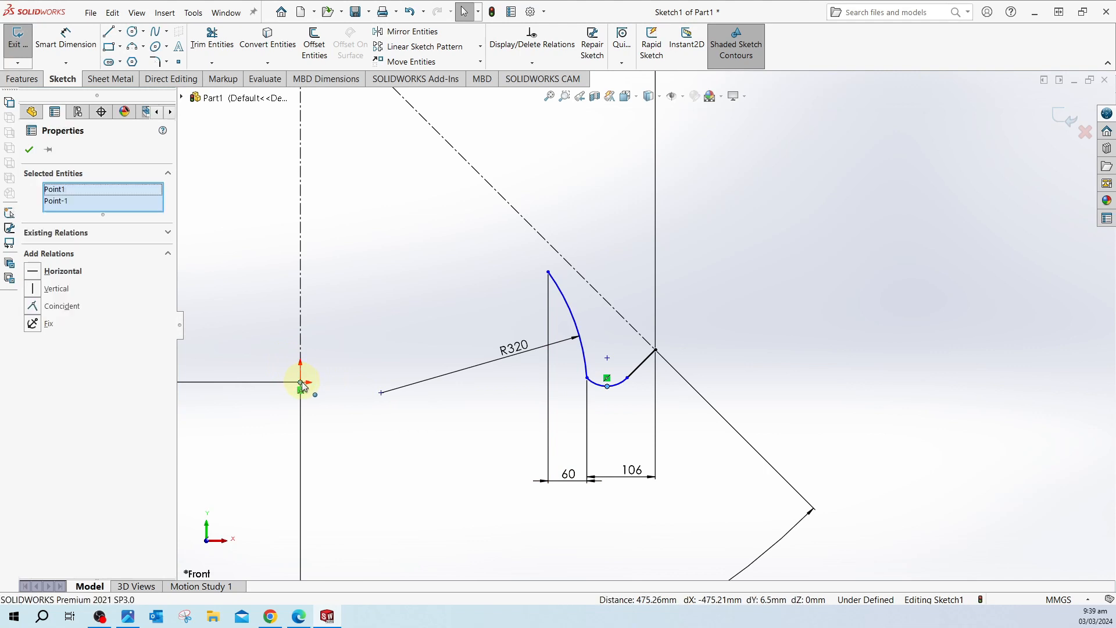
click(34, 275)
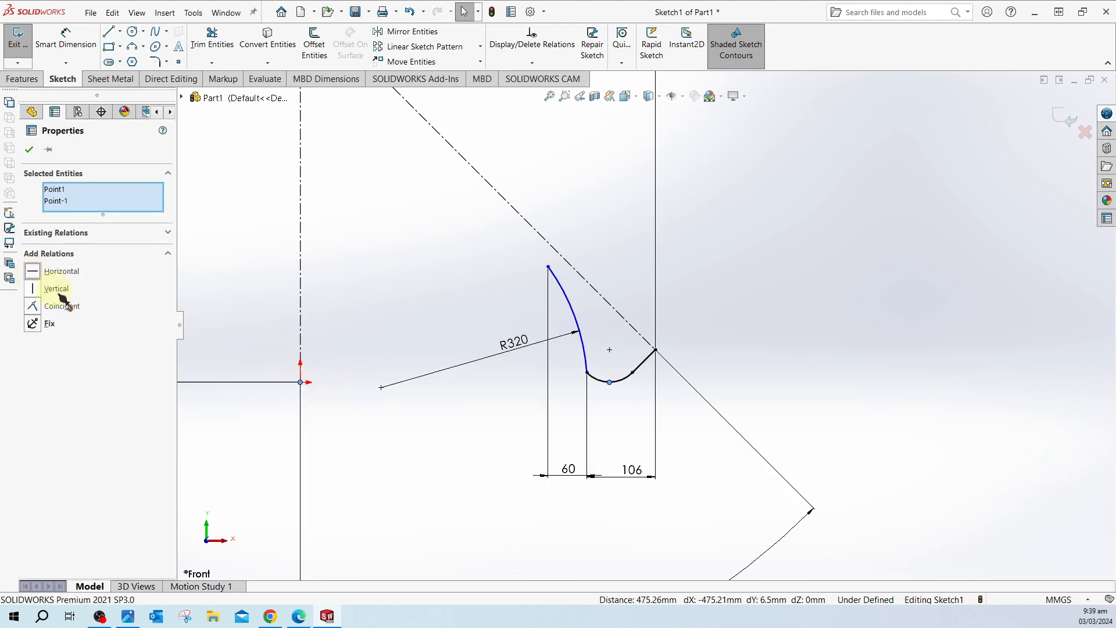
click(575, 433)
click(516, 348)
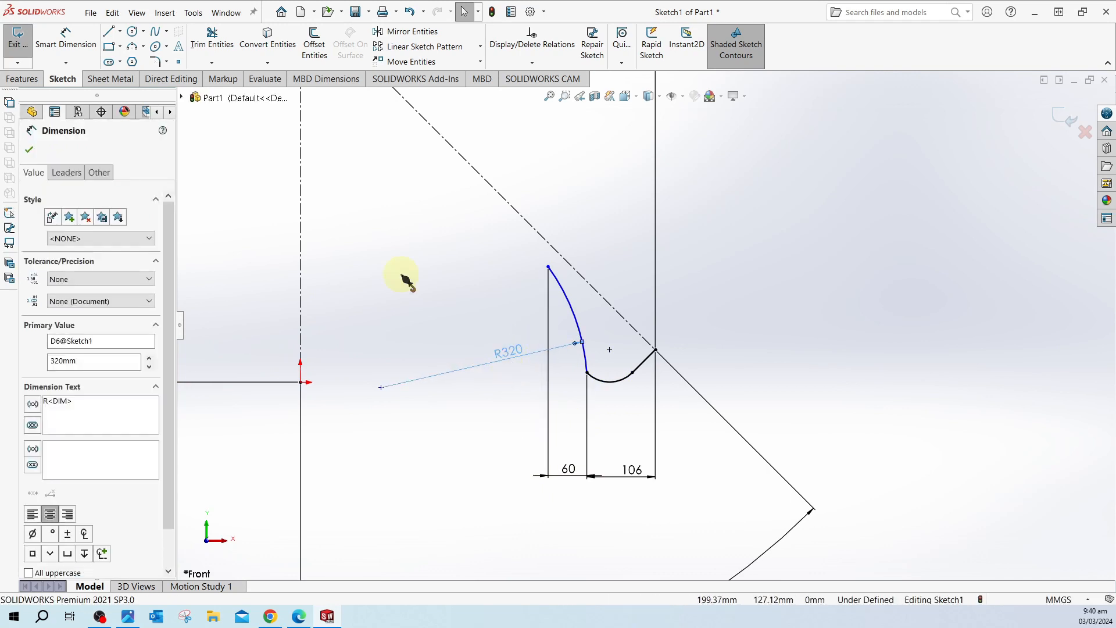
Step: Sketch a three-point arc with a radius of about 132 mm from the upper end of the R320 arc toward the upper left
click(133, 46)
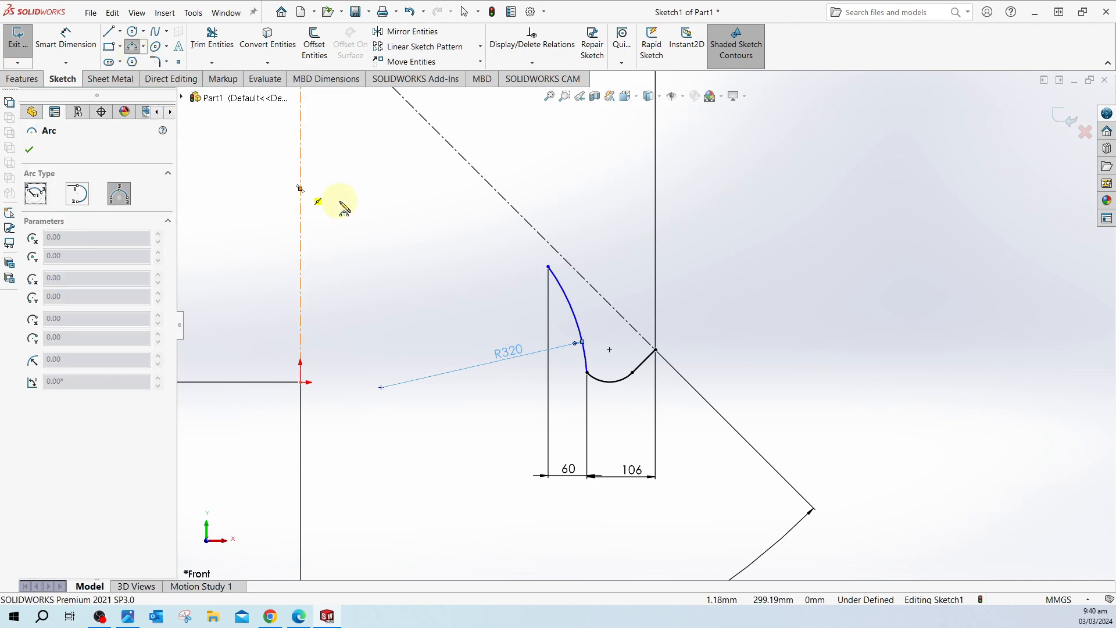
drag(547, 266, 482, 229)
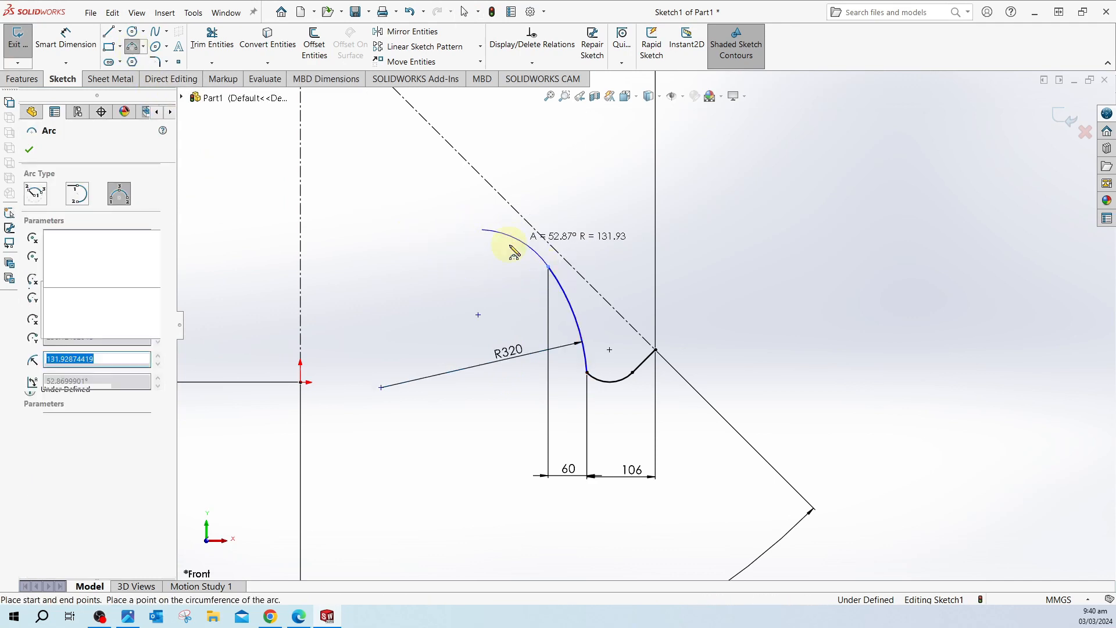
key(Escape)
Step: Make the new arc tangent to the R320 arc and move its free endpoint closer to the slanted centerline
key(ctrl)
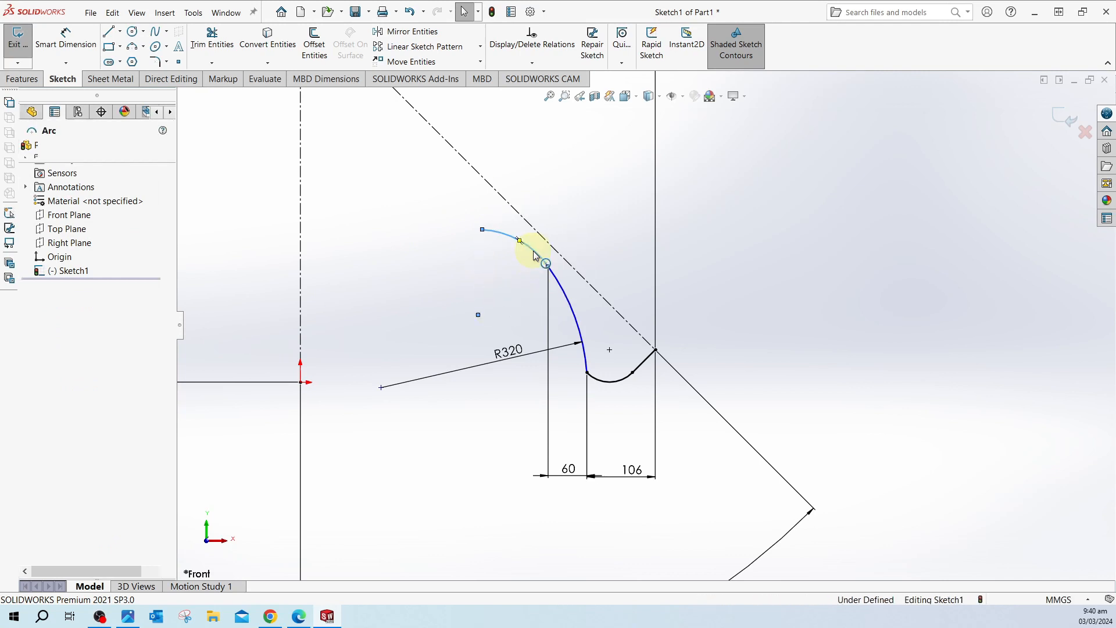
click(566, 297)
ctrl+click(565, 293)
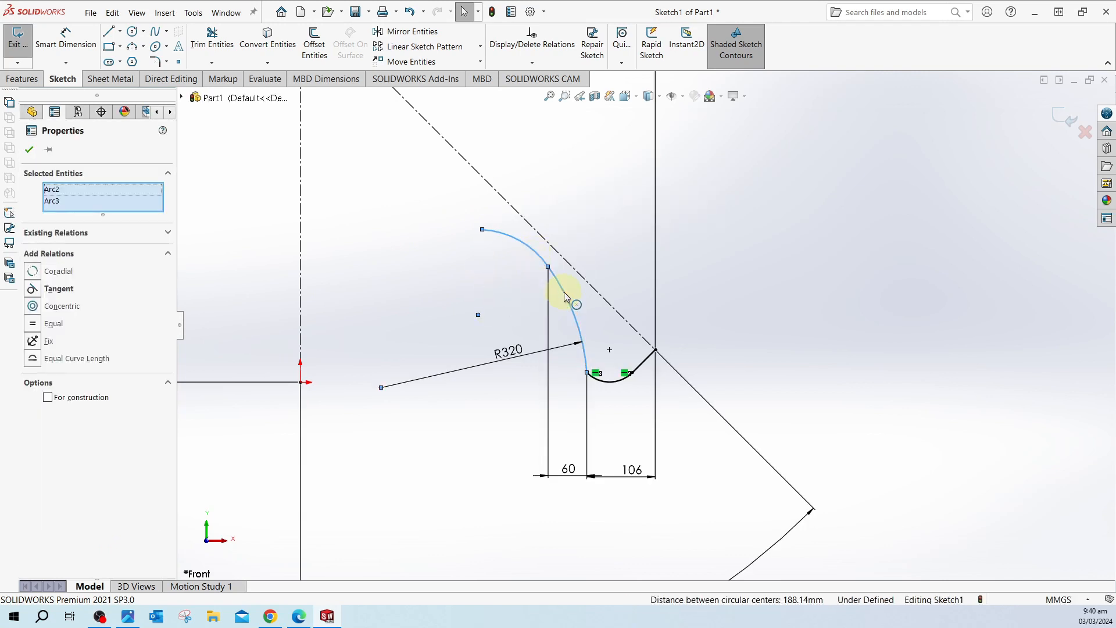
click(36, 290)
click(532, 191)
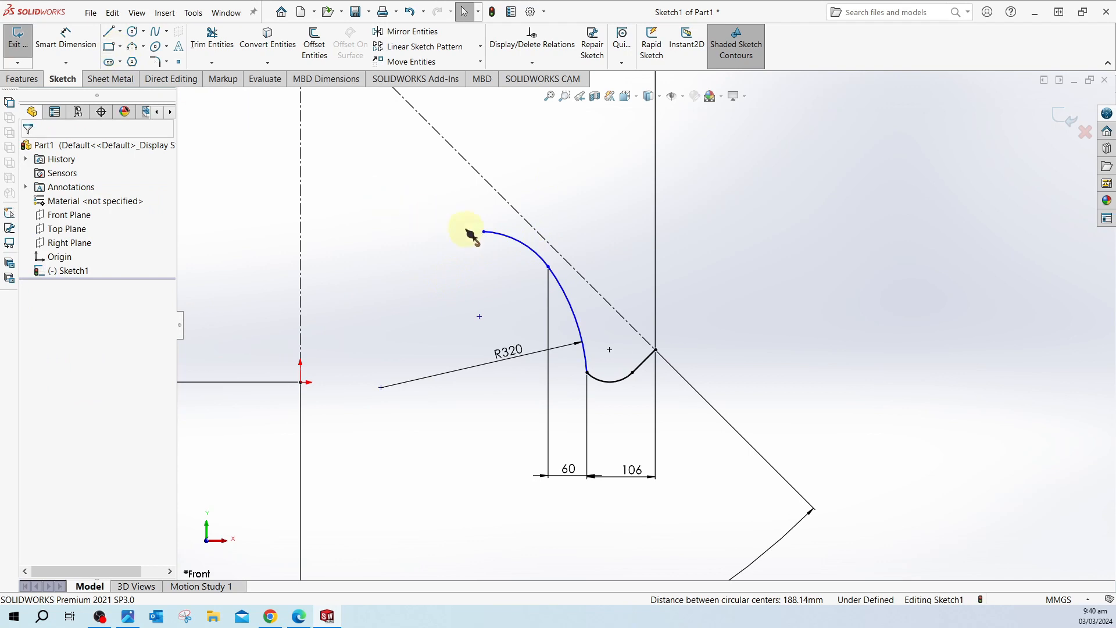
drag(484, 232, 502, 221)
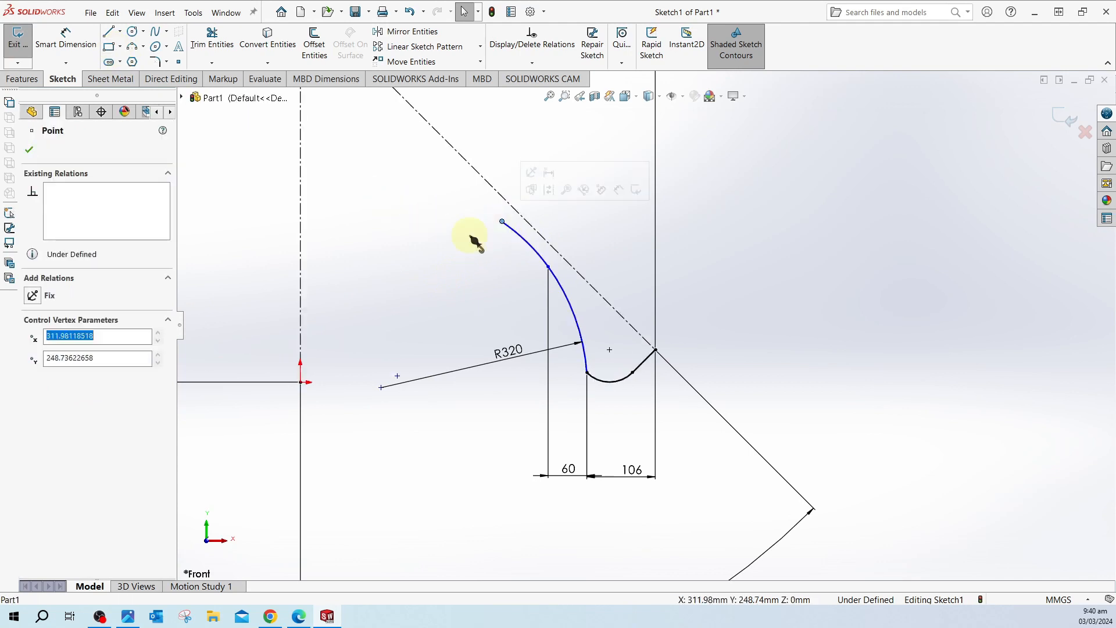
Step: Dimension the doubled distance from the upper arc's free end across the slanted centerline as 40 mm, placing the text beyond the centerline
click(67, 42)
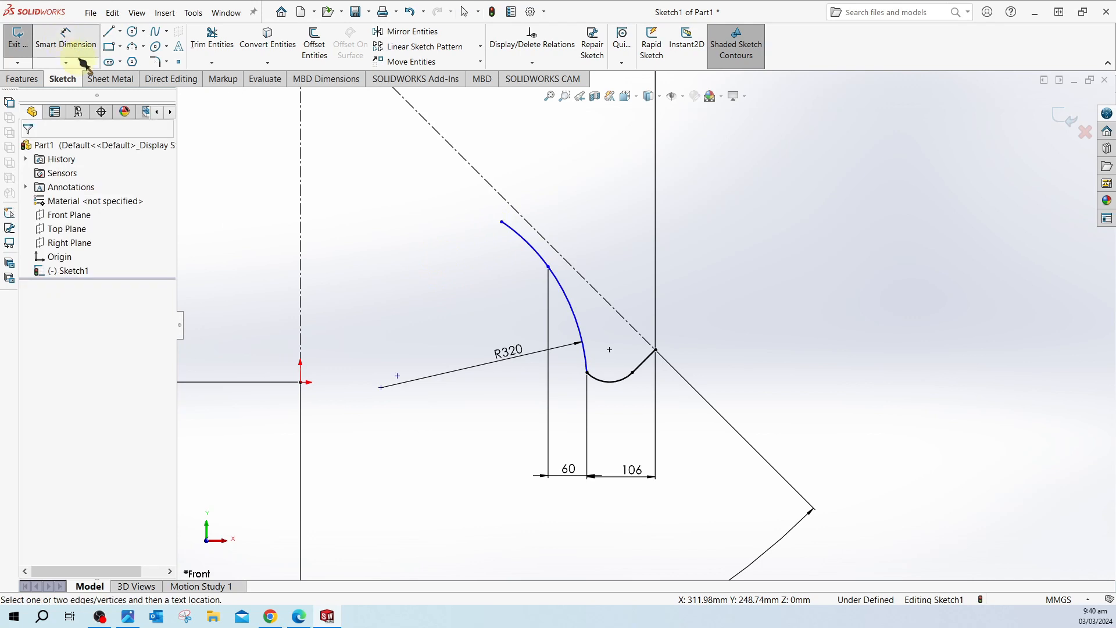
click(502, 222)
click(512, 206)
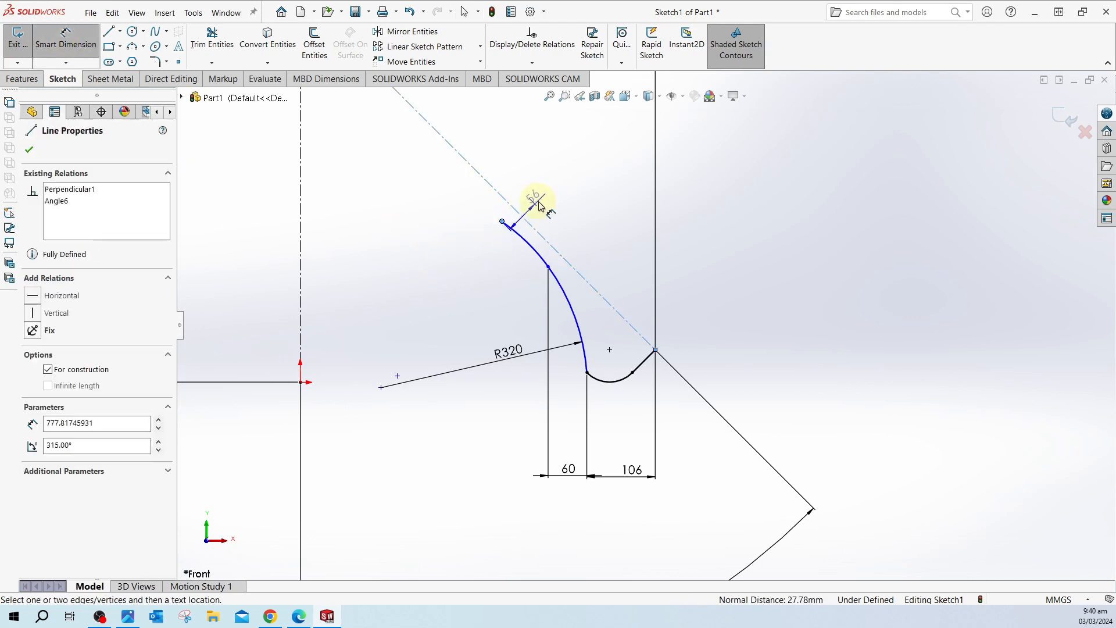
click(573, 192)
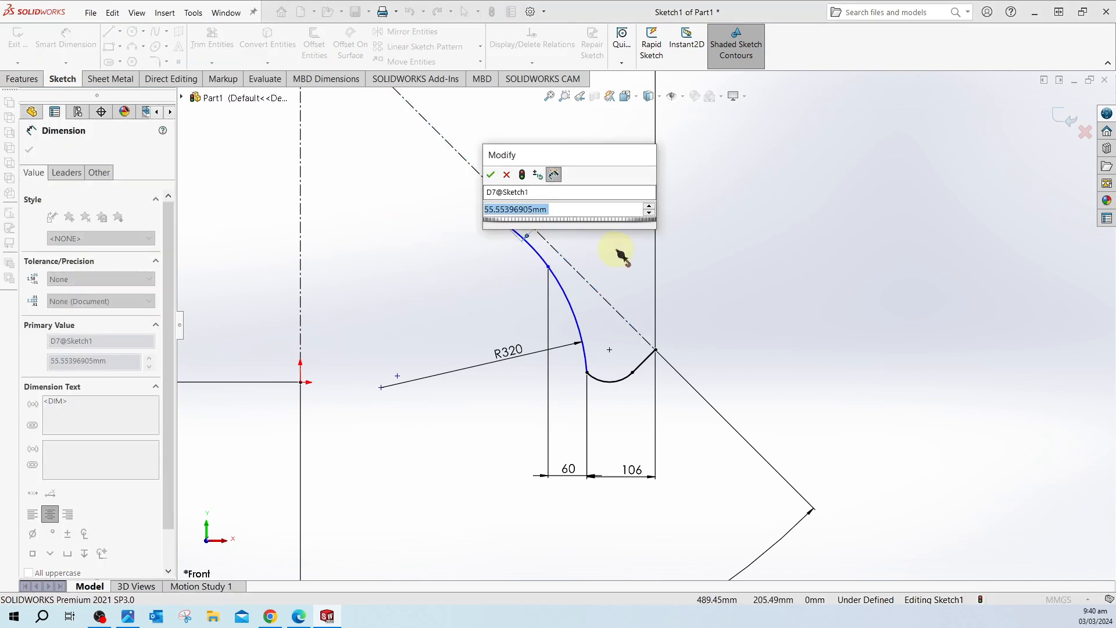
text(40)
key(Return)
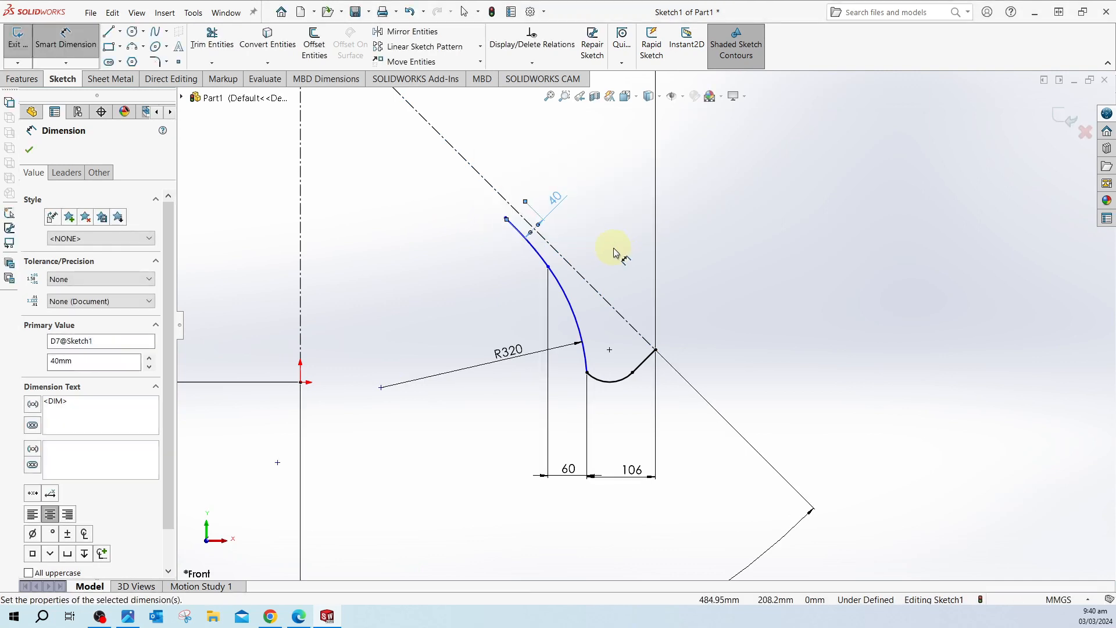
drag(558, 194, 521, 166)
key(Escape)
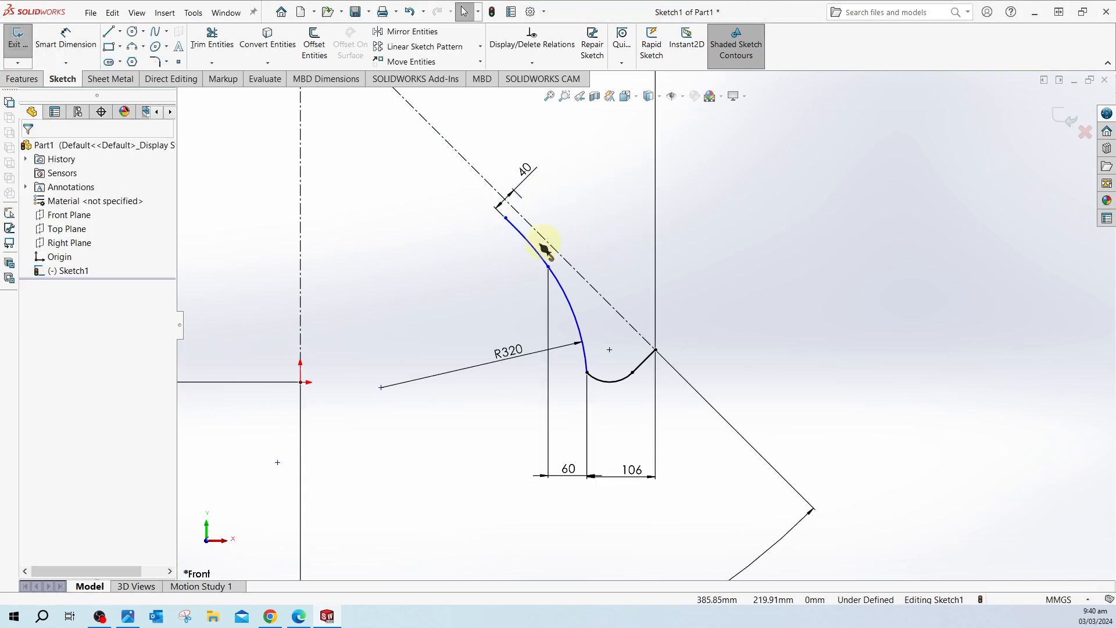
Step: Dimension the upper arc's radius as 780 mm and leave the dimension command
click(66, 36)
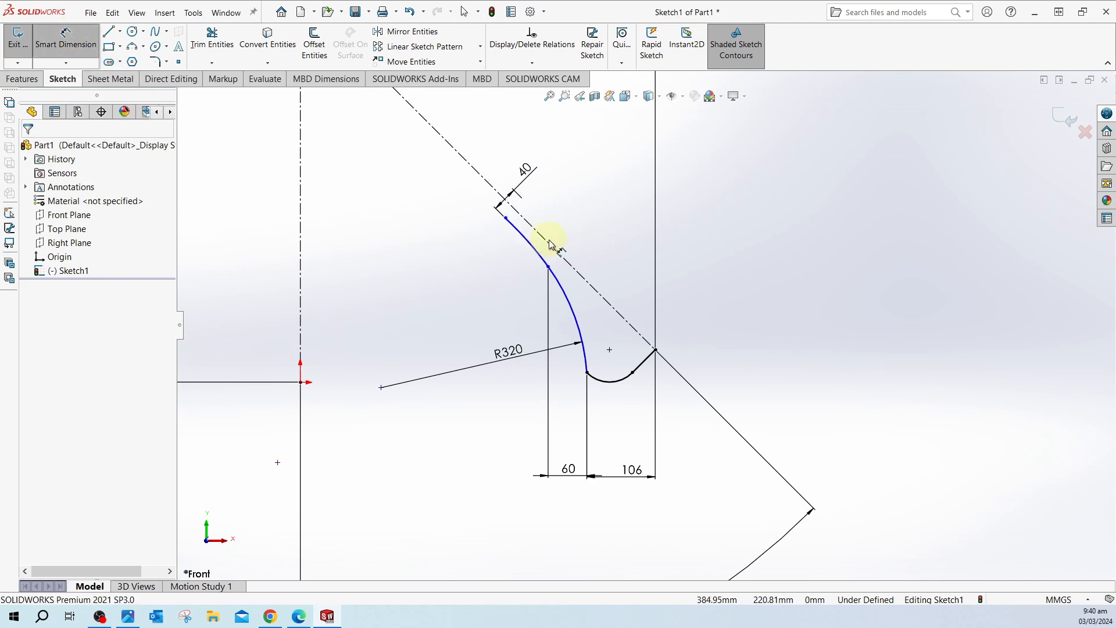
click(530, 245)
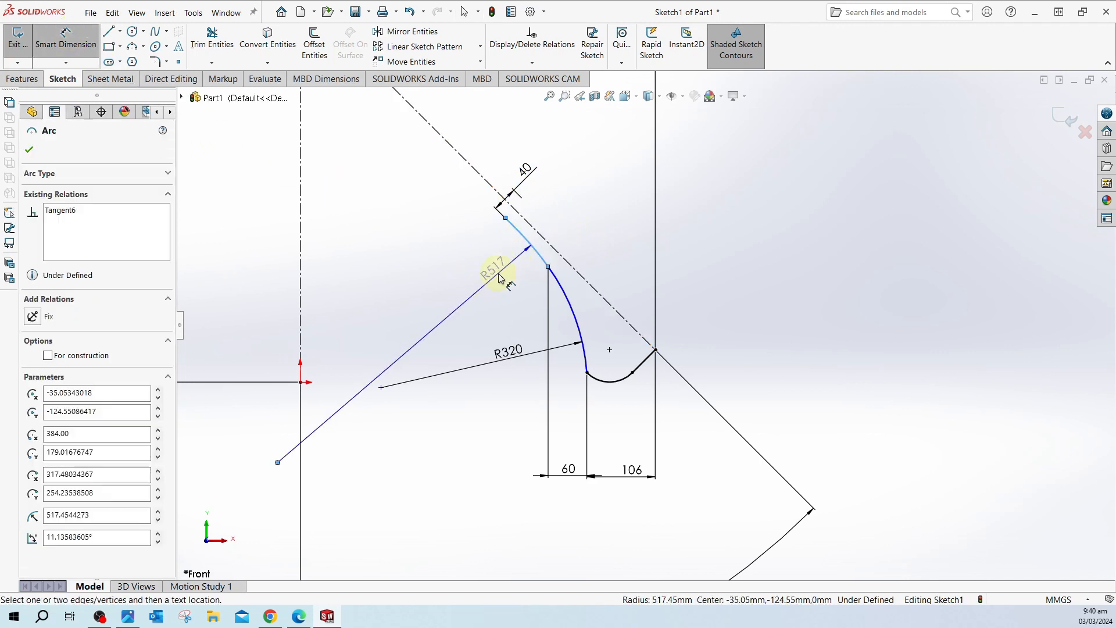
click(498, 277)
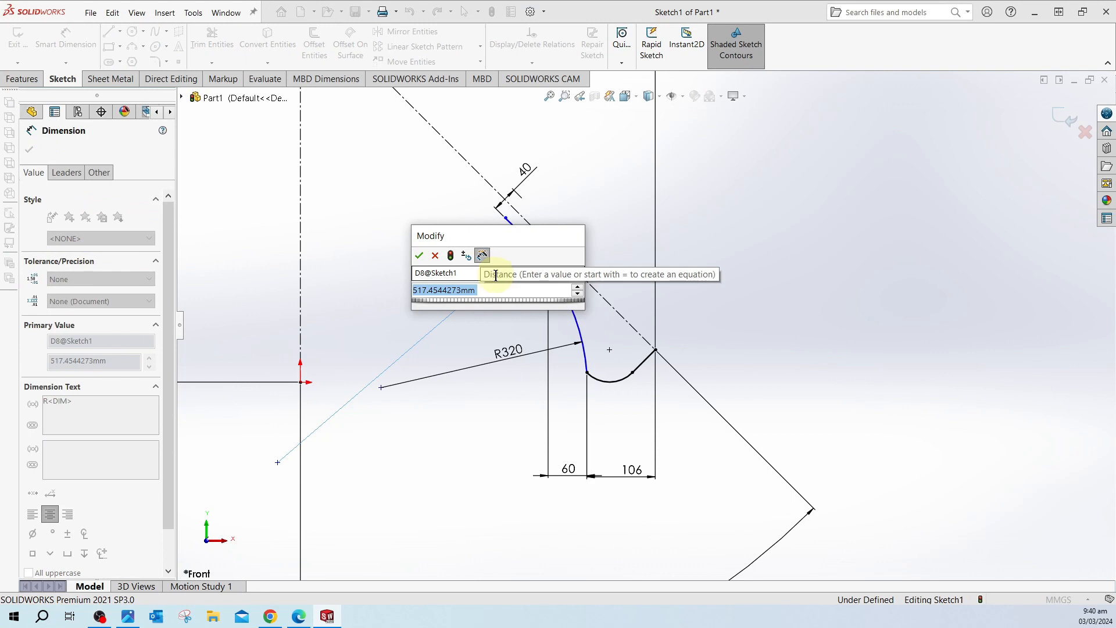
text(780)
key(Return)
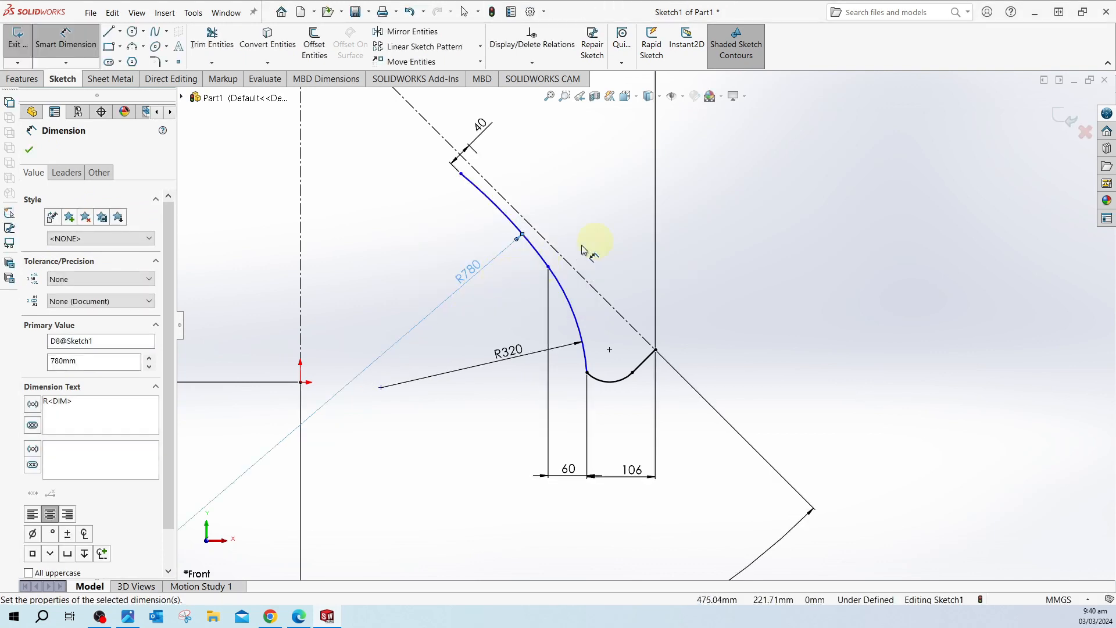
key(Escape)
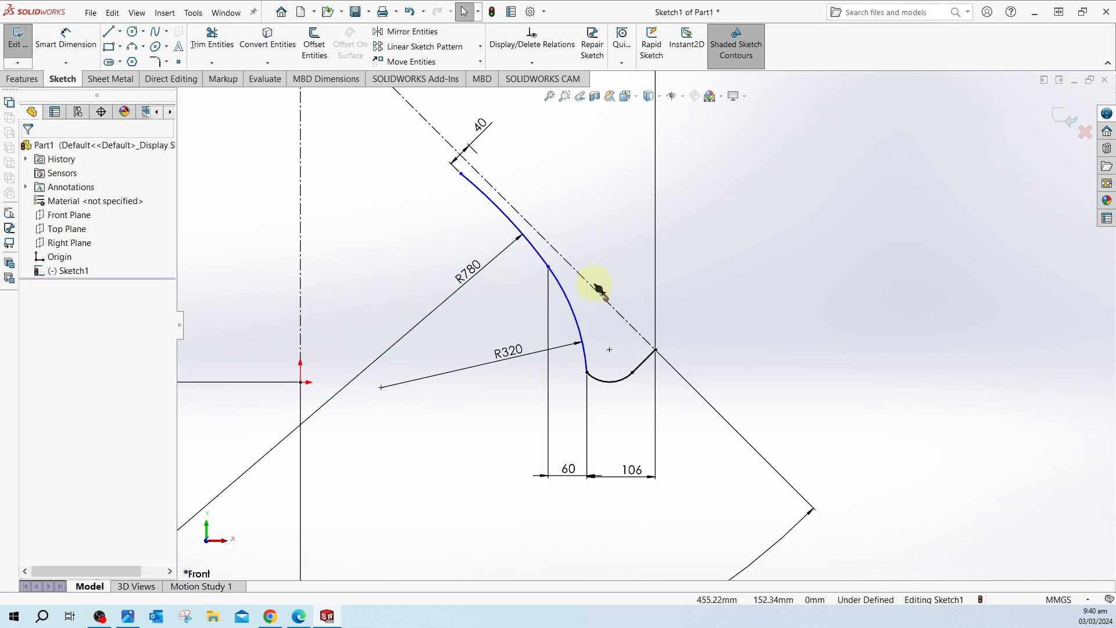
Step: Consult the DN-AR001 PDF in Edge, return to SOLIDWORKS, and sketch a line about 204 mm long from the R780 arc's free end, perpendicular to the slanted centerline
click(300, 618)
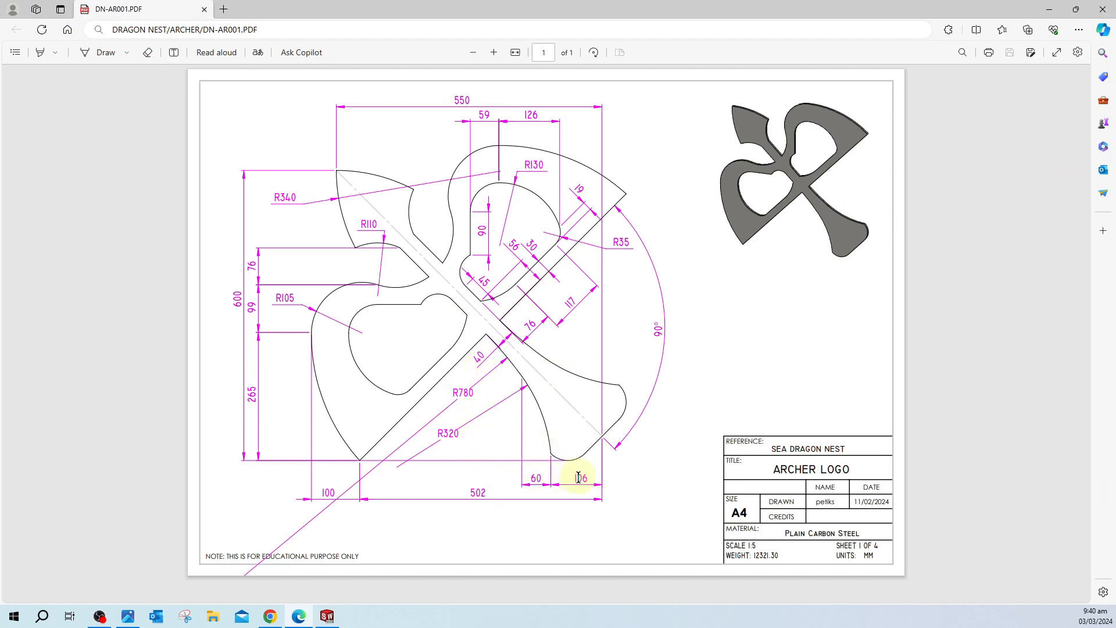
key(ctrl)
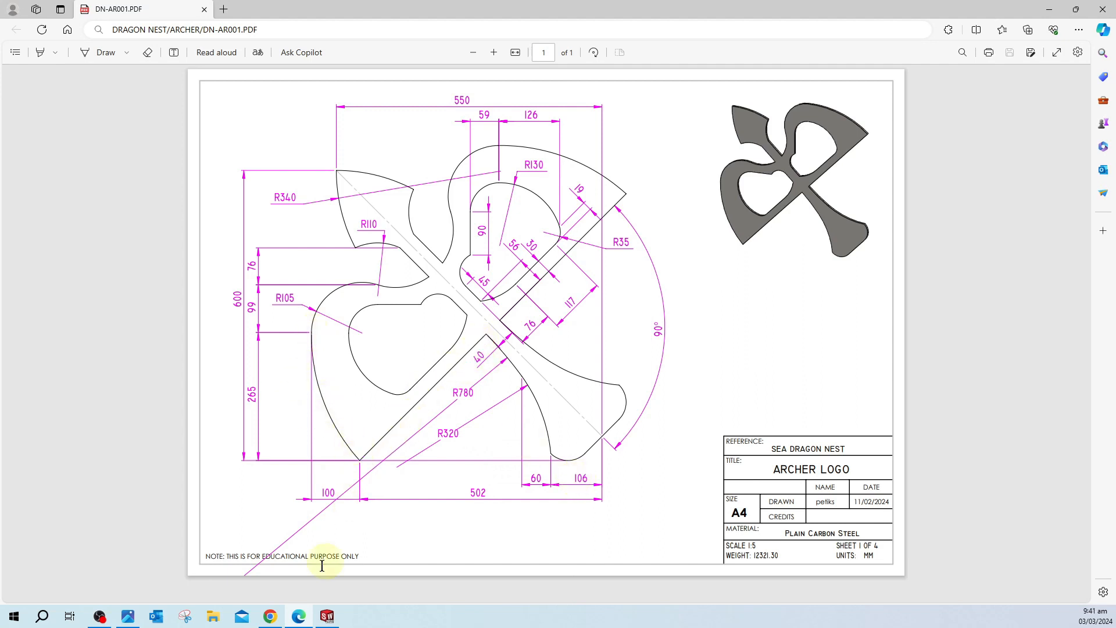
click(298, 617)
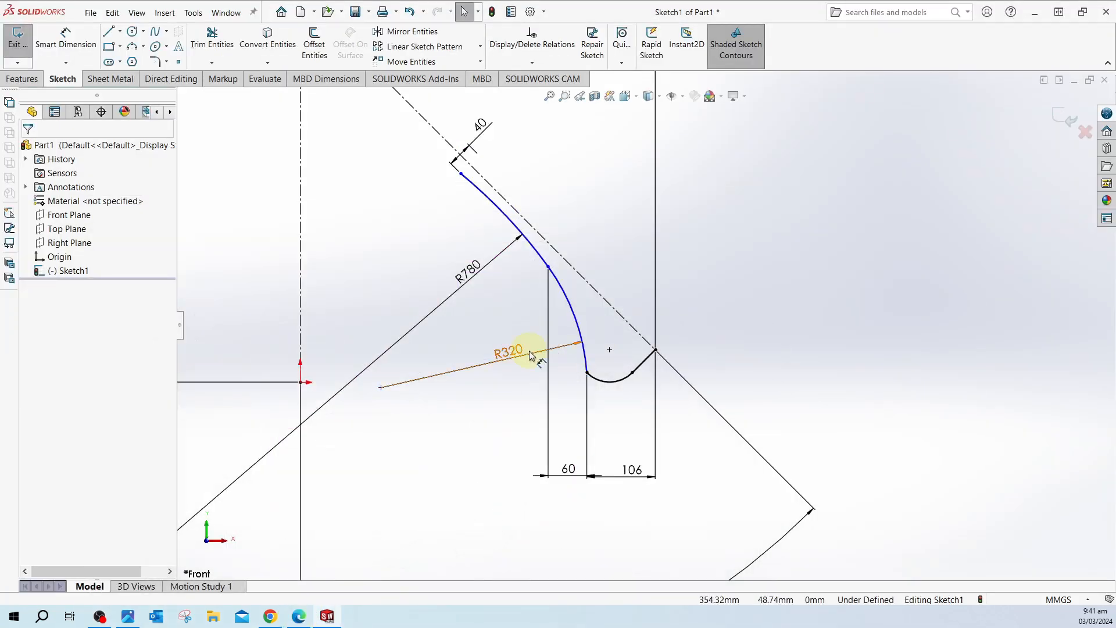
scroll(498, 343, up, 1)
scroll(488, 323, down, 1)
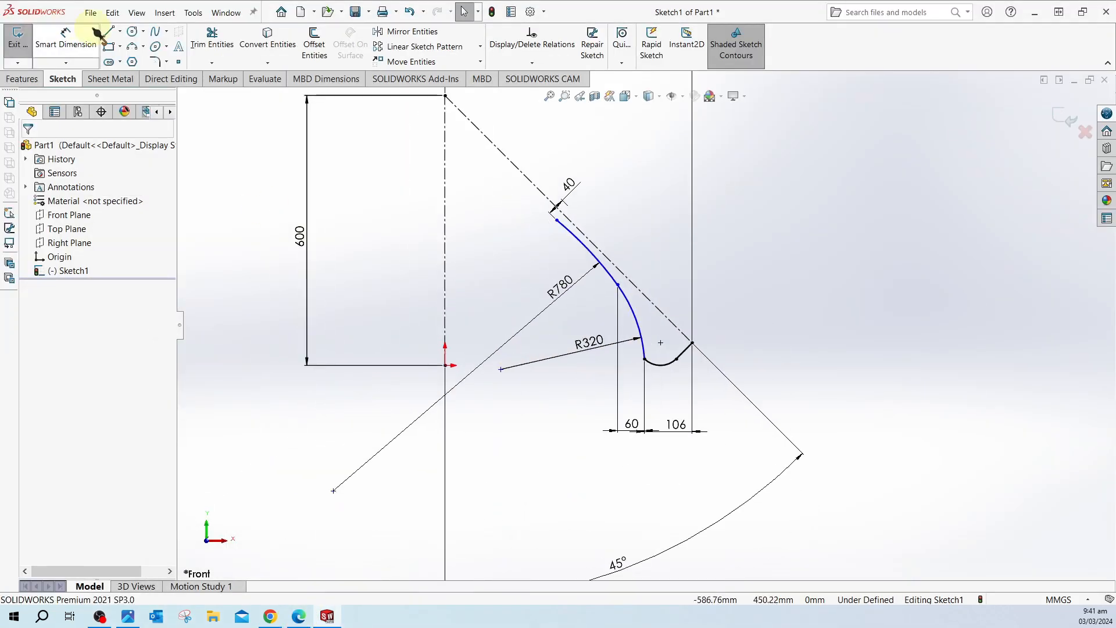
key(ctrl)
click(109, 35)
click(557, 220)
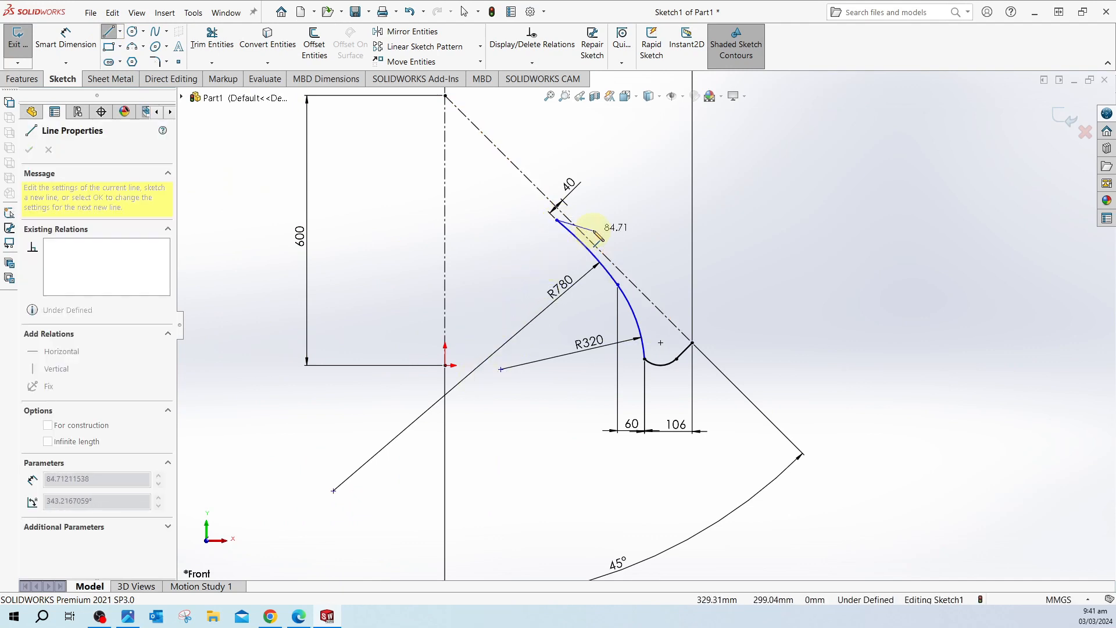
click(492, 285)
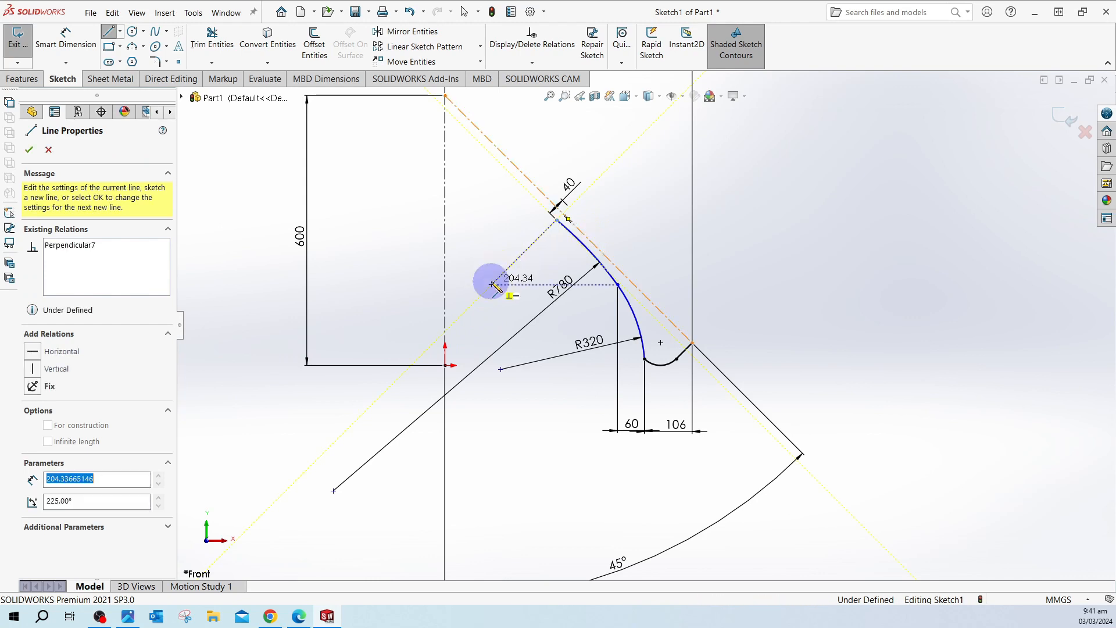
key(Escape)
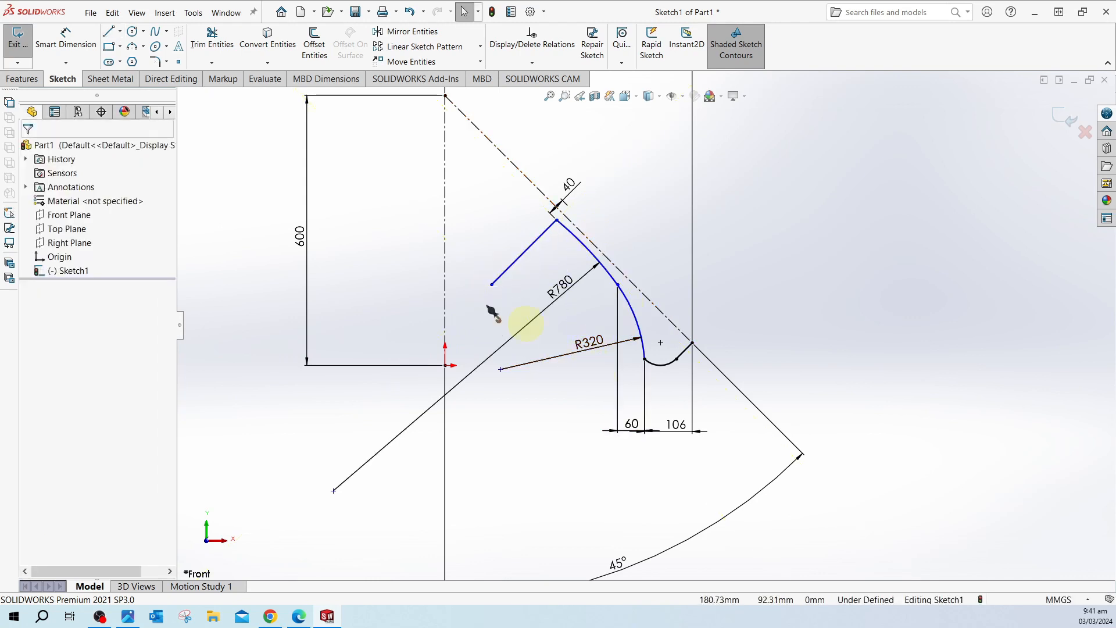
Step: Dimension the horizontal distance from the new line's lower end to the slanted centerline's lower end as 502 mm
click(65, 36)
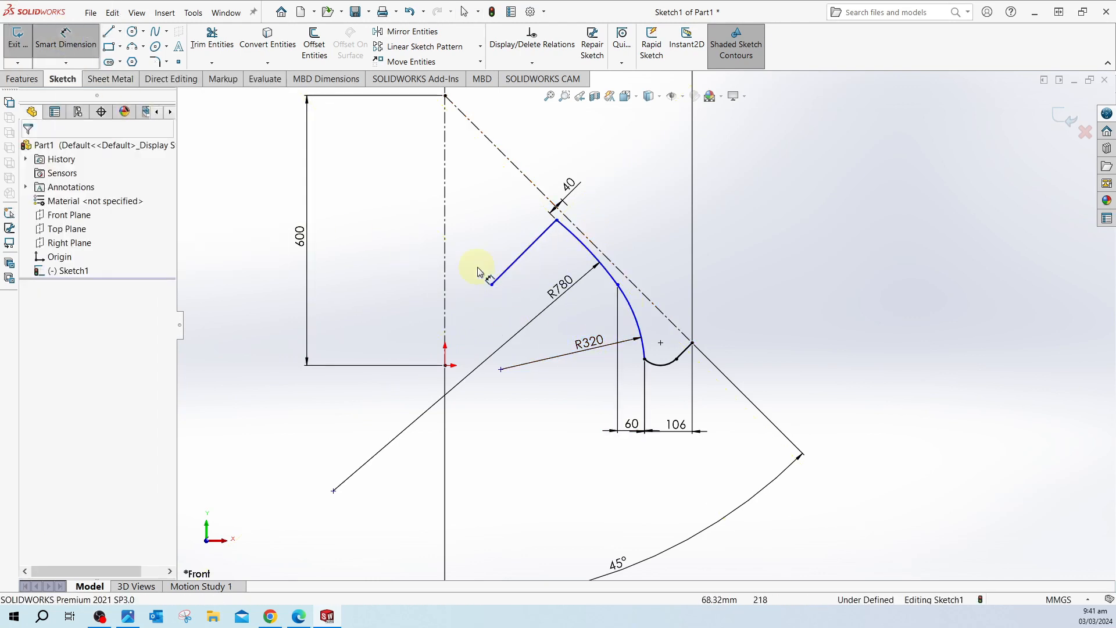
click(492, 285)
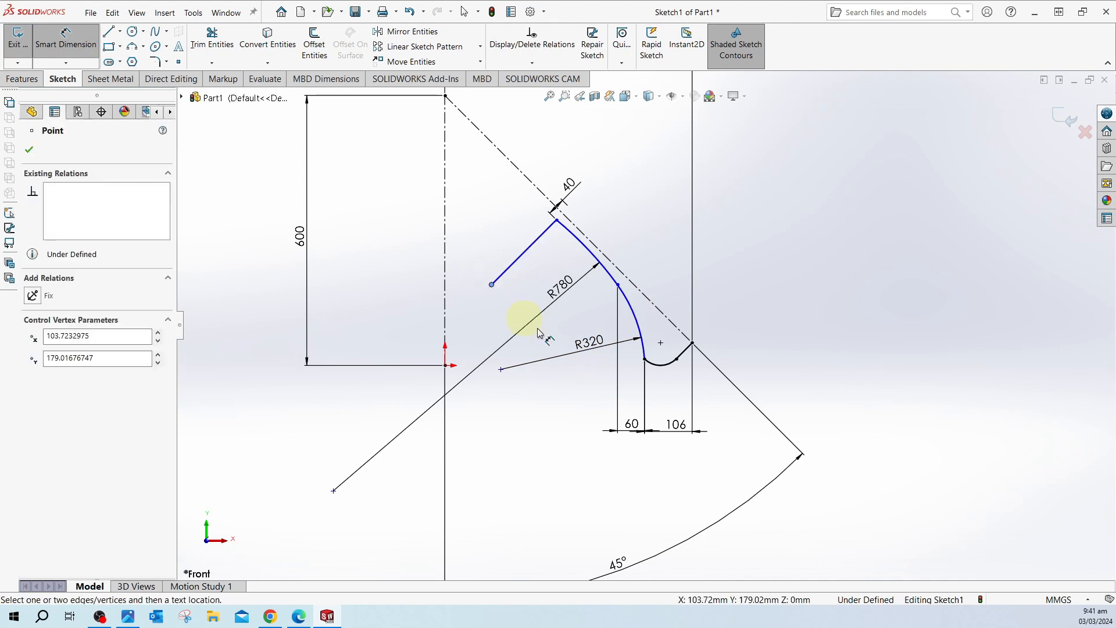
click(691, 343)
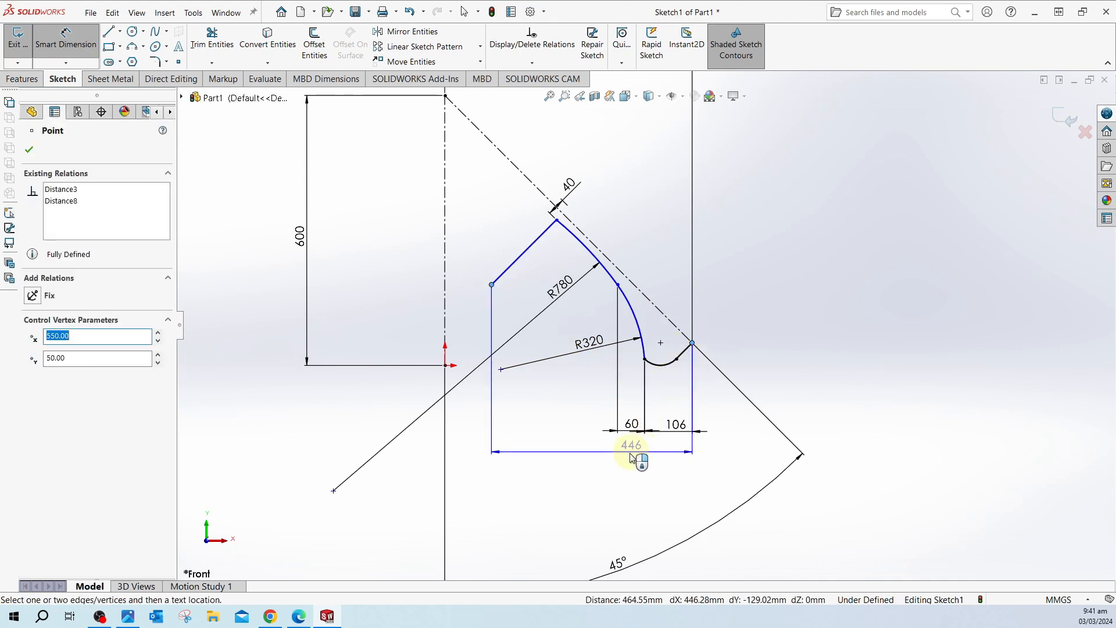
click(614, 463)
text(502)
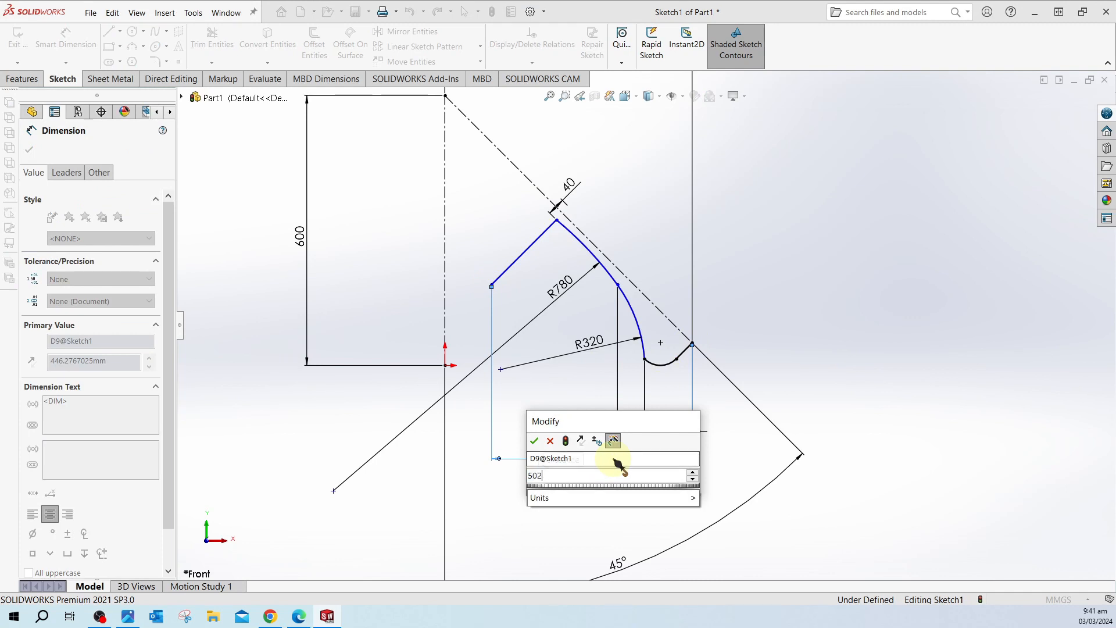
key(Return)
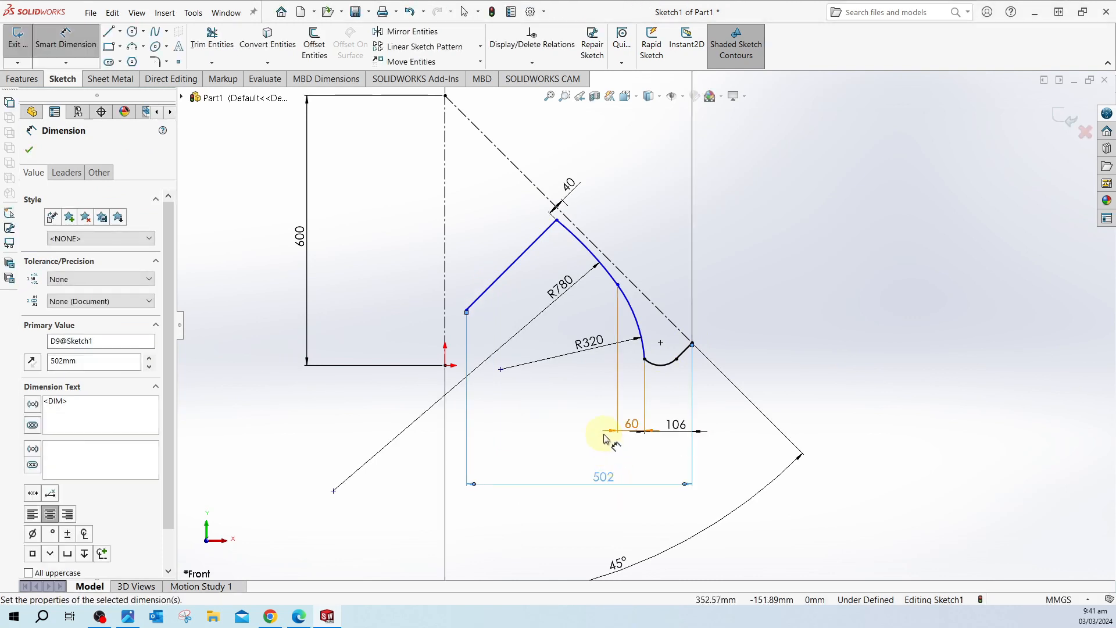
key(Escape)
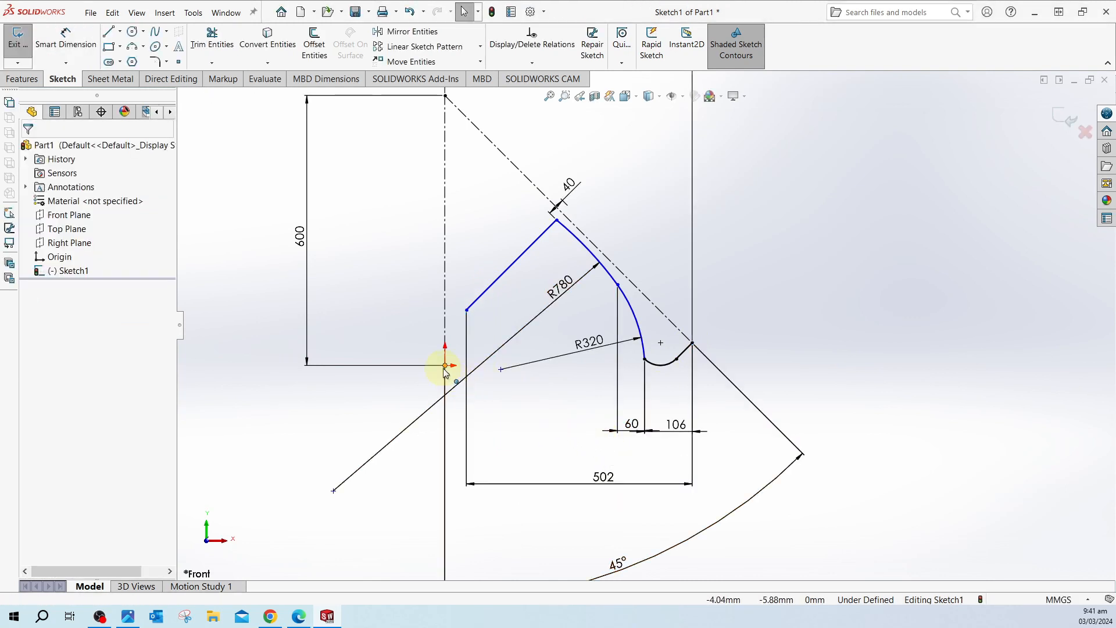
Step: Add a Horizontal relation between the origin and the lower end of the perpendicular line
click(446, 366)
ctrl+click(468, 309)
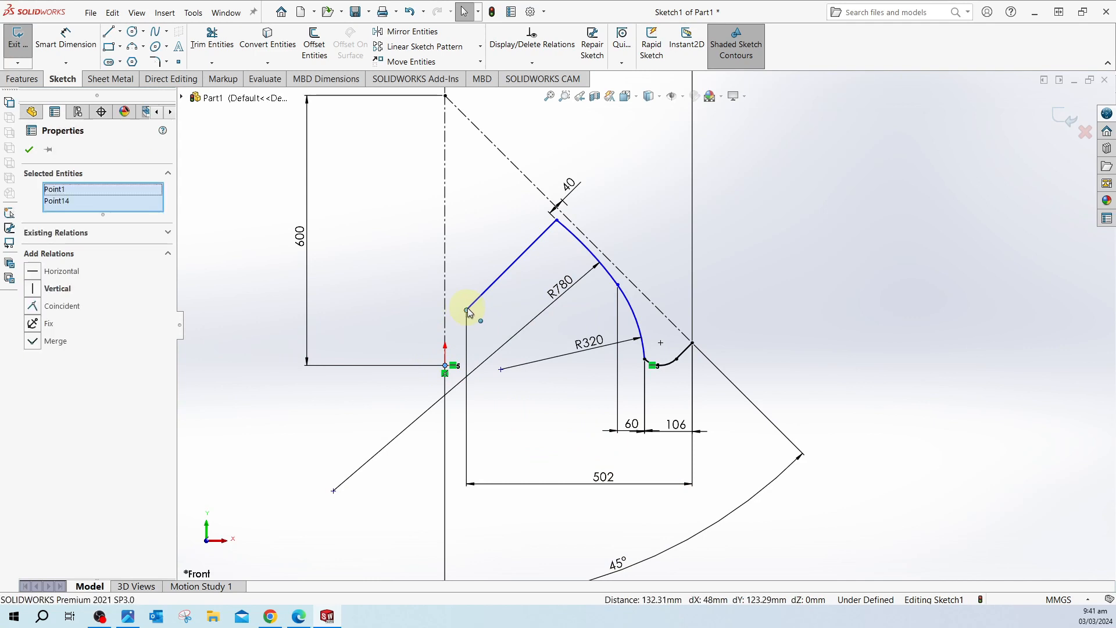
click(35, 271)
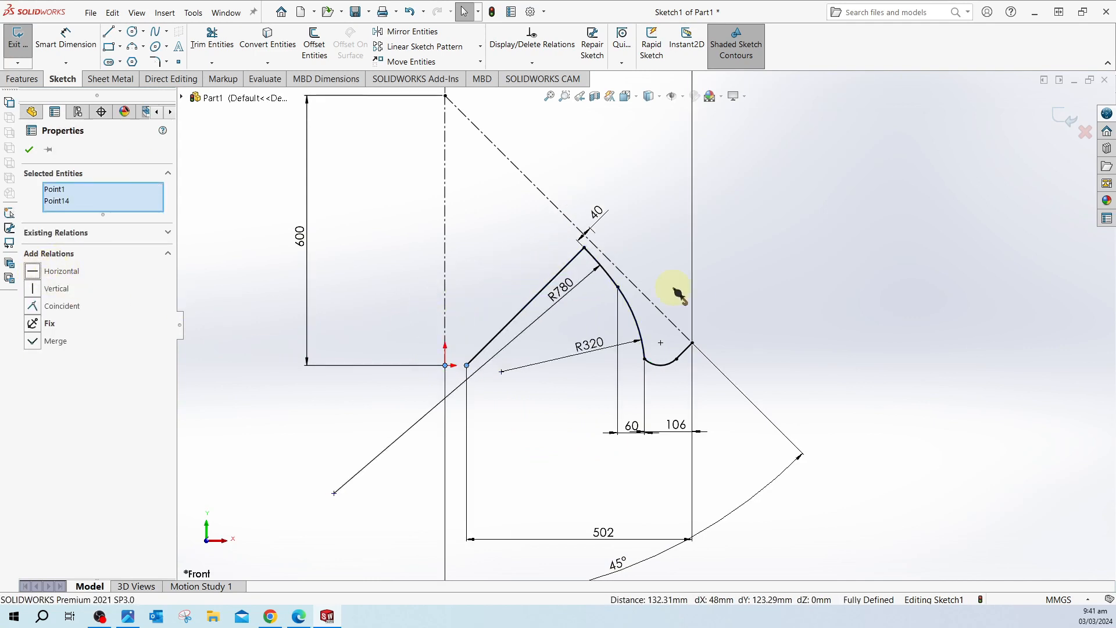
Step: Reposition the R780, R320, 60 and 502 mm dimensions so they sit clear of the surrounding sketch geometry
click(628, 323)
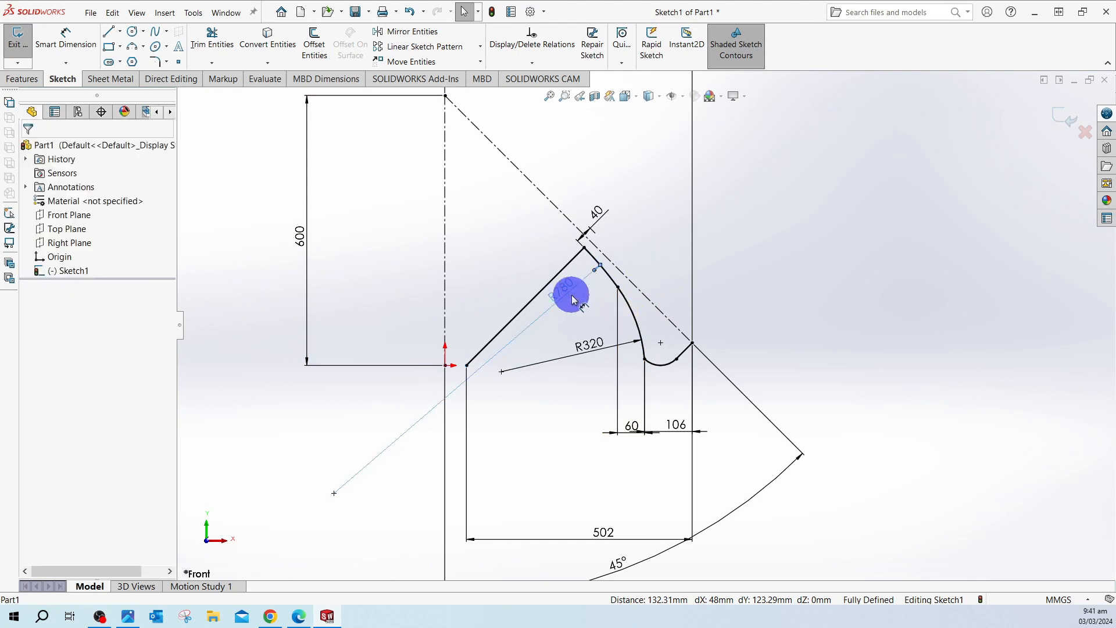
drag(572, 300, 578, 310)
drag(593, 349, 591, 334)
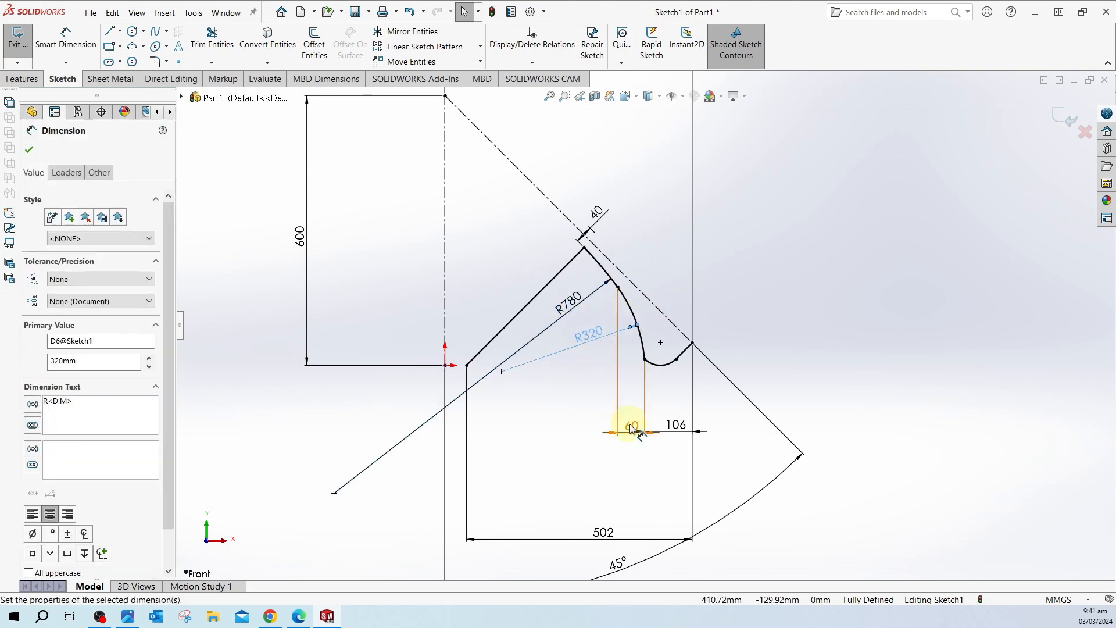
drag(632, 428, 596, 420)
click(605, 522)
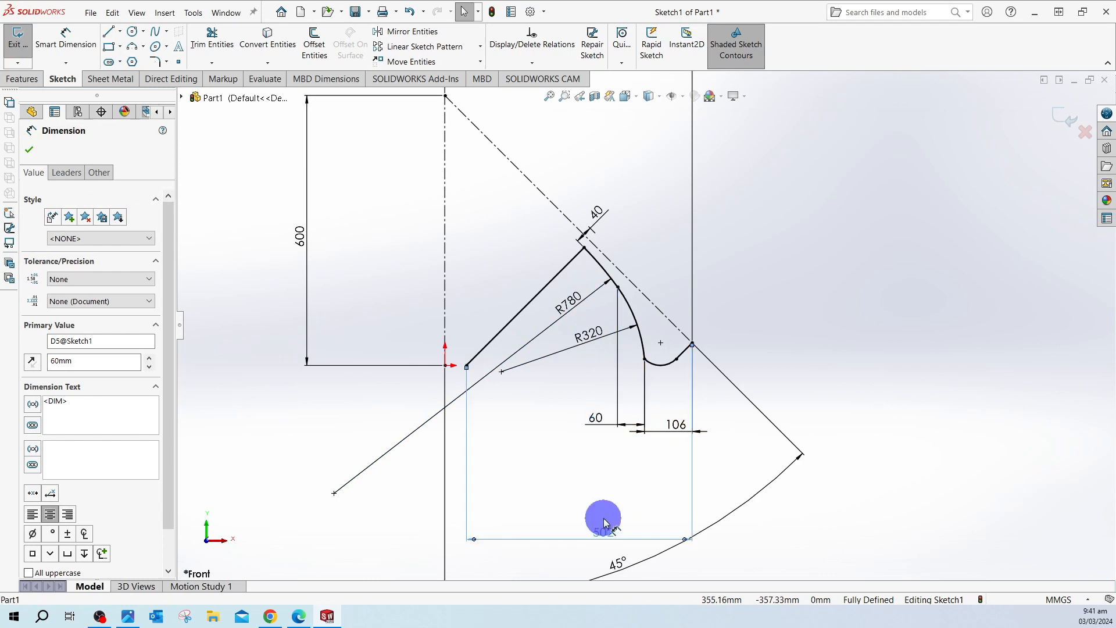
drag(605, 522, 597, 445)
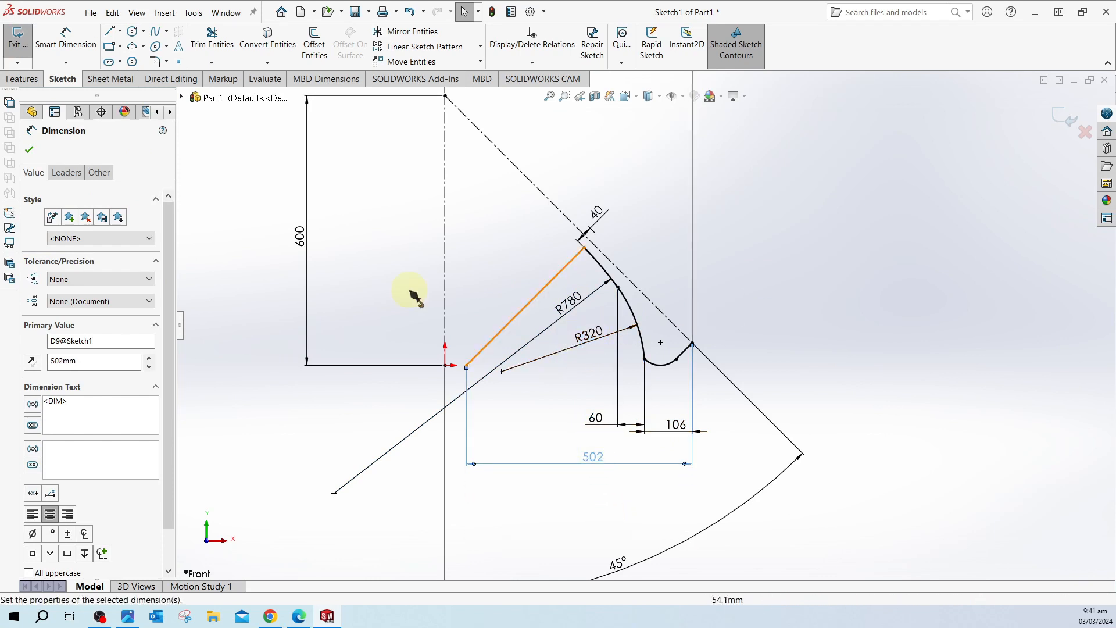
Step: Sketch a three-point arc of about 266 mm radius from the perpendicular line's lower end, bulging left across the vertical centerline
click(133, 47)
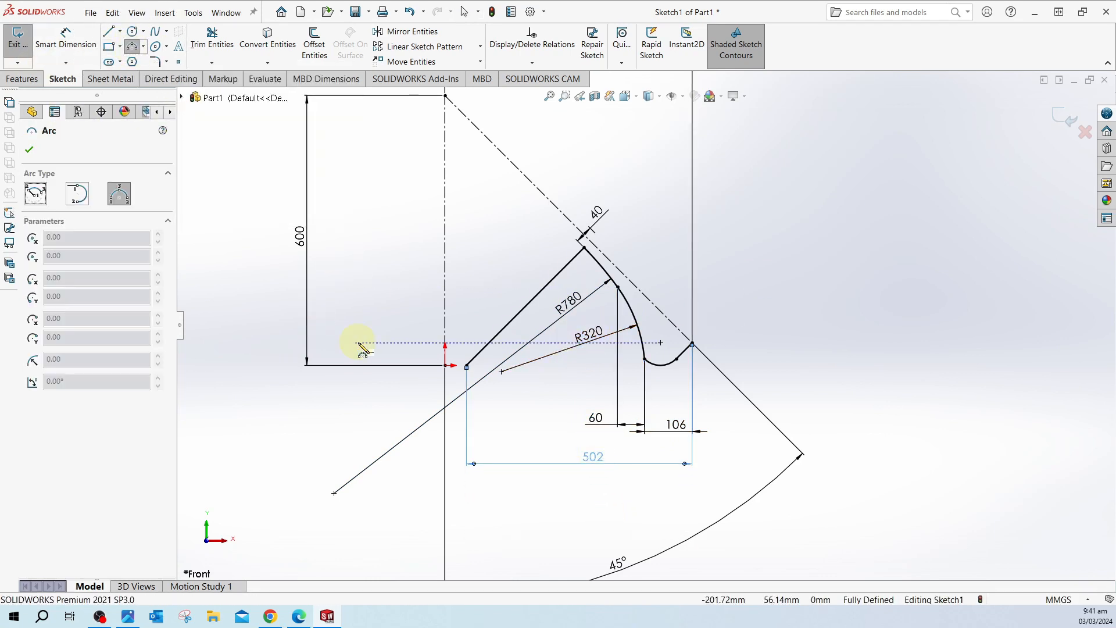
click(467, 367)
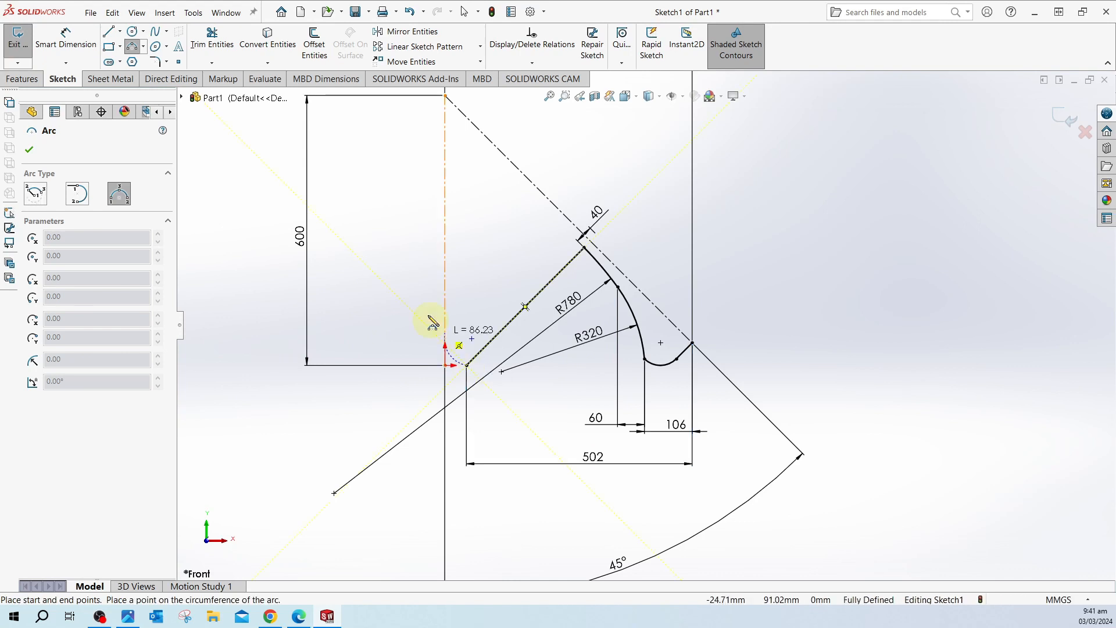
click(424, 248)
click(426, 291)
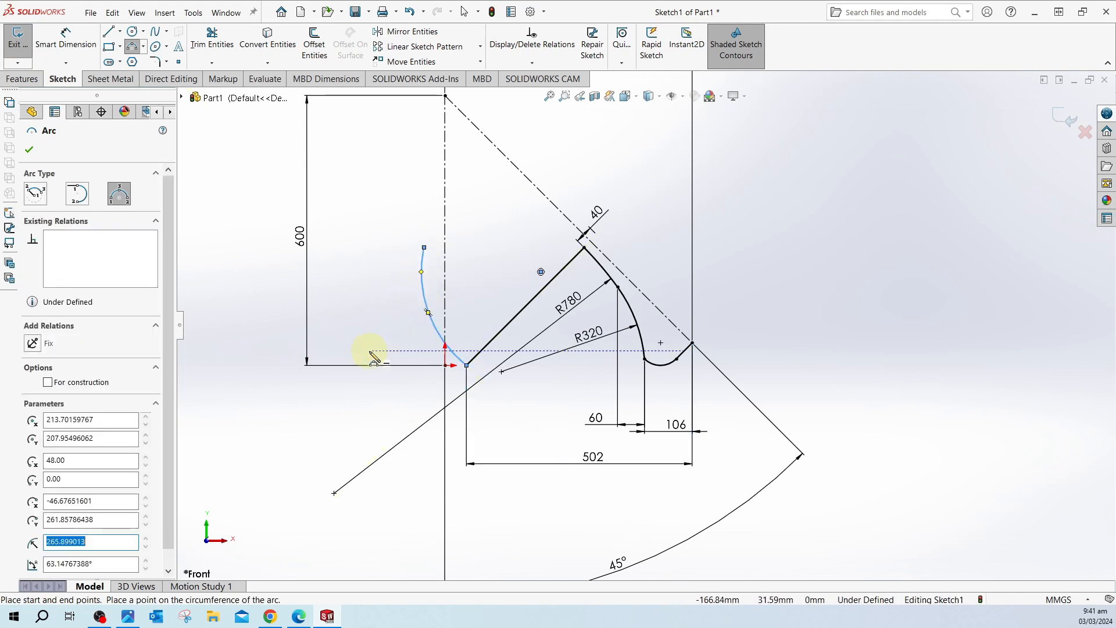
key(Escape)
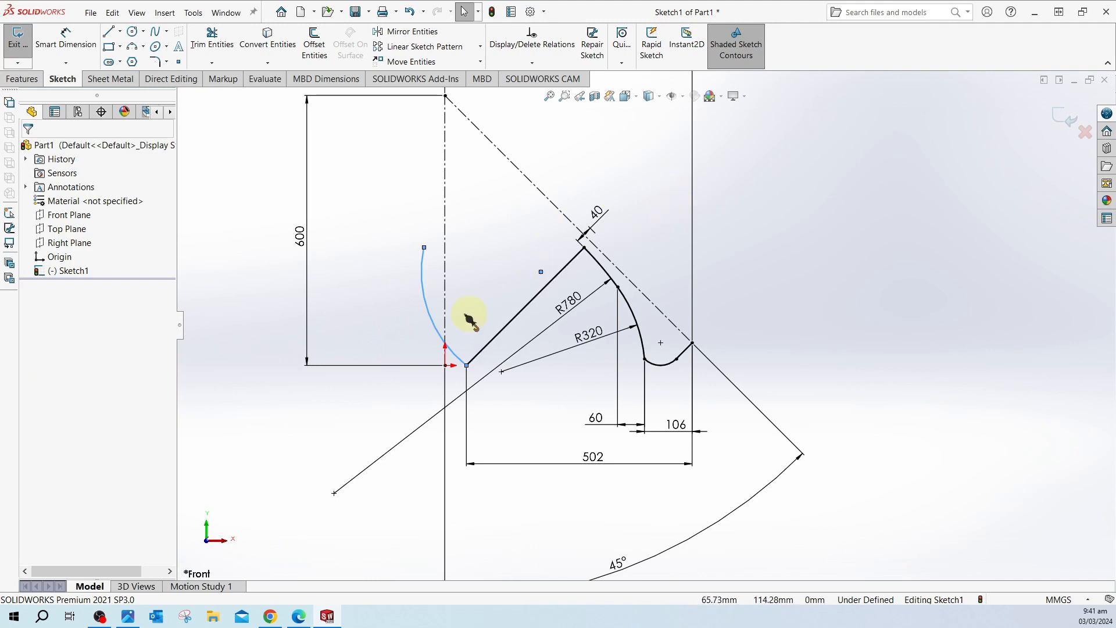
Step: Dimension the horizontal distance between the new arc's two endpoints as 100 mm
click(65, 41)
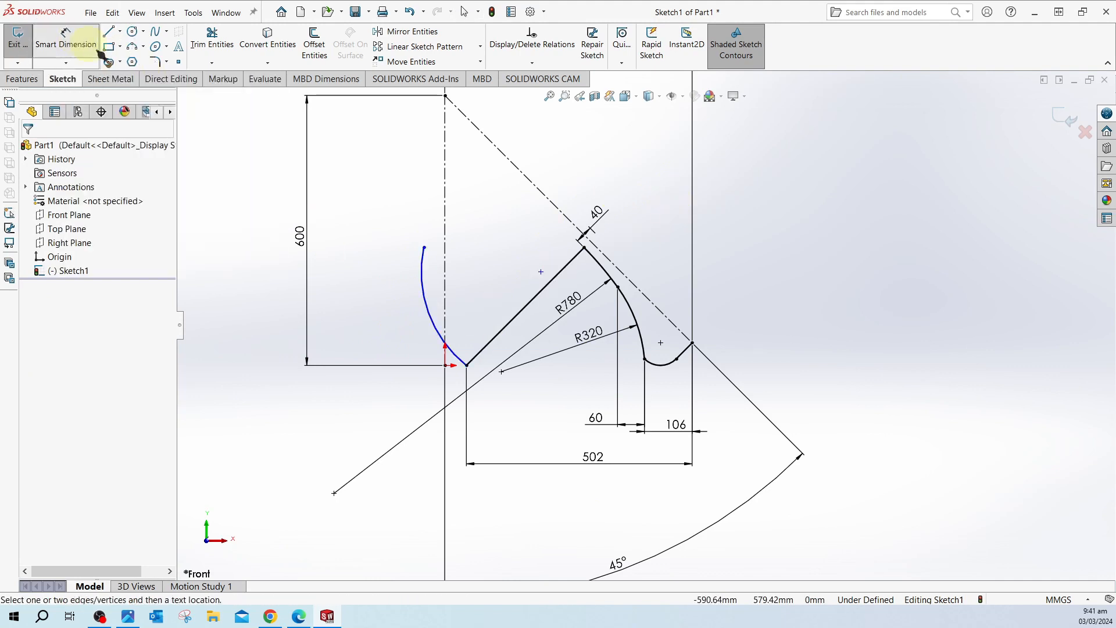
click(424, 248)
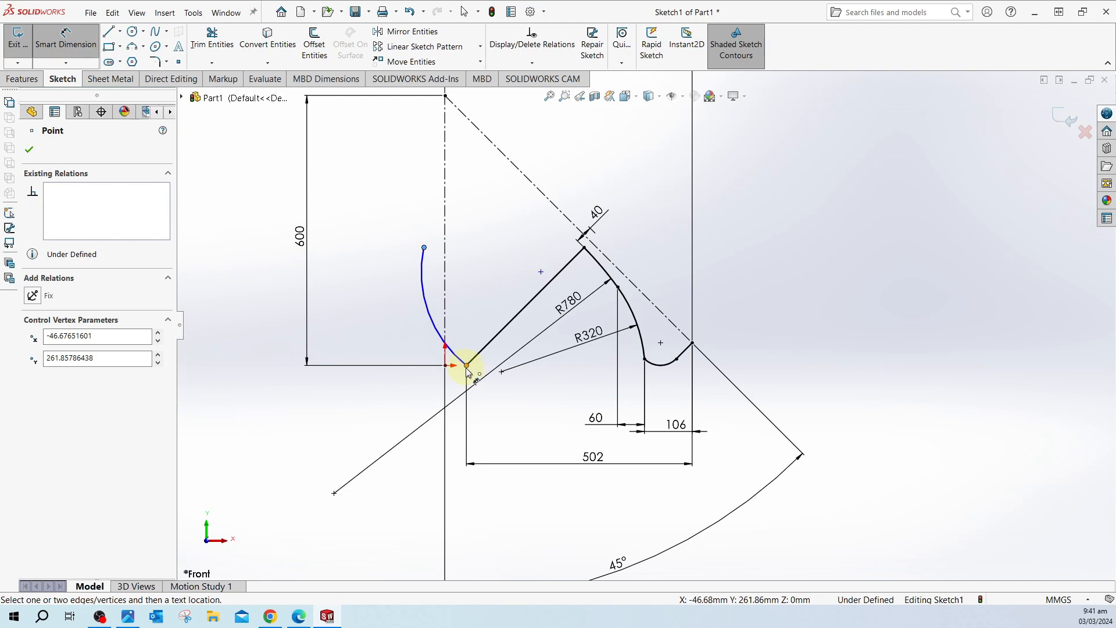
click(466, 366)
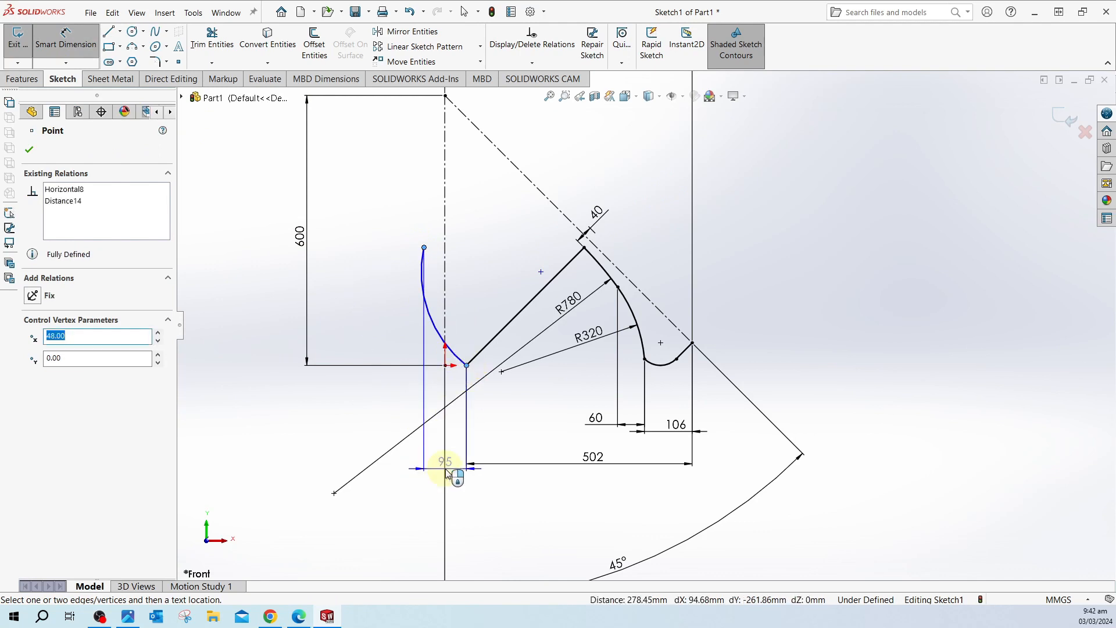
click(446, 472)
text(100)
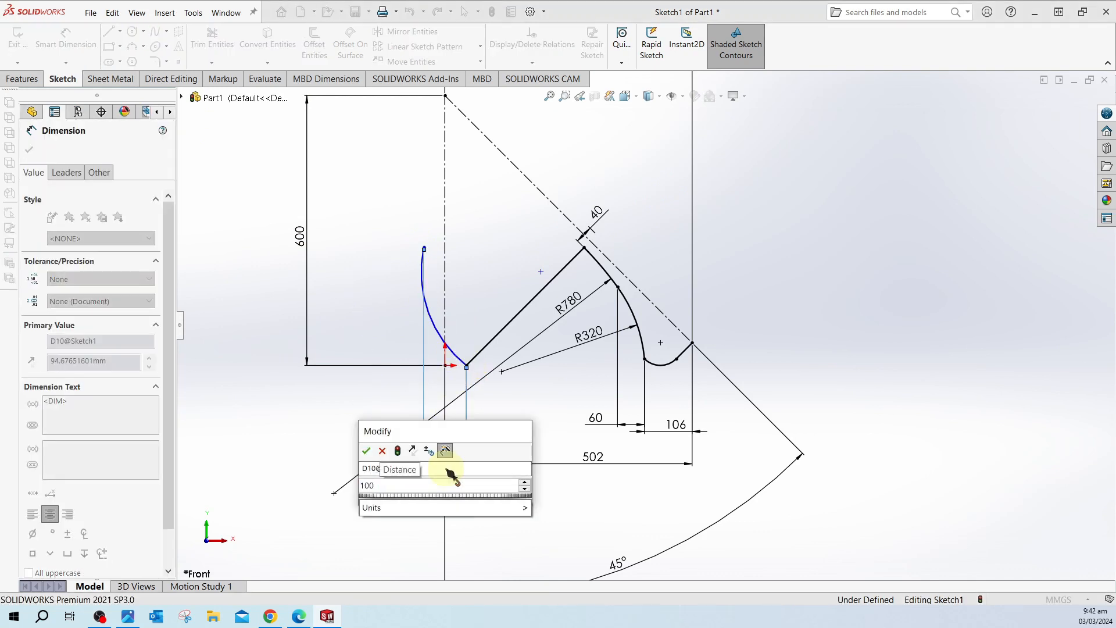
key(Return)
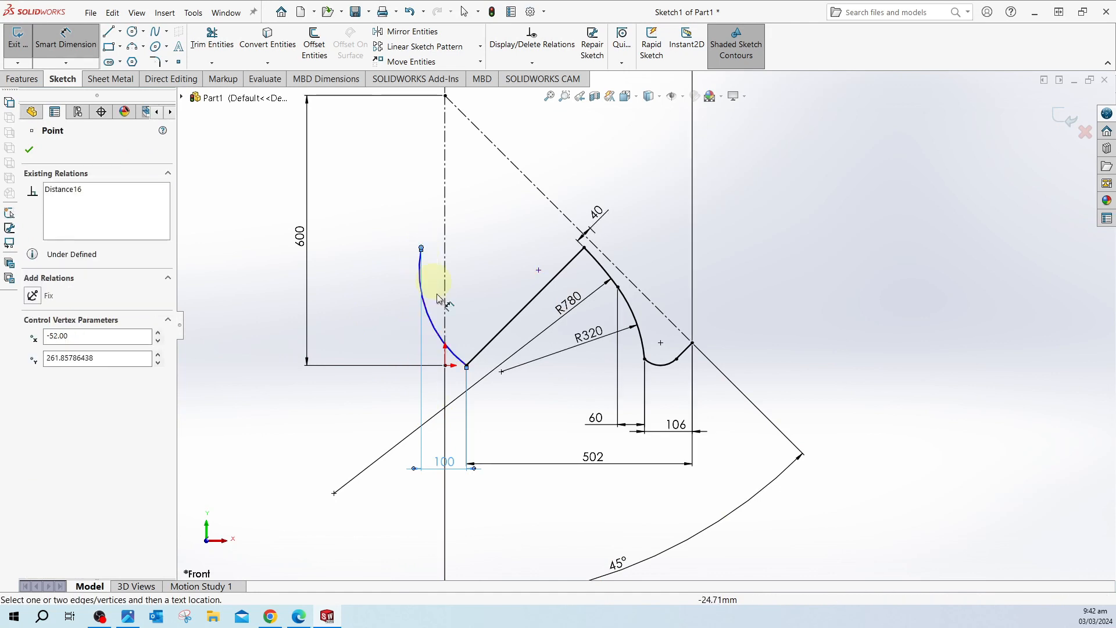
Step: Dimension the vertical distance between the new arc's two endpoints as 265 mm and leave the dimension command
click(465, 365)
click(354, 294)
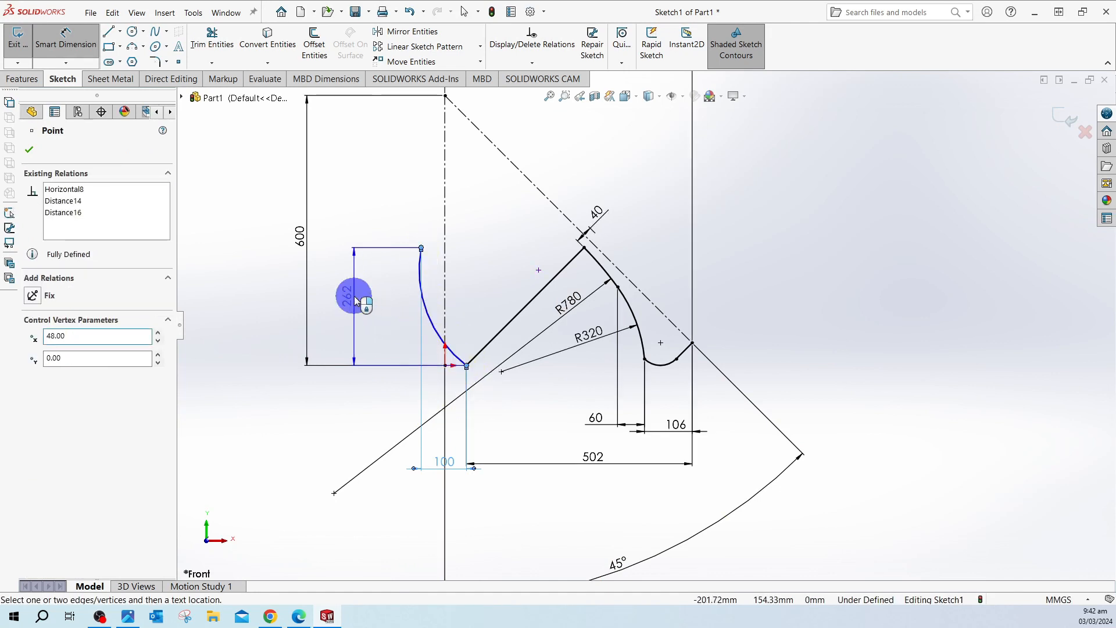
text(265)
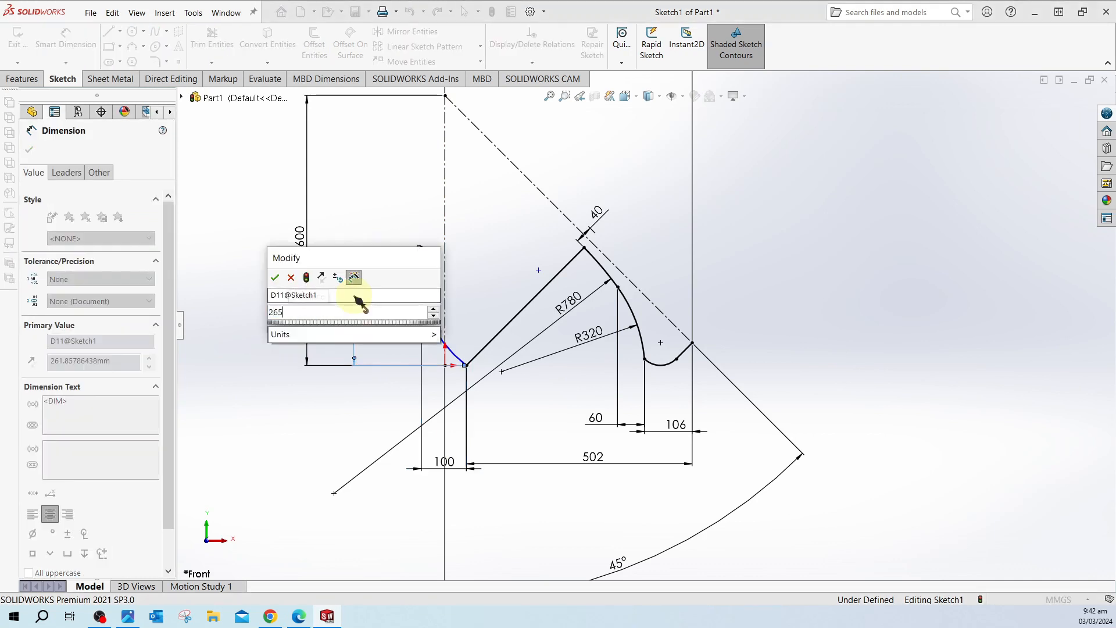
key(Return)
key(Escape)
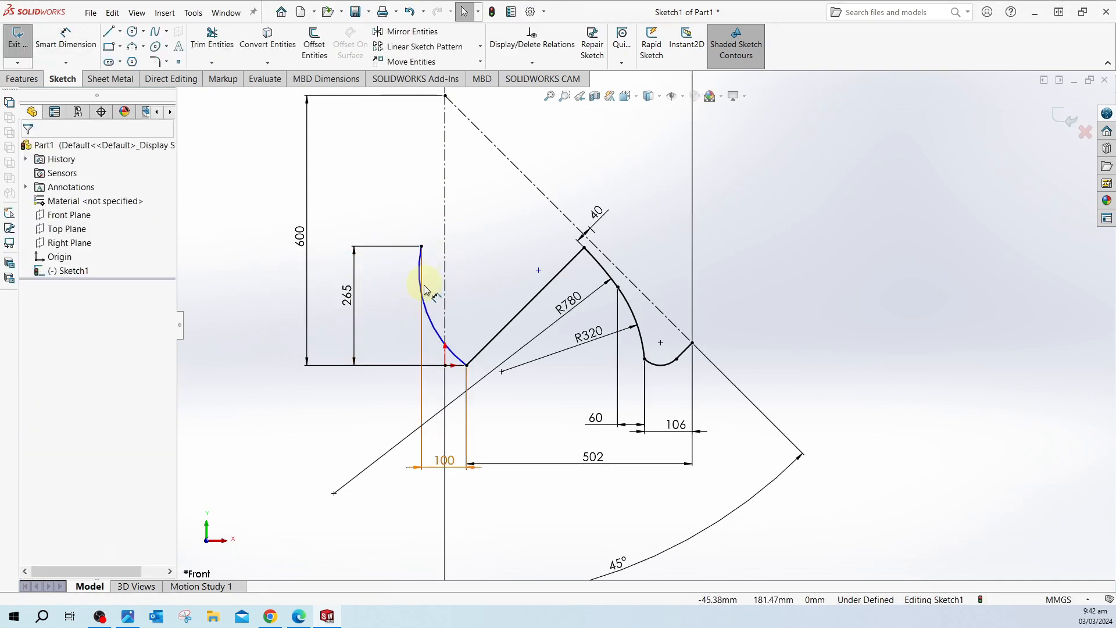
Step: Add a Coincident relation between the left arc's center point and the slanted centerline
click(538, 270)
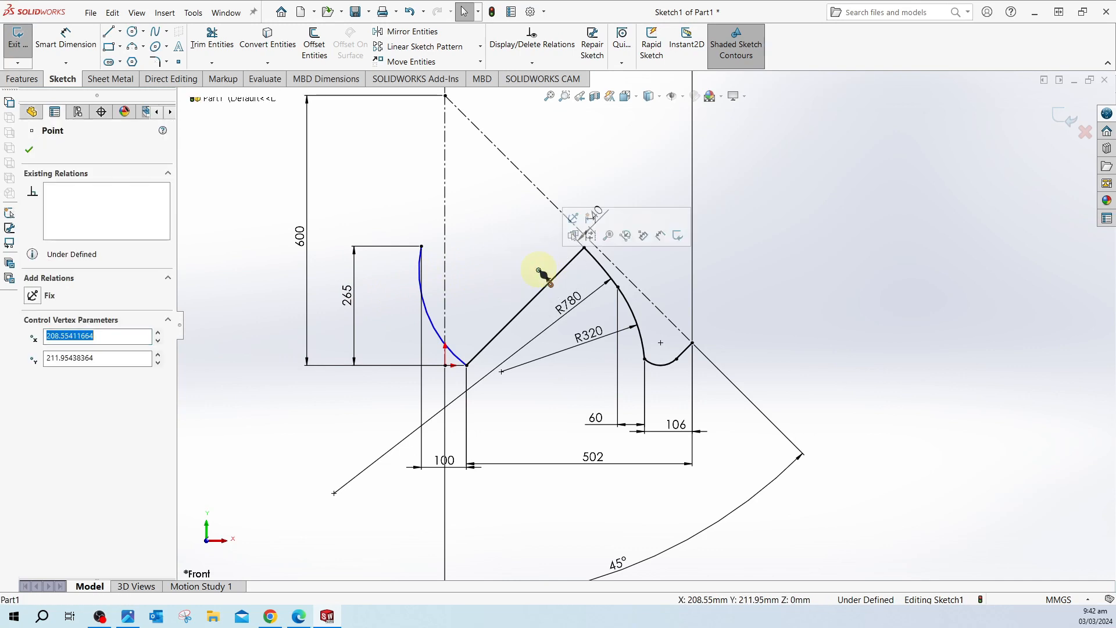
ctrl+click(620, 274)
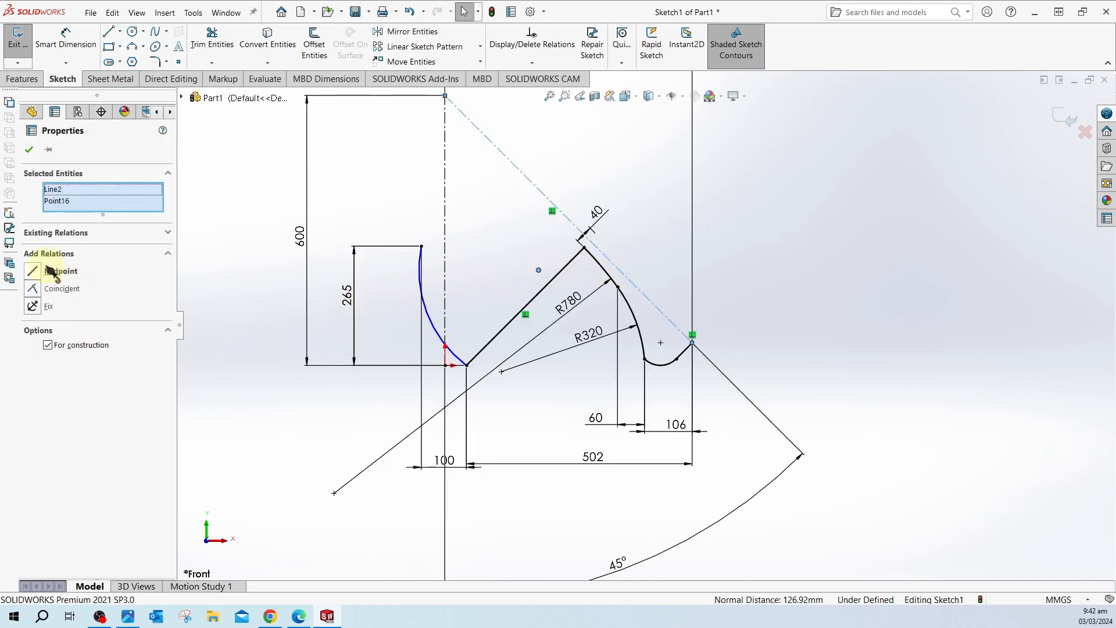
click(36, 291)
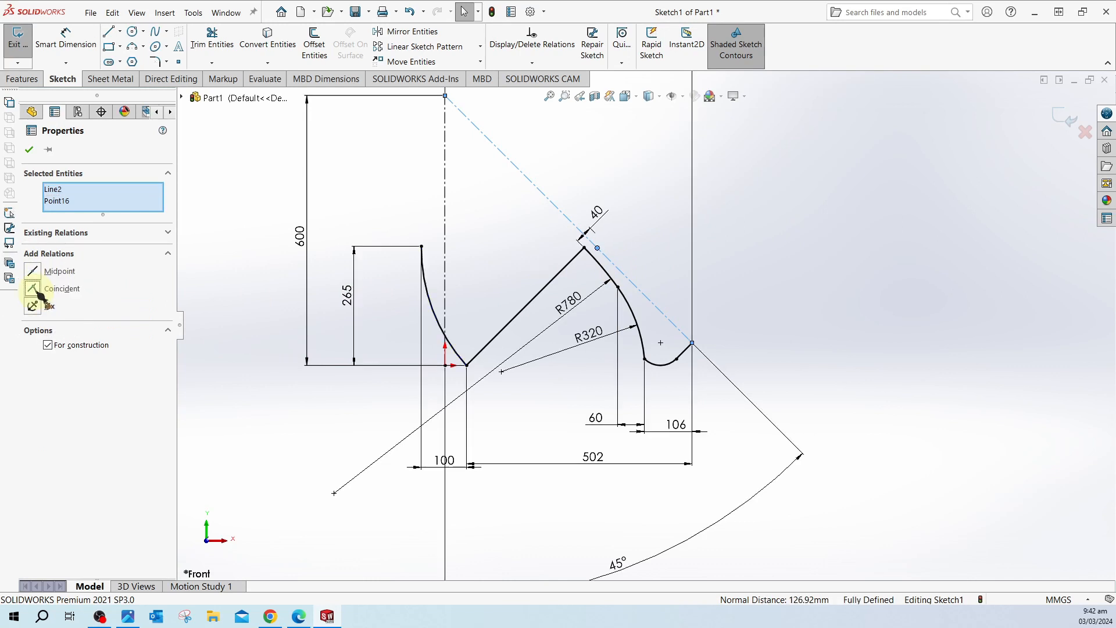
click(538, 239)
Step: Tidy the dimension layout by moving 100 beside its extension lines and bringing 265 and 600 closer to the profile
scroll(511, 259, up, 1)
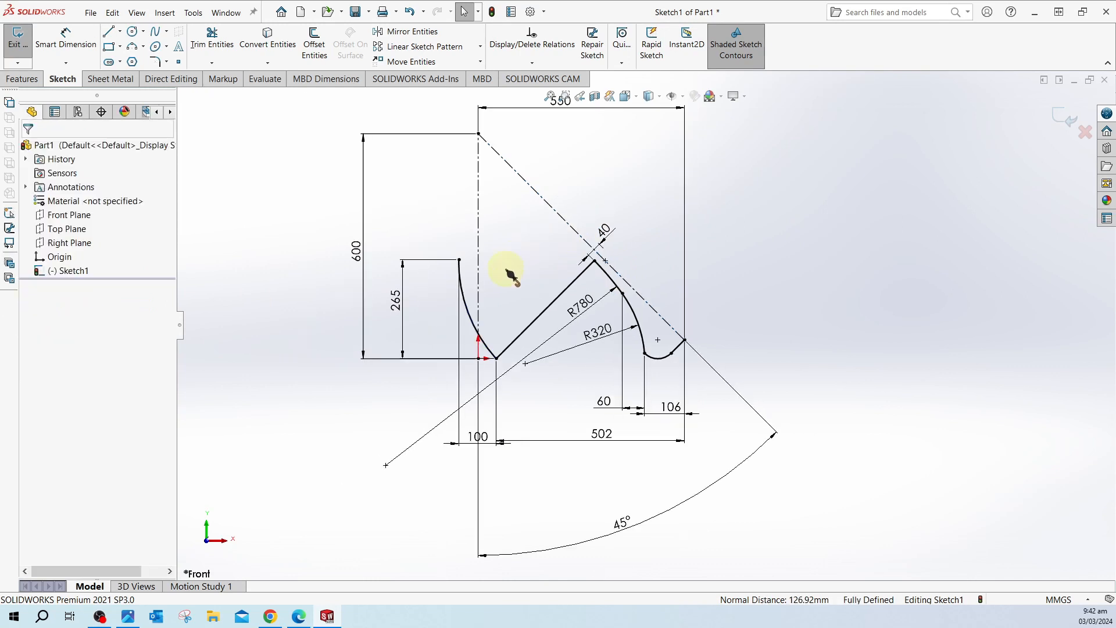
scroll(509, 271, down, 2)
drag(482, 523, 529, 492)
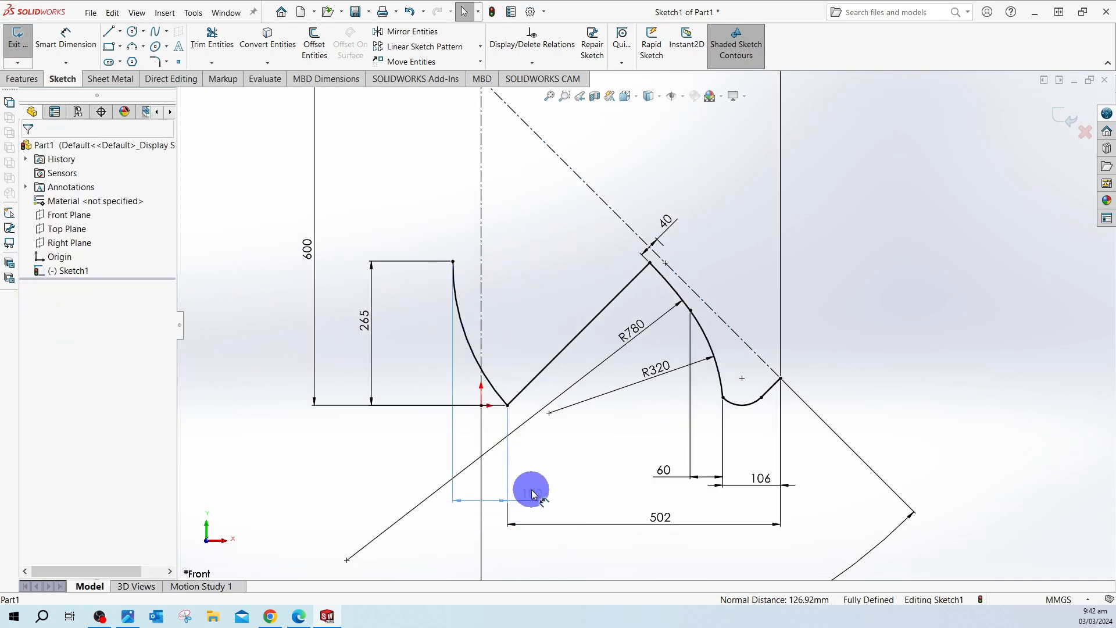
drag(375, 324, 407, 320)
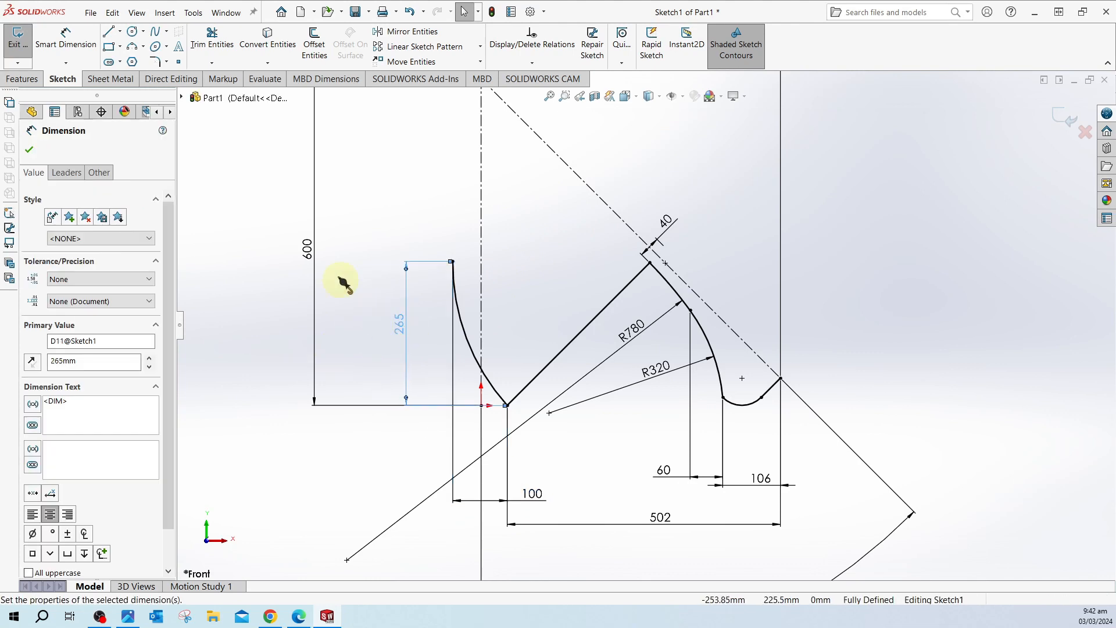
drag(310, 251, 347, 253)
click(529, 259)
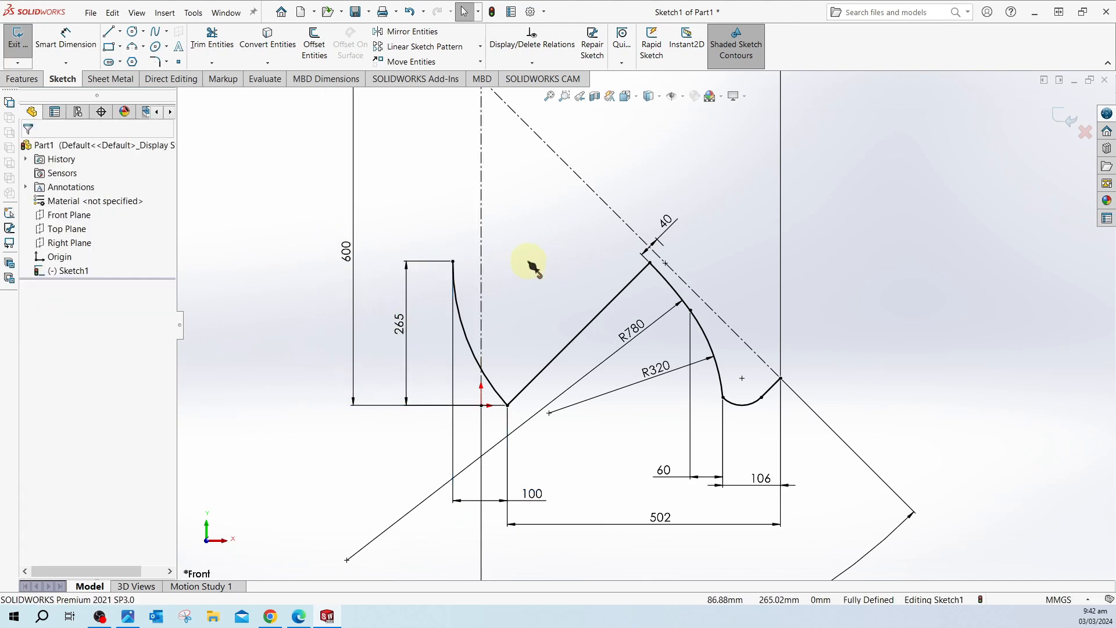
scroll(563, 235, up, 1)
scroll(661, 262, down, 1)
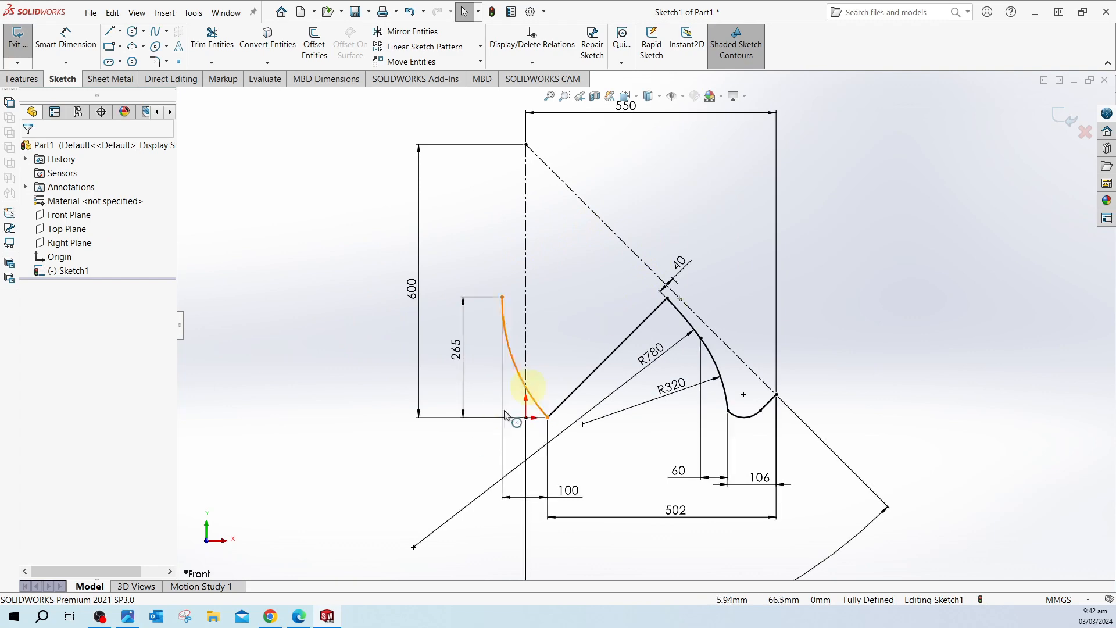
Step: Consult the DN-AR001 PDF in Edge, return to SOLIDWORKS, and sketch a three-point arc of about 109 mm radius from the left arc's upper end
click(298, 614)
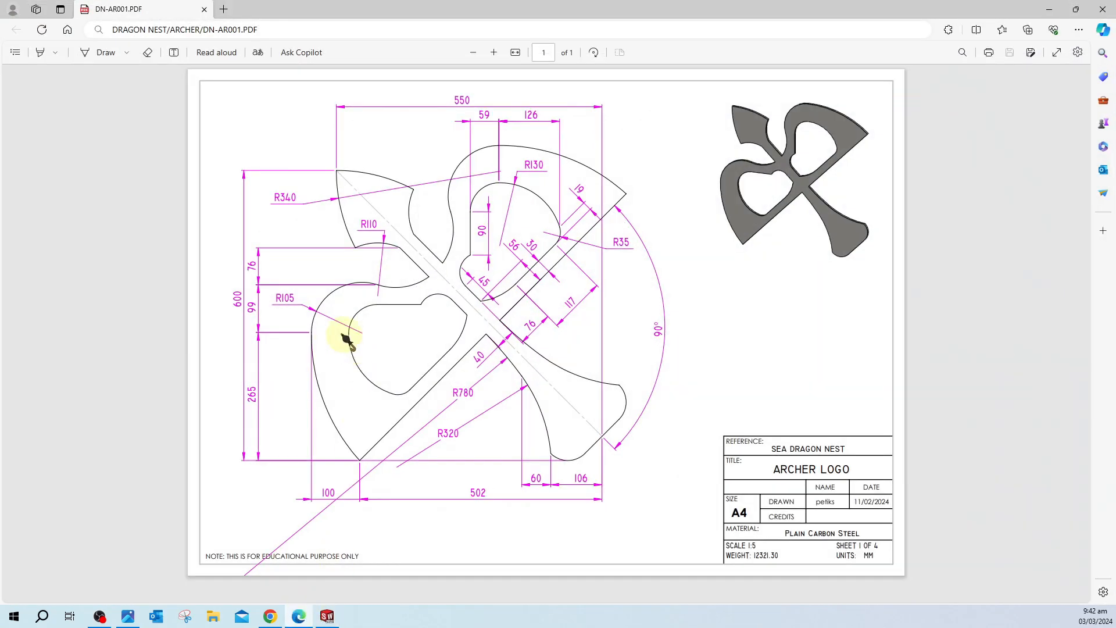
click(313, 337)
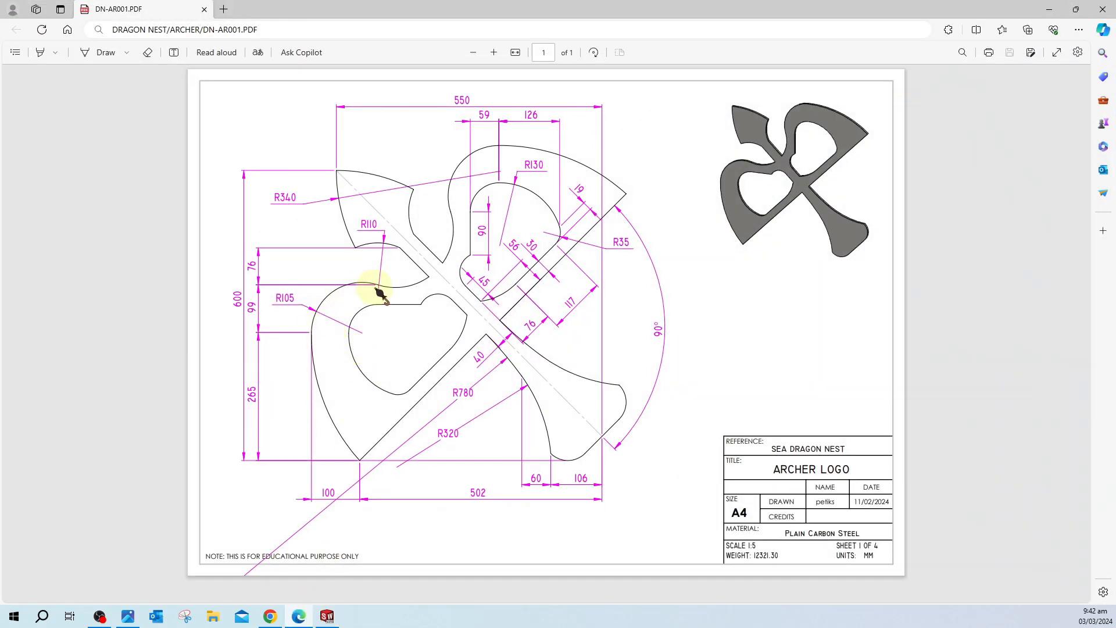
click(260, 317)
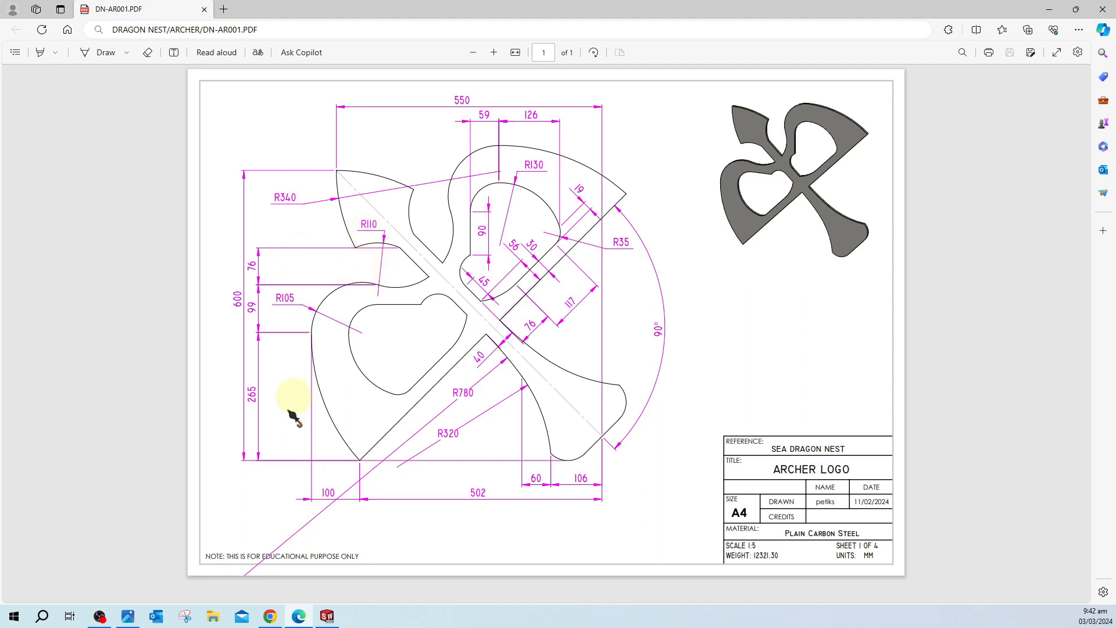
click(298, 616)
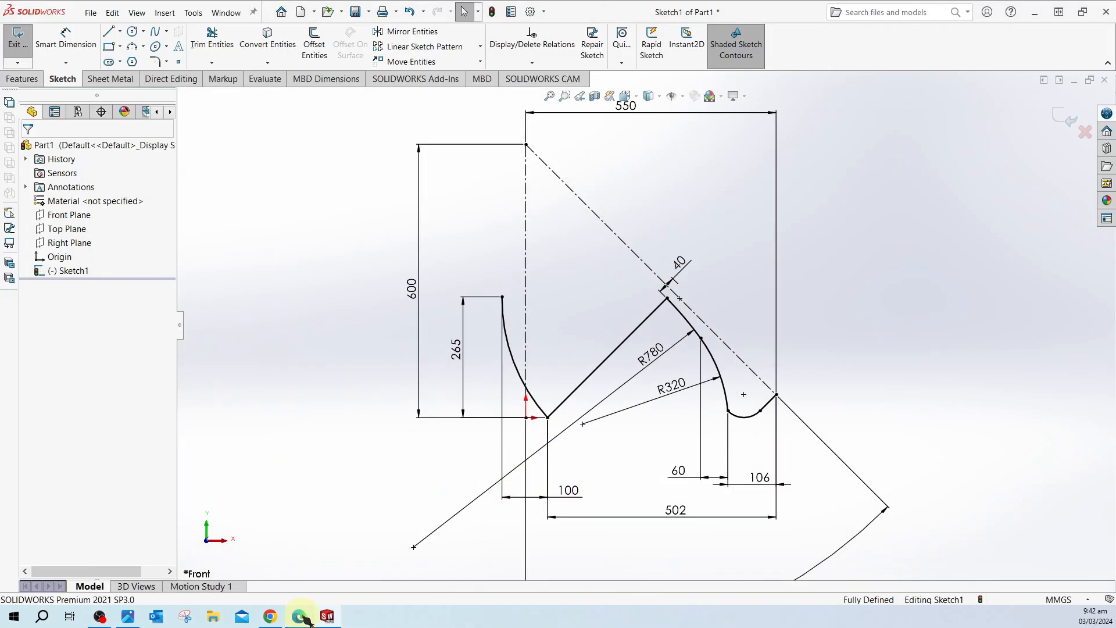
click(135, 49)
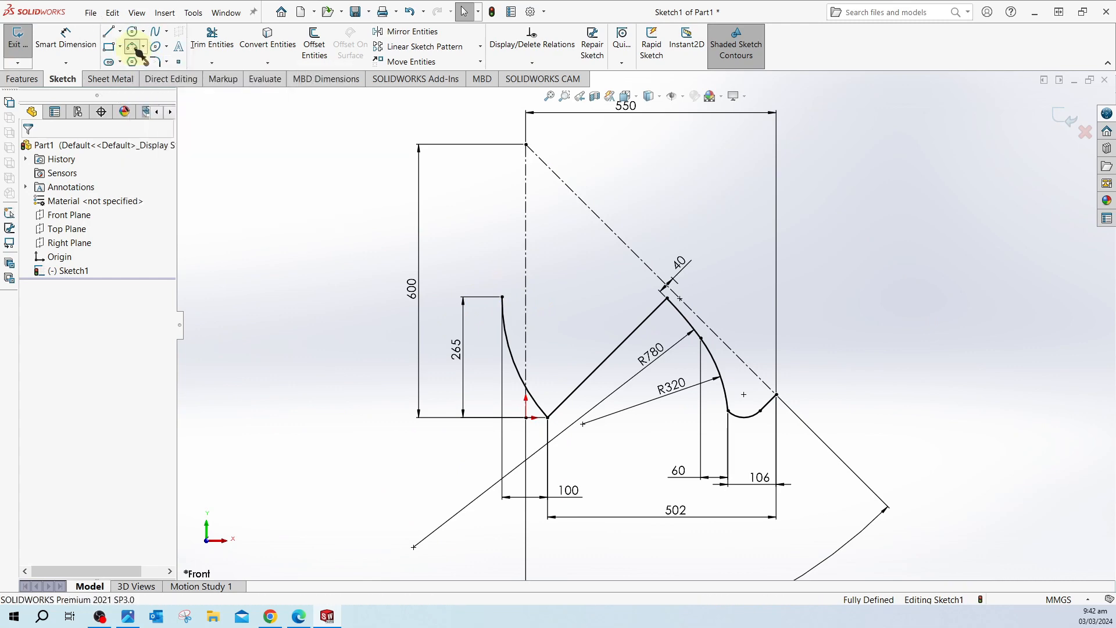
click(503, 298)
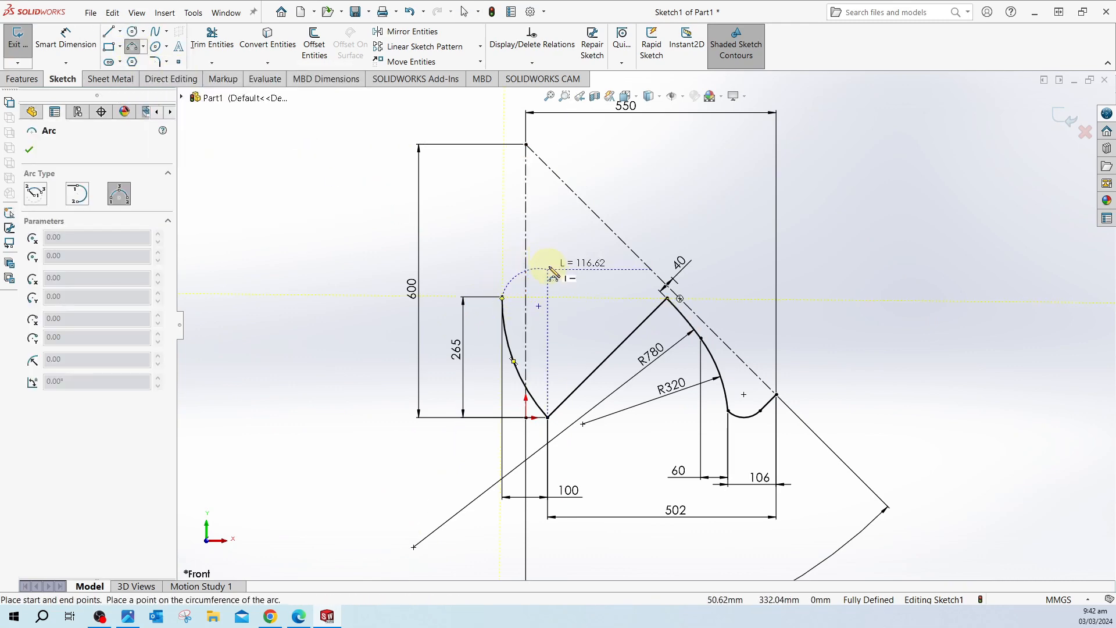
scroll(541, 268, down, 1)
scroll(556, 269, down, 1)
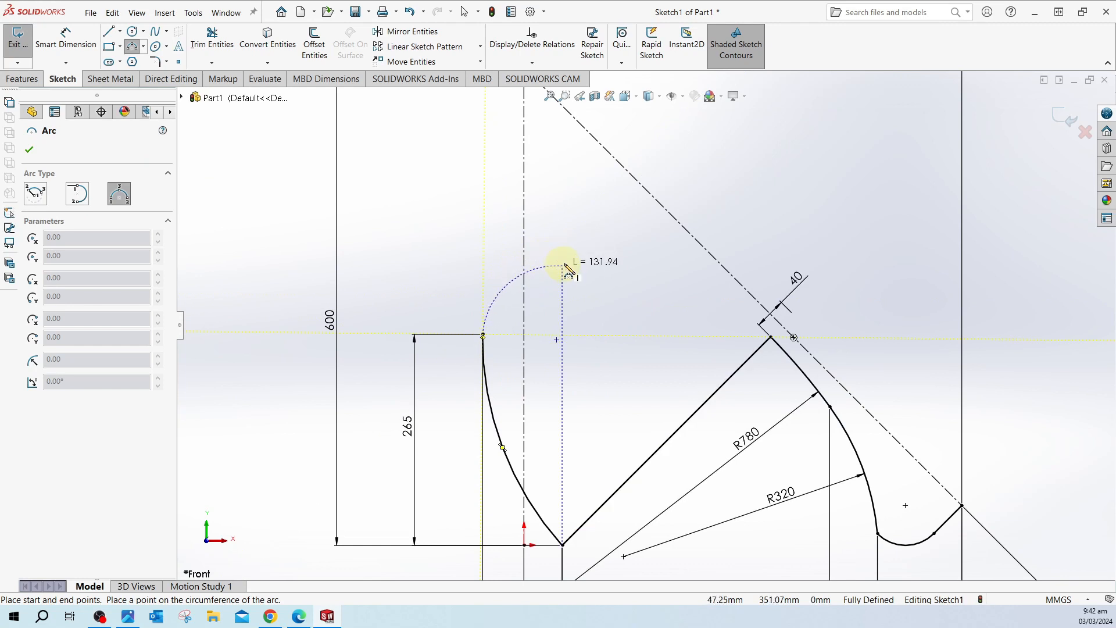
click(563, 265)
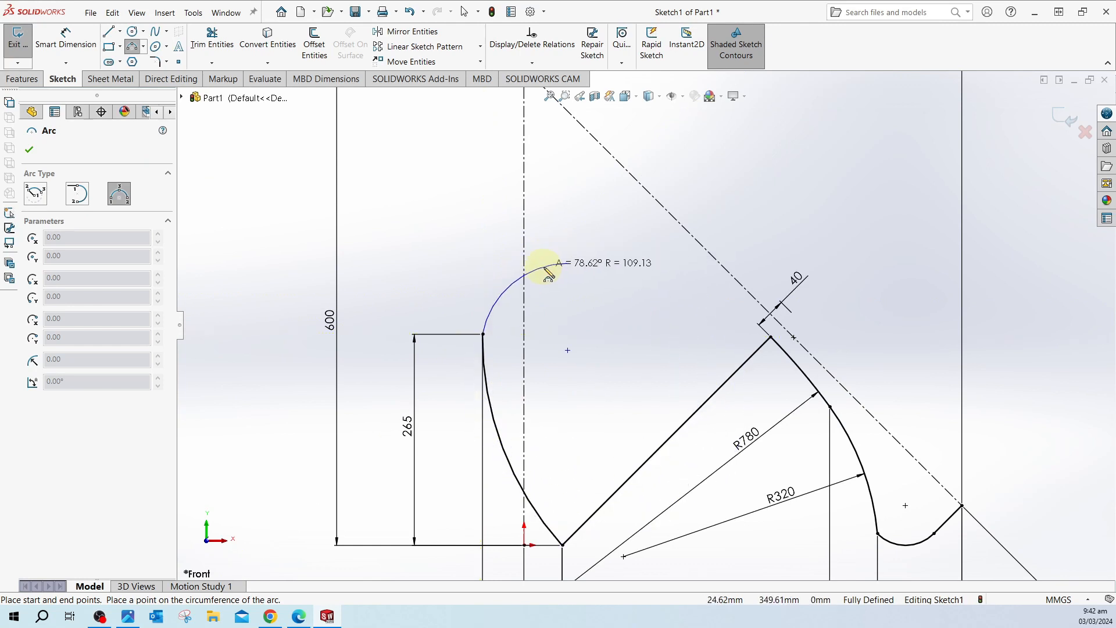
click(549, 273)
Step: Sketch a downward-bulging three-point arc of about 57 mm radius from the free end of the wing's upper arc
click(567, 264)
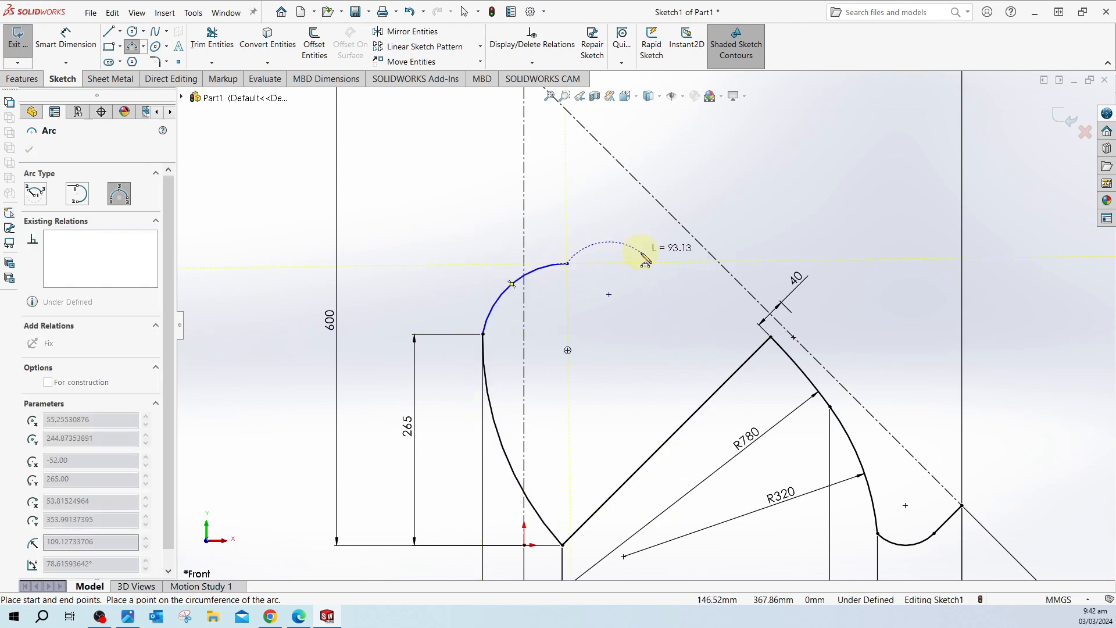
click(639, 239)
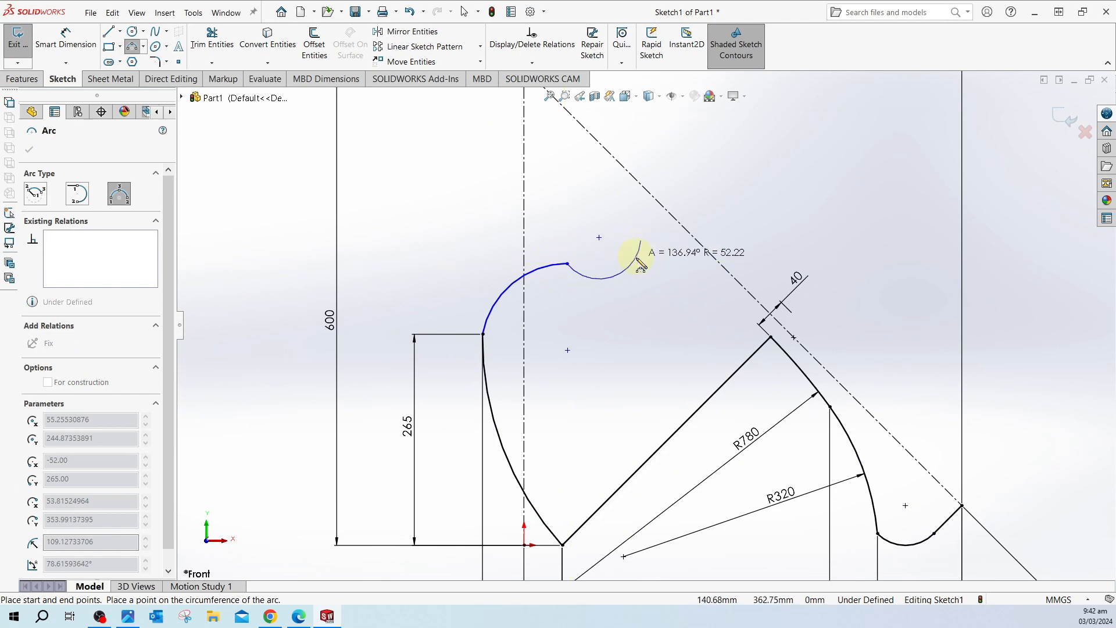
click(638, 256)
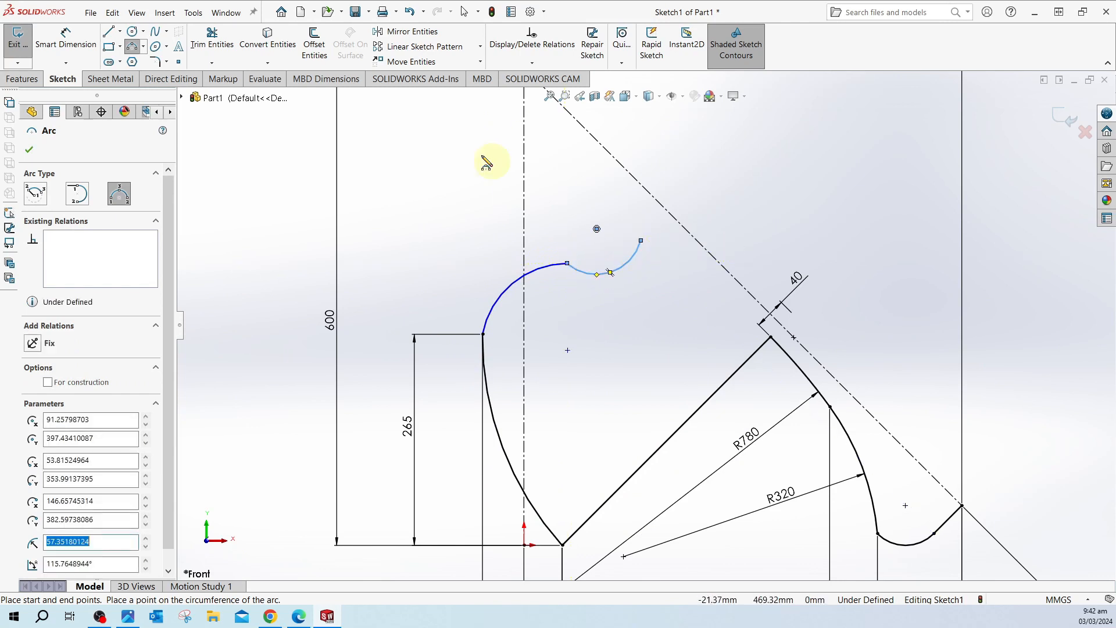
Step: Sketch a line about 116 mm long up from the downward-bulging arc's free end and make it parallel to the slanted centerline
click(111, 33)
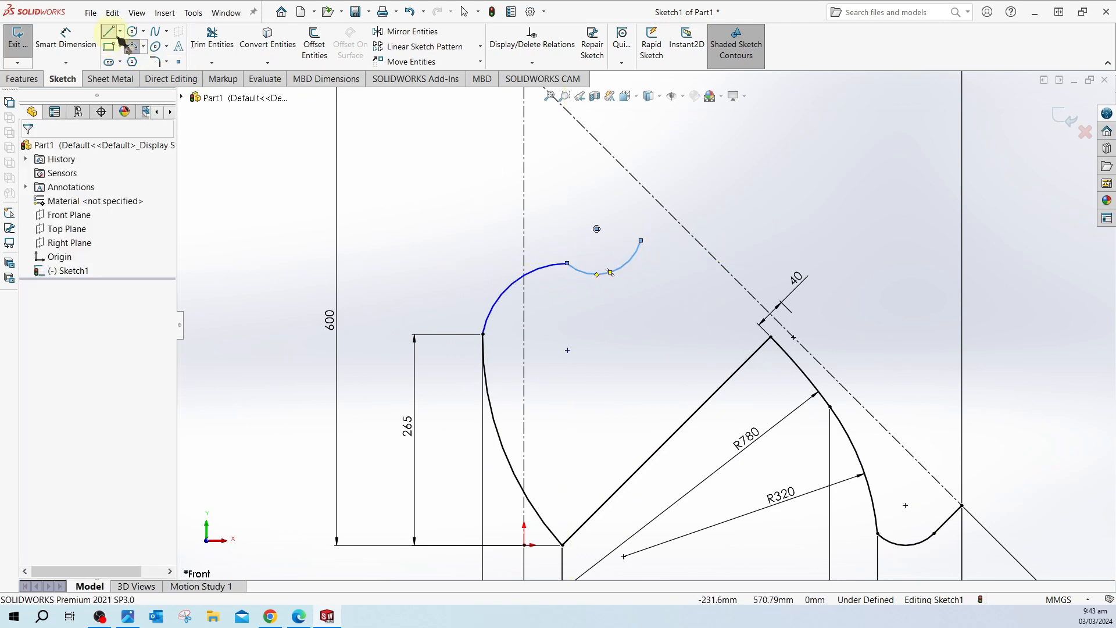
click(640, 240)
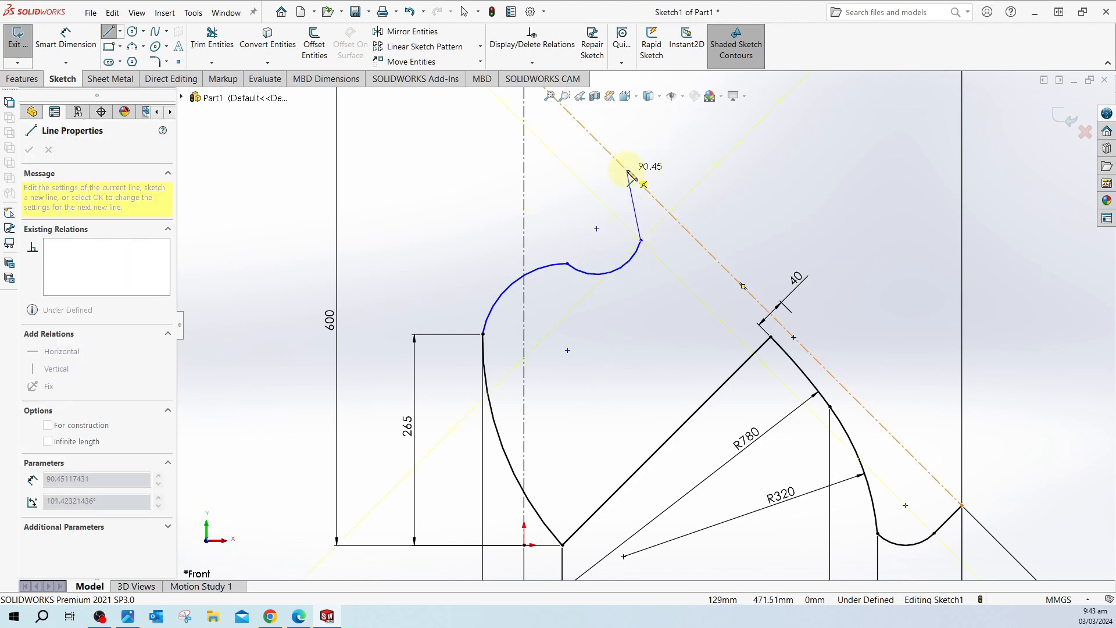
click(579, 173)
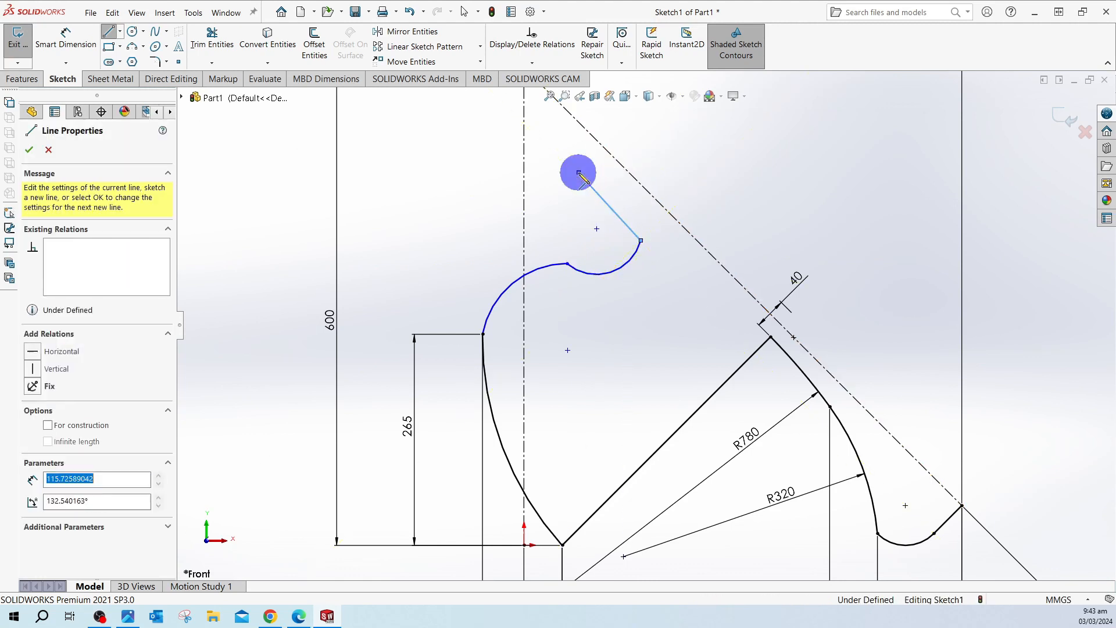
key(Escape)
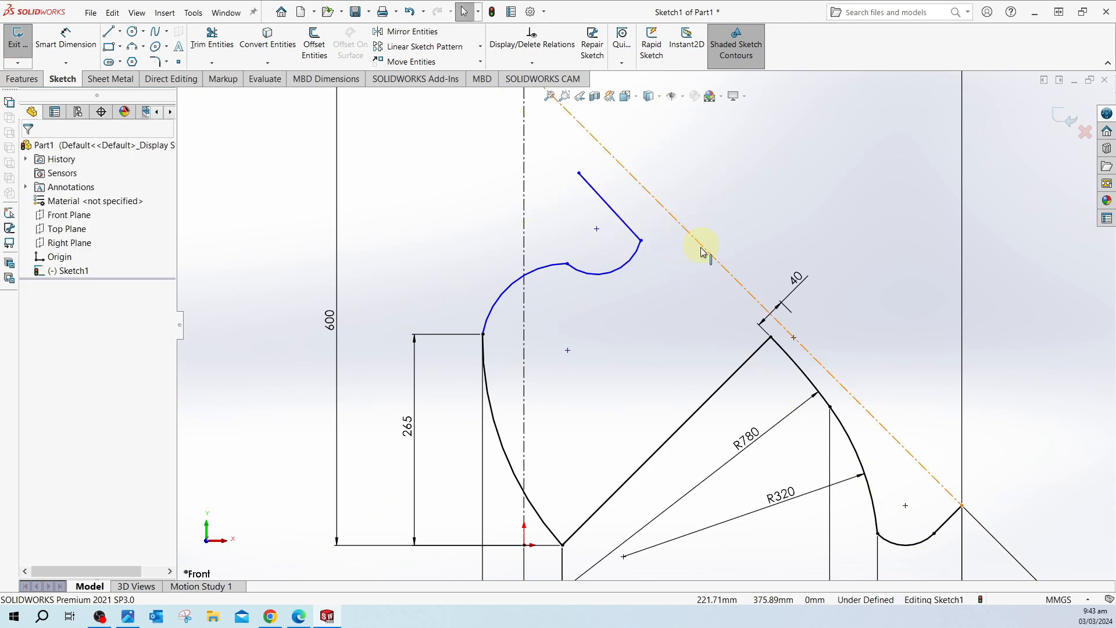
click(635, 235)
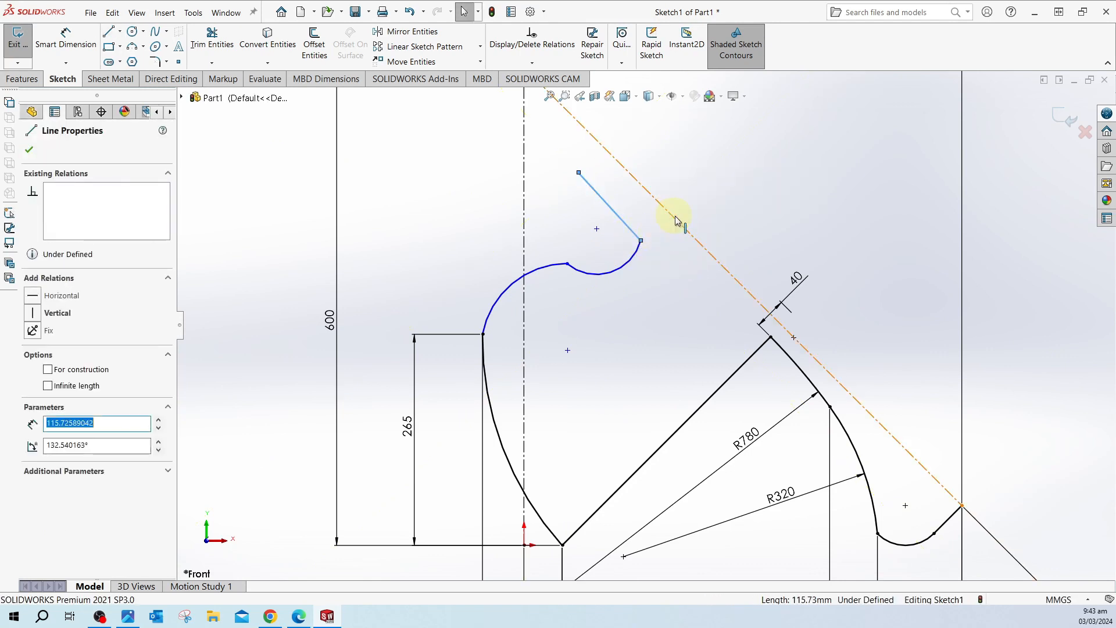
ctrl+click(677, 226)
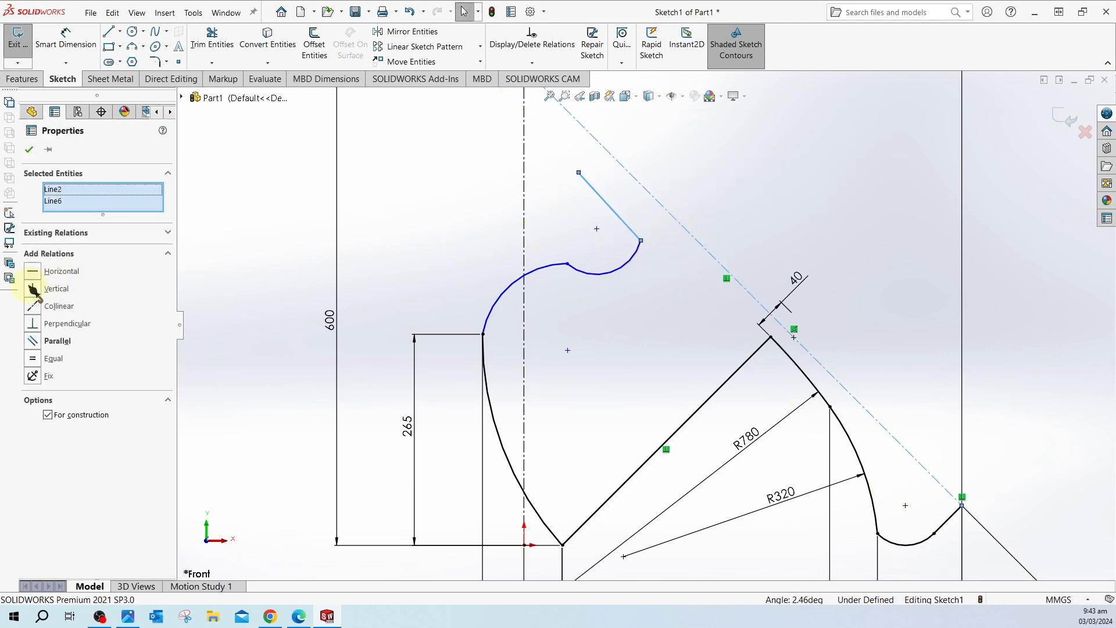
click(32, 342)
click(745, 205)
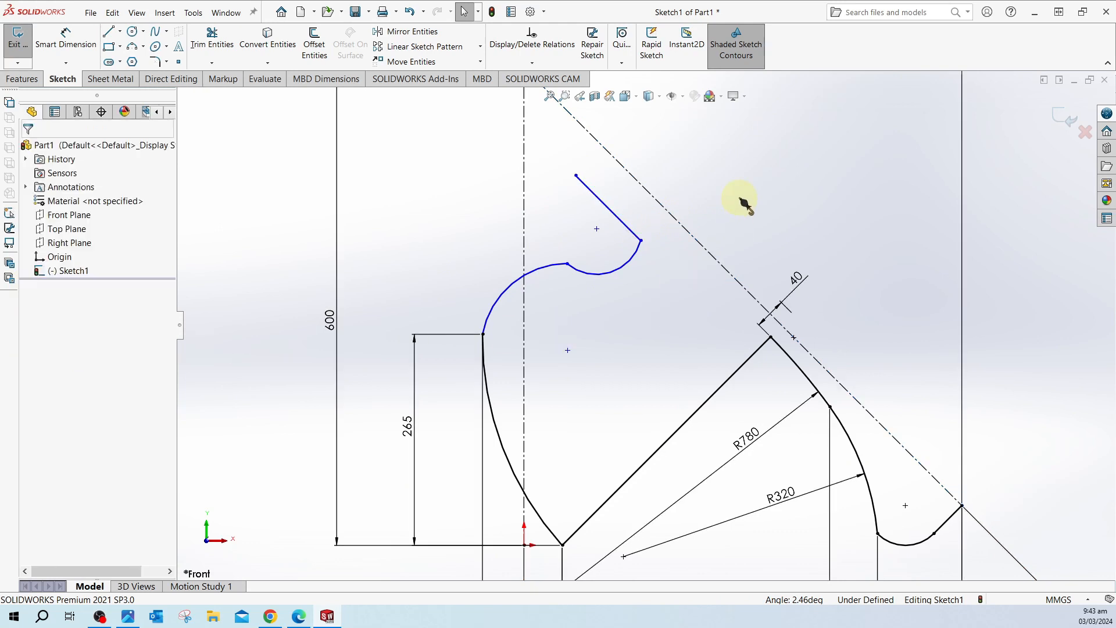
Step: Add a Tangent relation between the new short slanted line and the R780 arc
click(639, 234)
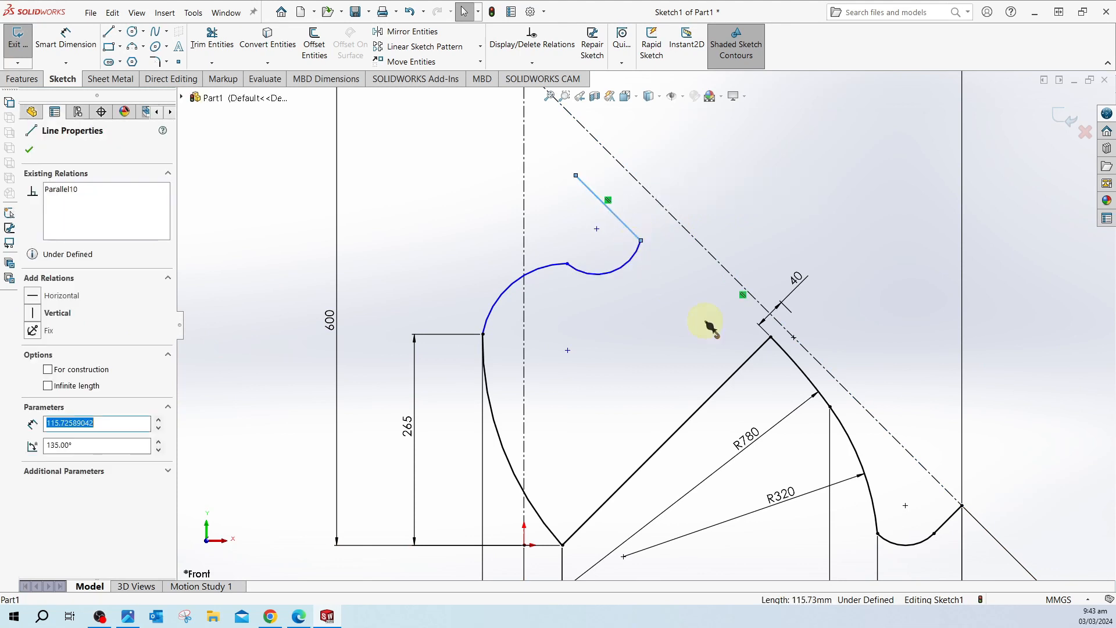
ctrl+click(788, 362)
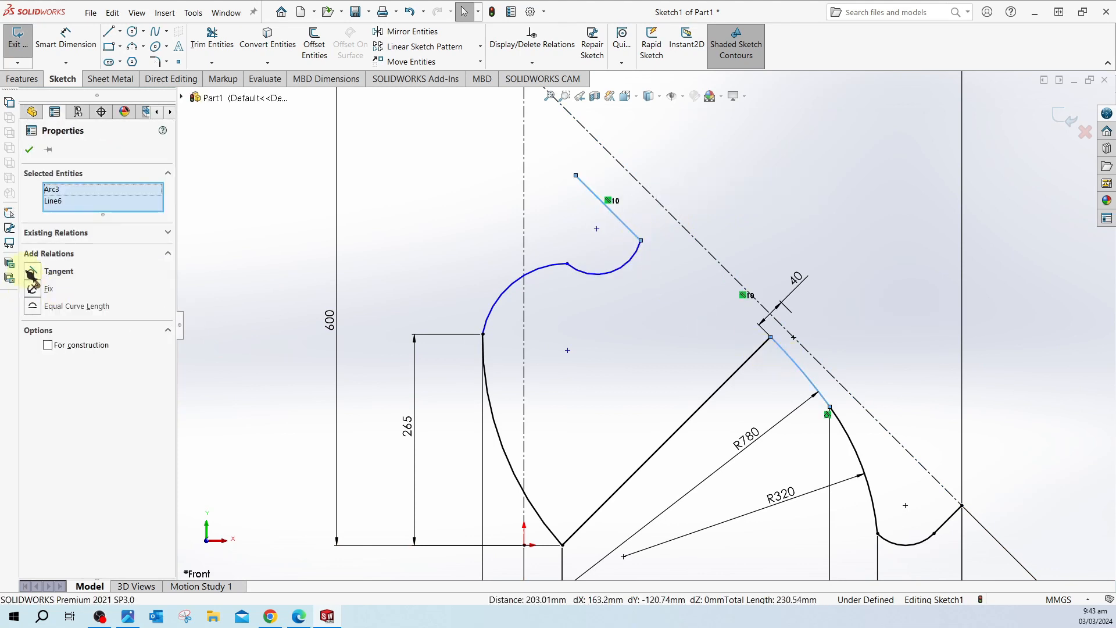
click(31, 272)
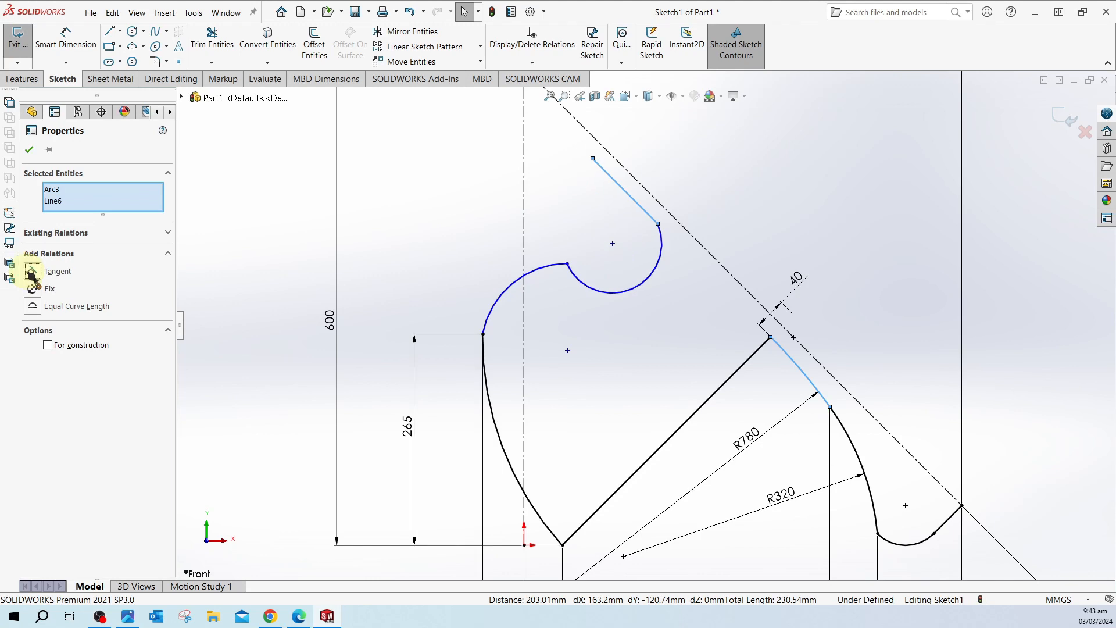
click(765, 224)
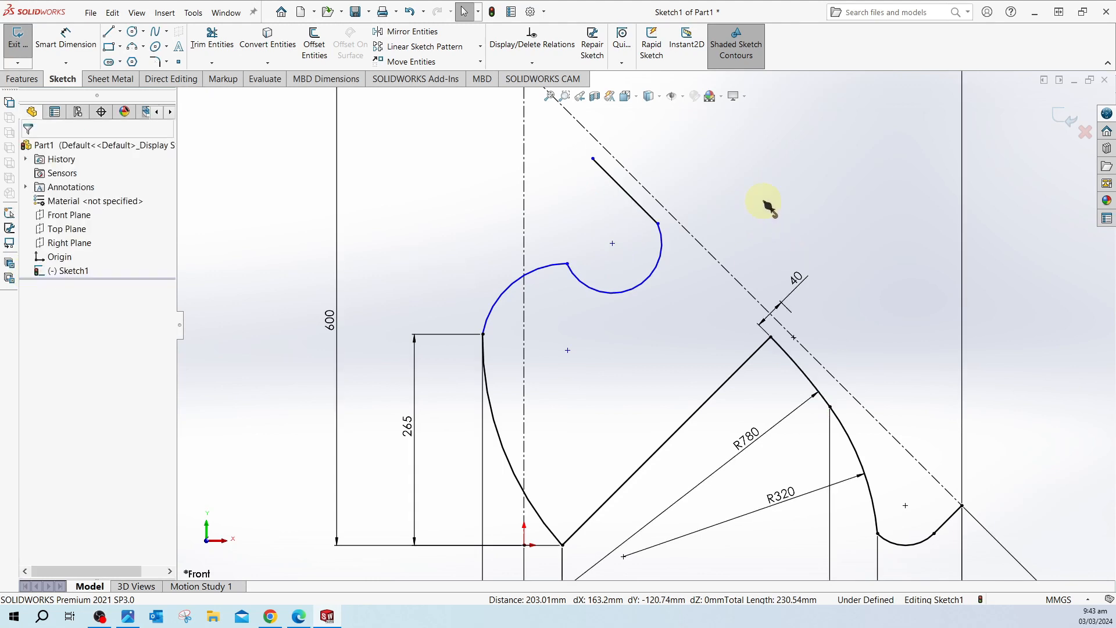
Step: Add a Tangent relation between the wing's upper arc and the left arc below it
click(493, 309)
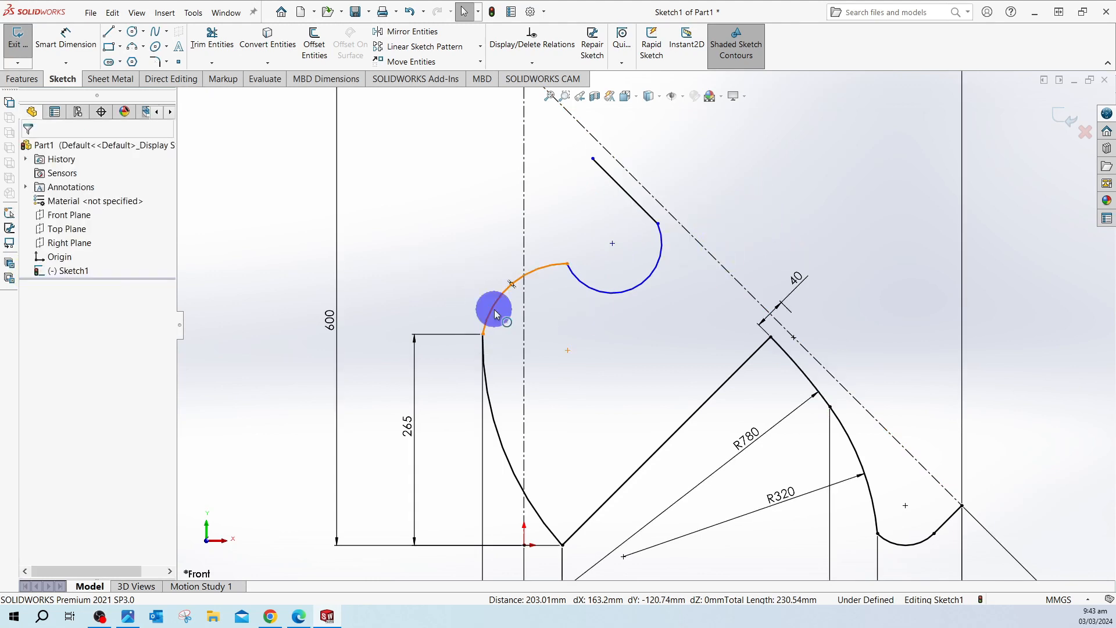
ctrl+click(486, 385)
click(32, 289)
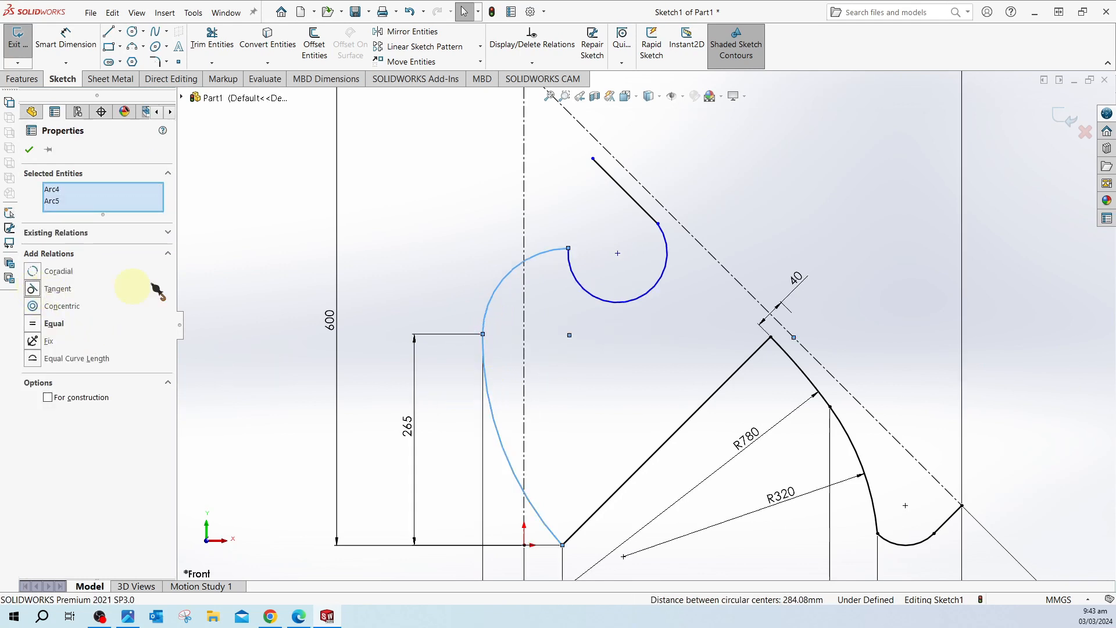
click(444, 195)
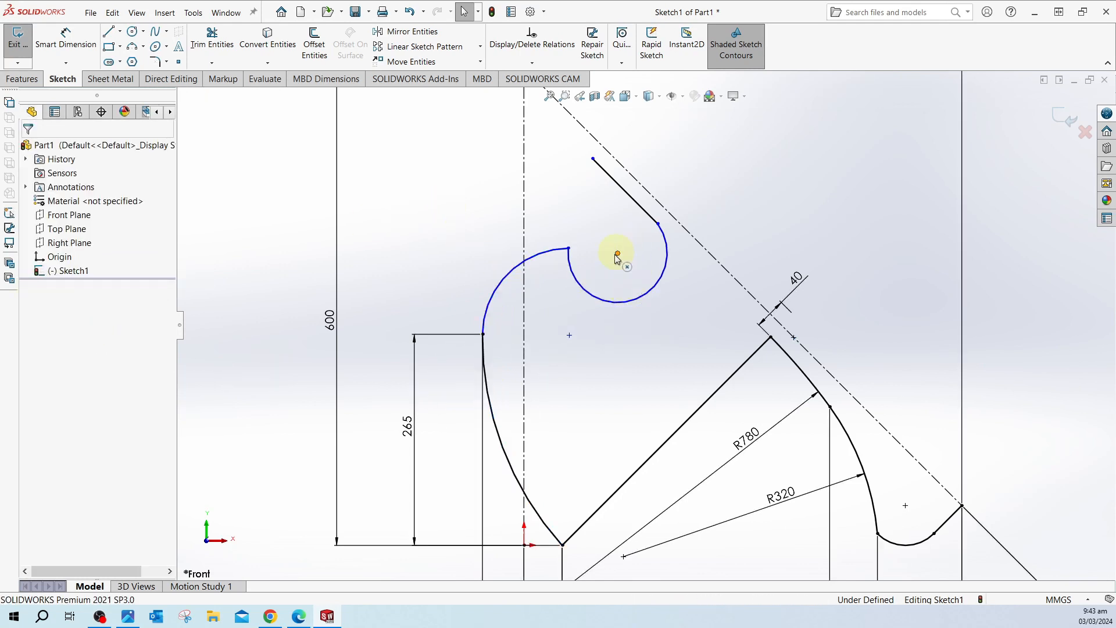
Step: Reshape the downward-bulging arc to about 131 mm radius and make its center point coincident with the slanted centerline
mouse_move(618, 254)
mouse_down()
mouse_move(608, 231)
mouse_move(624, 251)
mouse_up()
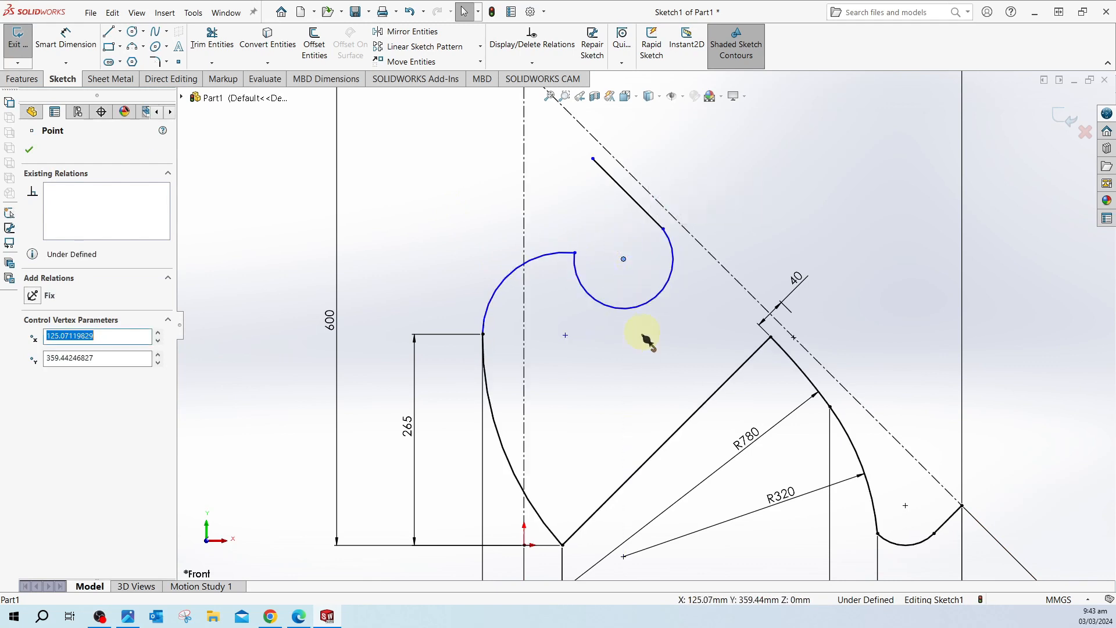
click(618, 312)
drag(620, 309, 620, 251)
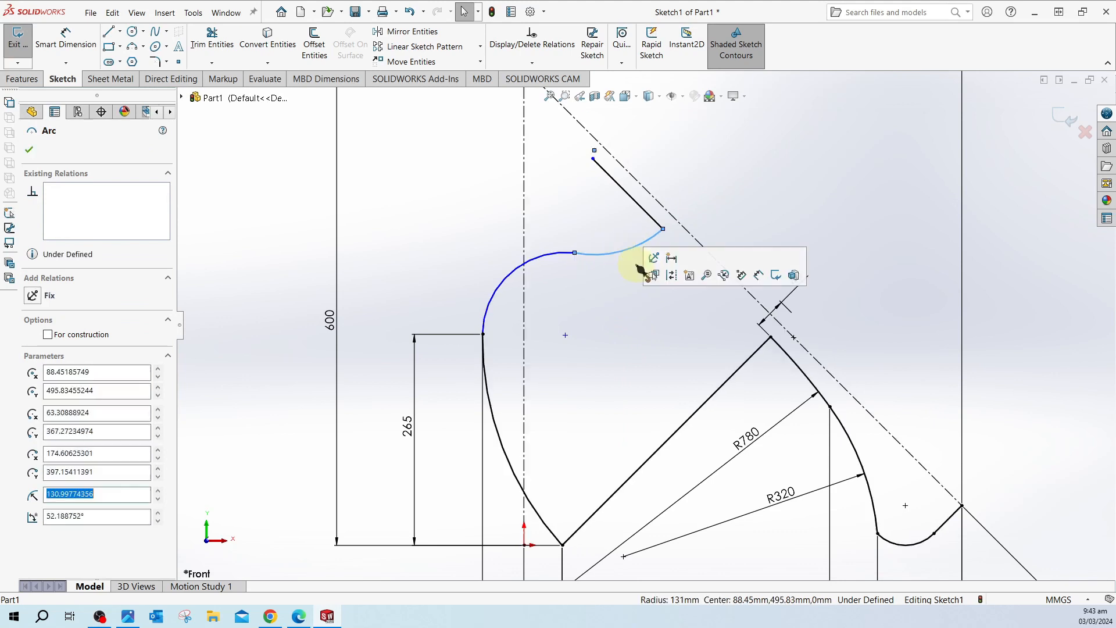
click(697, 161)
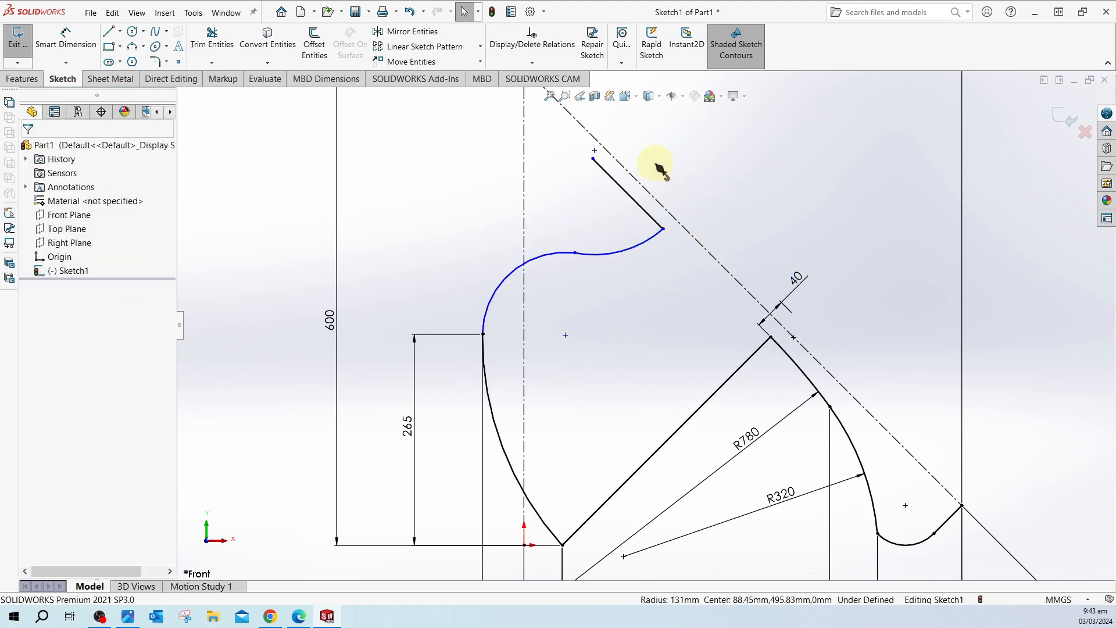
click(594, 151)
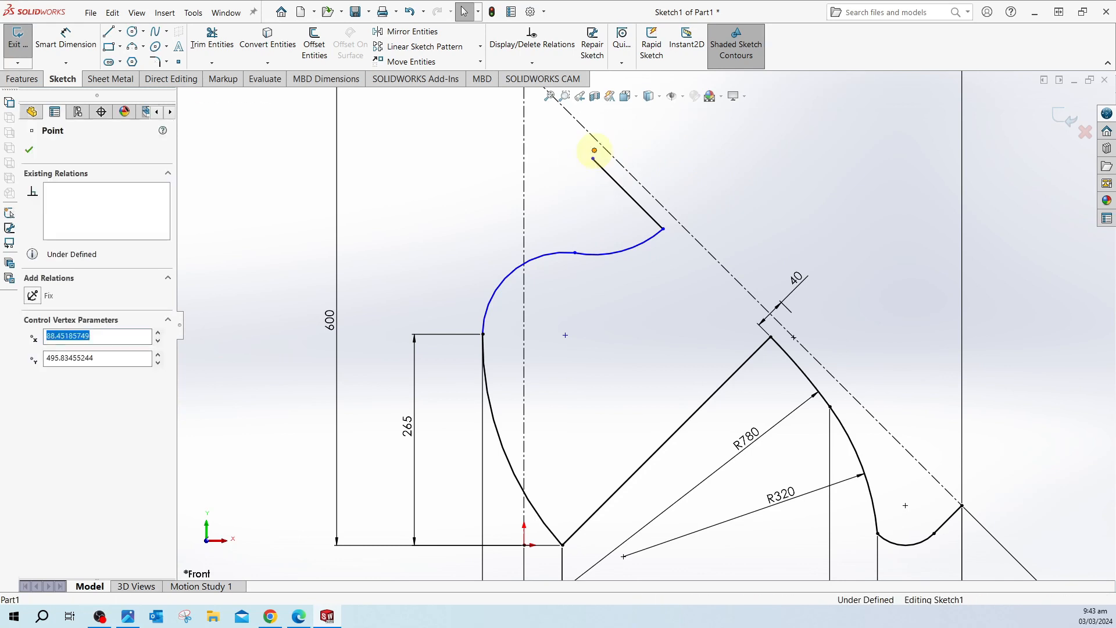
ctrl+click(610, 157)
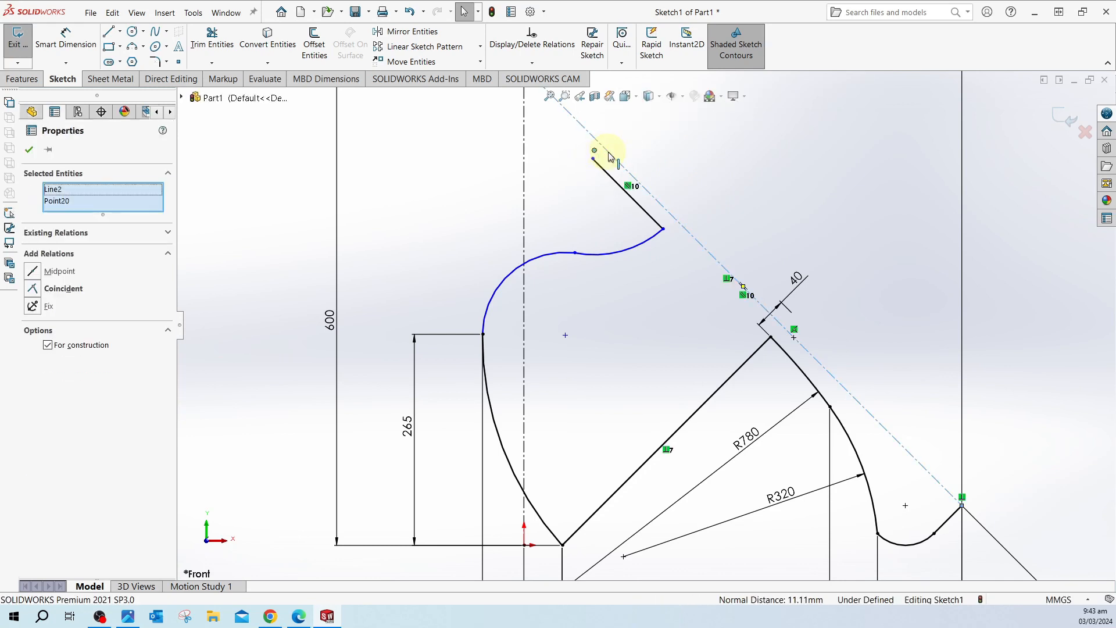
click(34, 289)
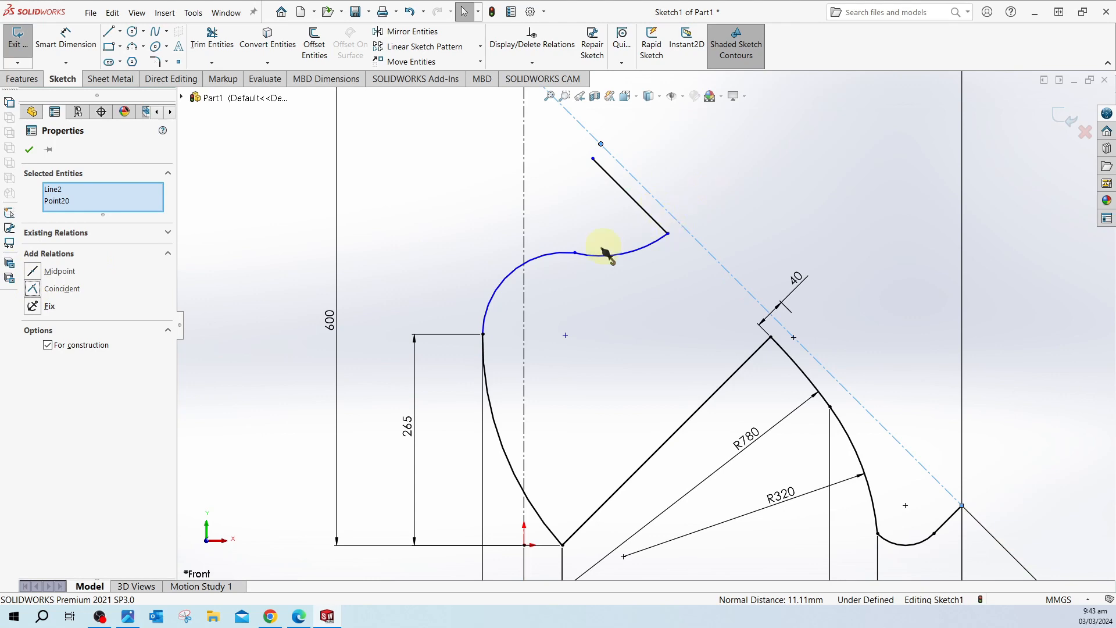
Step: Consult the DN-AR001 PDF in Edge, return to SOLIDWORKS, and set the vertical distance between the wing's upper arc endpoints to 99 mm
click(306, 620)
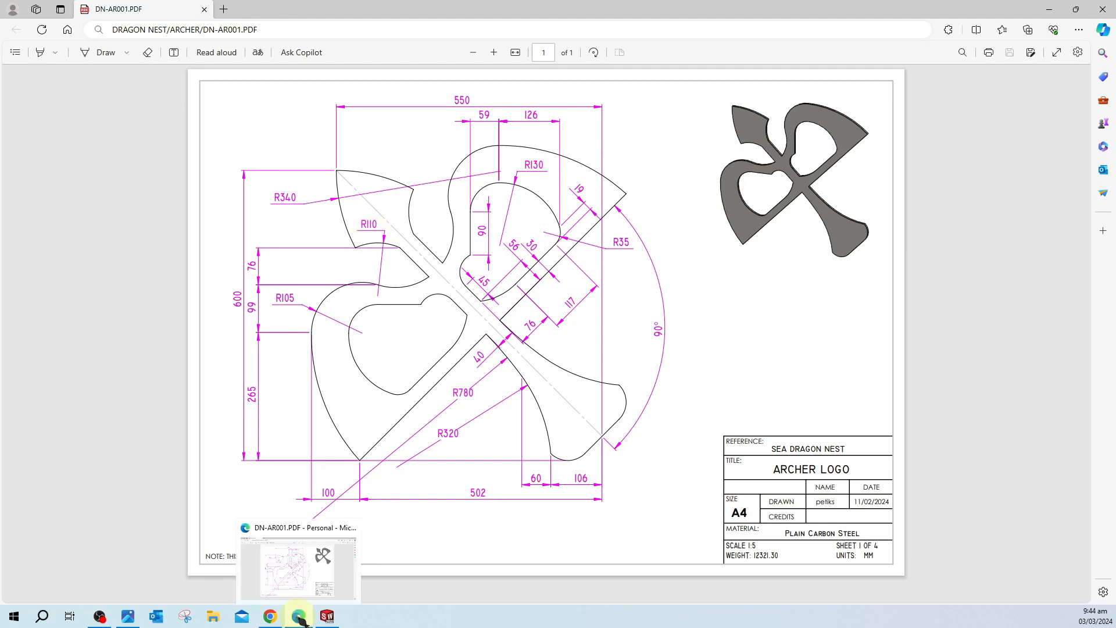
click(328, 617)
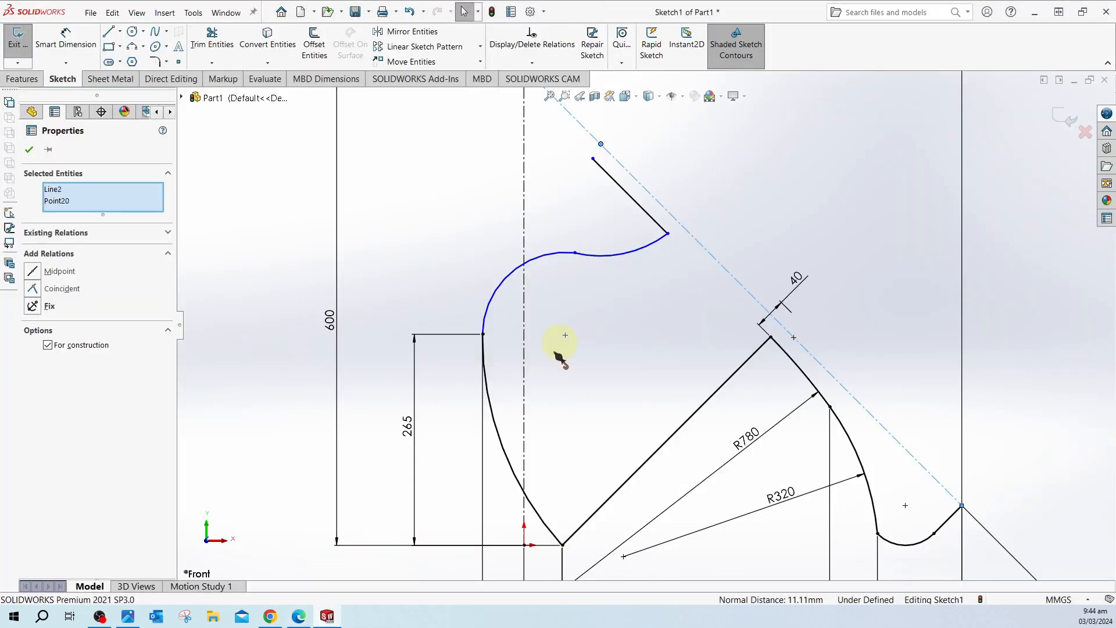
click(66, 41)
click(575, 254)
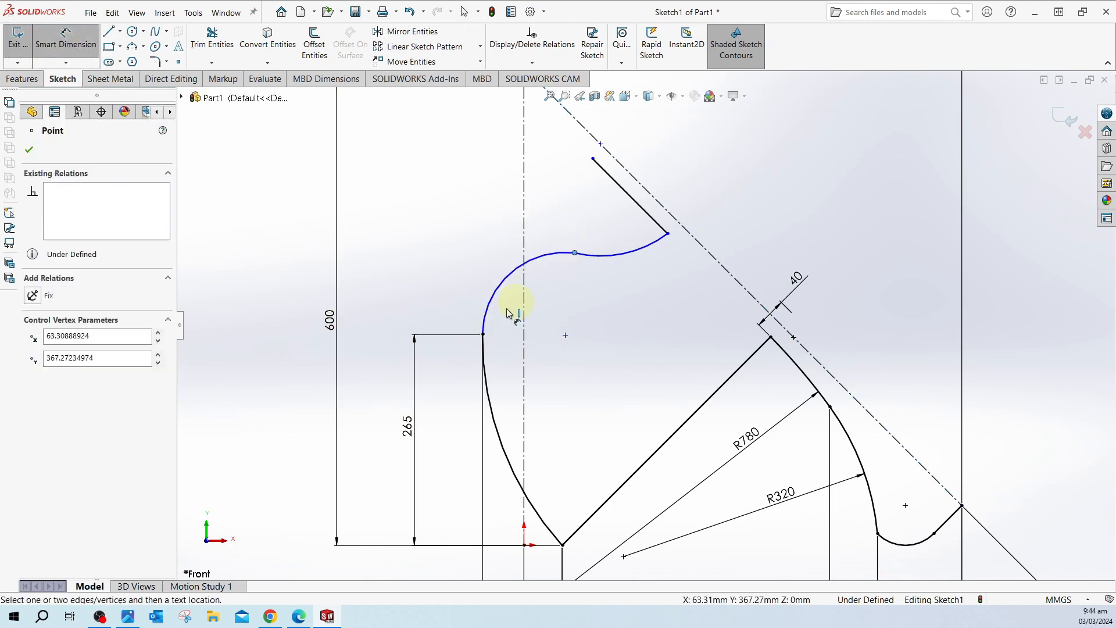
click(482, 335)
click(399, 275)
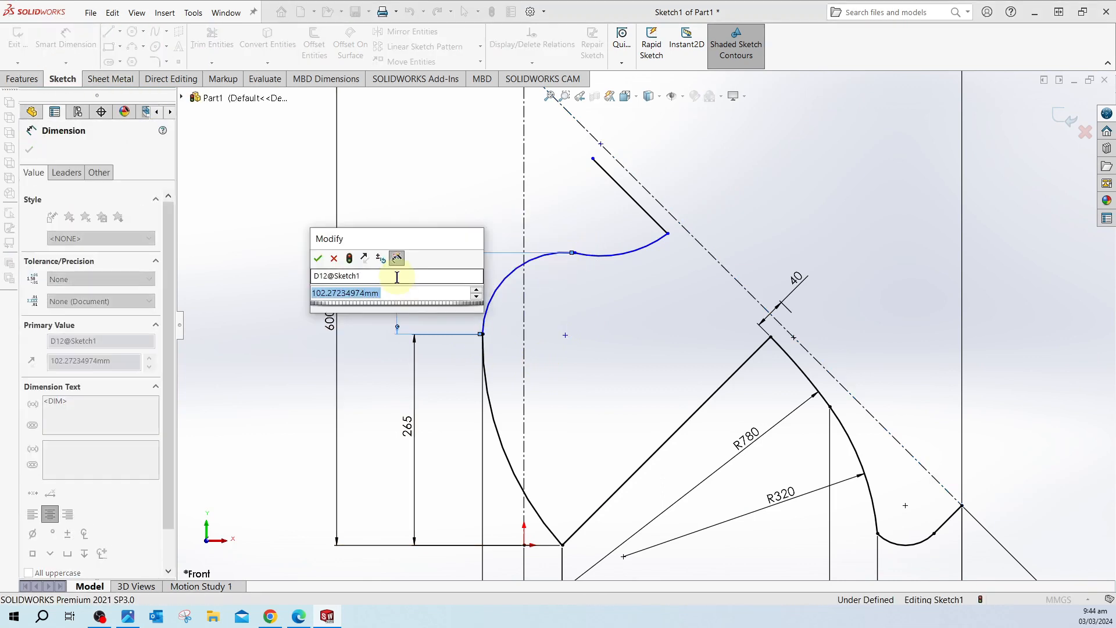
text(99)
key(Return)
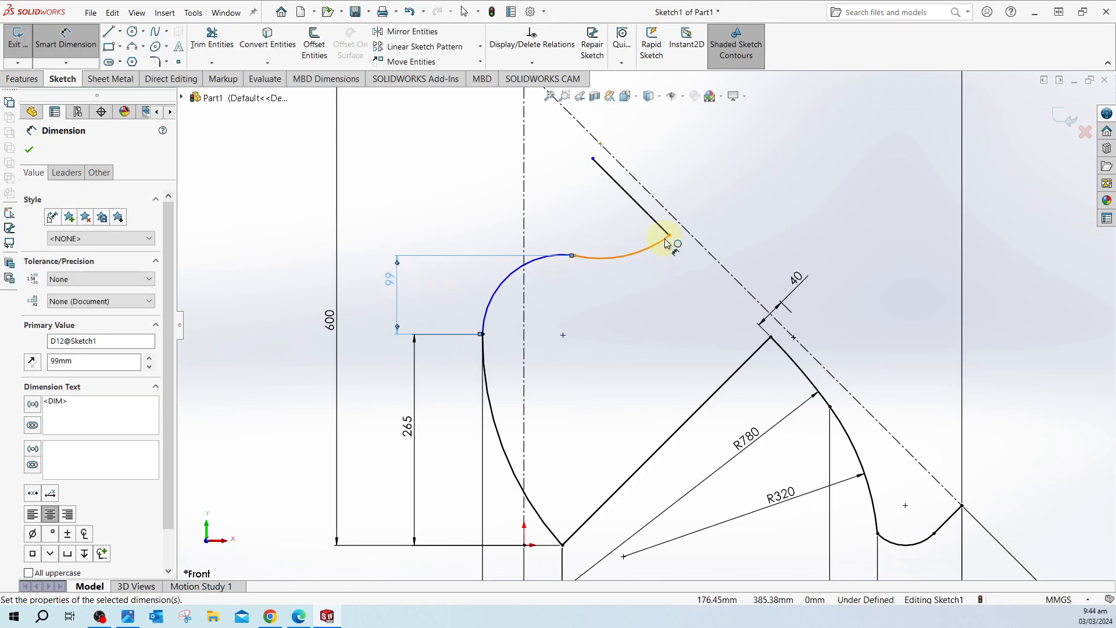
Step: Dimension the vertical distance from the upper arc's right endpoint to the short slanted line's upper end as 76 mm
click(574, 257)
click(593, 160)
click(426, 205)
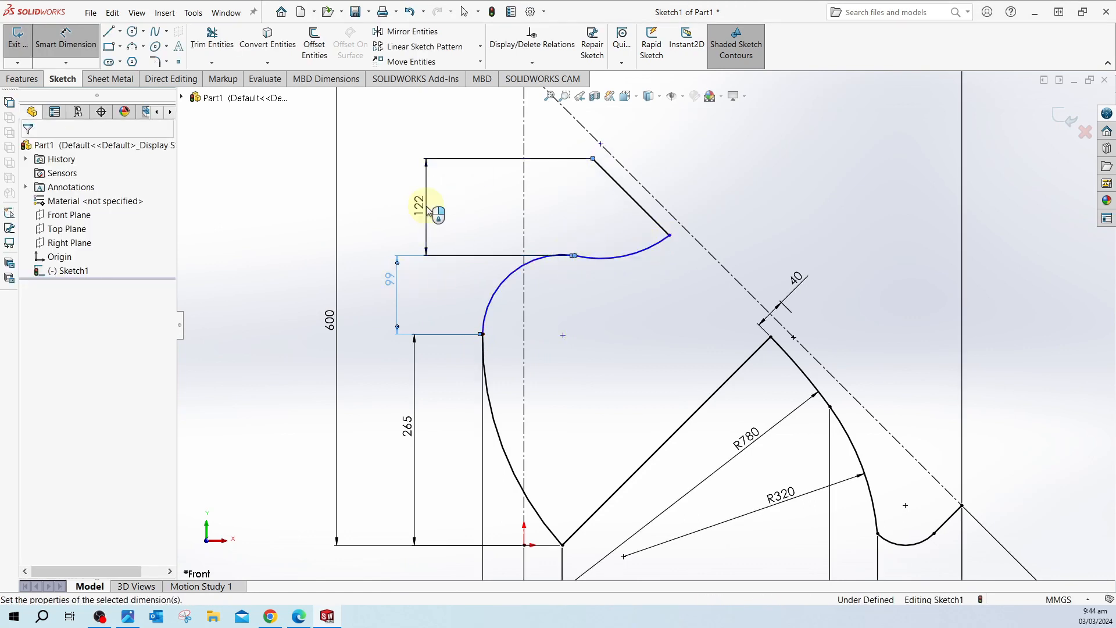
text(76)
key(Return)
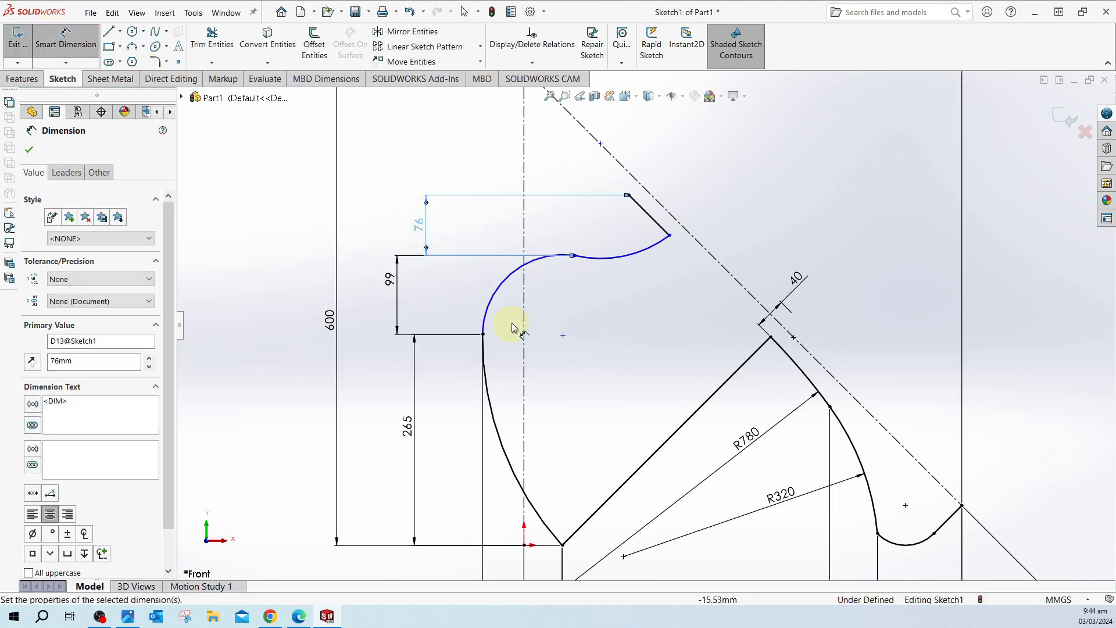
Step: Dimension the wing's upper arc with a radius of 105 mm
click(494, 287)
click(455, 296)
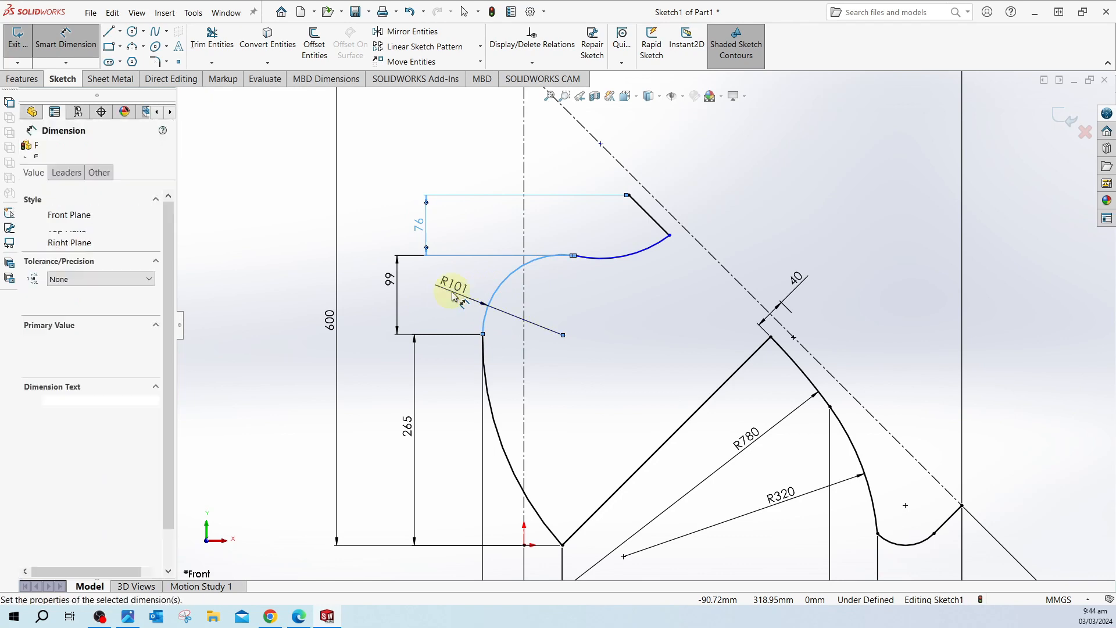
key(Return)
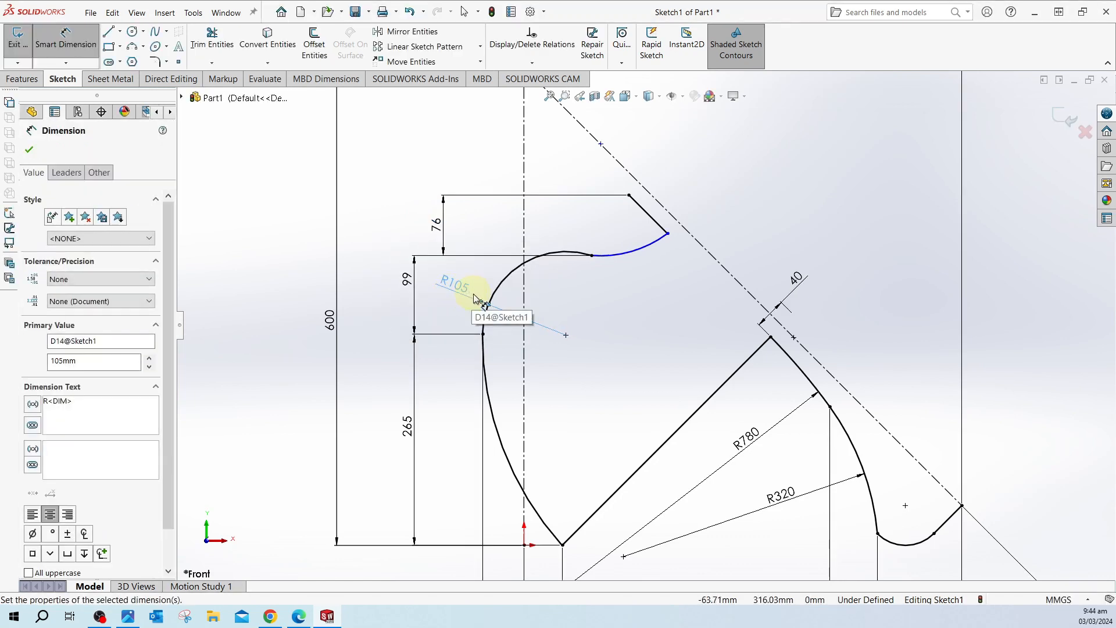
key(Escape)
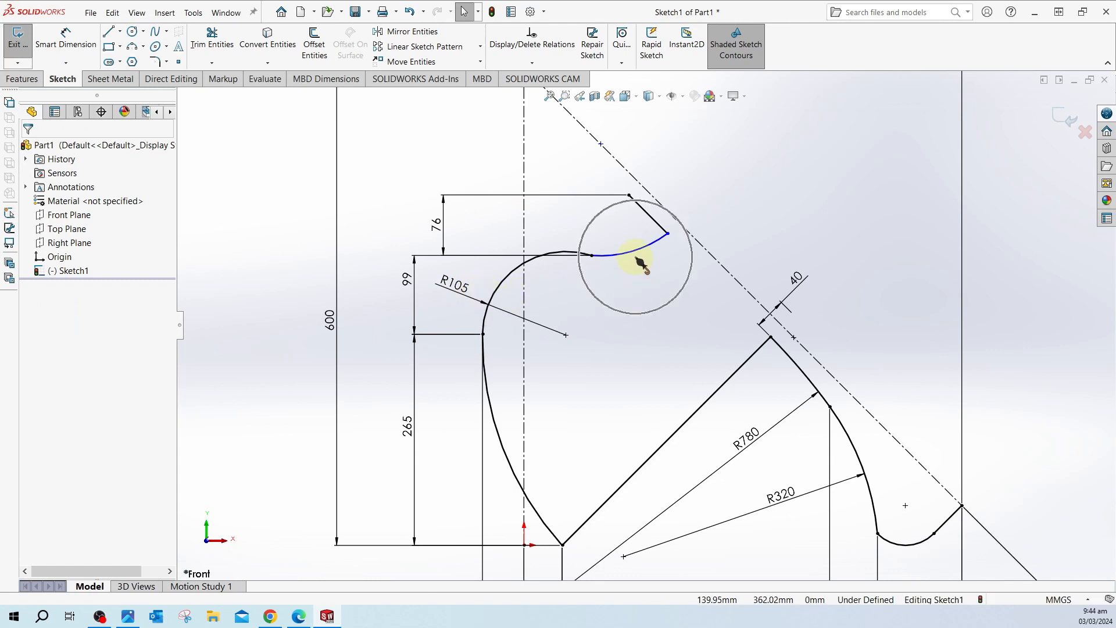
Step: Add a Tangent relation between the R105 arc and the adjoining downward-bulging arc
click(619, 262)
click(581, 254)
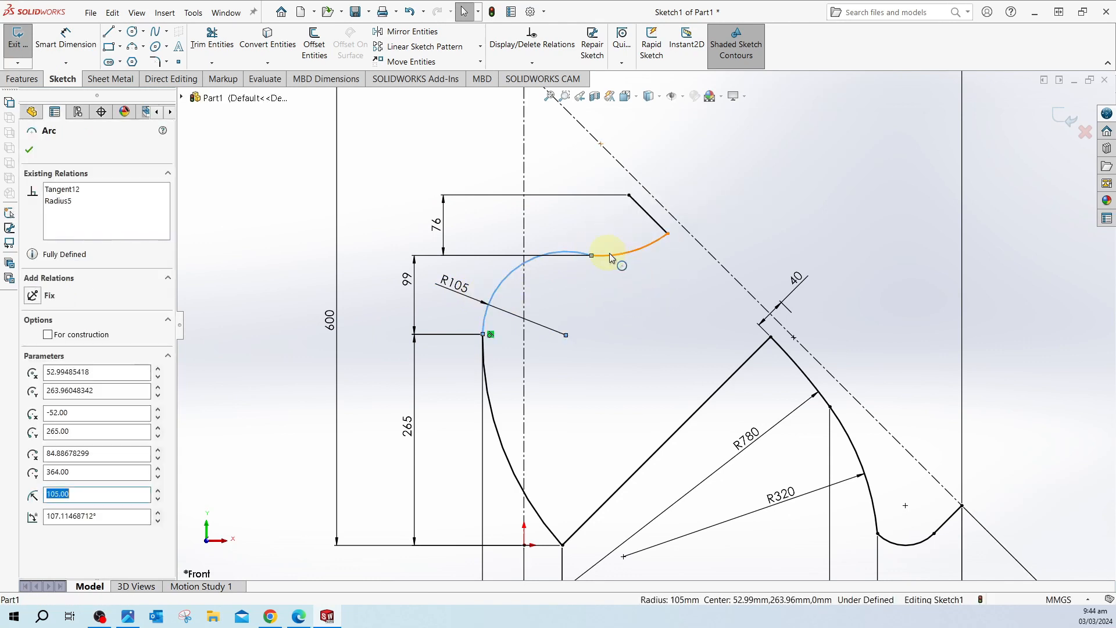
ctrl+click(614, 256)
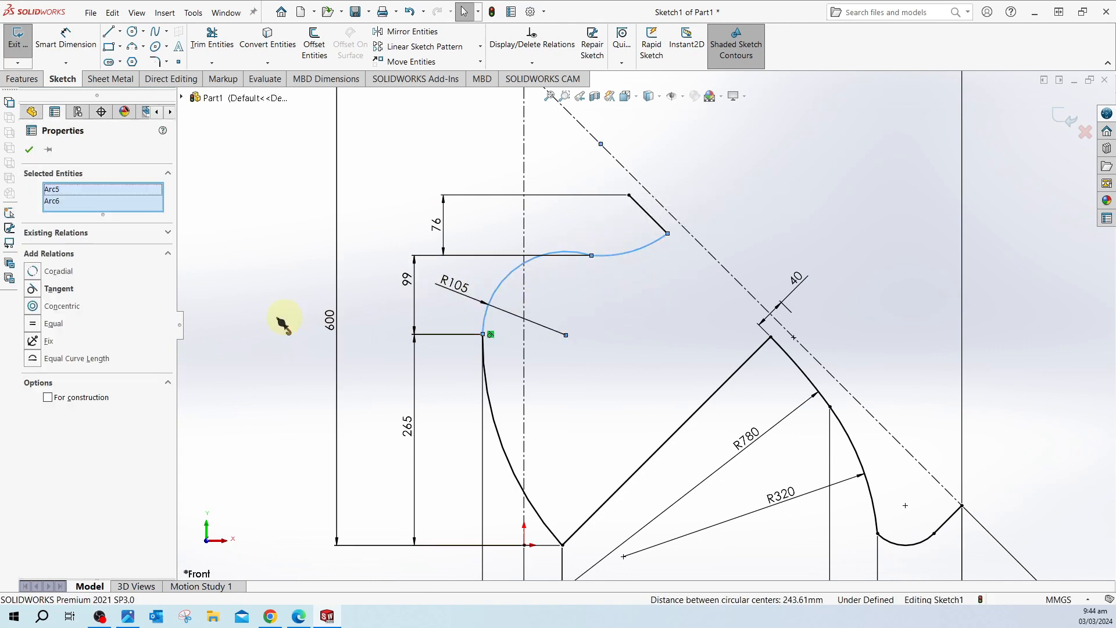
click(33, 289)
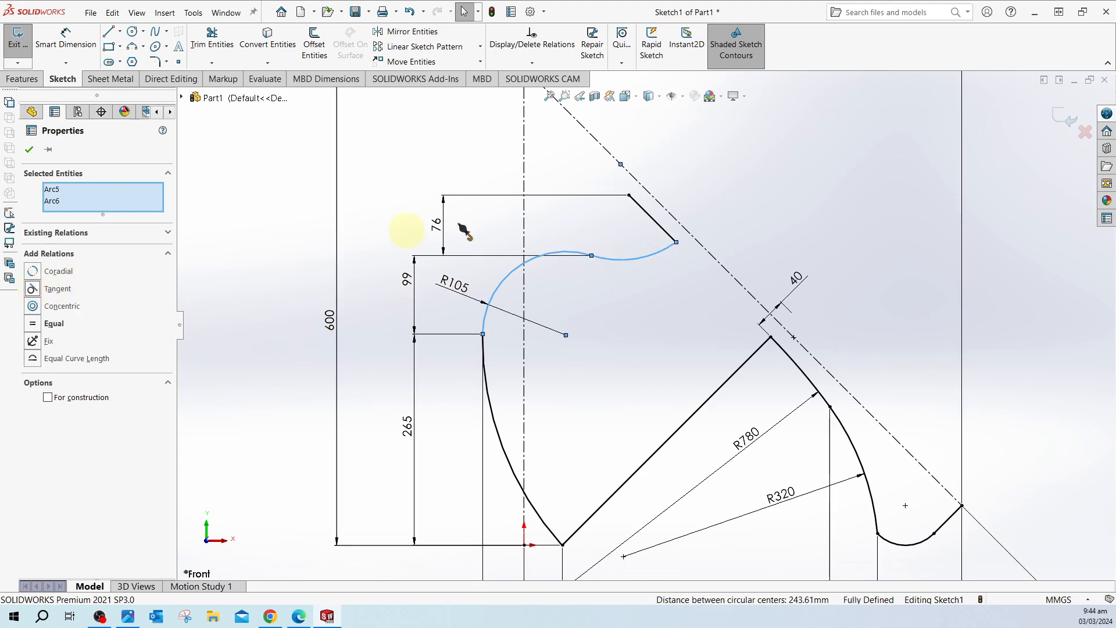
click(710, 187)
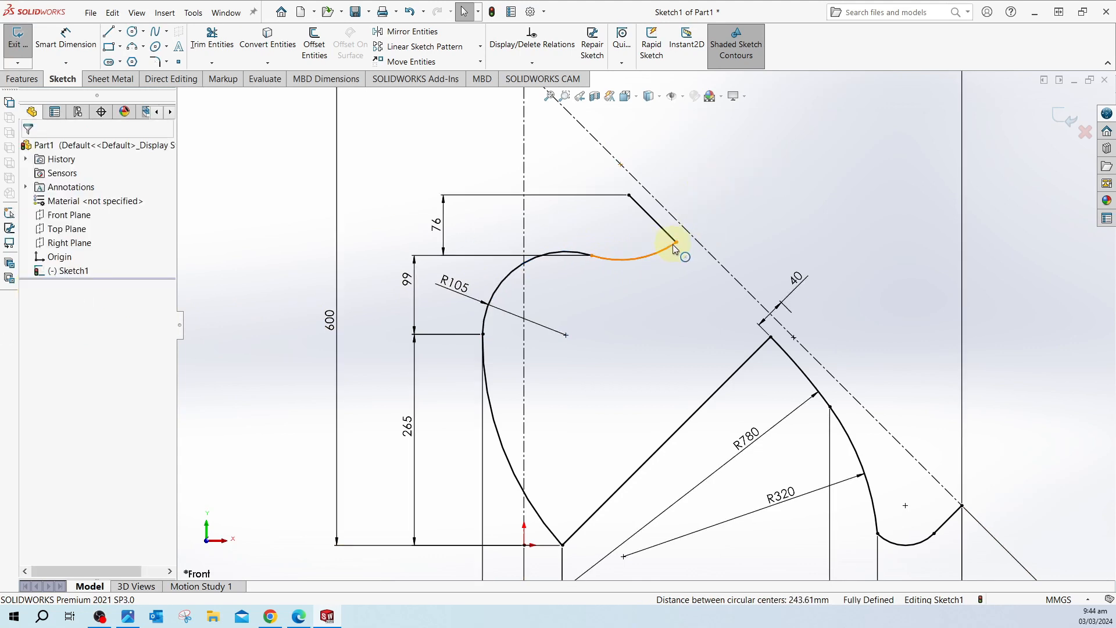
Step: Consult the DN-AR001 PDF in Edge, return to SOLIDWORKS, and draw a three-point arc of about 71 mm radius leftward from the short slanted line's upper end
click(299, 617)
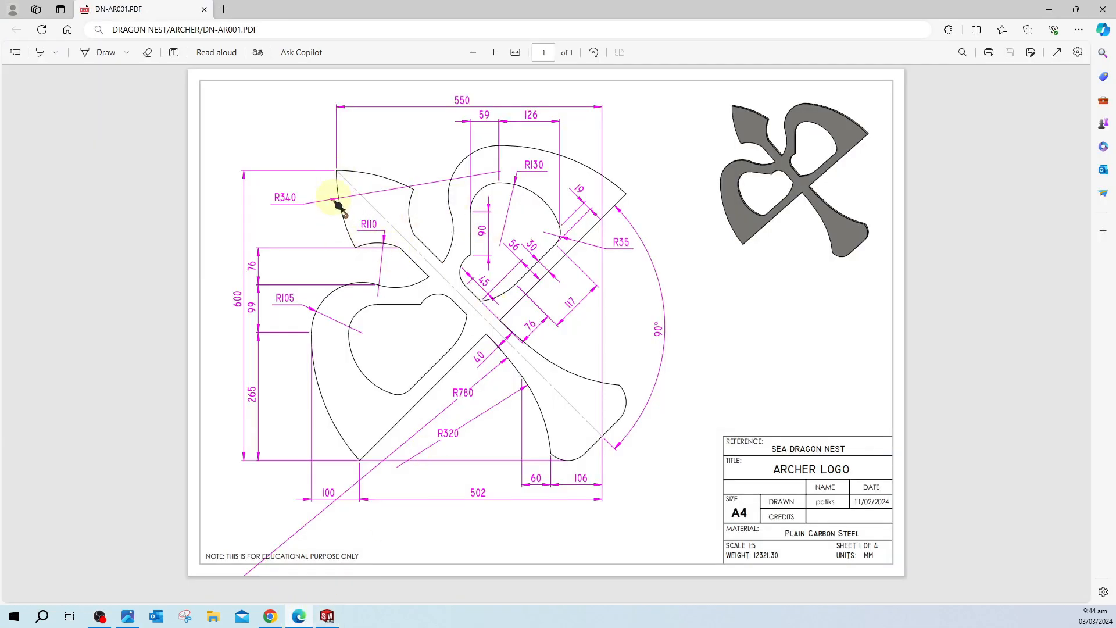
key(ctrl)
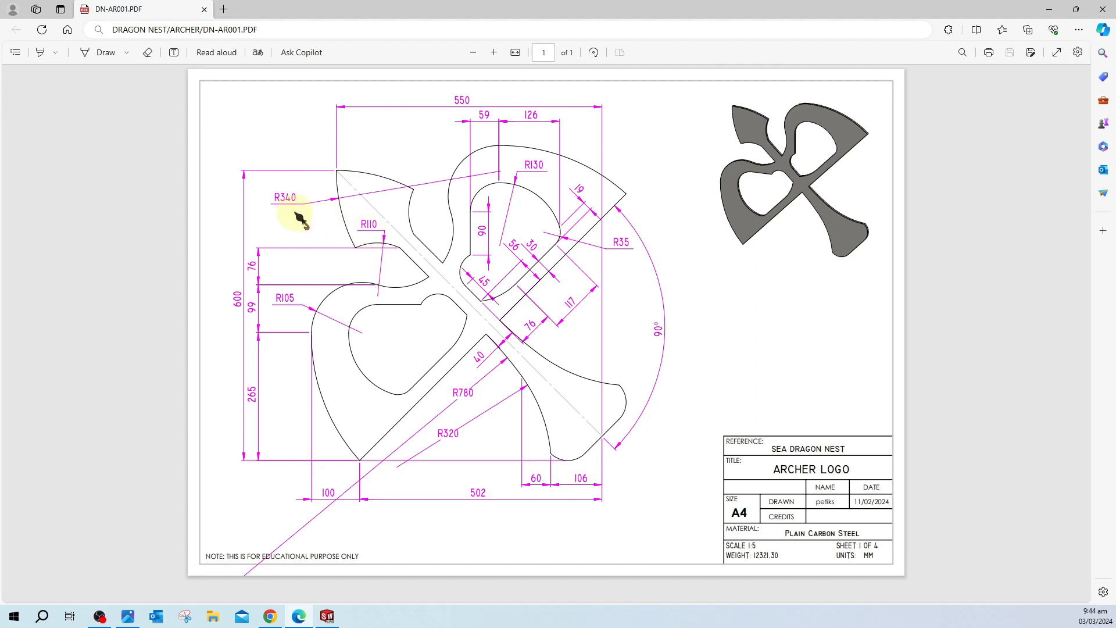
key(ctrl)
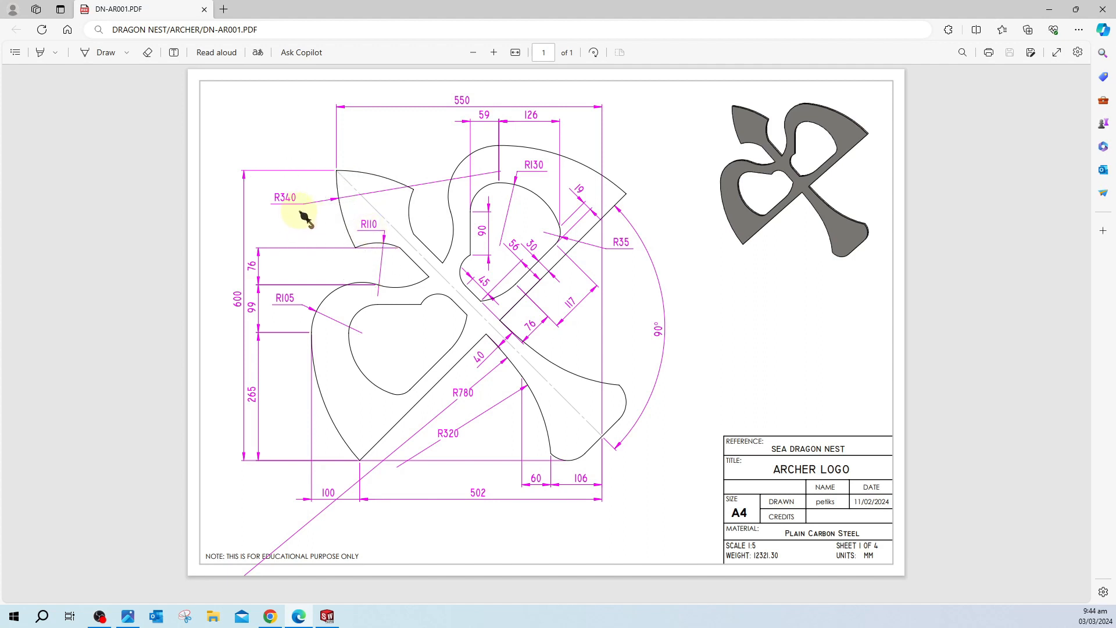
click(320, 617)
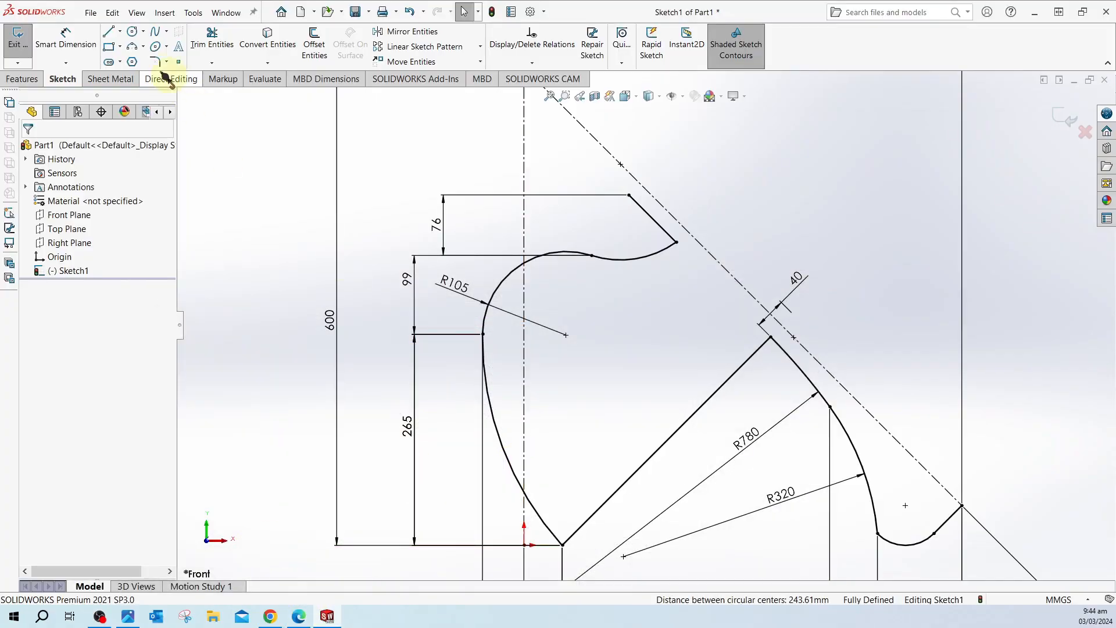
click(132, 45)
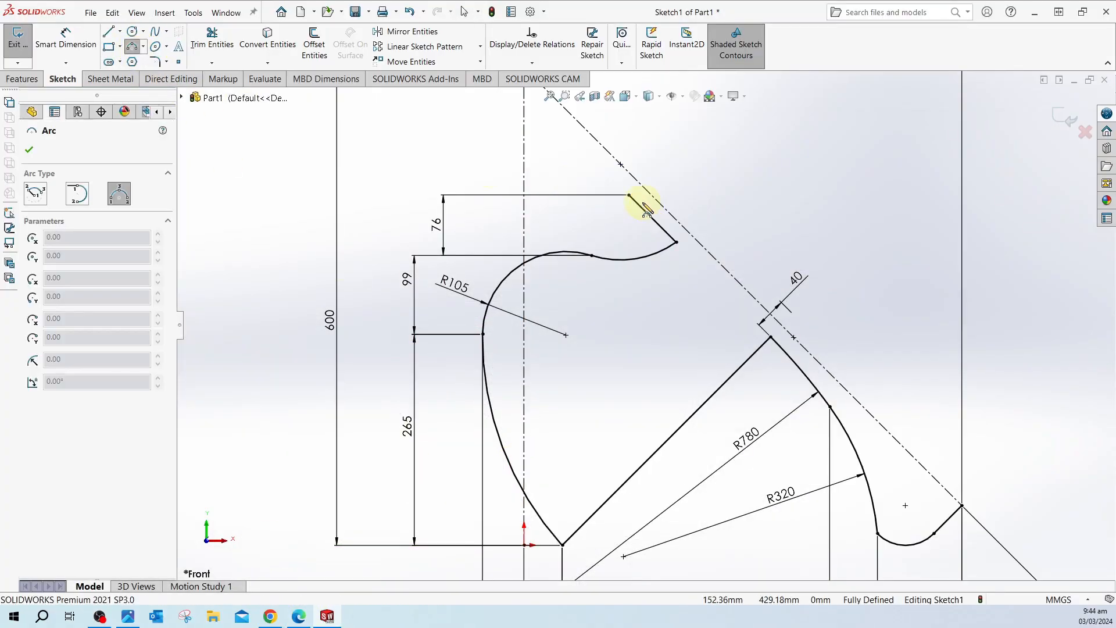
click(628, 196)
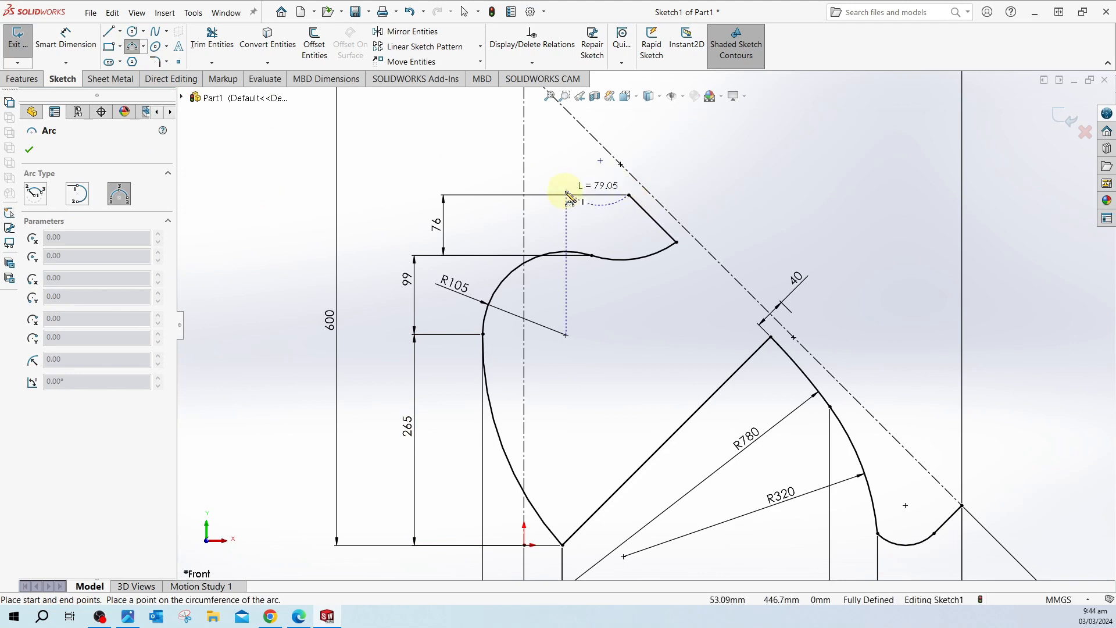
click(553, 194)
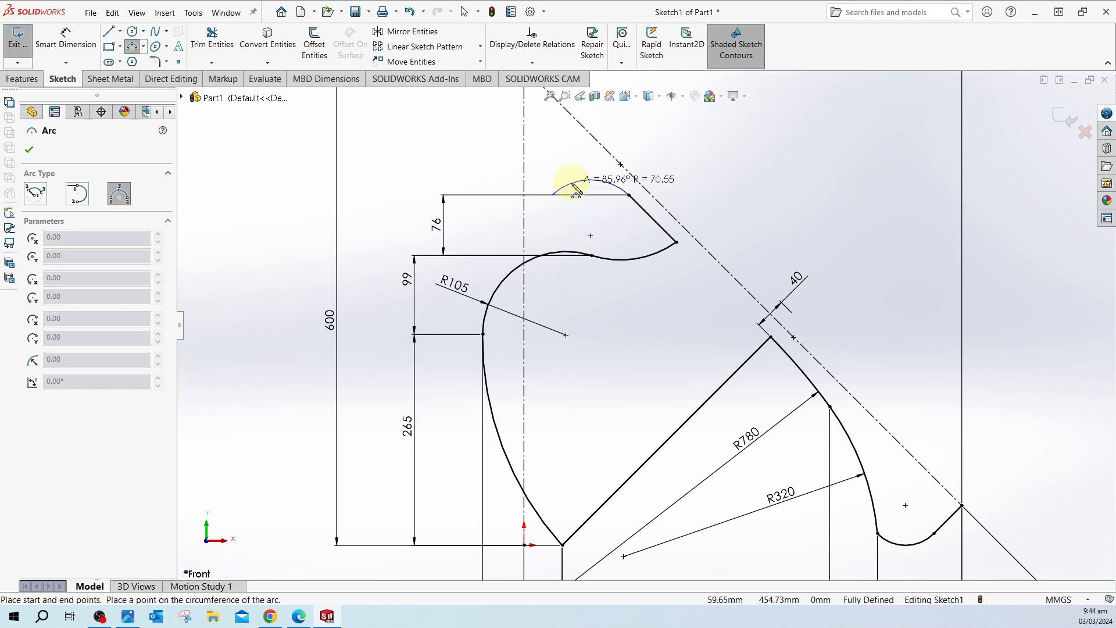
click(571, 184)
Step: Draw a three-point arc of about 620 mm radius from the diagonal centerline's upper end to the small arc's free end
scroll(578, 179, up, 3)
scroll(581, 198, down, 2)
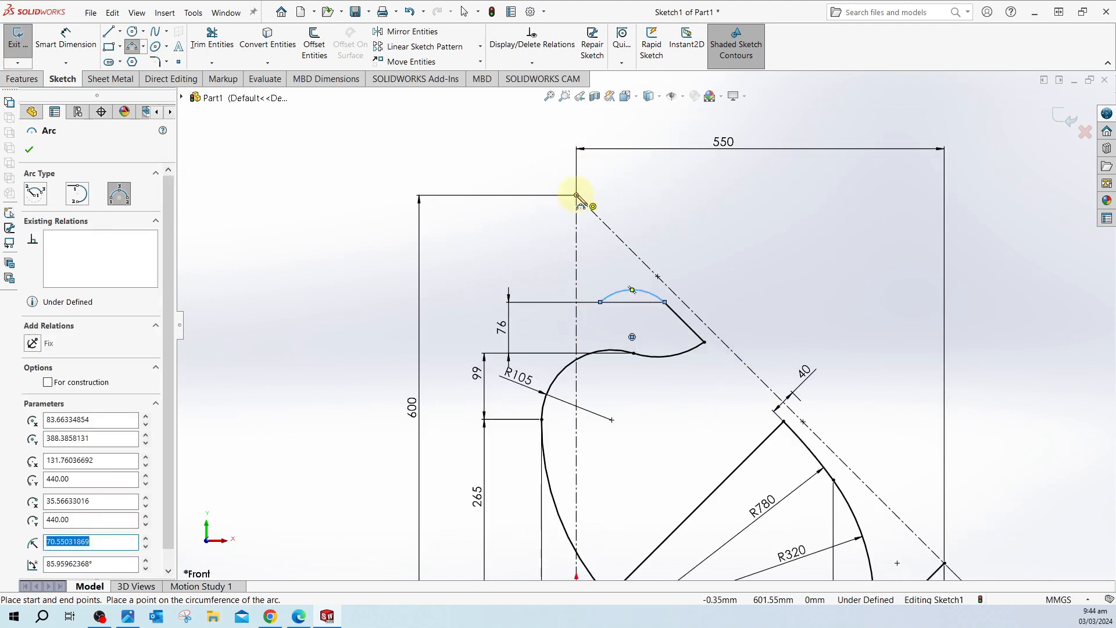
click(576, 196)
click(600, 302)
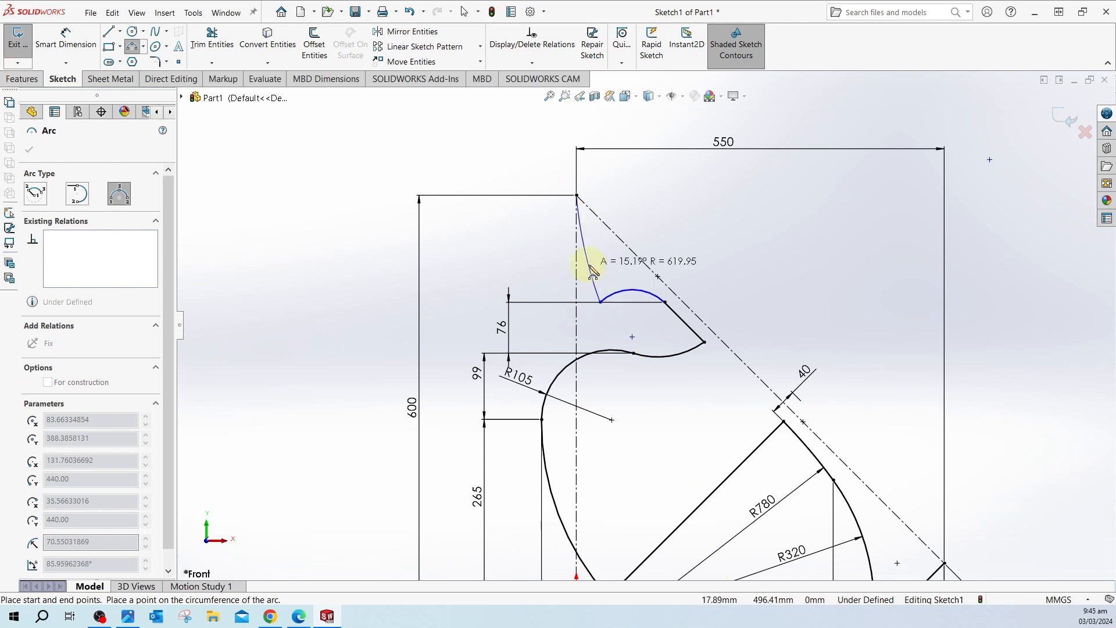
click(590, 267)
key(Escape)
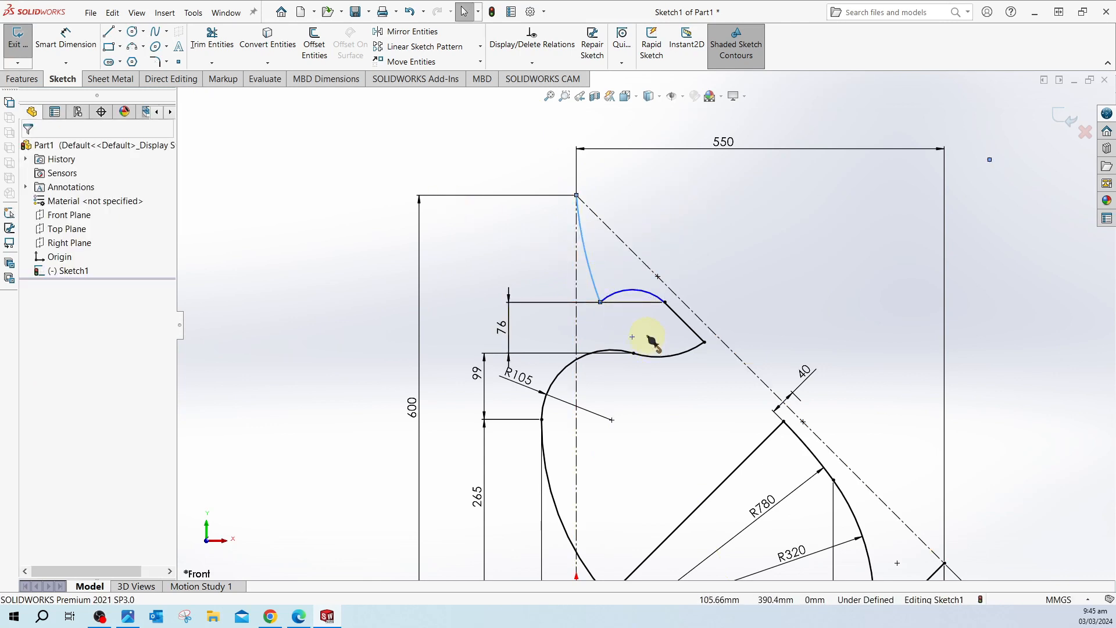
Step: Make the small arc's endpoints Horizontal and the long feather arc Tangent to the vertical centerline
click(665, 303)
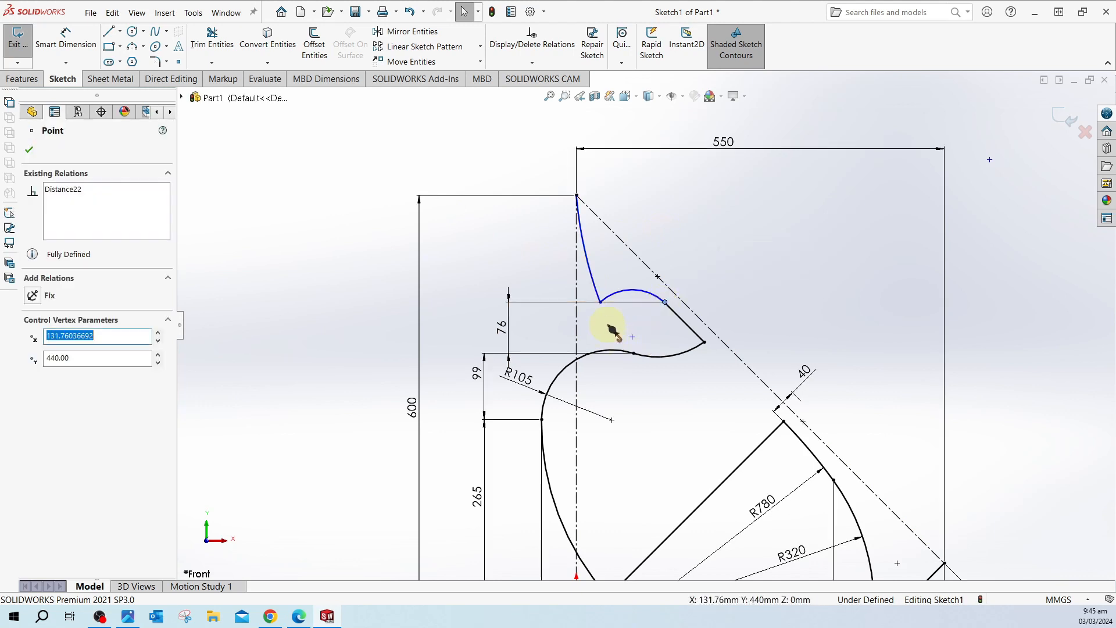
ctrl+click(600, 303)
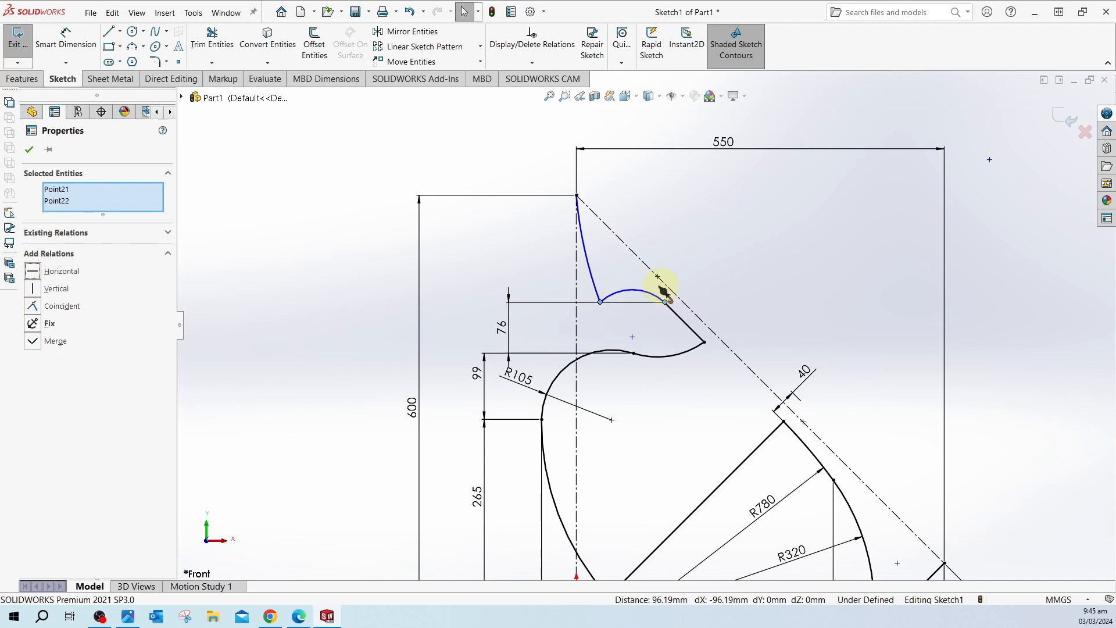
click(588, 259)
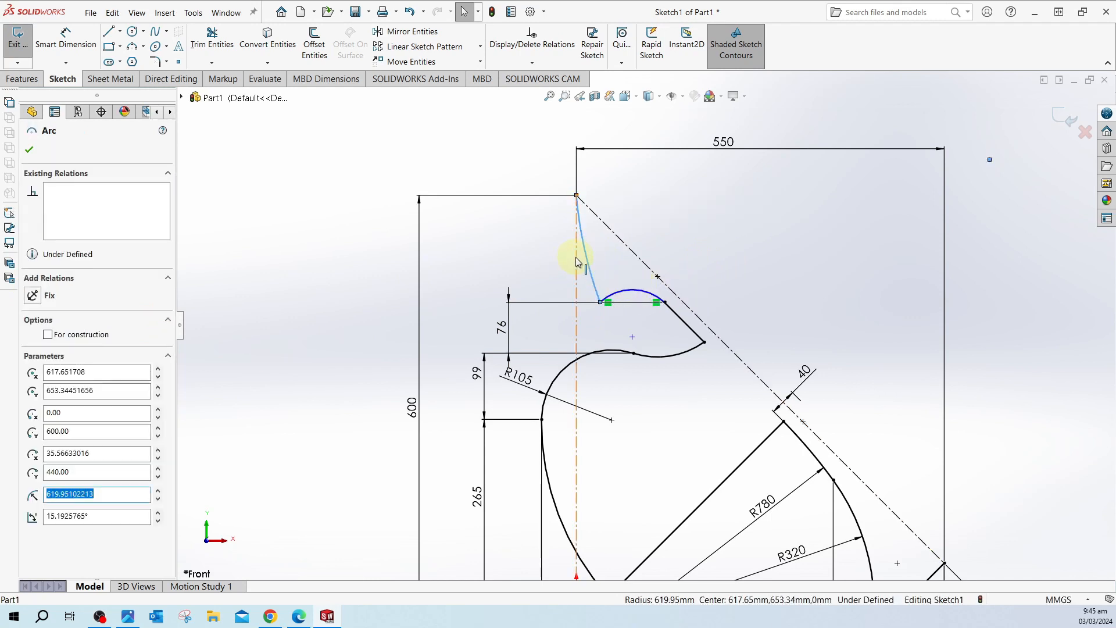
ctrl+click(577, 260)
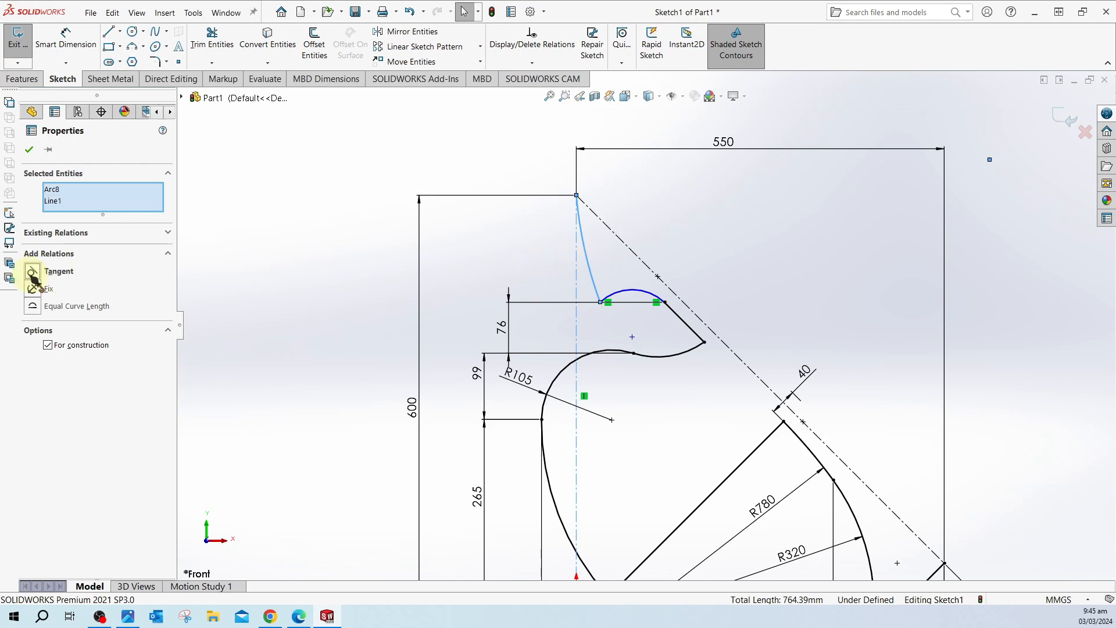
click(32, 273)
click(548, 250)
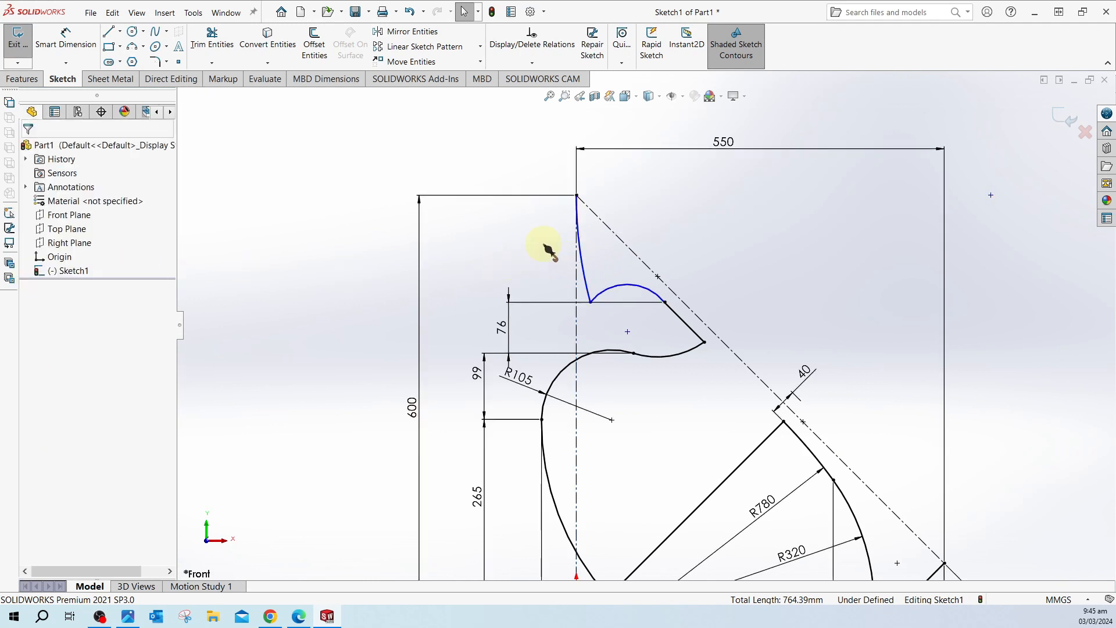
Step: Dimension the small arc at the feather's base with a radius of 110 mm
click(66, 36)
click(642, 289)
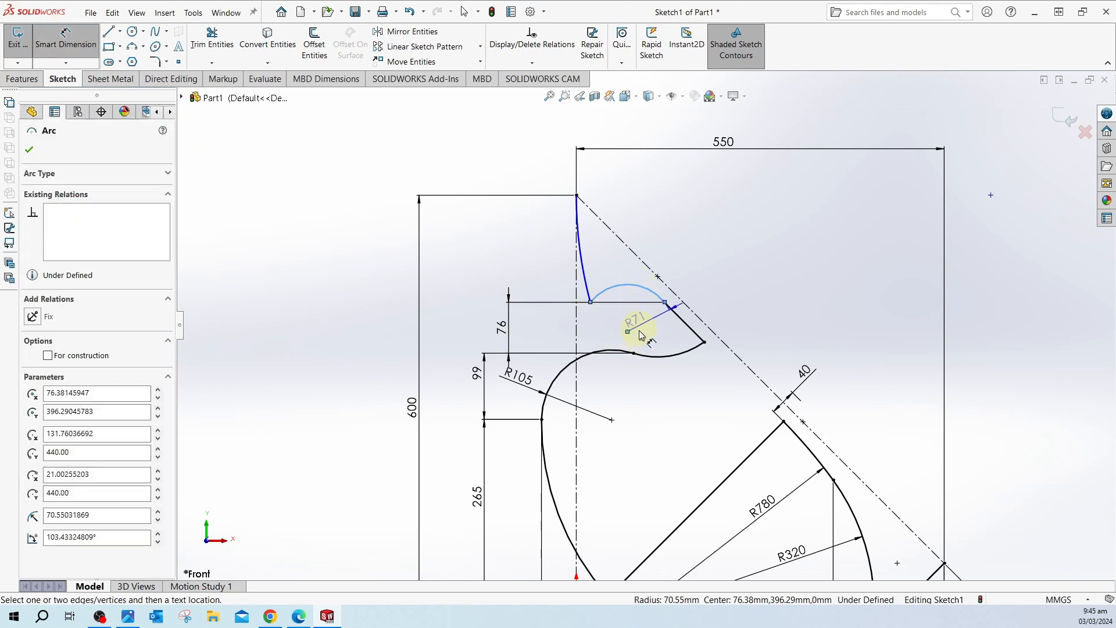
click(672, 243)
text(110)
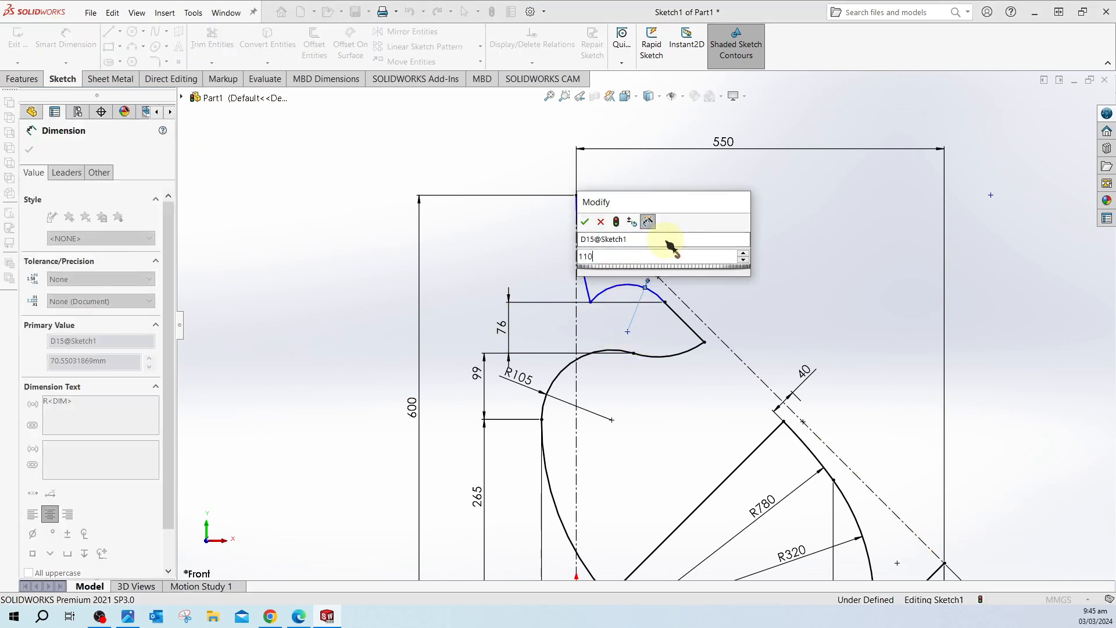
key(Return)
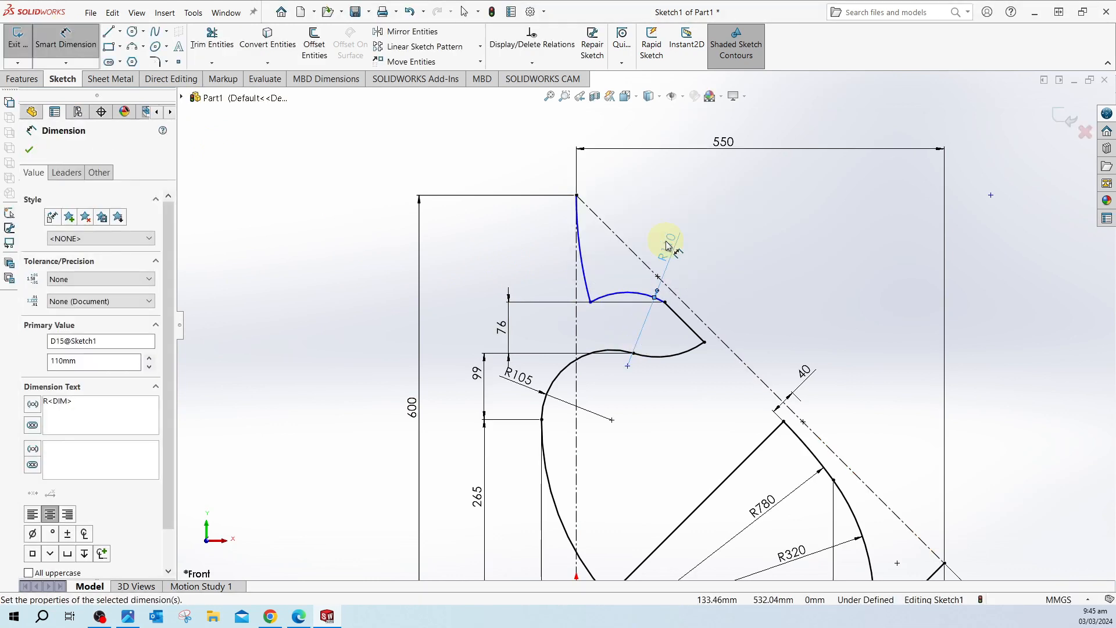
Step: Dimension the long feather arc with a radius of 340 mm and move its label slightly lower beside the arc
click(582, 262)
click(517, 265)
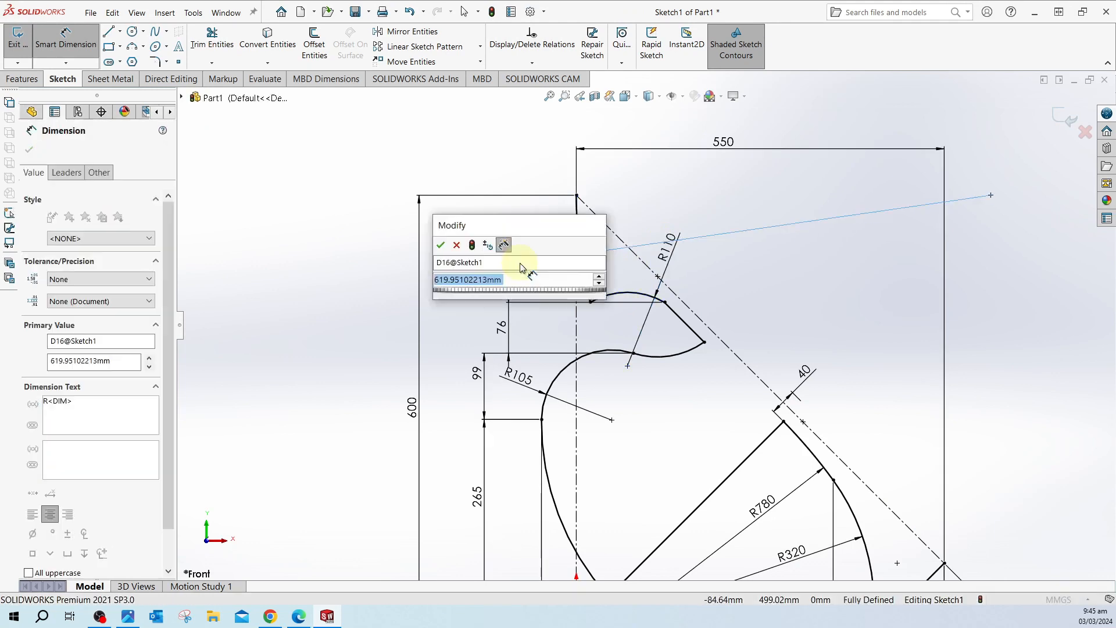
text(340)
key(Return)
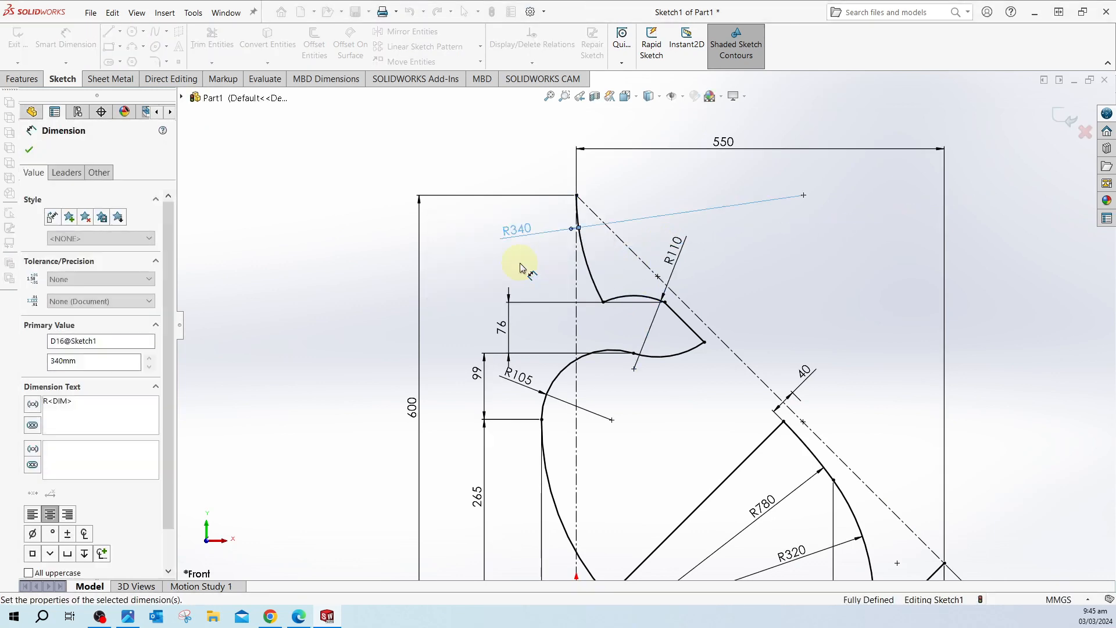
key(Escape)
drag(513, 237, 533, 259)
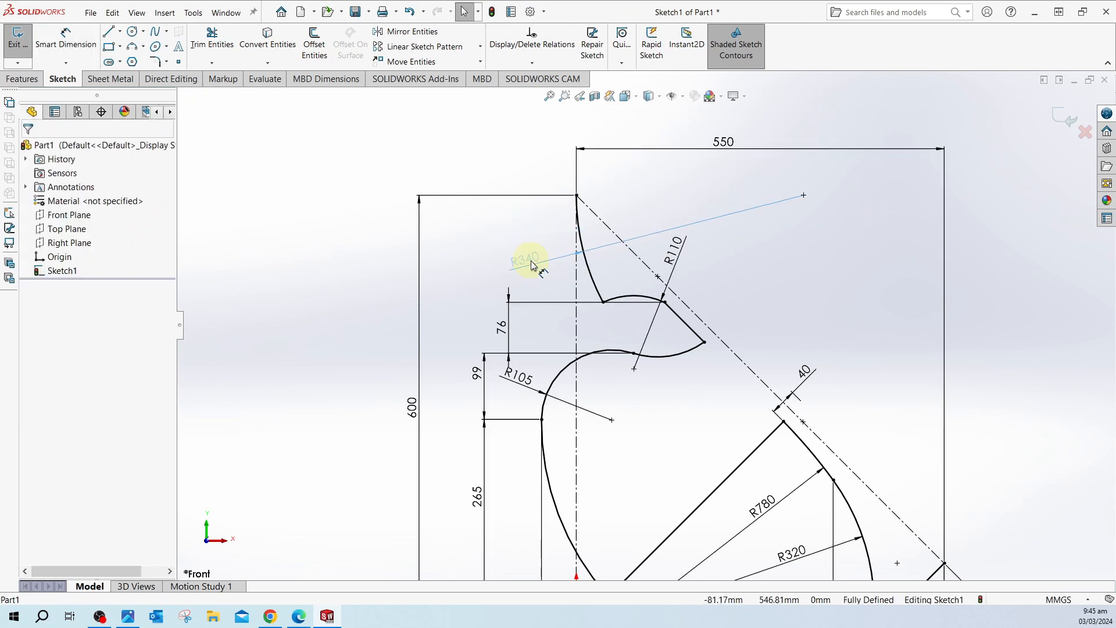
Step: Consult the DN-AR001 PDF in Edge, return to SOLIDWORKS, and fit the whole sketch in view
click(298, 616)
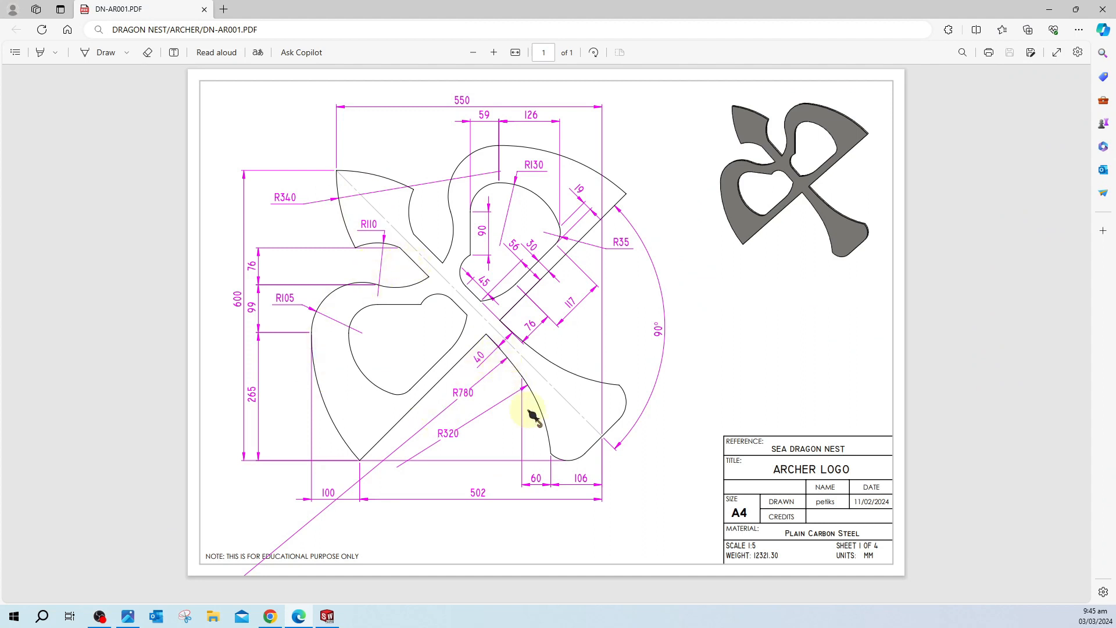
click(327, 616)
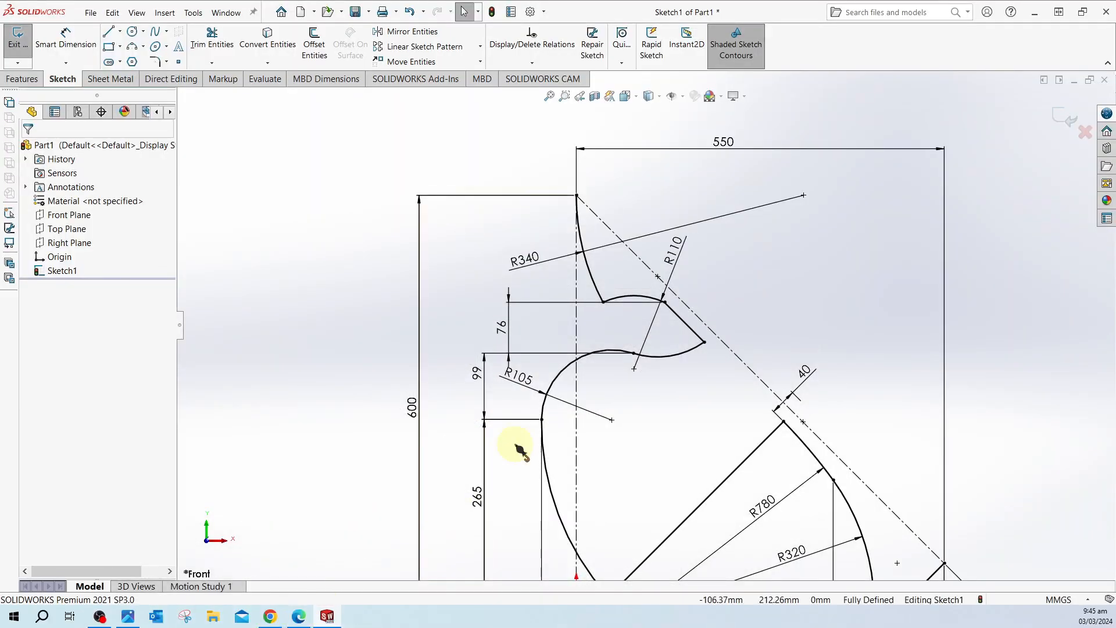
key(f)
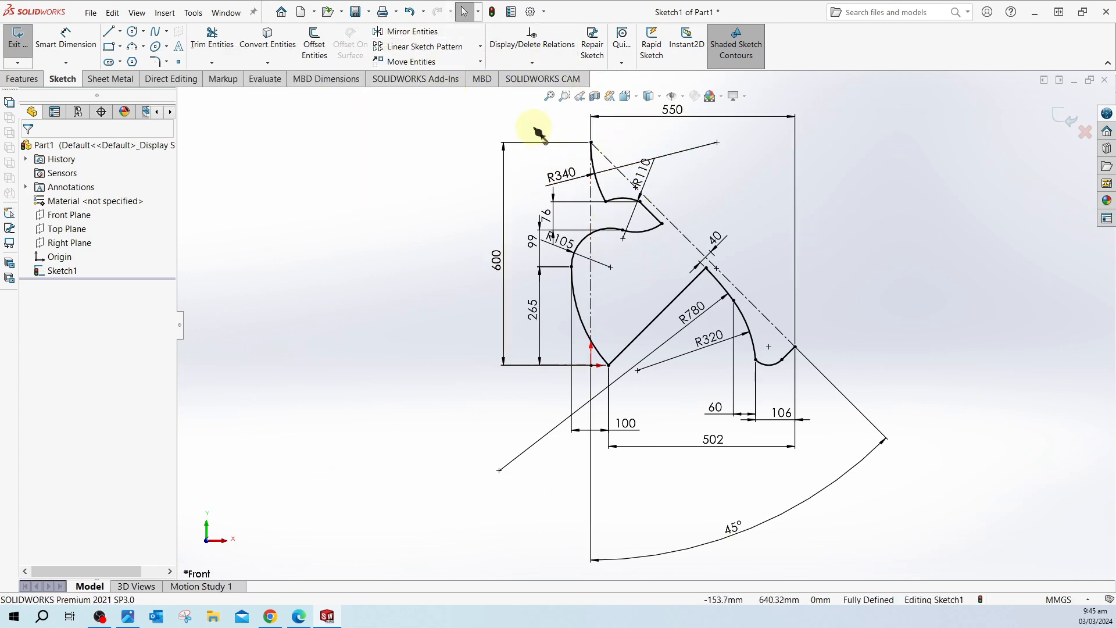
mouse_move(533, 119)
mouse_down()
mouse_move(674, 311)
mouse_move(840, 415)
mouse_up()
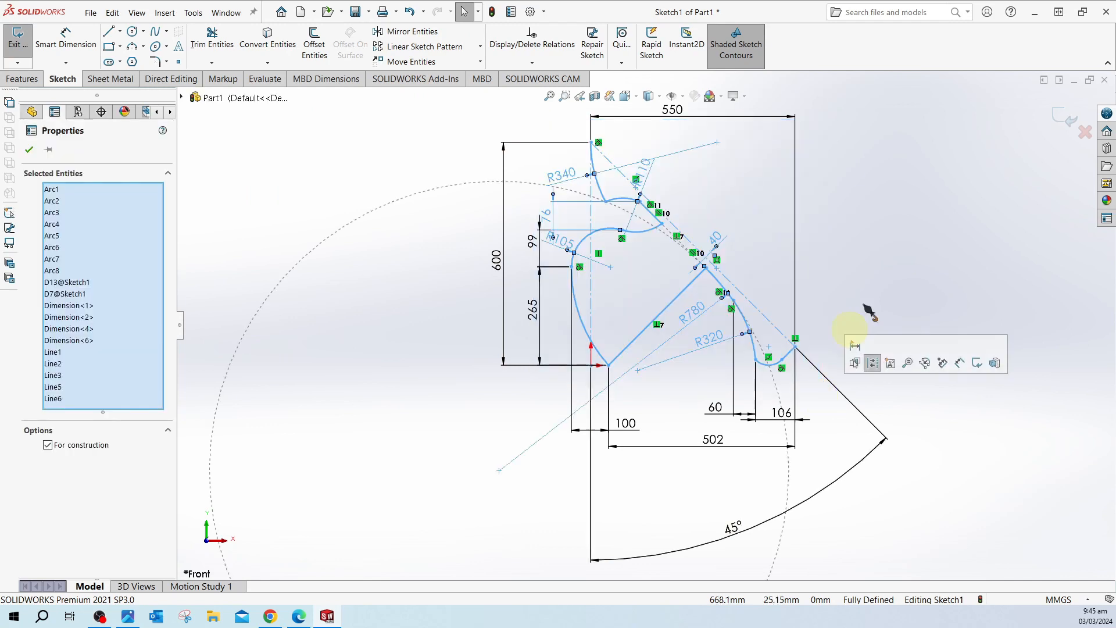
ctrl+click(591, 289)
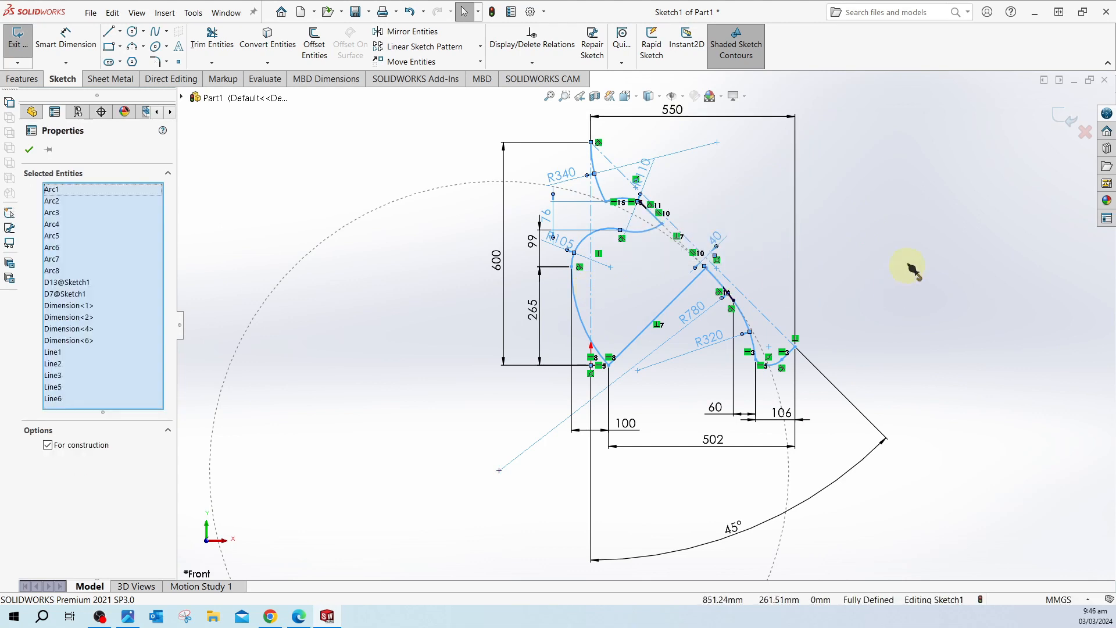
click(874, 268)
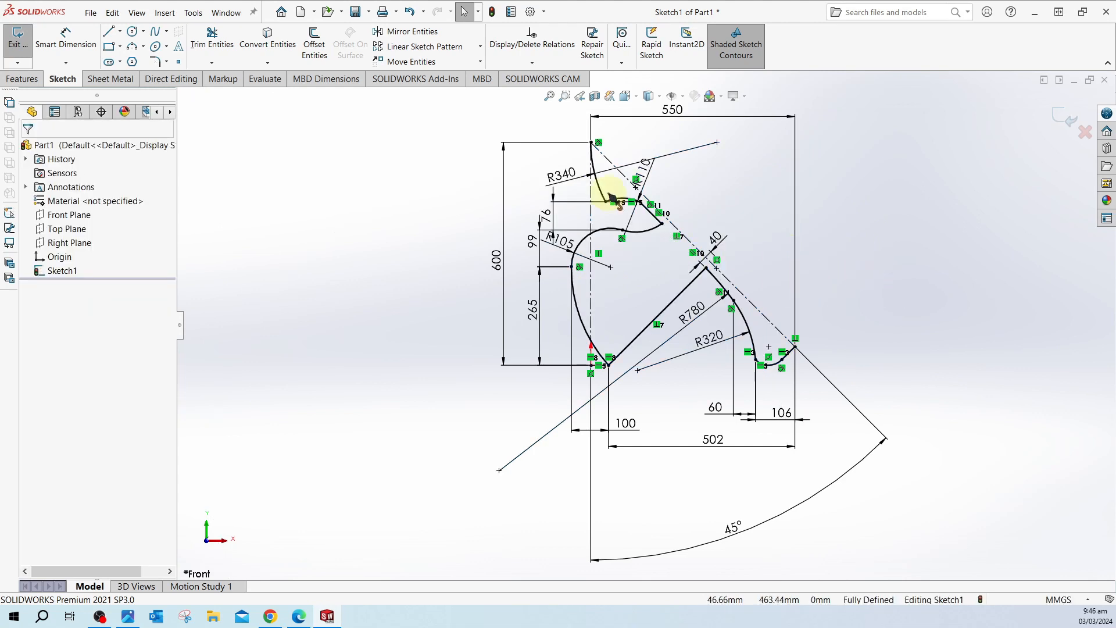
Step: Mirror the half-logo outline about the diagonal centerline, keeping the original entities
drag(517, 122, 830, 443)
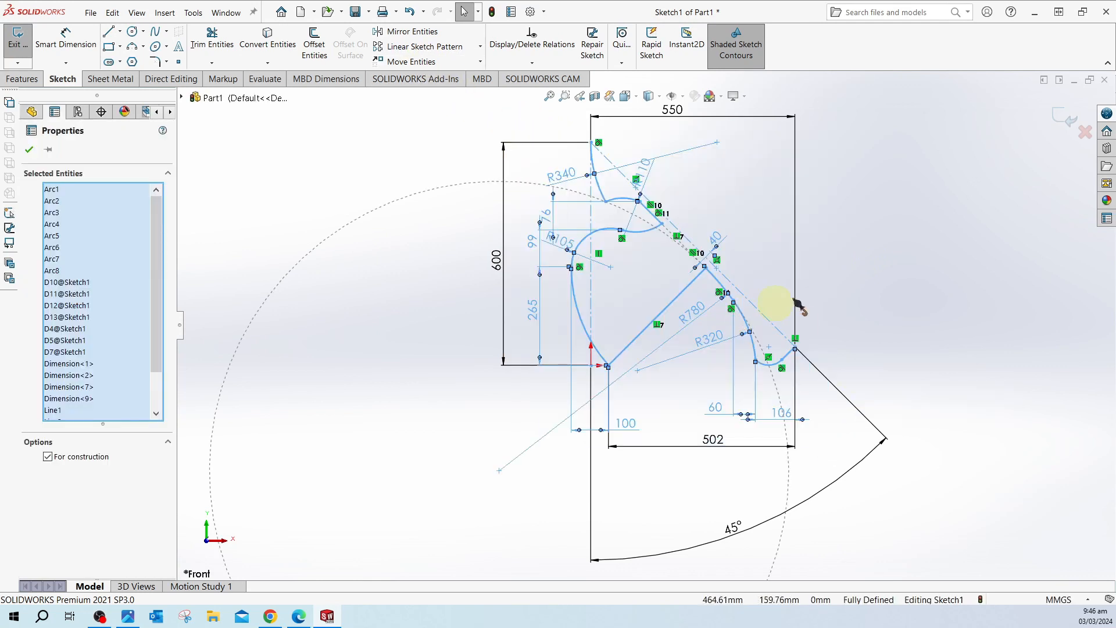
click(419, 37)
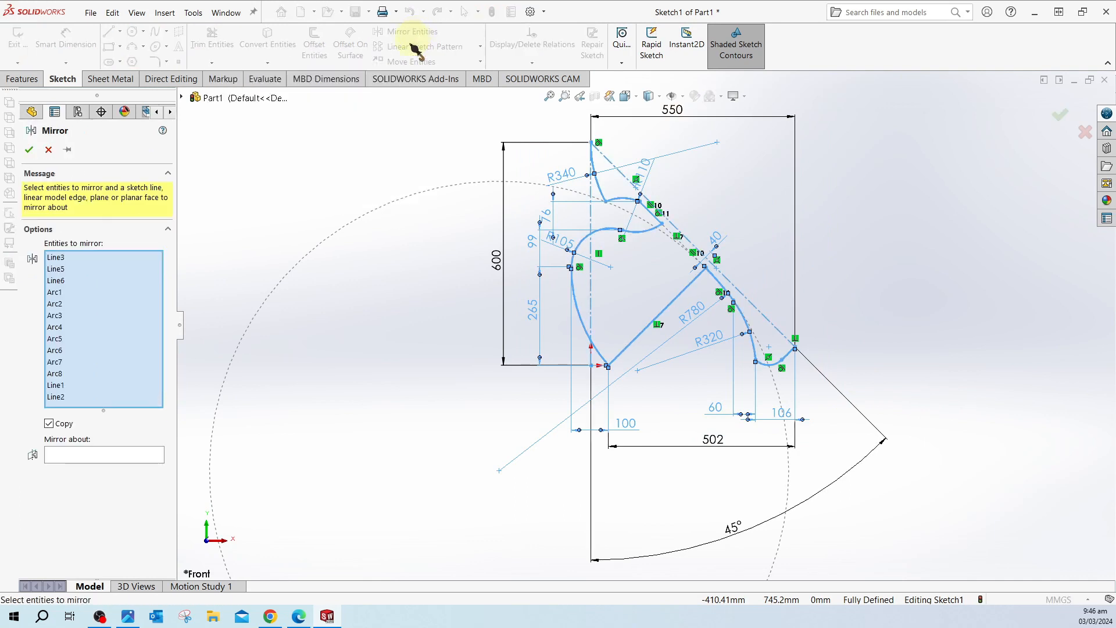
click(152, 457)
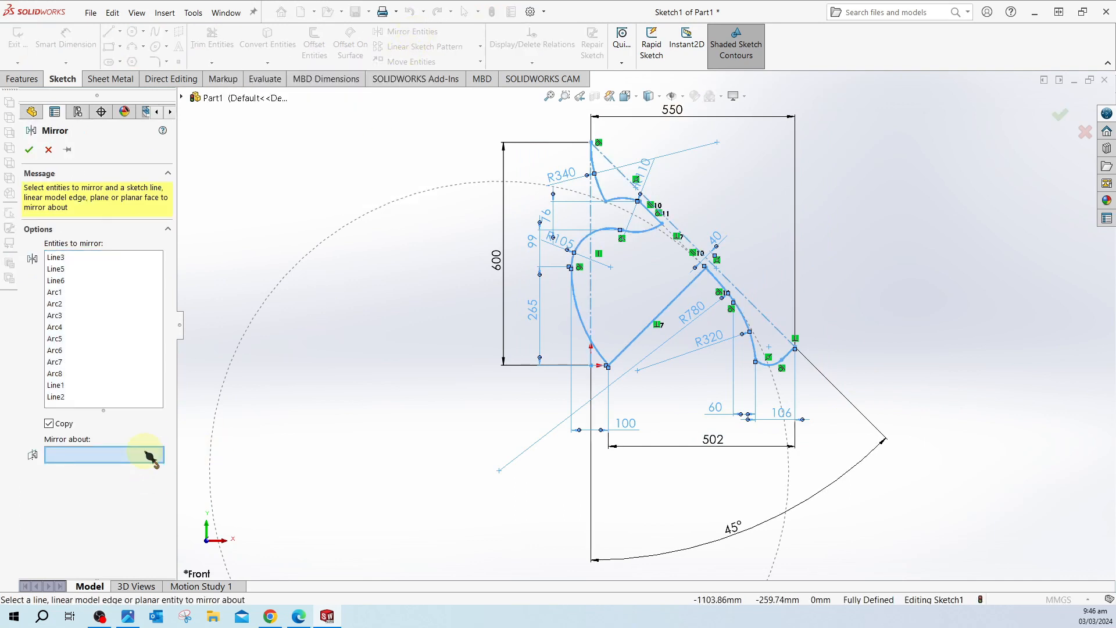
click(764, 317)
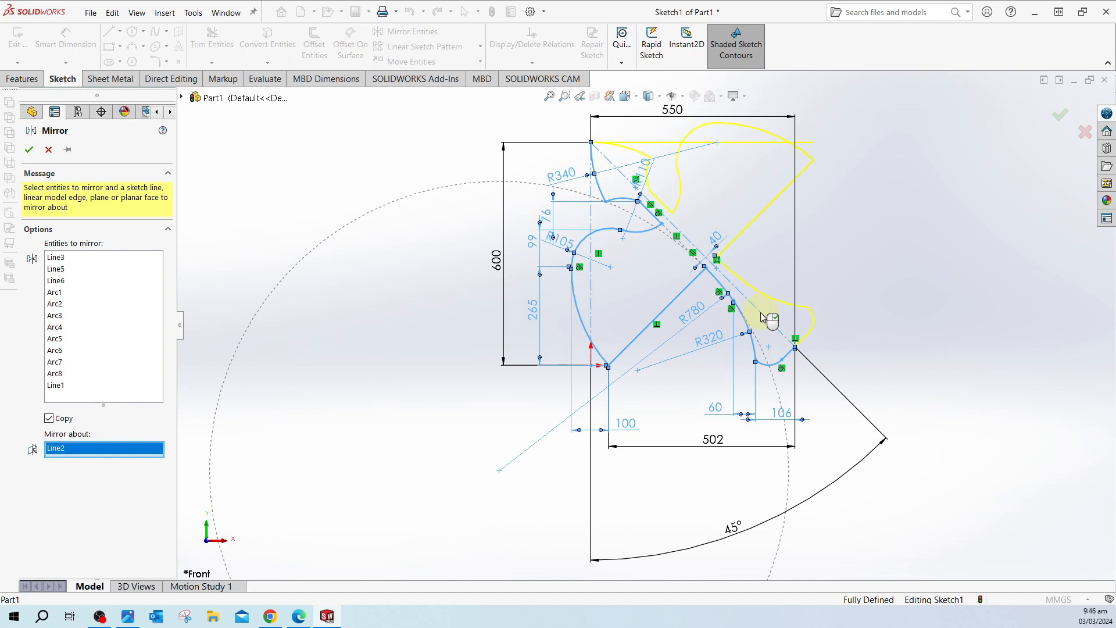
click(29, 150)
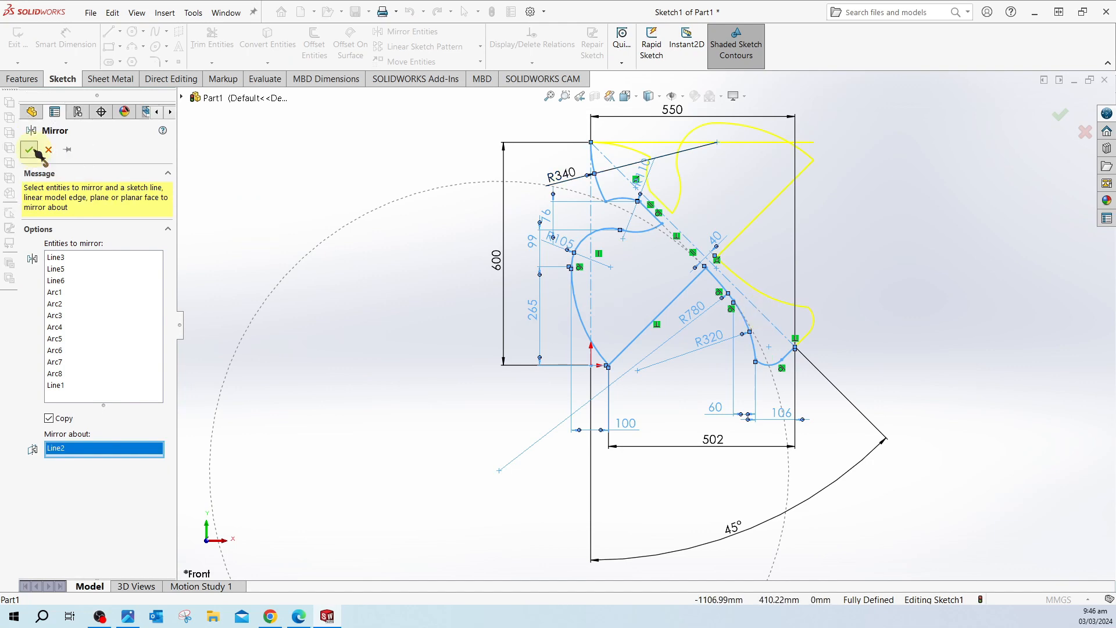
Step: Delete the mirrored copy of the vertical centerline running horizontally from the feather's tip
click(780, 142)
click(925, 262)
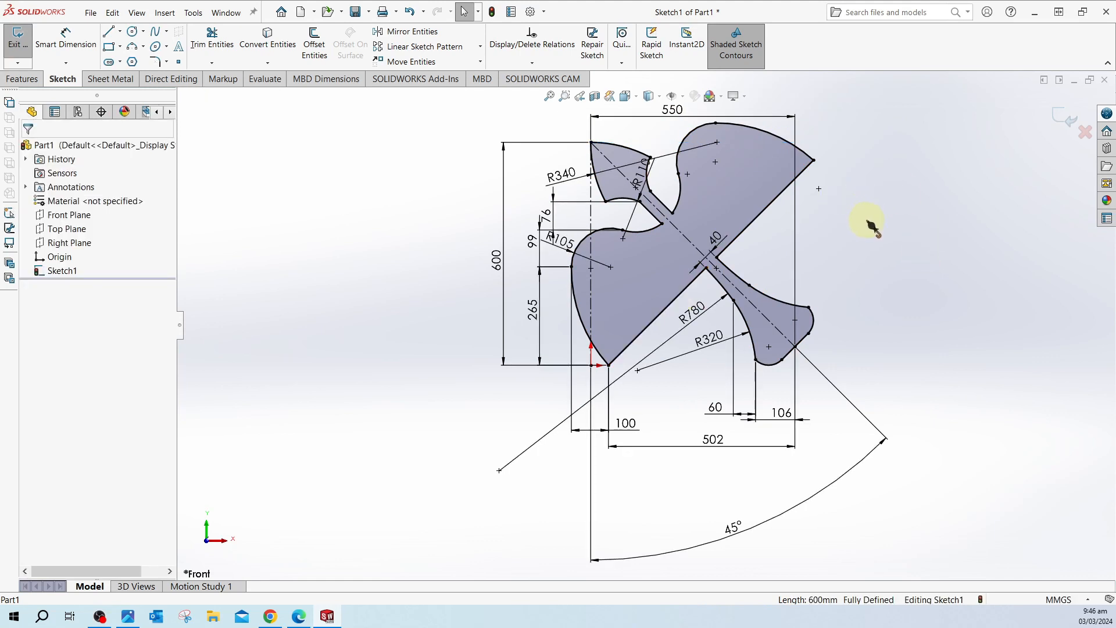
key(f)
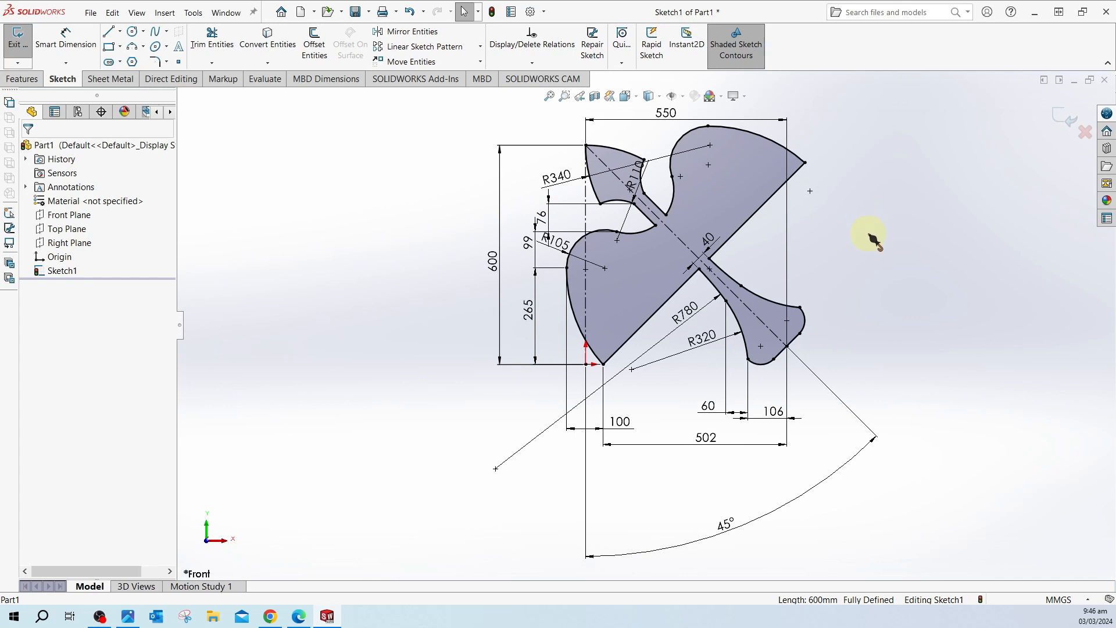
Step: Try replacing the 45-degree dimension with an angle dimension between the upper wing's straight edge and the diagonal centerline, and undo the change
click(858, 455)
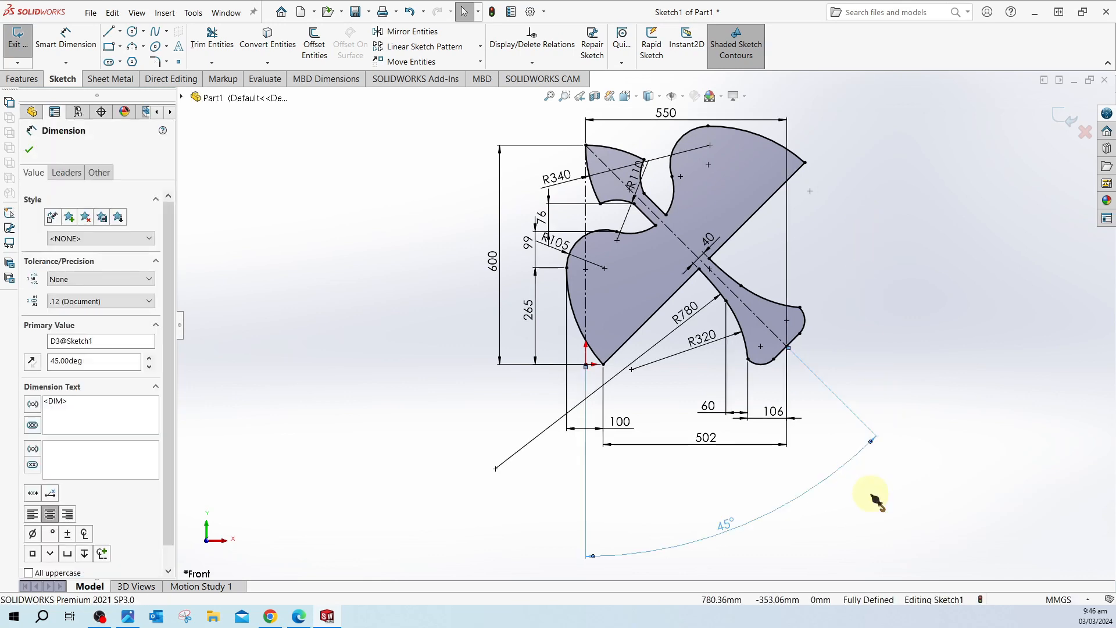
key(Delete)
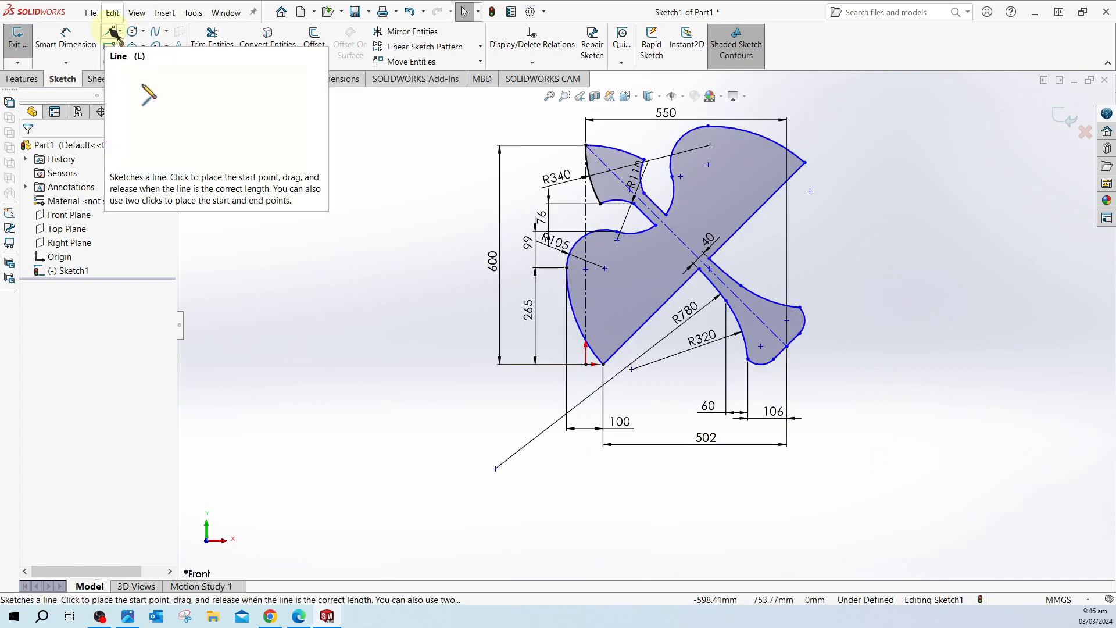
click(66, 36)
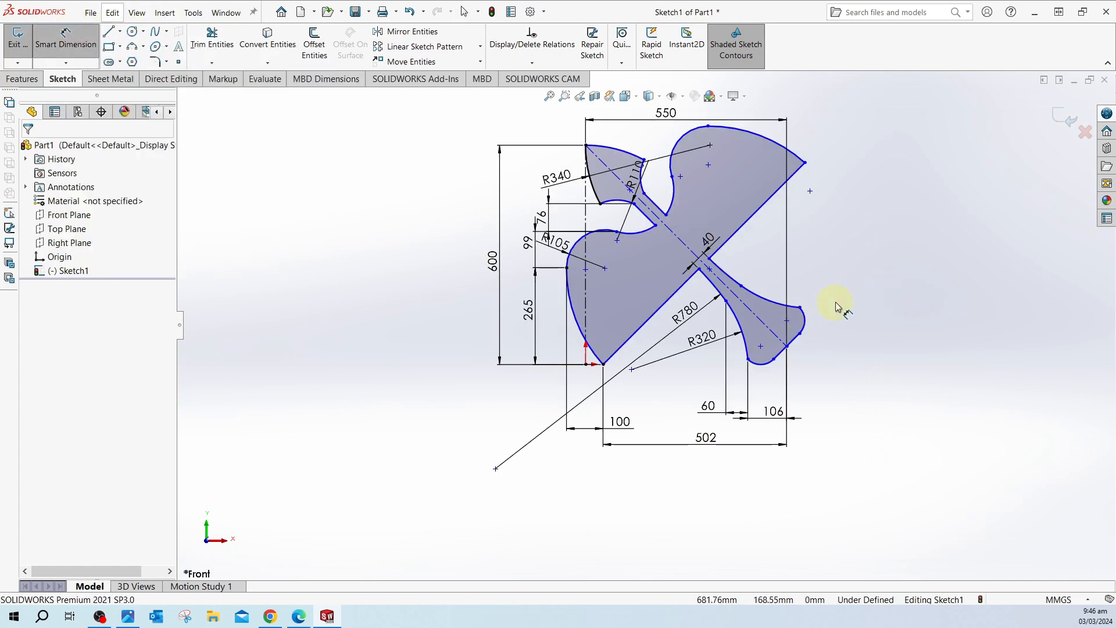
click(763, 323)
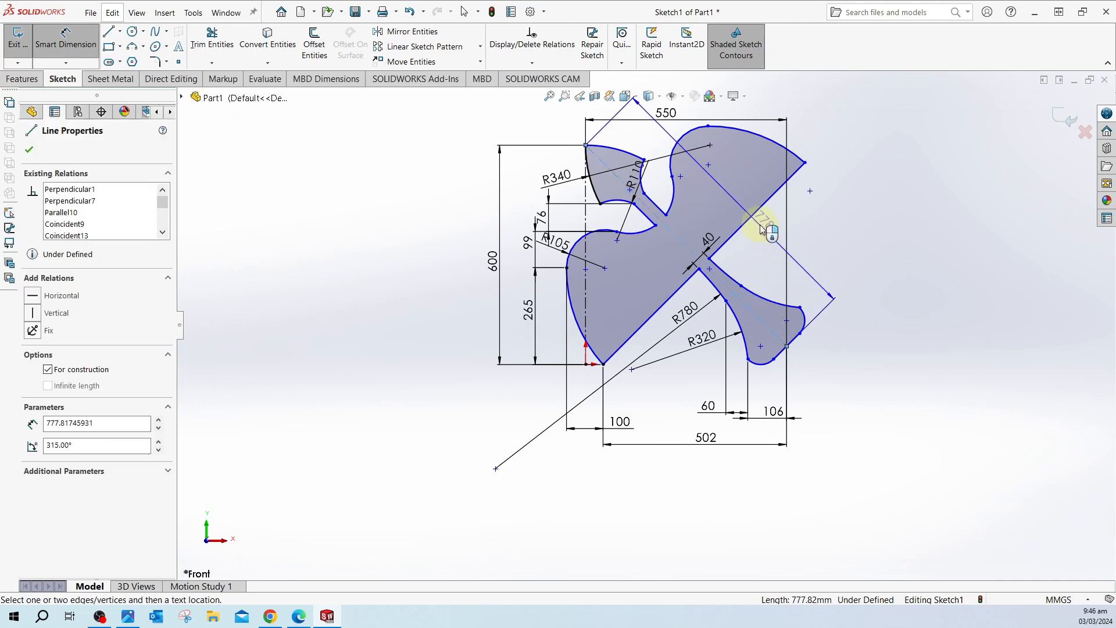
click(759, 210)
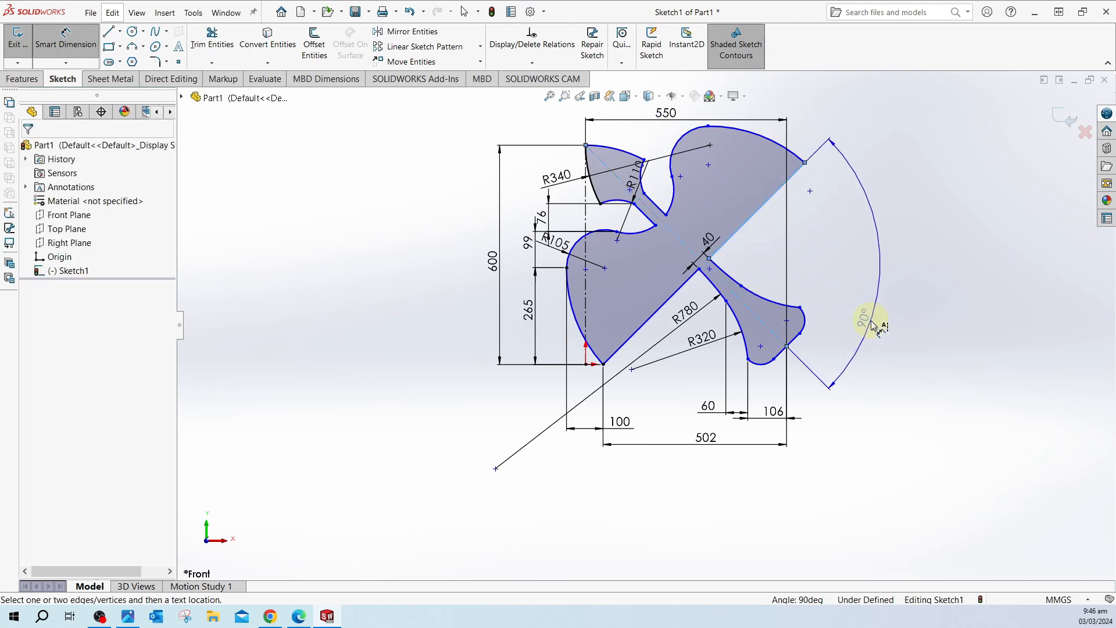
click(871, 326)
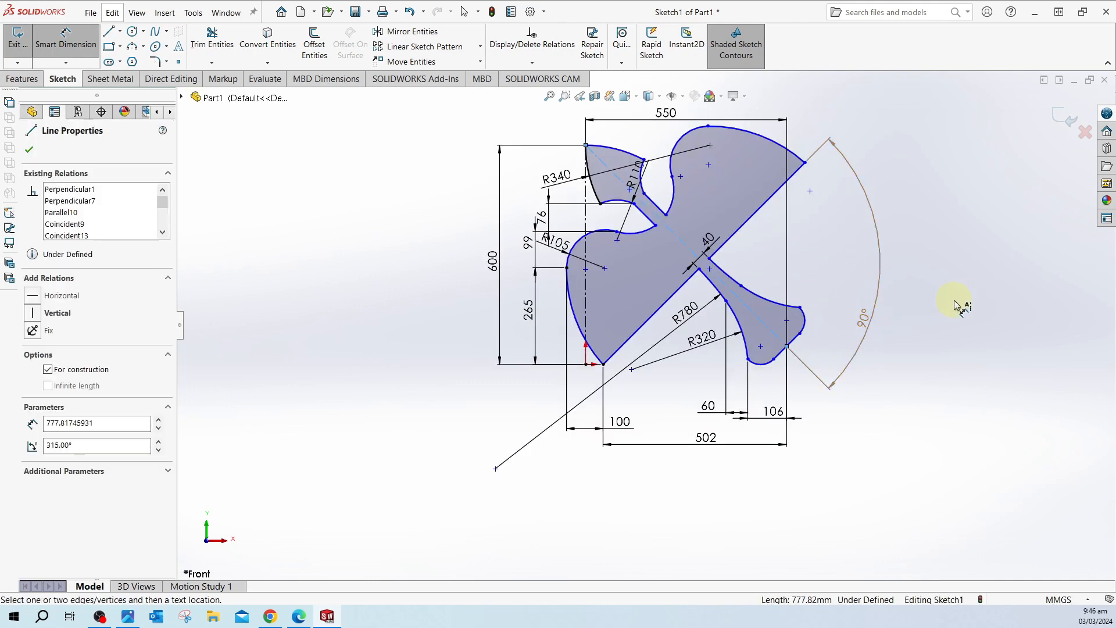
key(Escape)
key(ctrl+z)
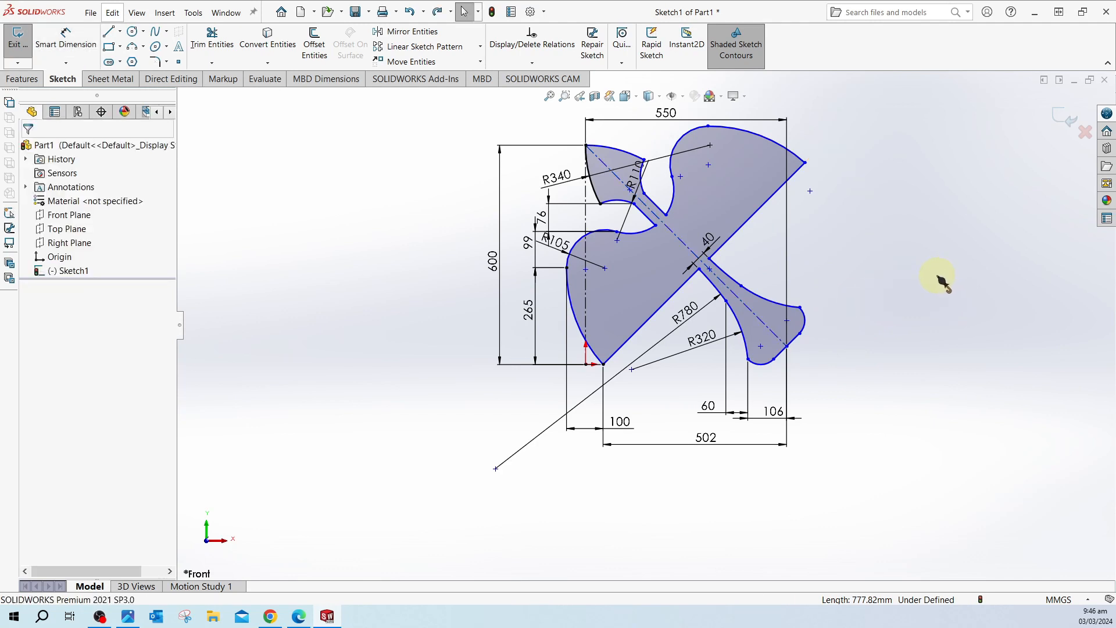
key(ctrl+z)
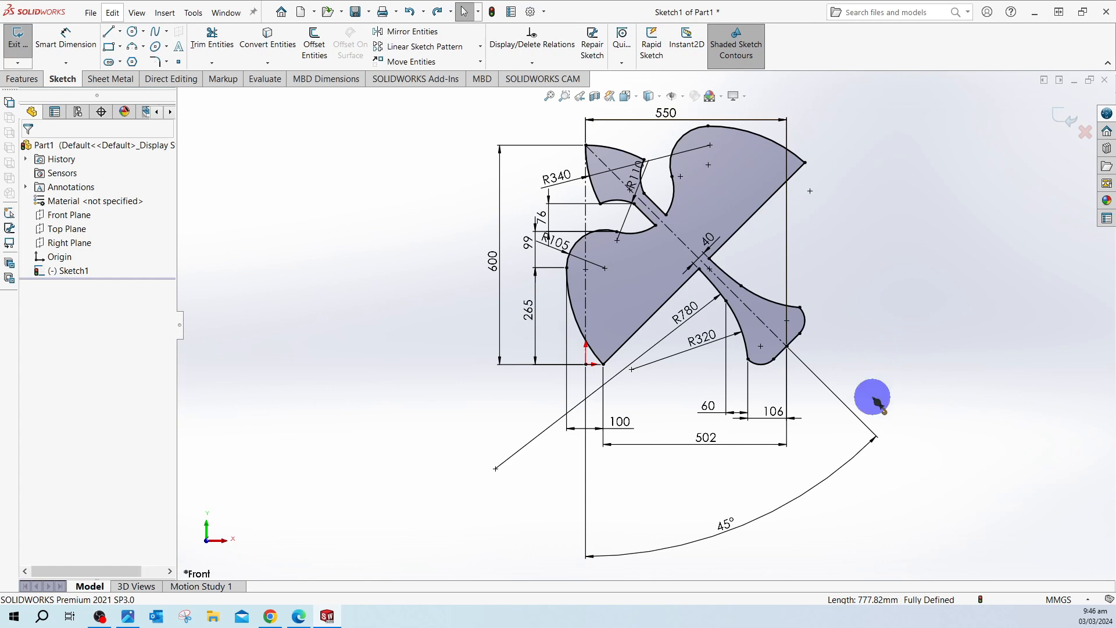
Step: Try replacing the 45-degree dimension with an angle dimension between the lower wing's straight edge and the diagonal centerline, and restore the original
click(832, 478)
key(Delete)
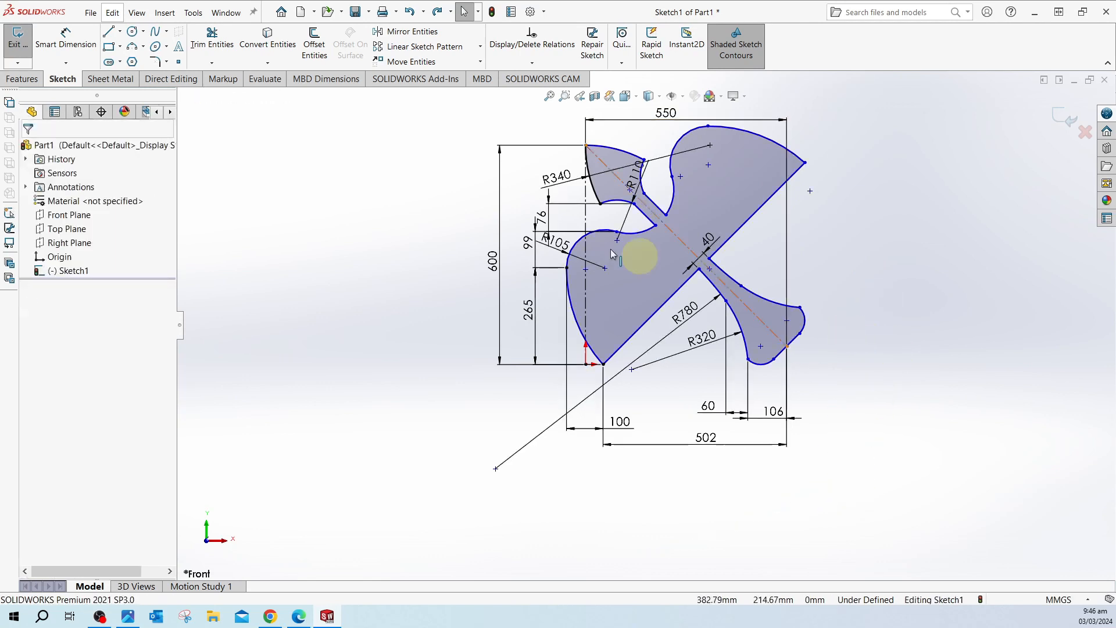
click(64, 39)
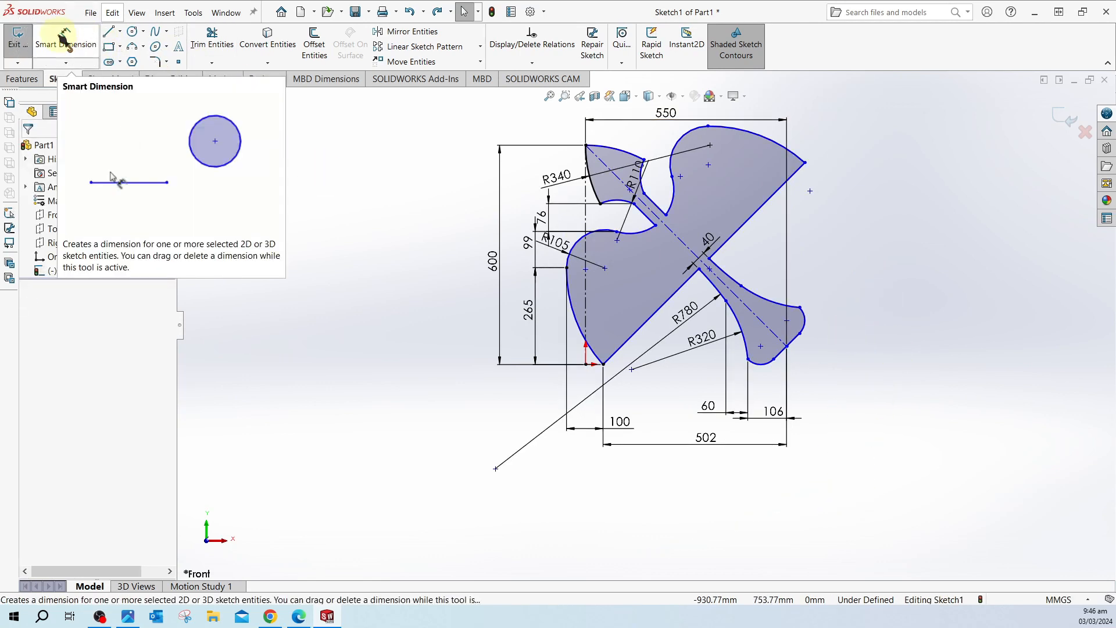
click(679, 295)
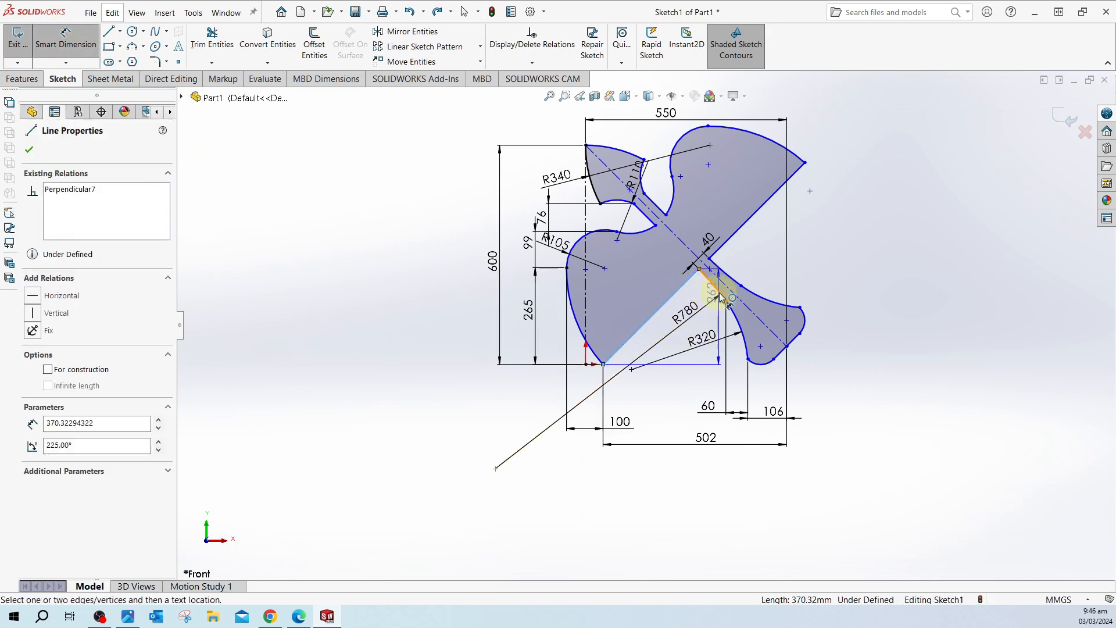
click(722, 292)
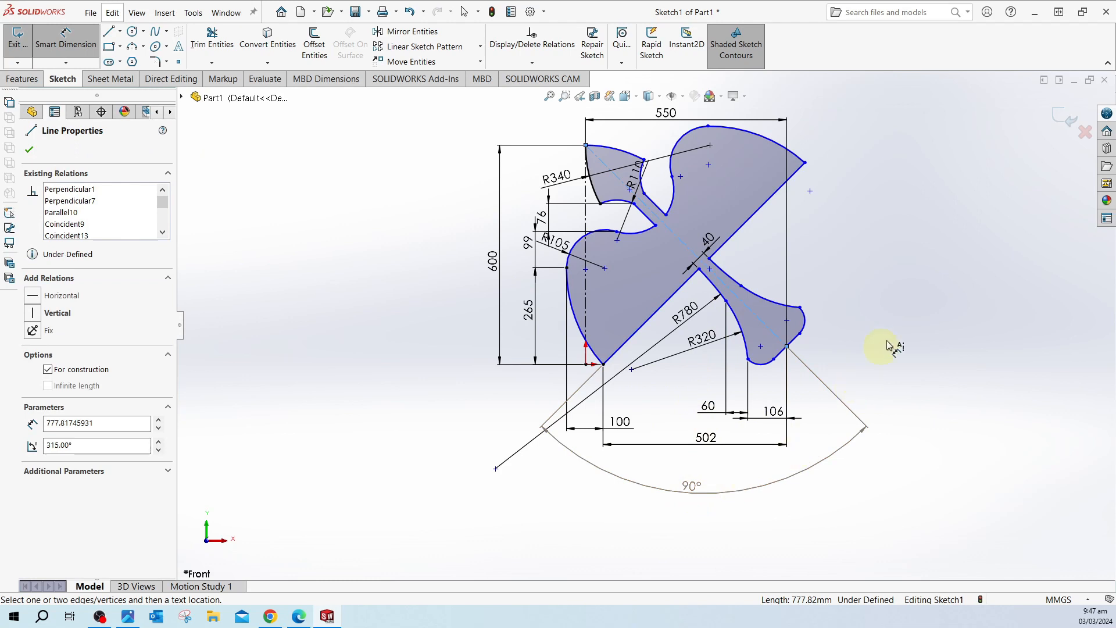
click(889, 332)
key(Escape)
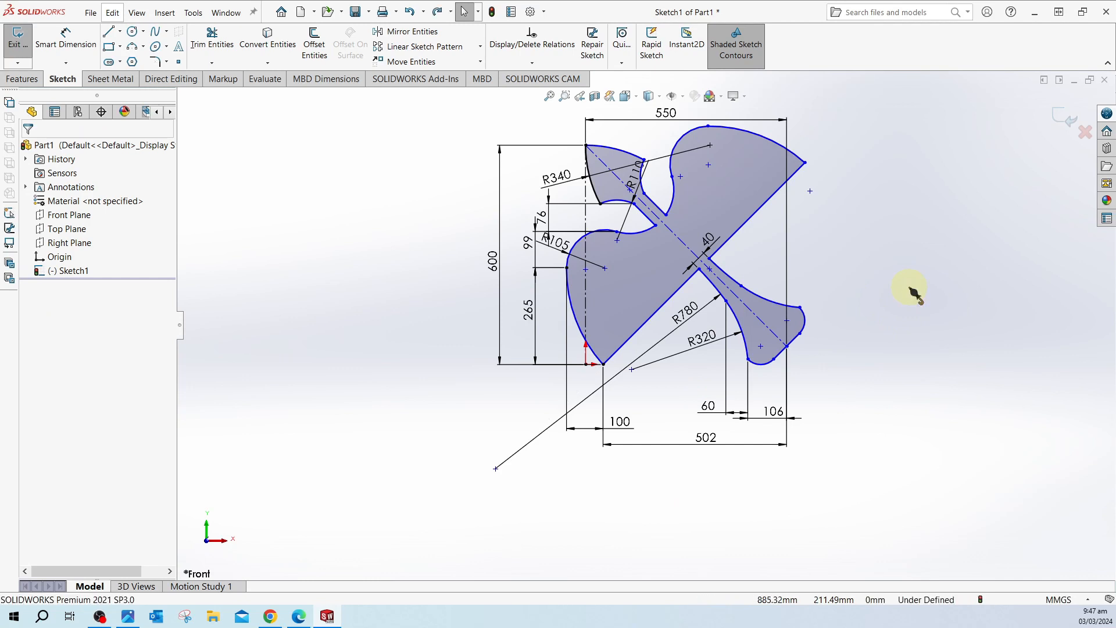
key(ctrl+z)
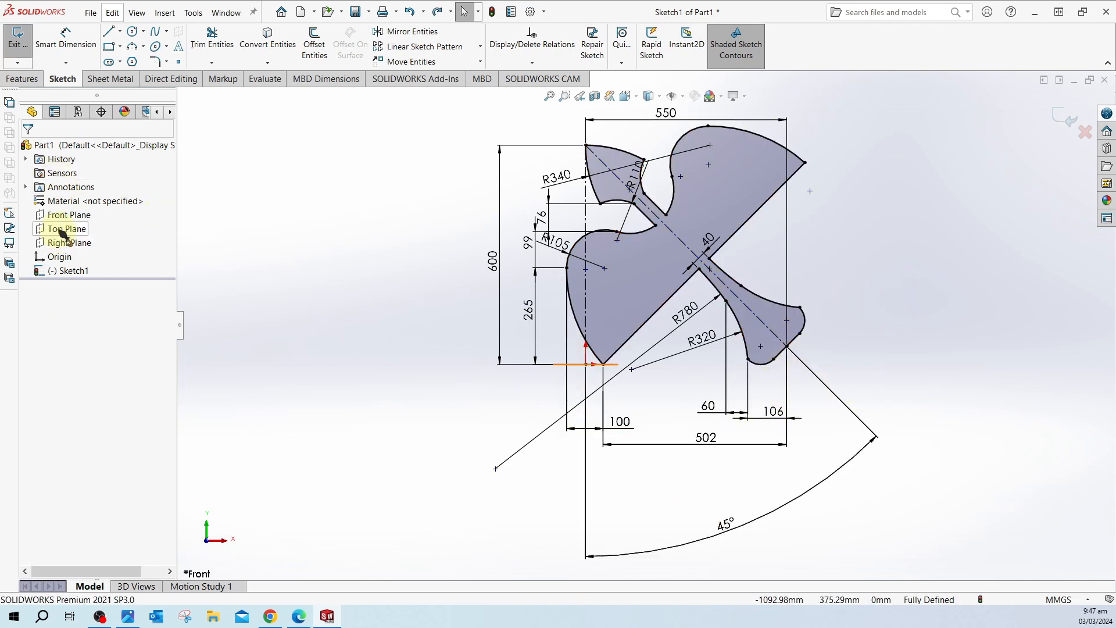
Step: Extrude the closed logo profile as a blind boss 10 mm thick
click(24, 79)
click(23, 44)
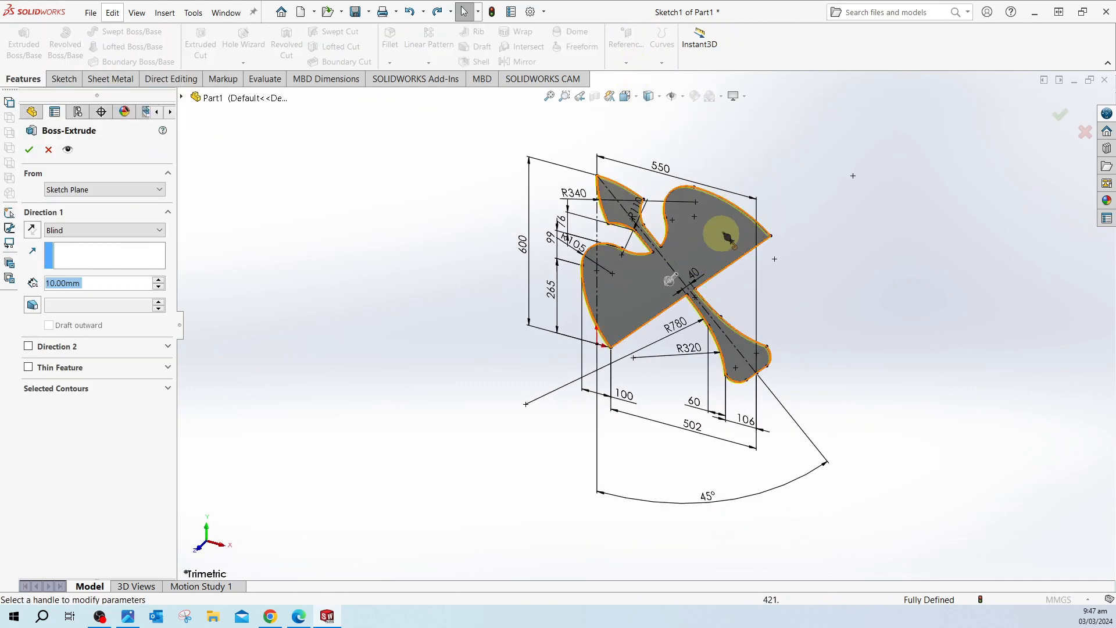
click(1064, 119)
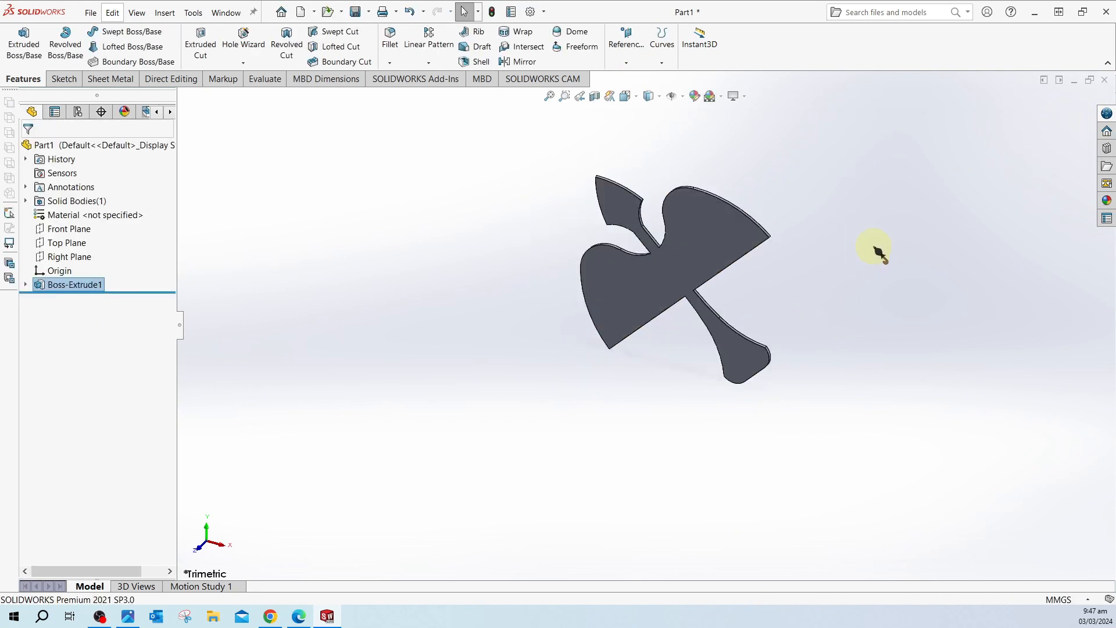
Step: Start a new sketch on the Front Plane and draw a short diagonal line in the upper wing, parallel to the shaft
click(67, 228)
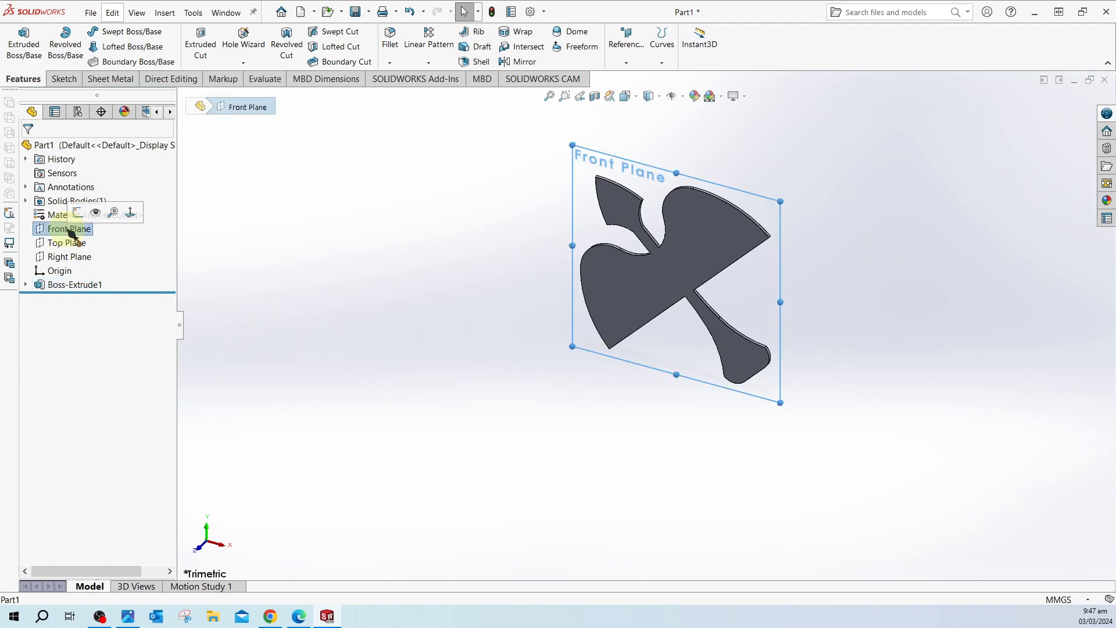
click(78, 213)
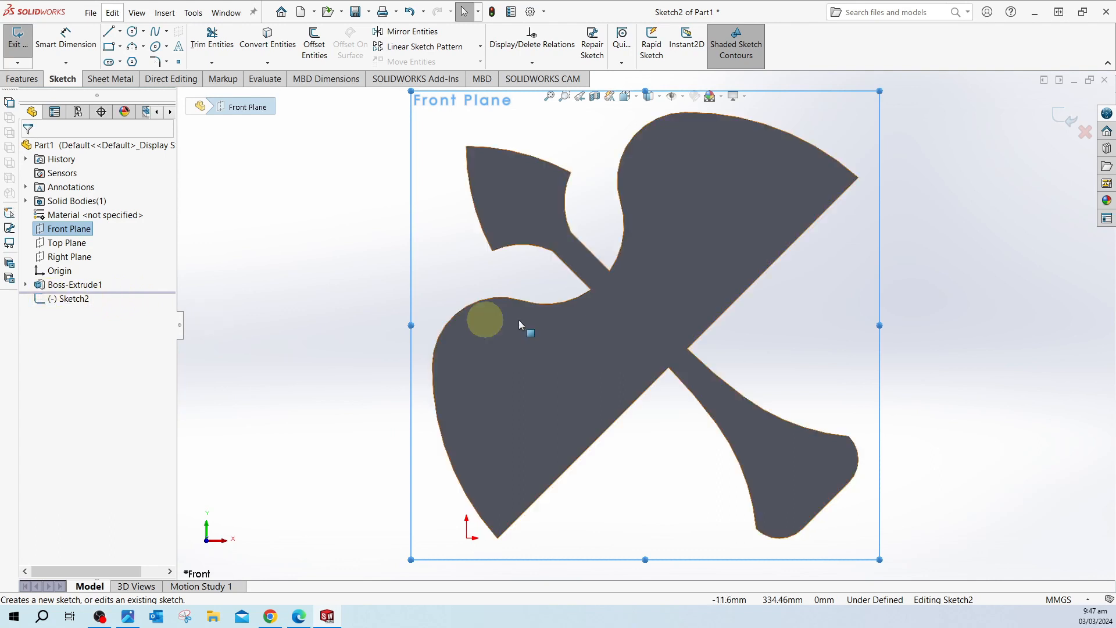
click(110, 32)
click(632, 289)
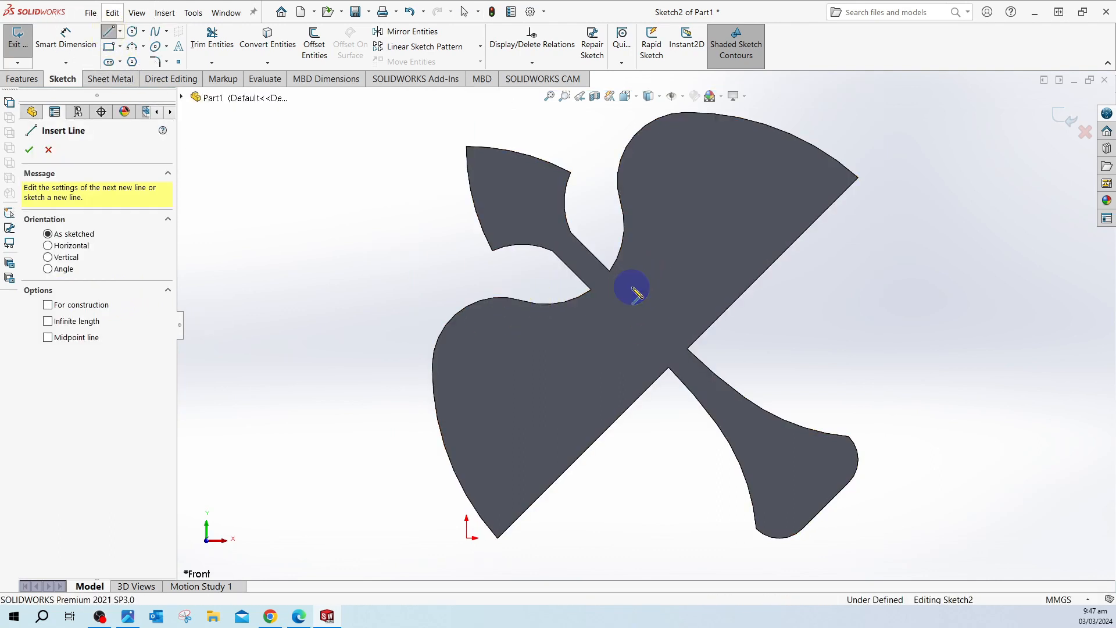
click(663, 318)
key(Escape)
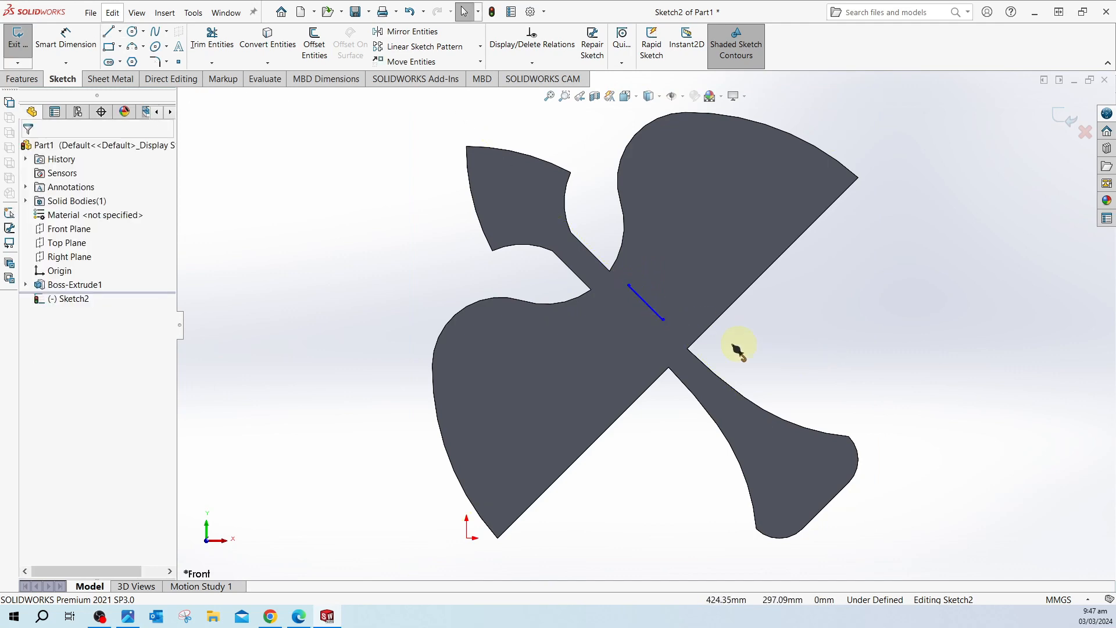
Step: Consult the inner cutout dimensions in the DN-AR001 PDF in Edge, return to SOLIDWORKS, and show Sketch1 of the extrusion
click(299, 617)
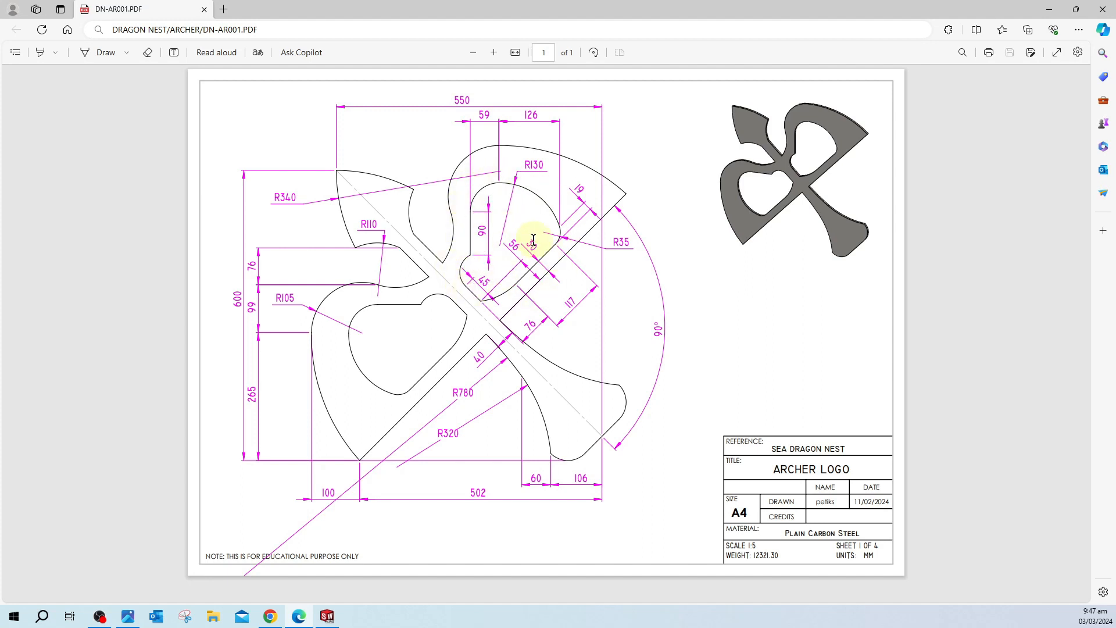
click(328, 618)
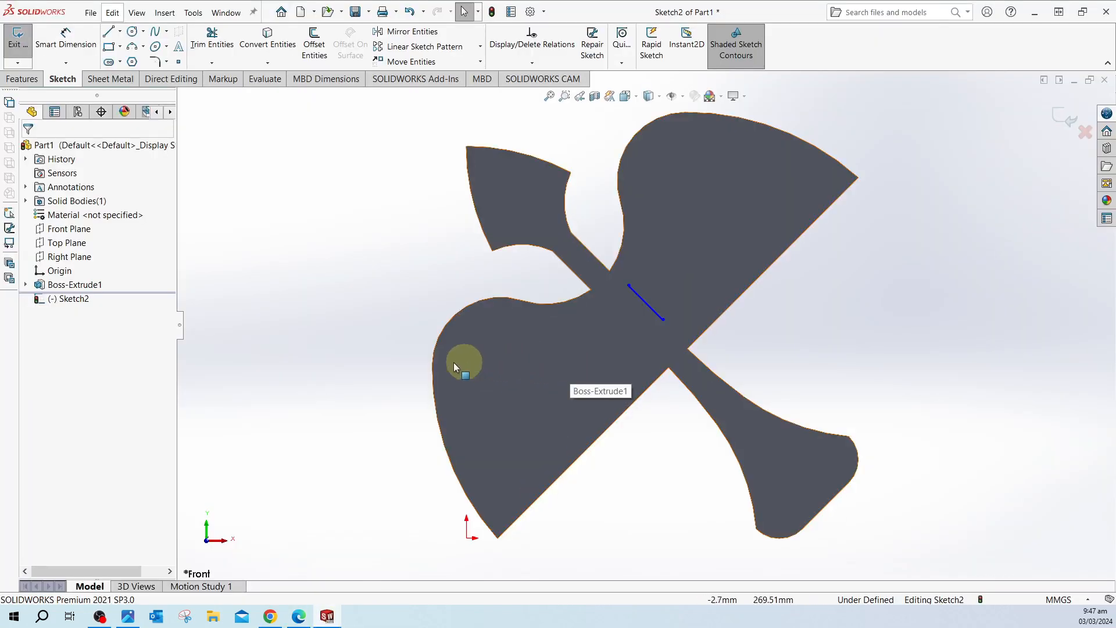
click(26, 285)
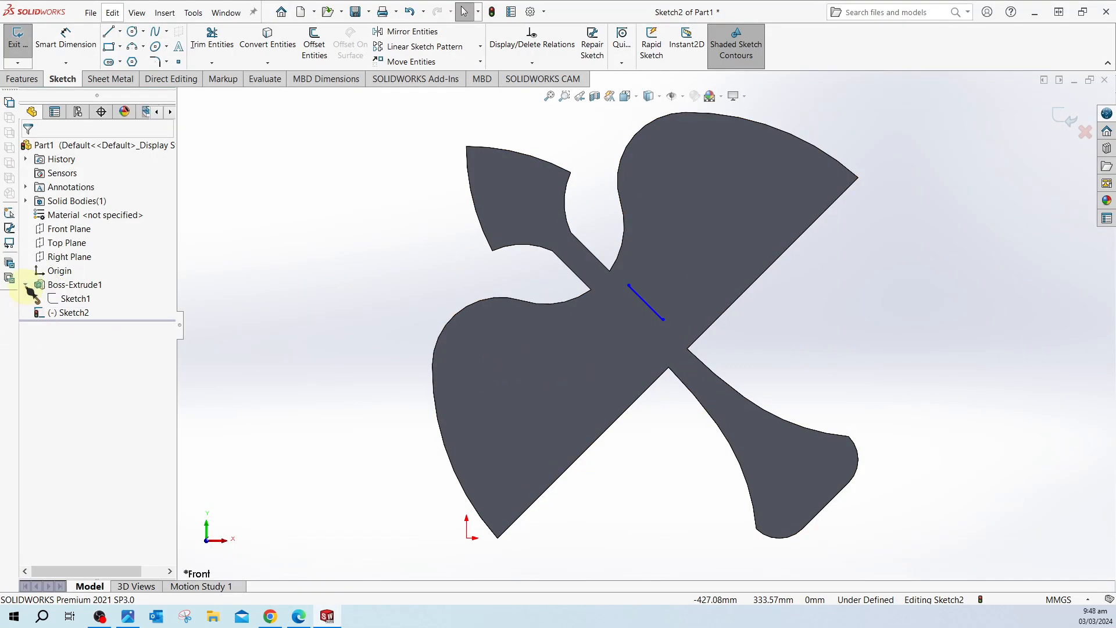
click(84, 299)
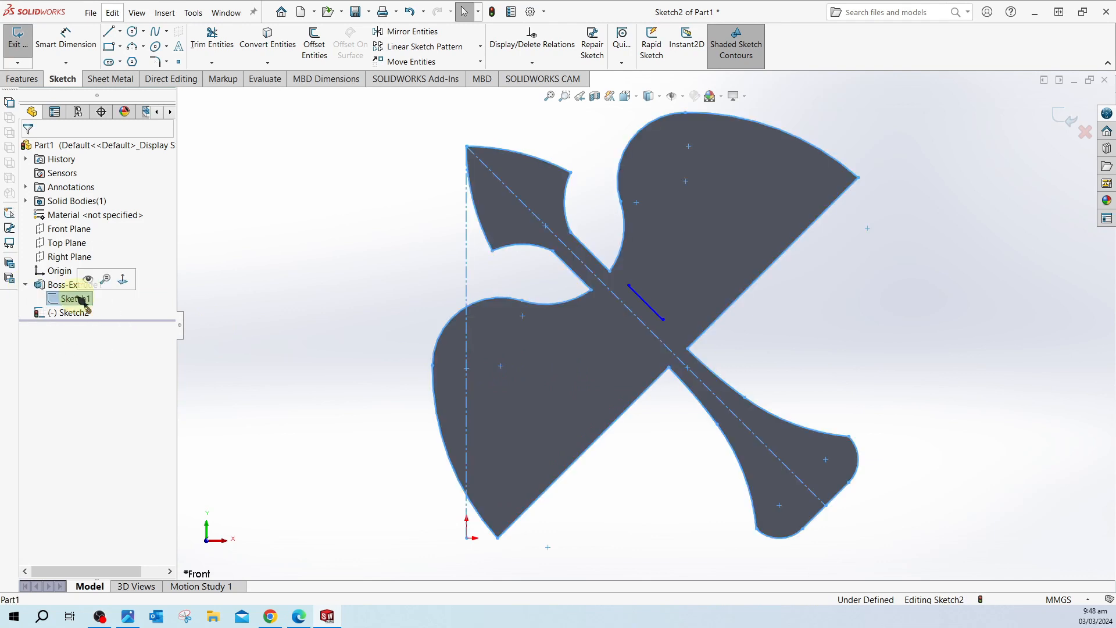
click(88, 281)
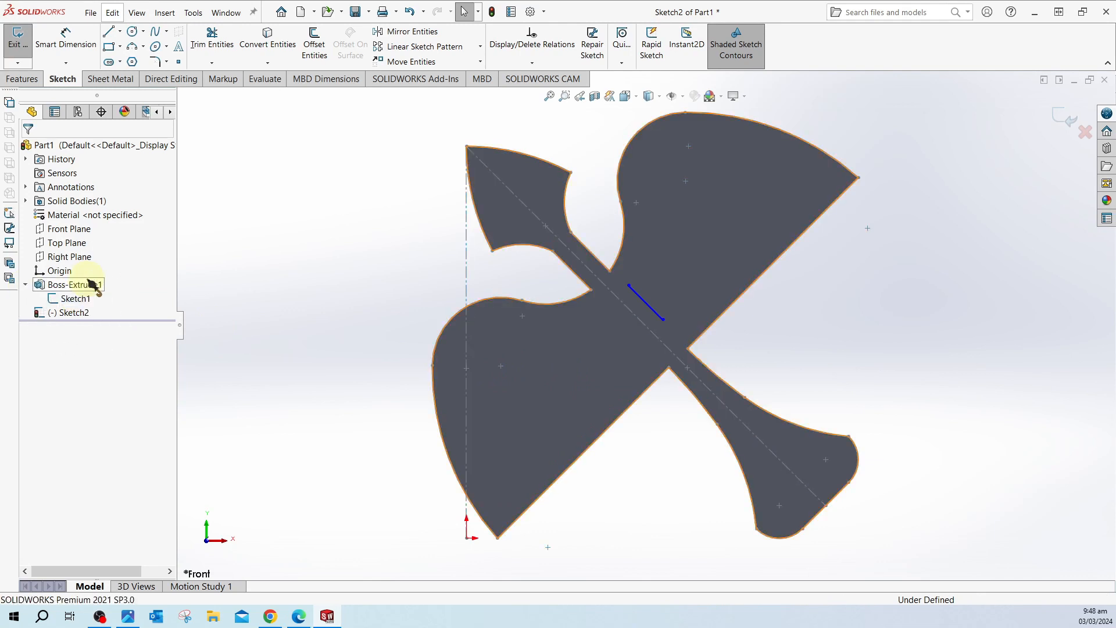
Step: Convert Sketch1's diagonal centerline into the new sketch as a construction line and hide Sketch1
click(574, 254)
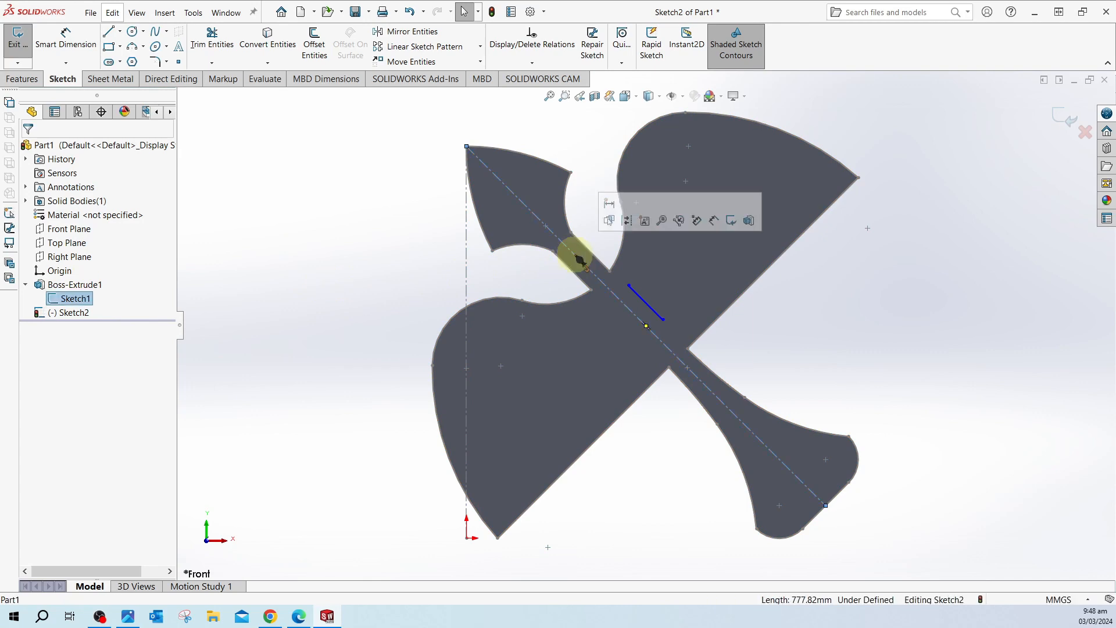
click(276, 38)
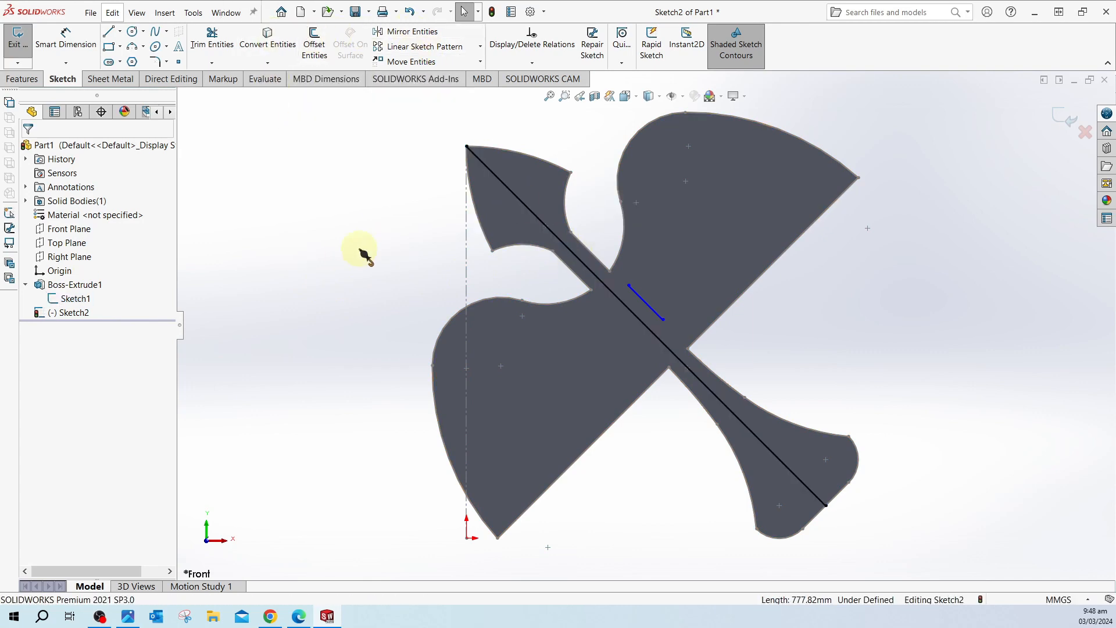
click(509, 197)
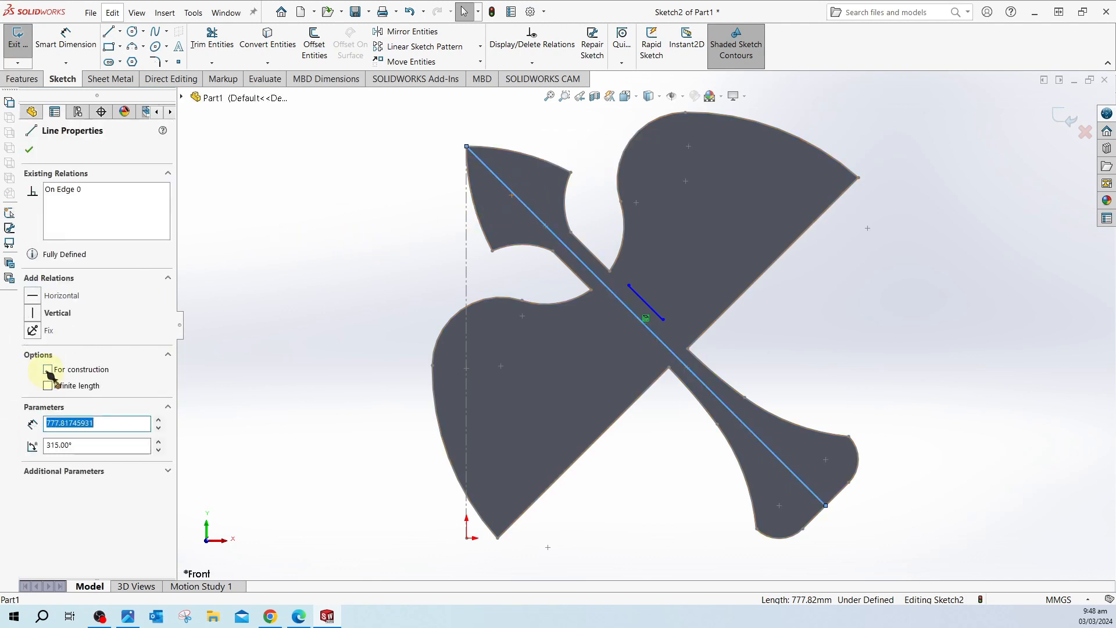
click(48, 370)
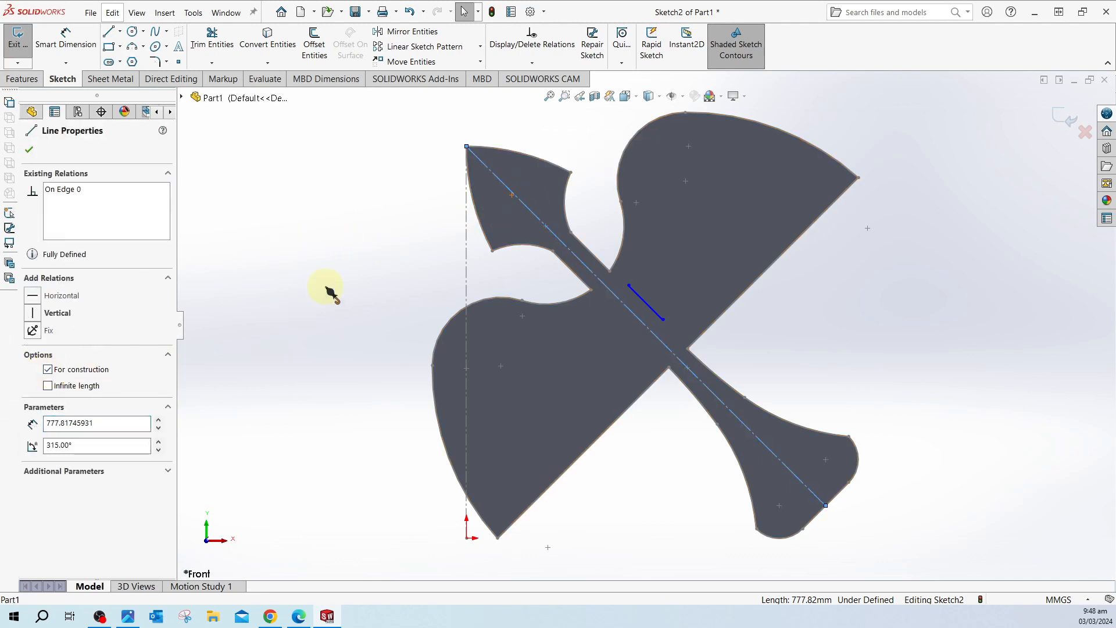
click(308, 301)
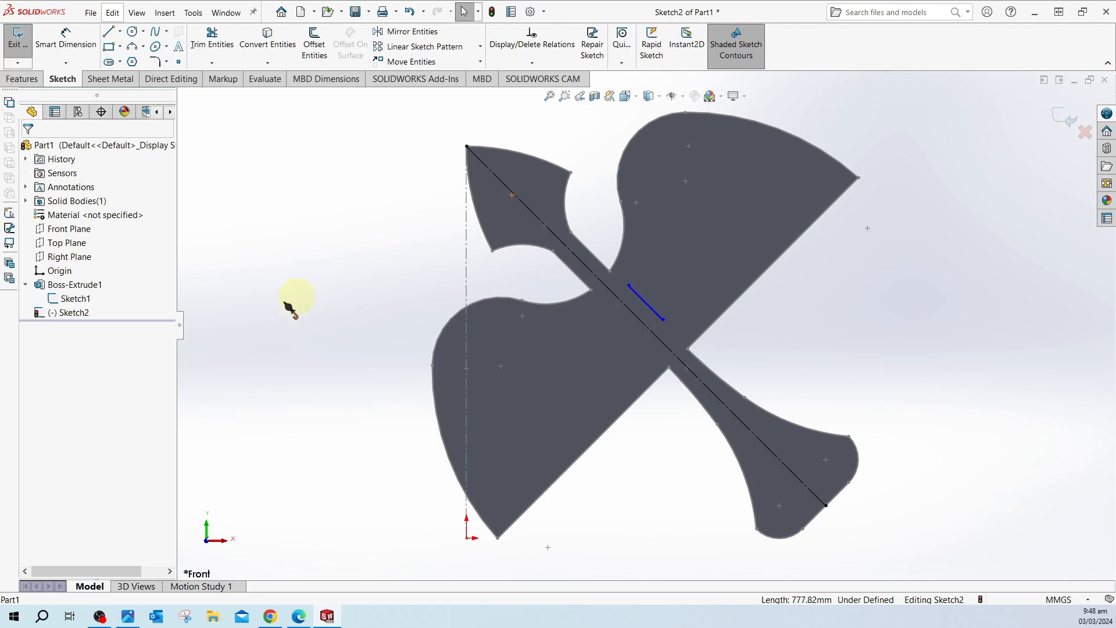
click(77, 298)
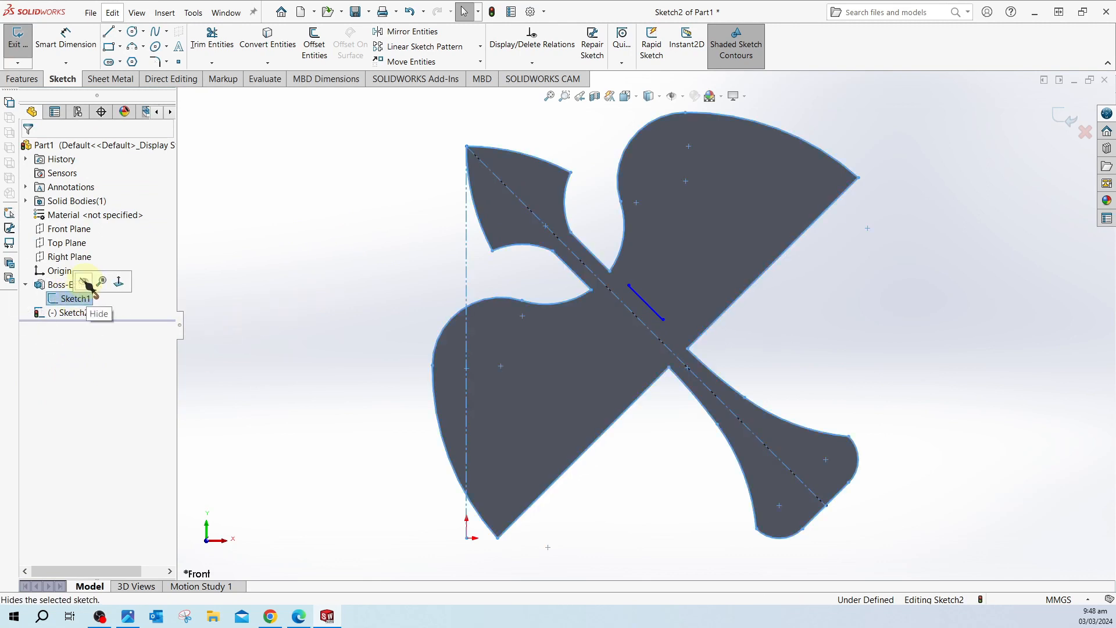
click(87, 283)
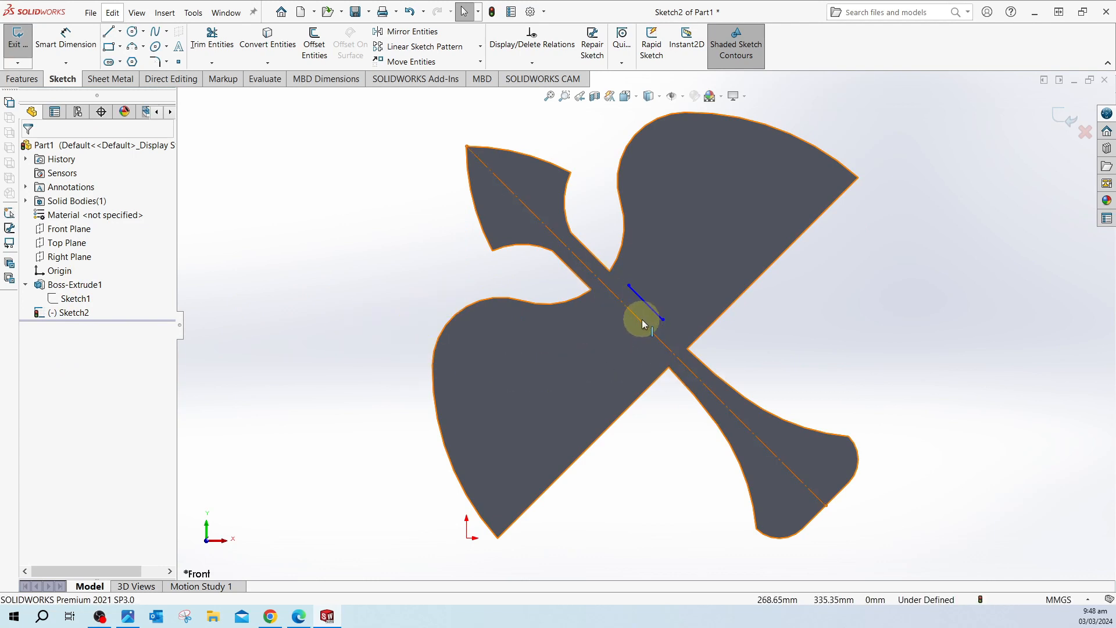
Step: Make the short diagonal line collinear with the upper straight edge of the shaft between the feather and the wing
click(645, 303)
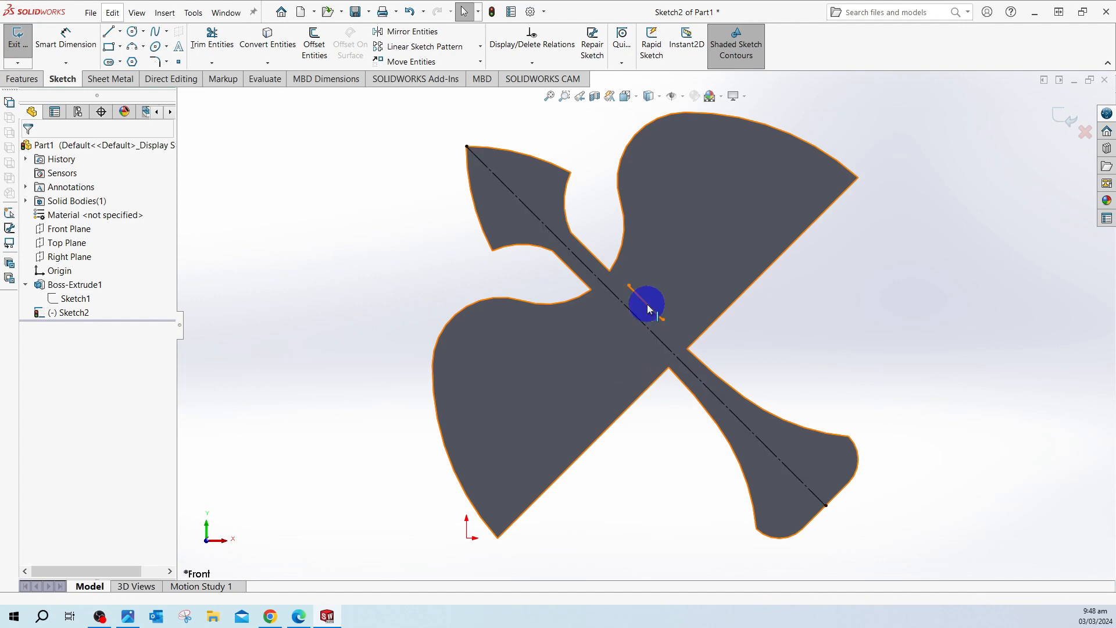
ctrl+click(598, 260)
click(34, 272)
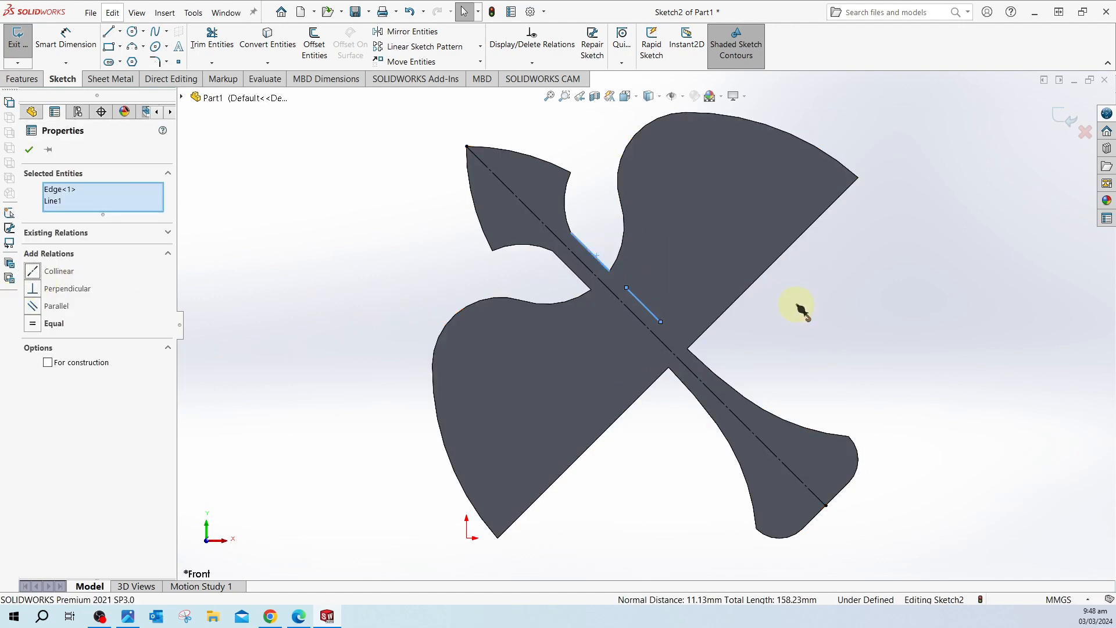
click(829, 336)
scroll(803, 353, down, 3)
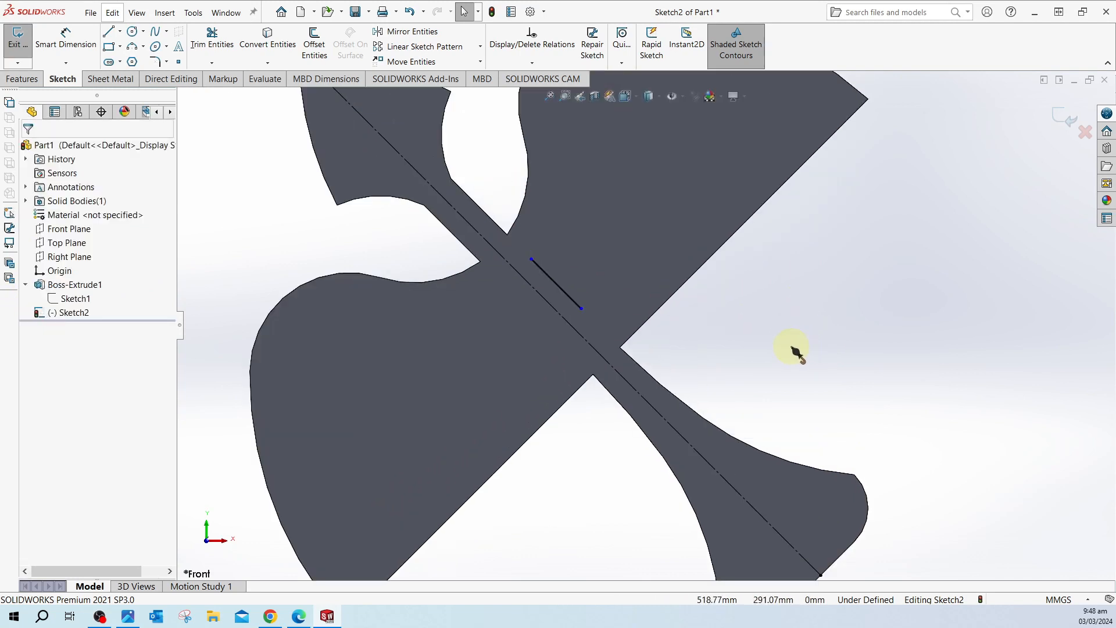
Step: Draw a three-point arc of about 52 mm radius from the short line's lower end, bulging toward the shaft's lower end
click(132, 46)
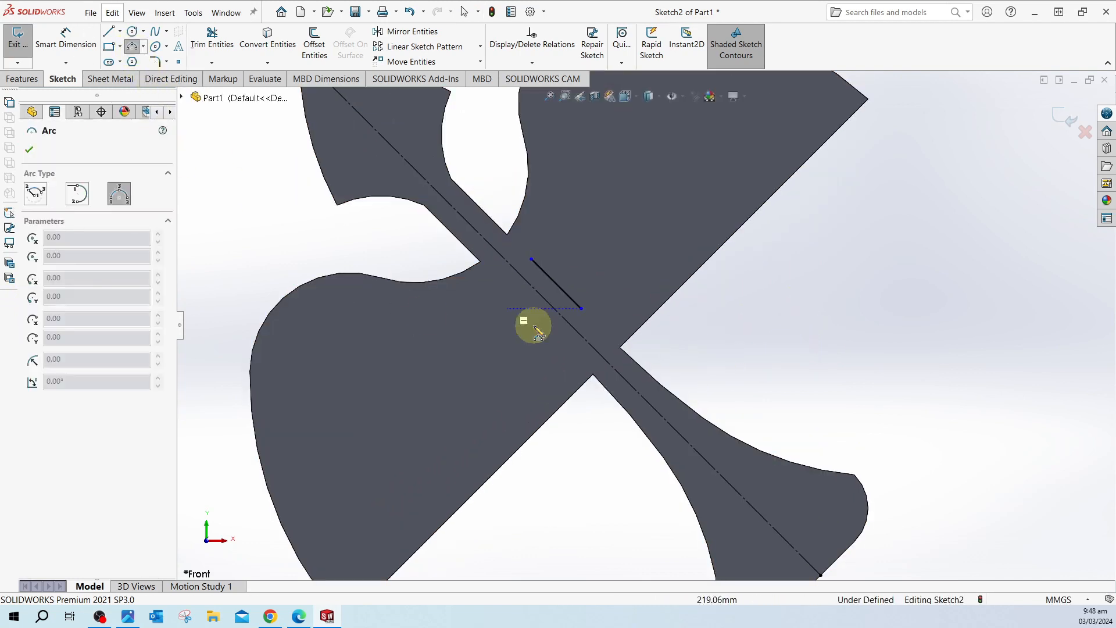
click(580, 308)
scroll(625, 293, down, 2)
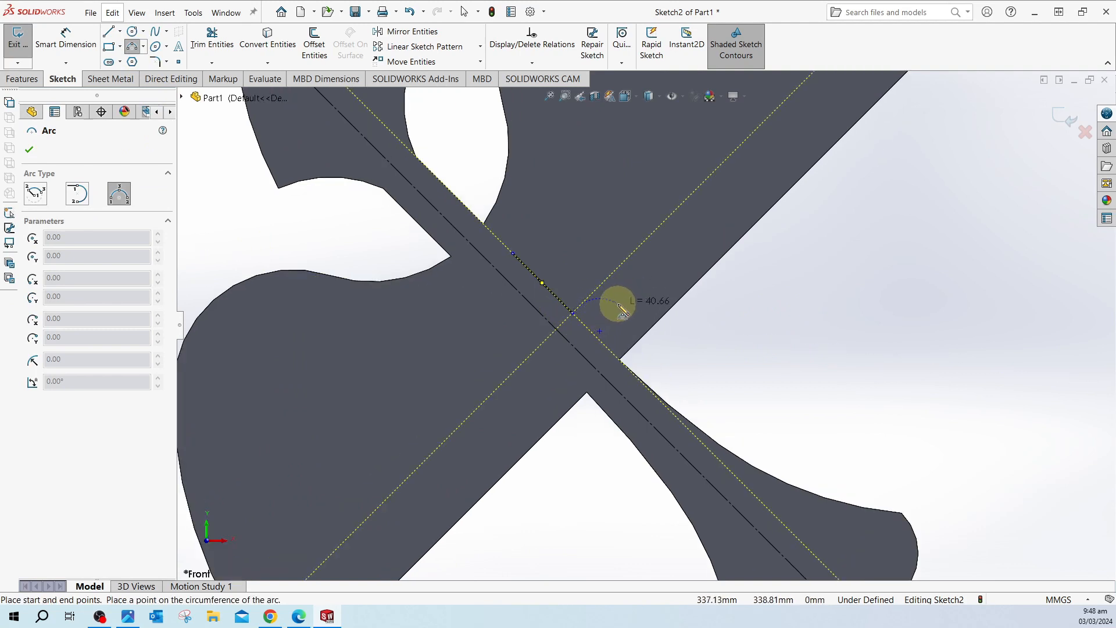
click(619, 303)
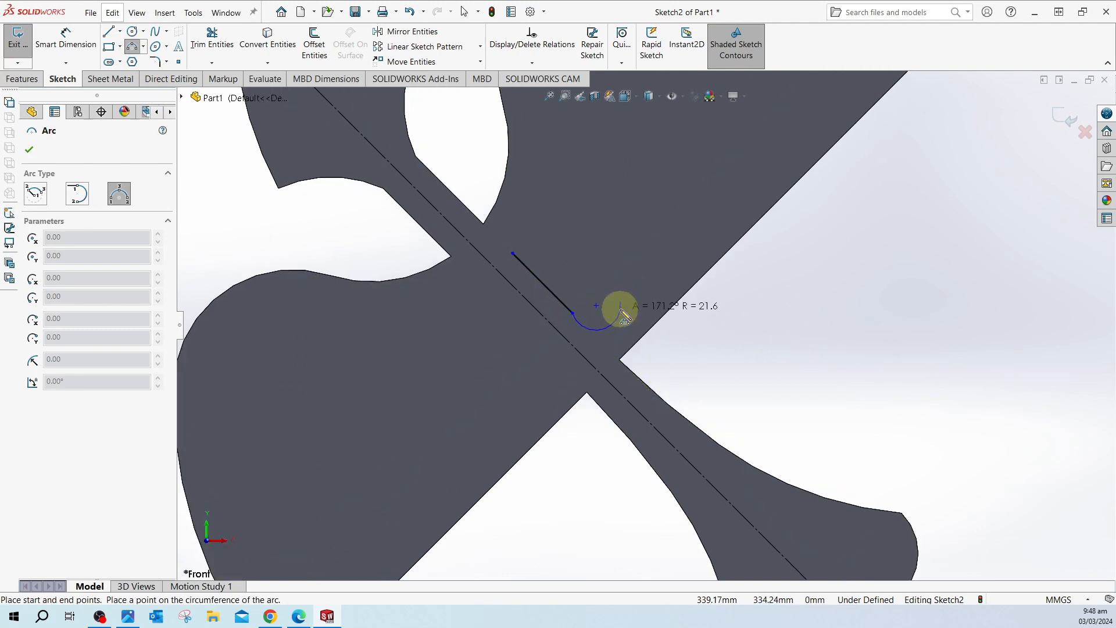
scroll(617, 302, down, 1)
scroll(605, 305, down, 2)
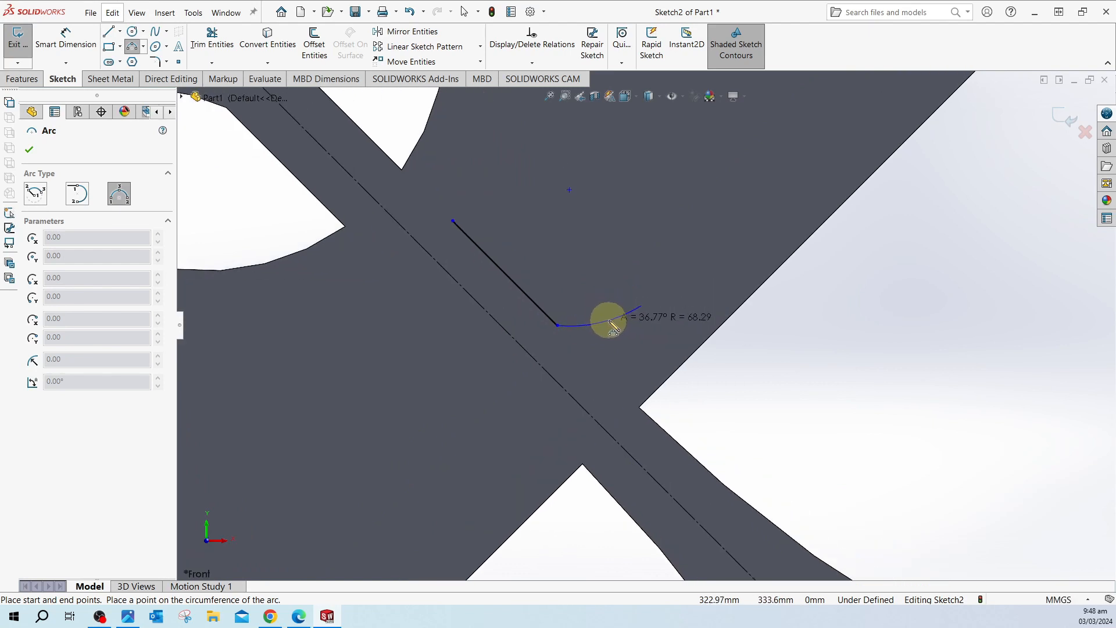
click(602, 323)
Step: Continue the arc with a diagonal line about 104 mm long beside the wing's straight edge, ending in a tangent arc of about 39 mm radius
click(108, 31)
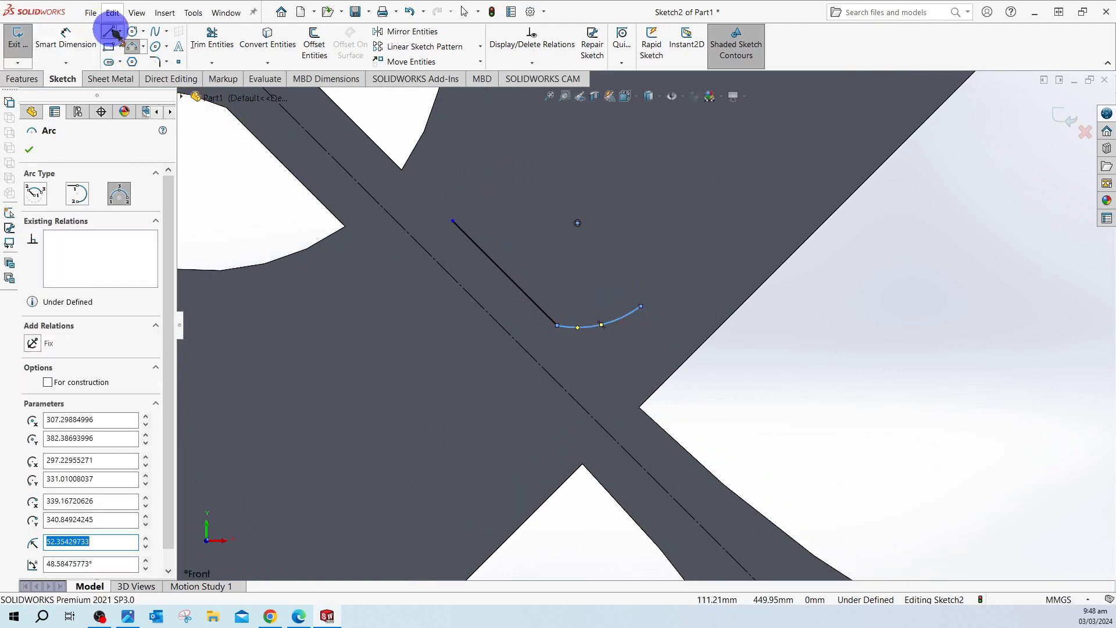
click(642, 307)
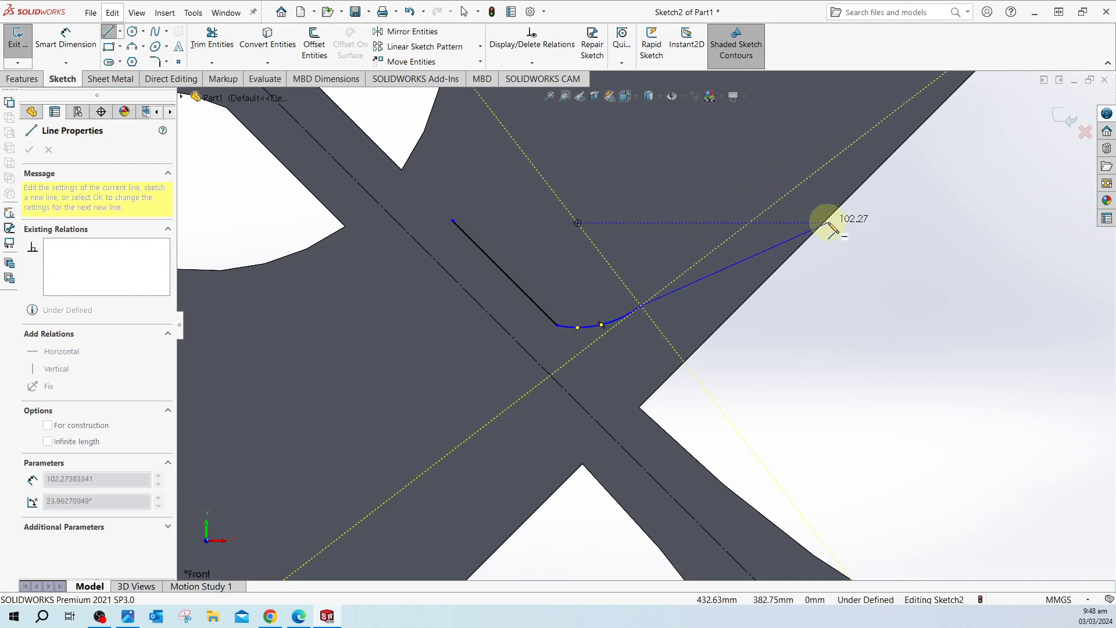
click(789, 166)
key(z)
scroll(750, 166, down, 3)
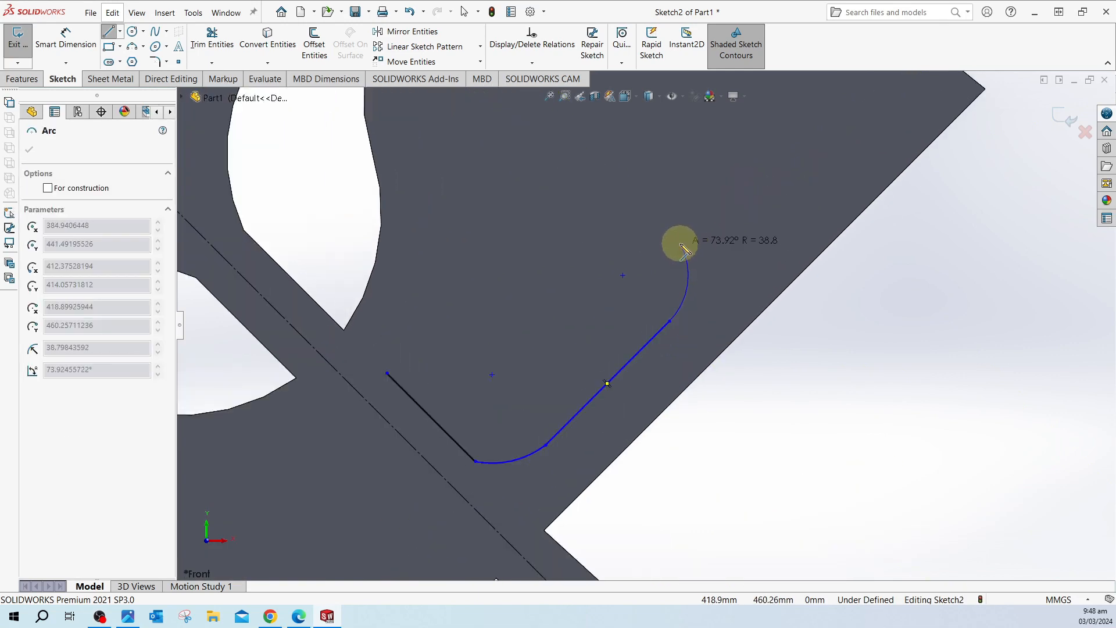
click(681, 243)
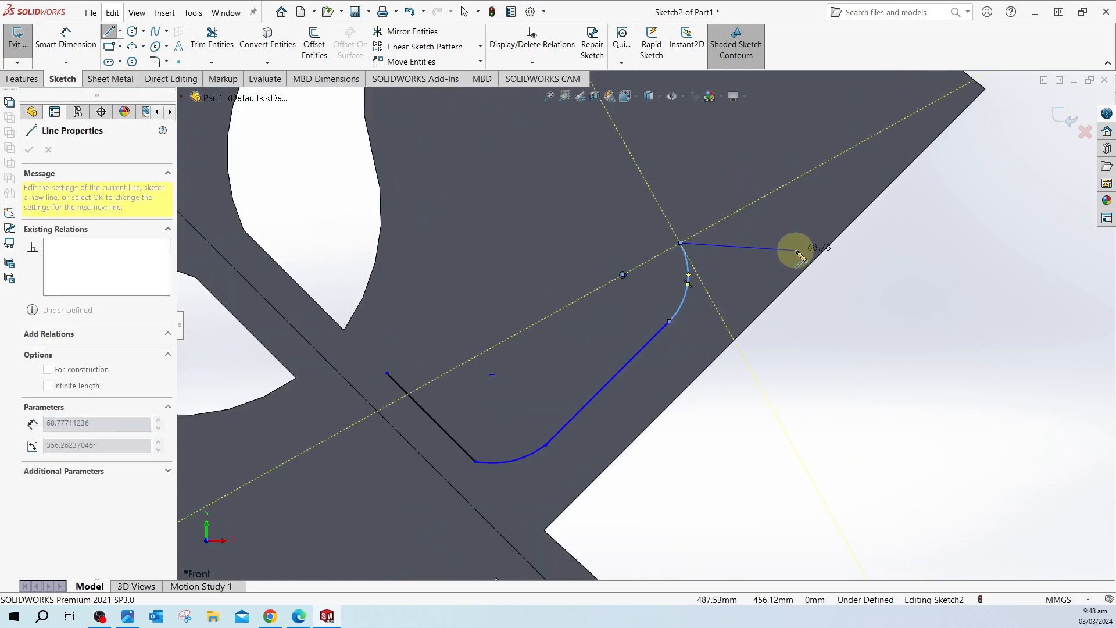
key(Escape)
Step: Check the inner cutout dimensions in the DN-AR001 PDF in Edge, return to SOLIDWORKS, and dimension the short line's length as 45 mm
scroll(761, 291, up, 3)
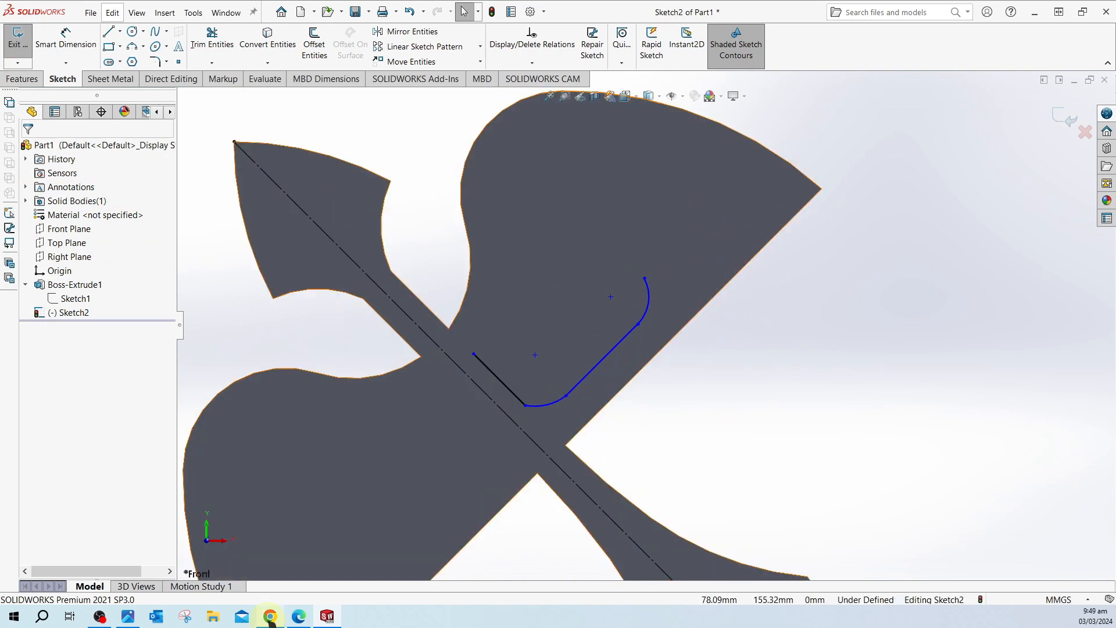
click(299, 616)
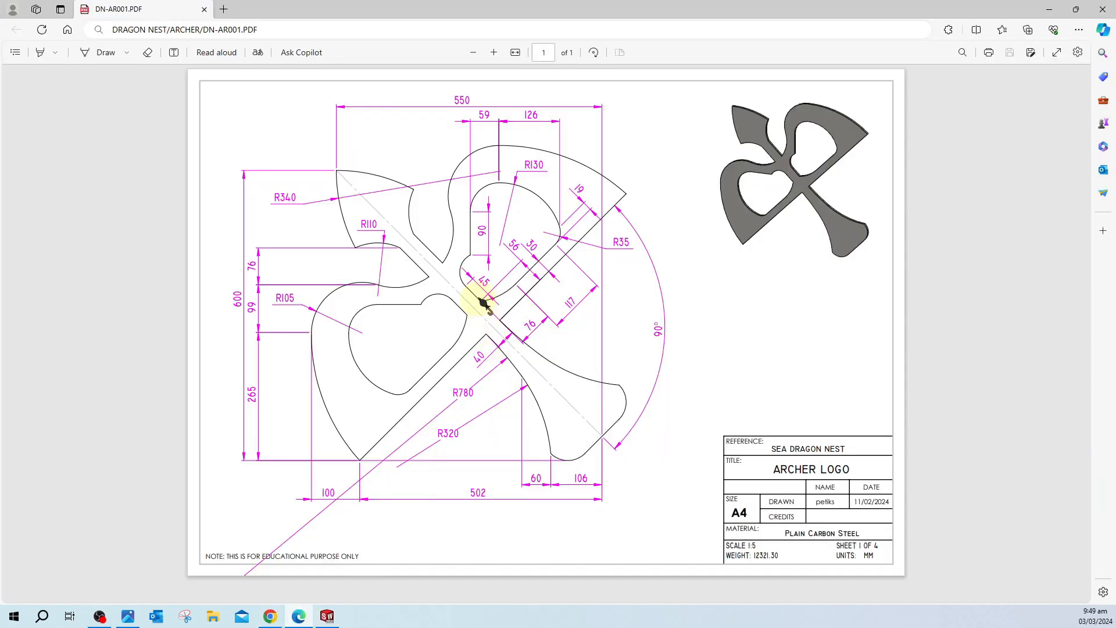
click(511, 270)
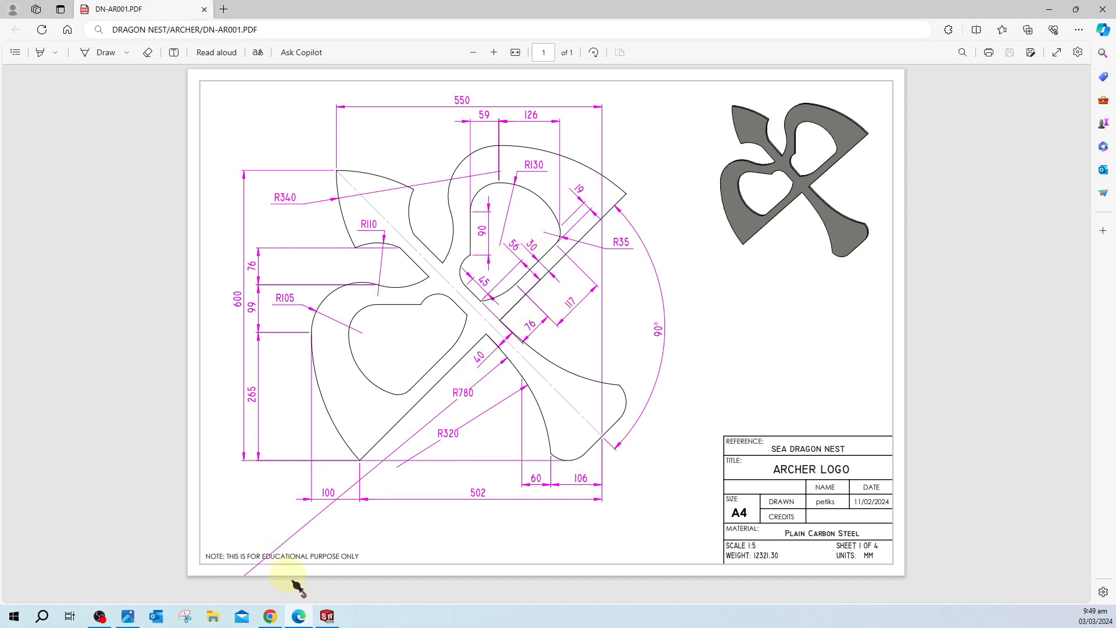
click(327, 617)
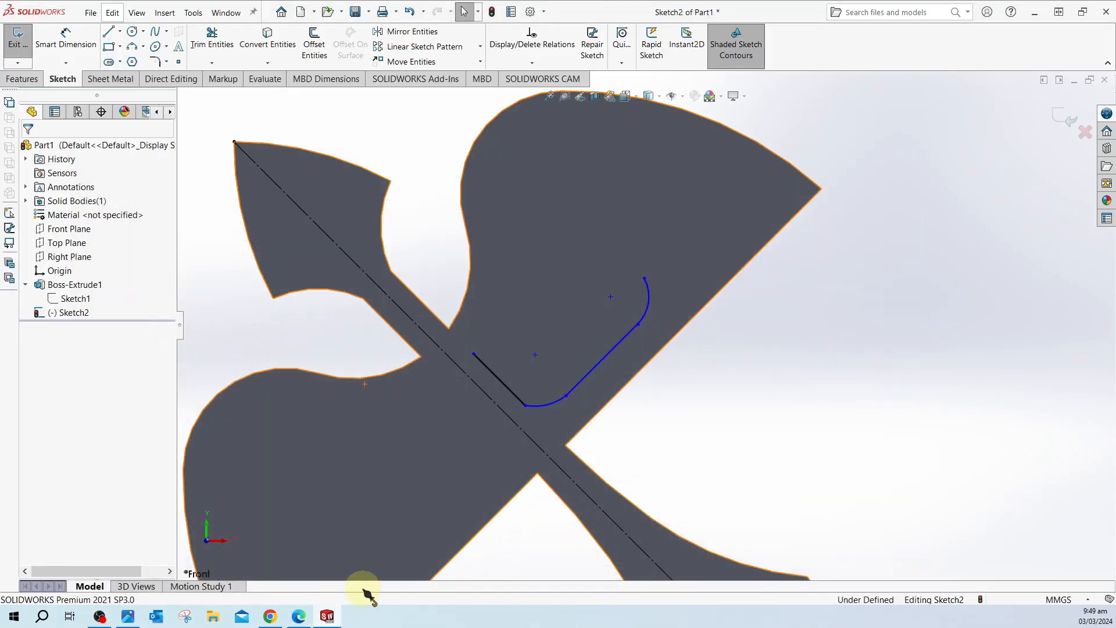
click(70, 41)
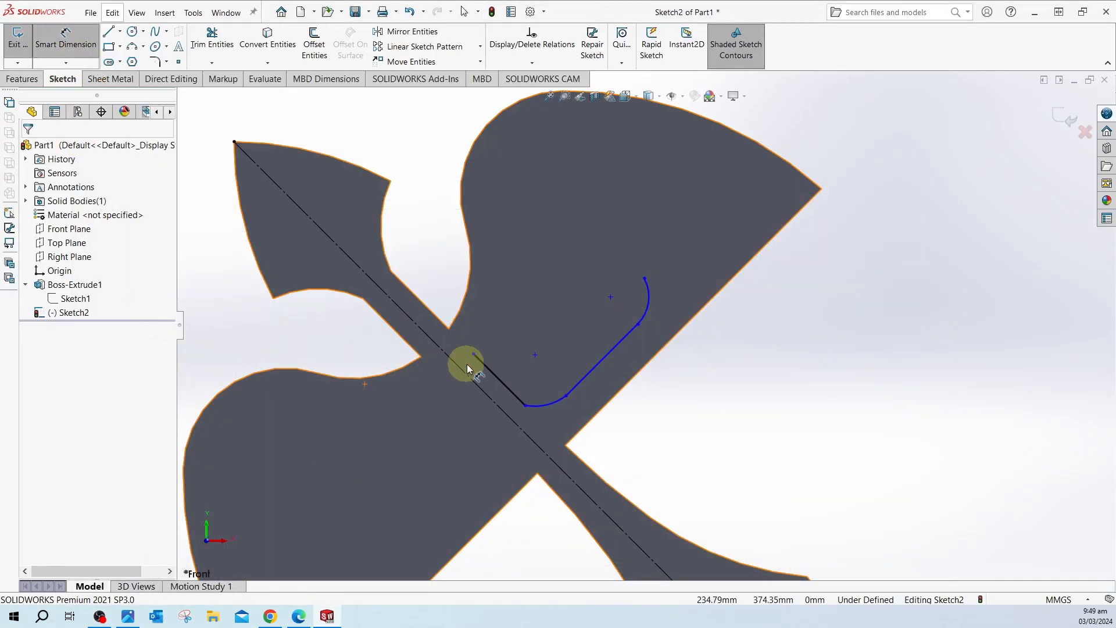
click(487, 370)
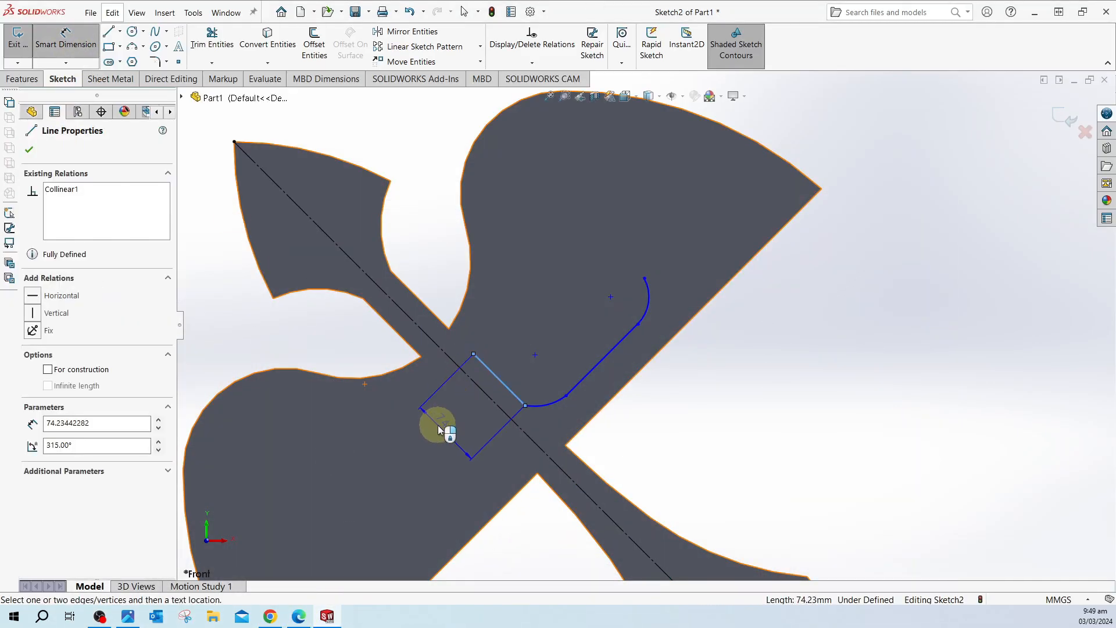
click(438, 426)
text(45)
key(Return)
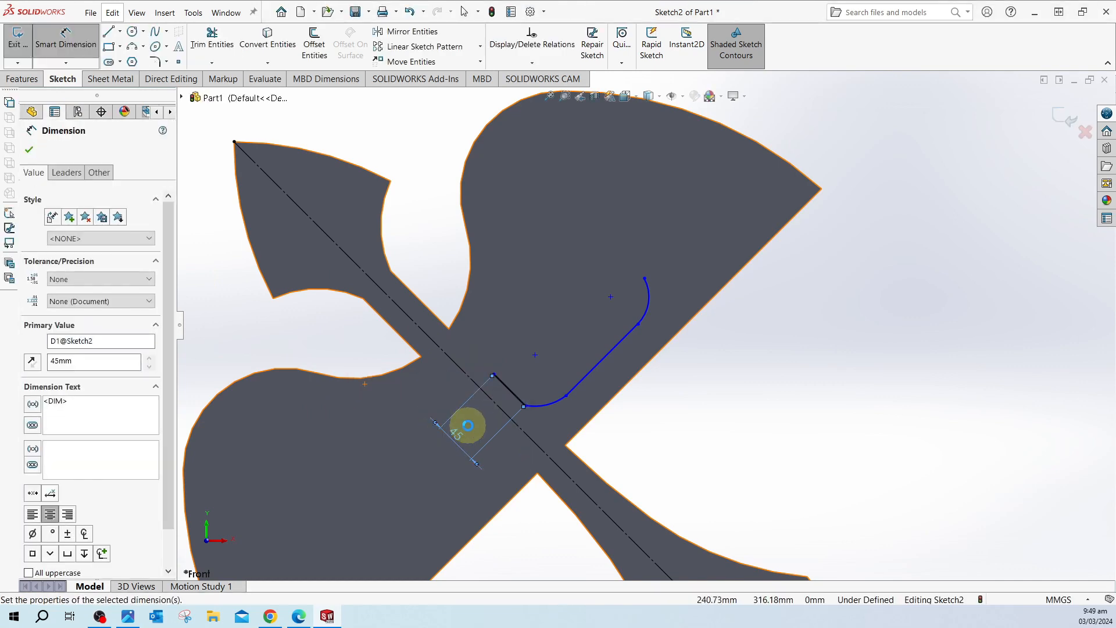
Step: Dimension the distance between the long diagonal line and the upper wing's straight edge as 30 mm
click(625, 341)
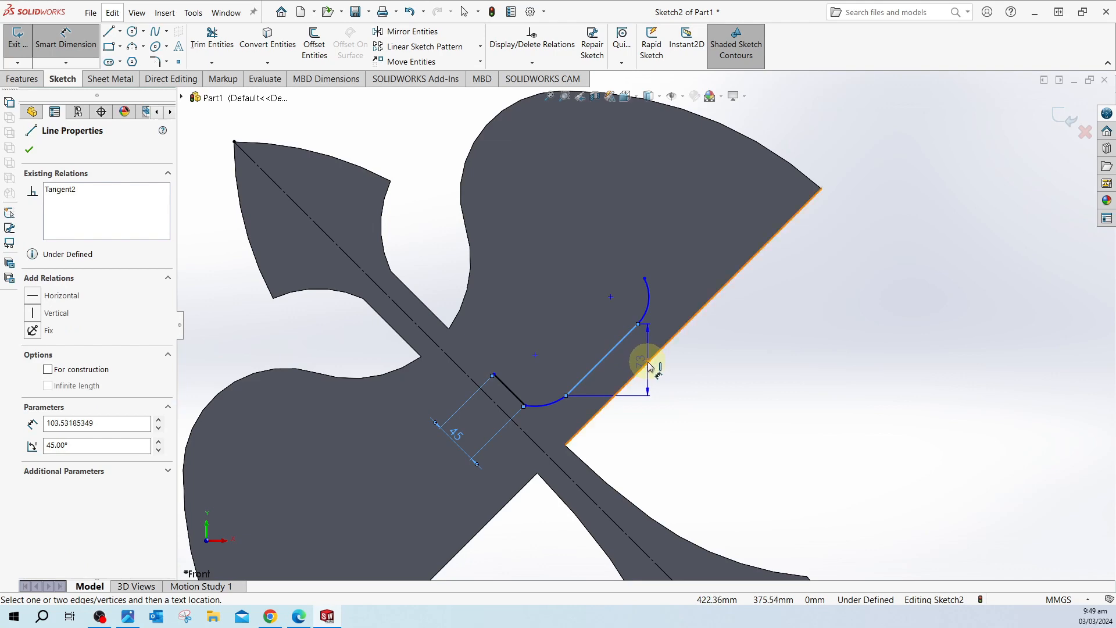
click(647, 347)
click(651, 349)
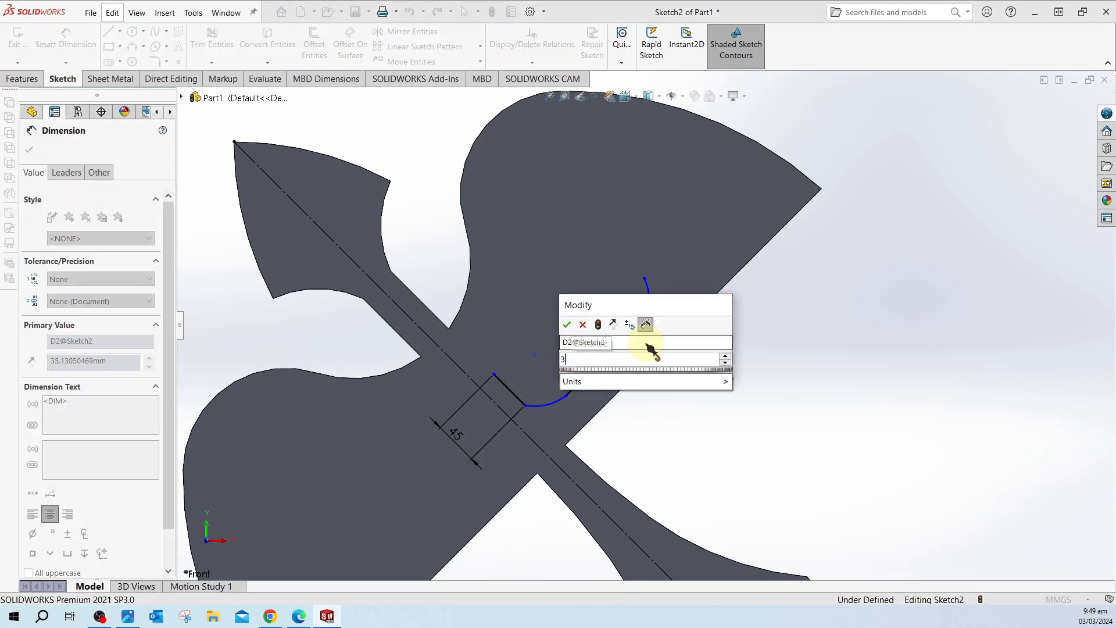
key(Return)
key(Escape)
Step: Make the lower arc tangent to the long diagonal line
scroll(662, 385, up, 2)
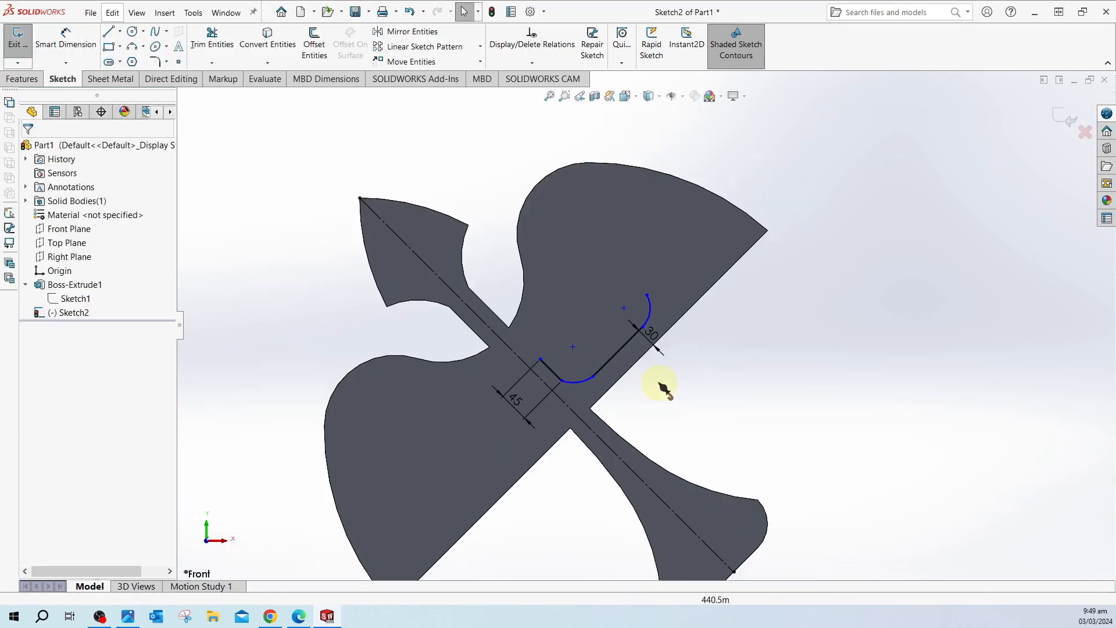
scroll(646, 378, down, 2)
click(563, 377)
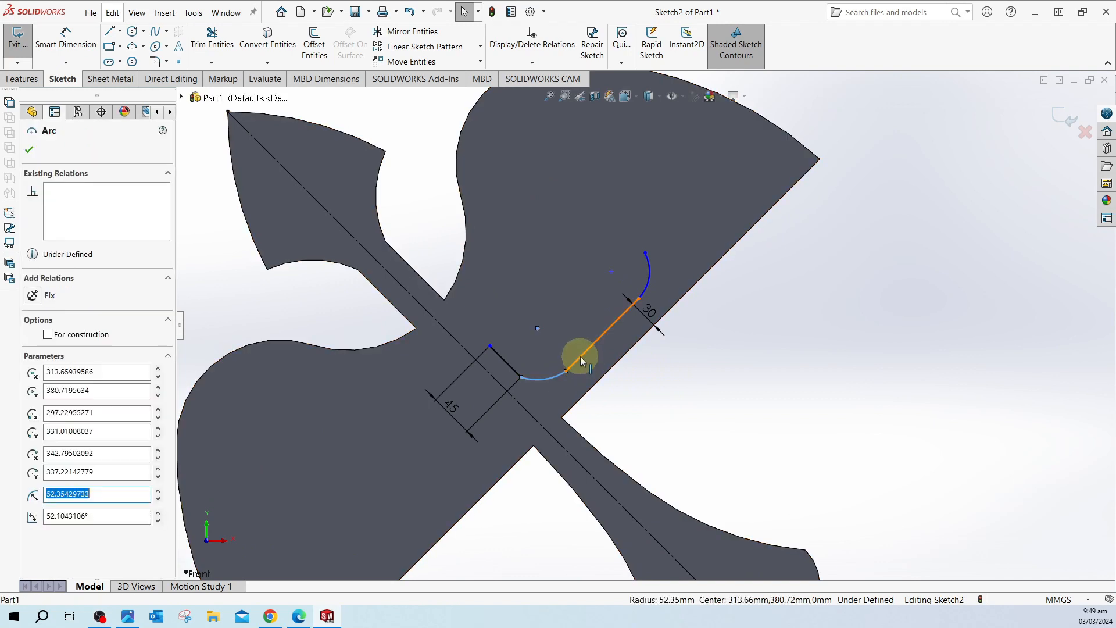
ctrl+click(570, 366)
click(33, 272)
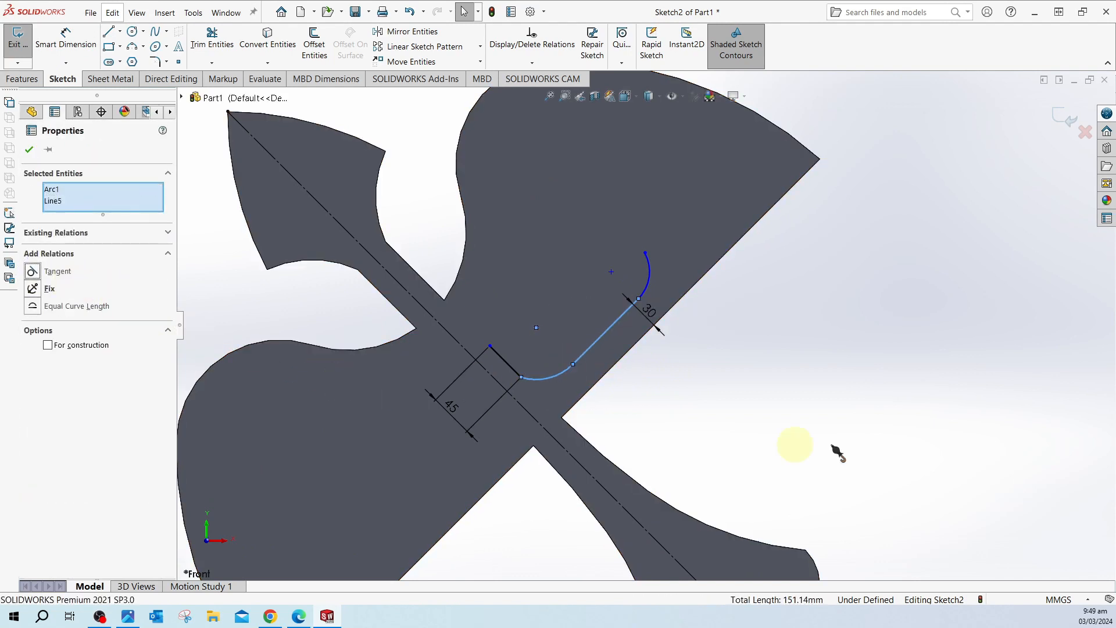
click(754, 419)
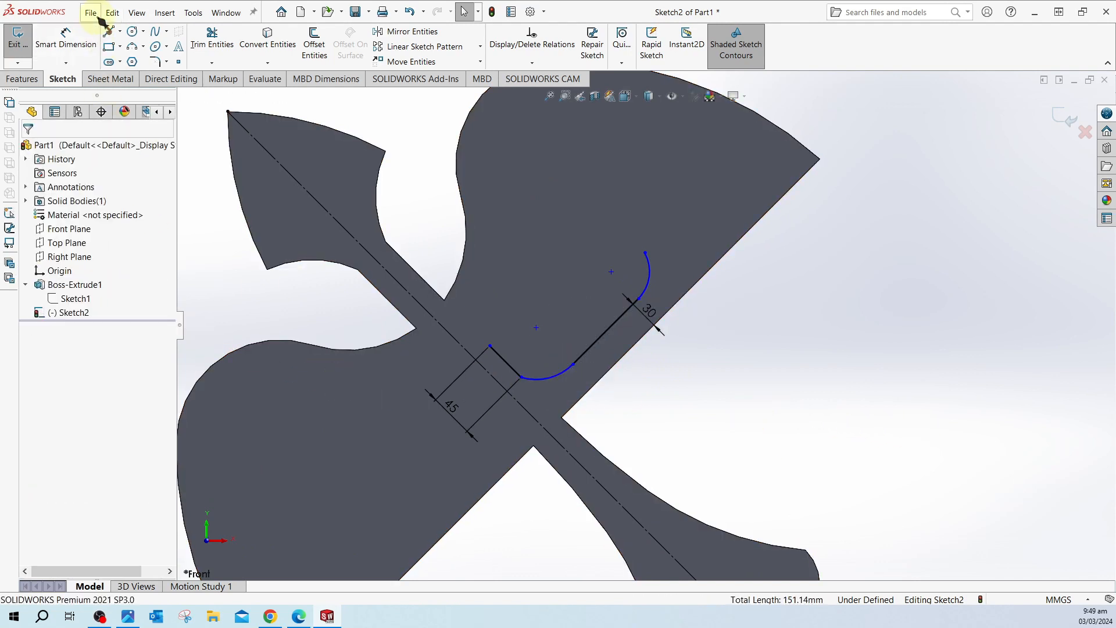
Step: Dimension the distance from the short line's lower endpoint to the upper wing's straight edge as 56 mm
click(66, 36)
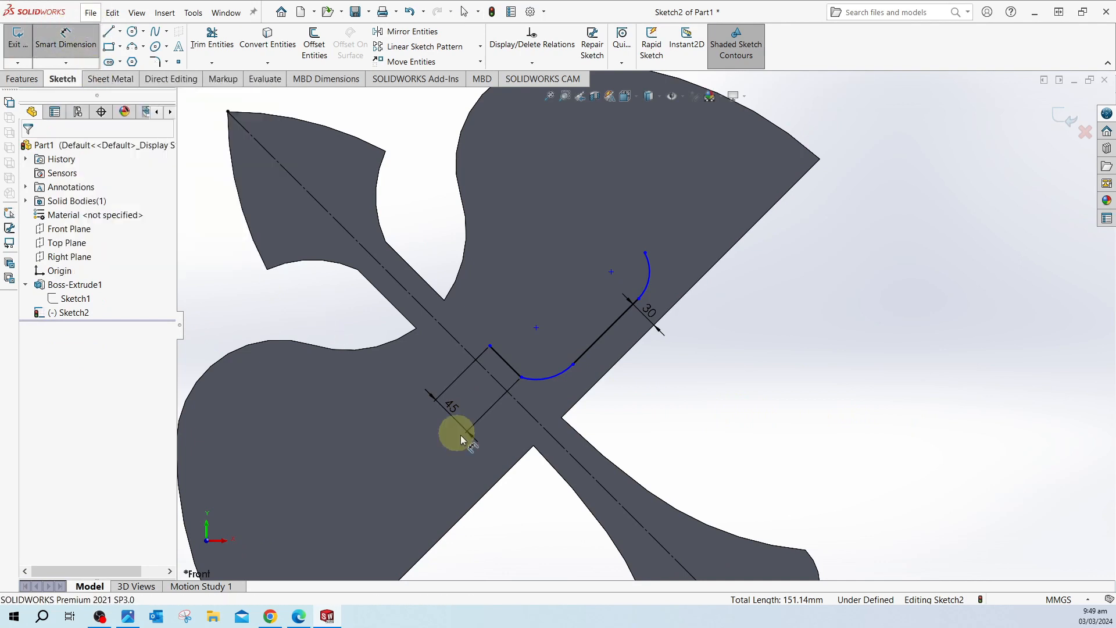
click(521, 379)
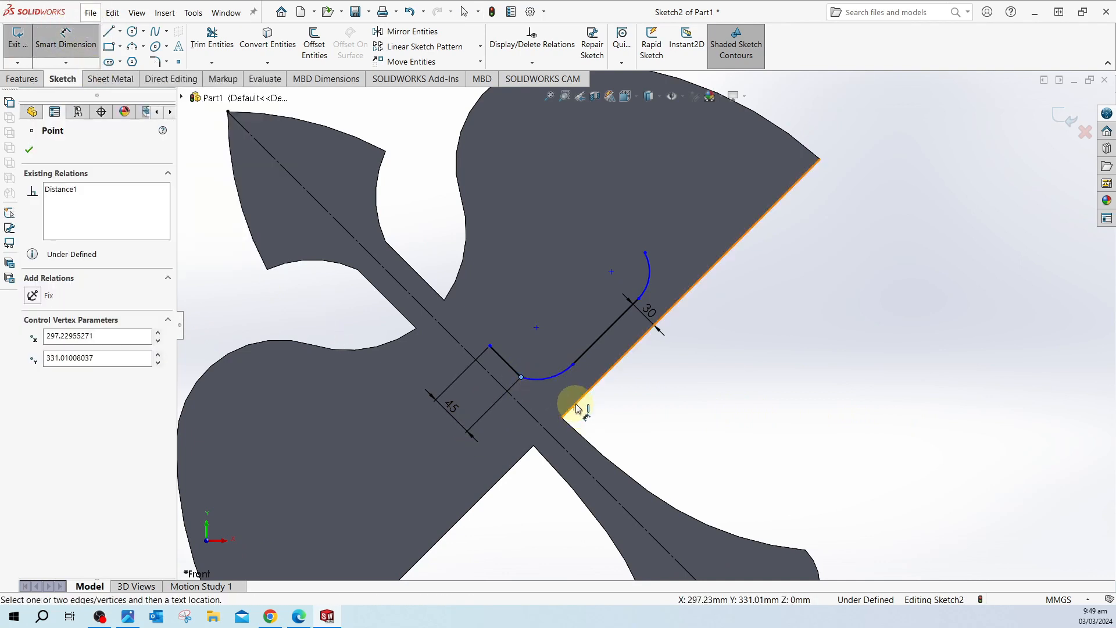
click(572, 407)
click(504, 441)
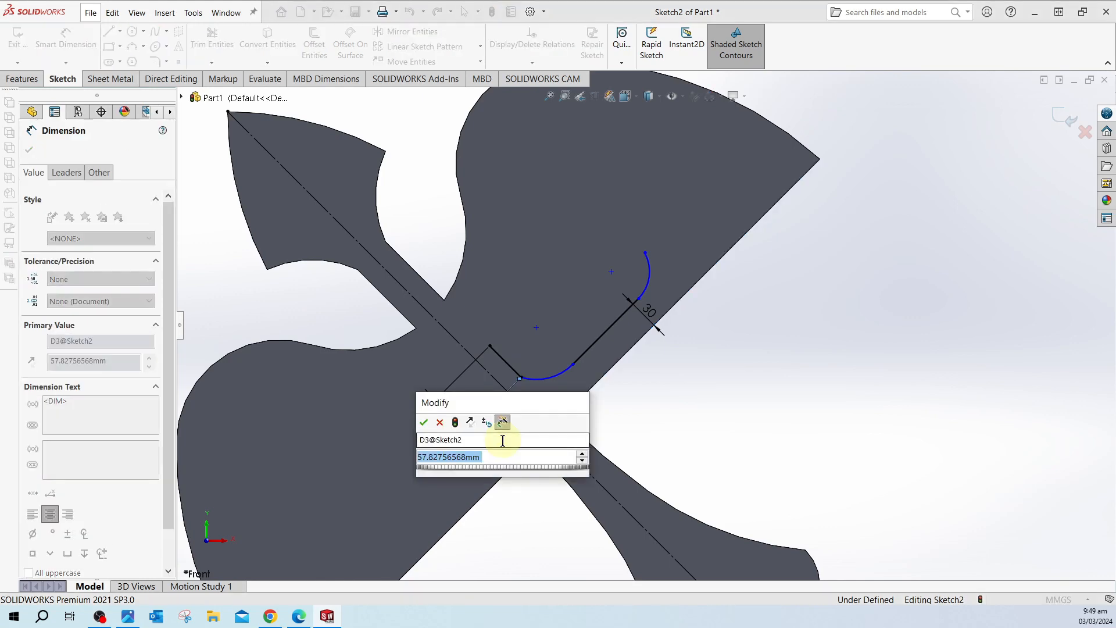
text(56)
key(Return)
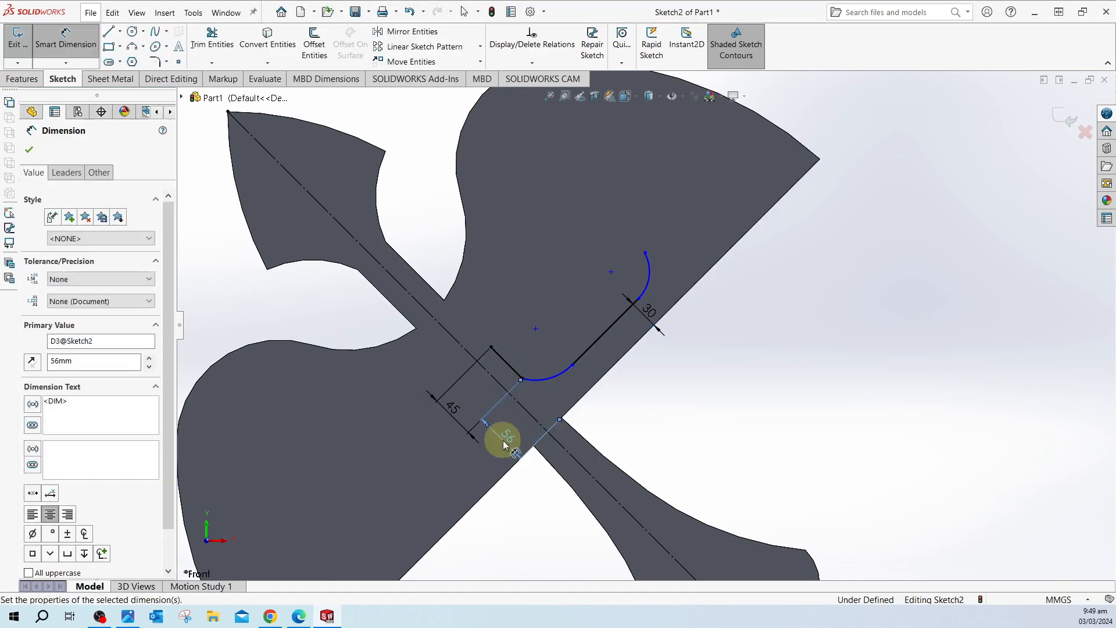
key(Escape)
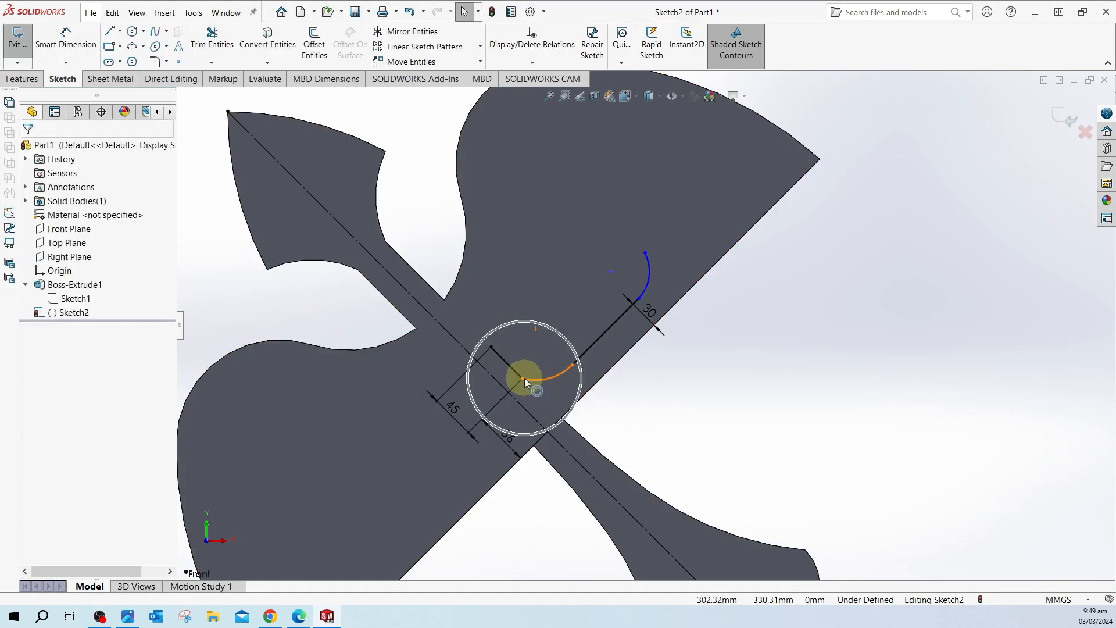
Step: Dimension the perpendicular distance from the short line to the endpoint shared by the lower arc and the long line as 76 mm
click(65, 36)
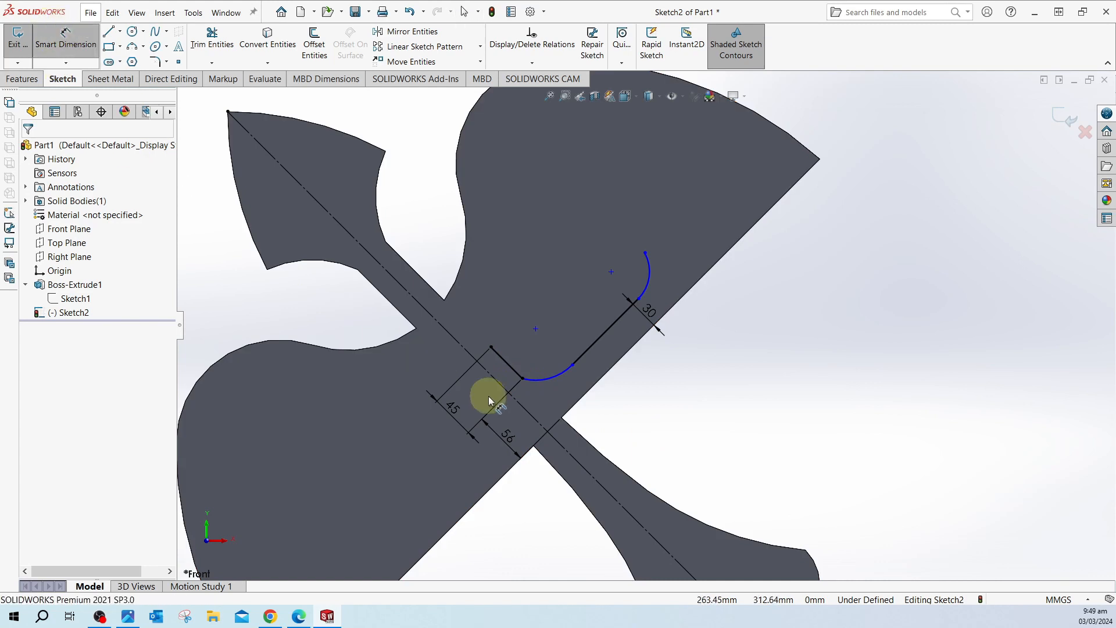
click(510, 367)
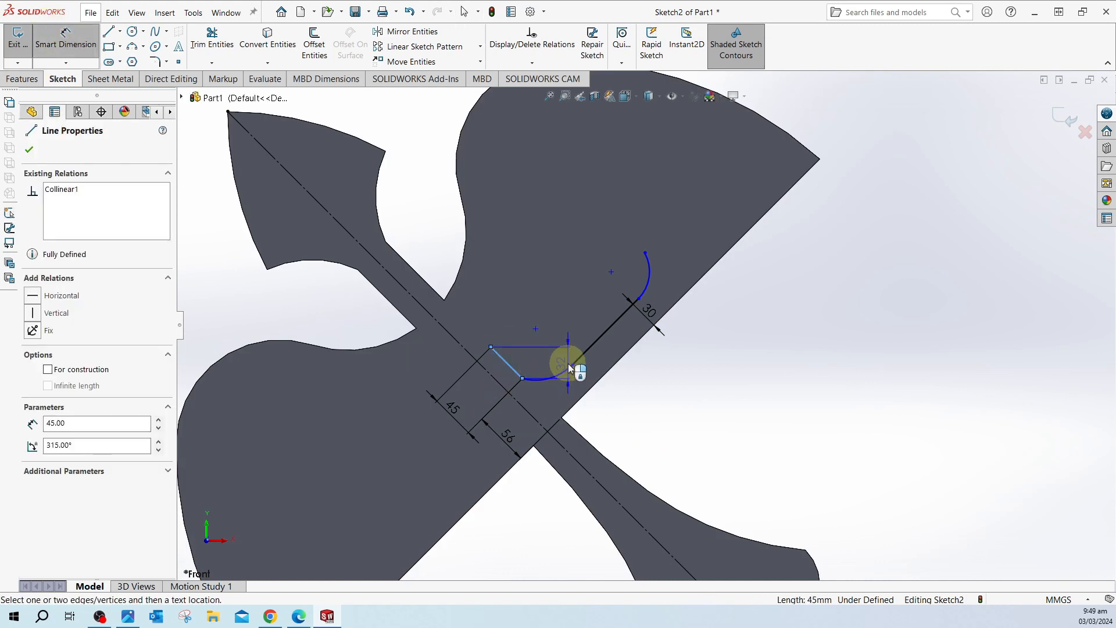
click(573, 367)
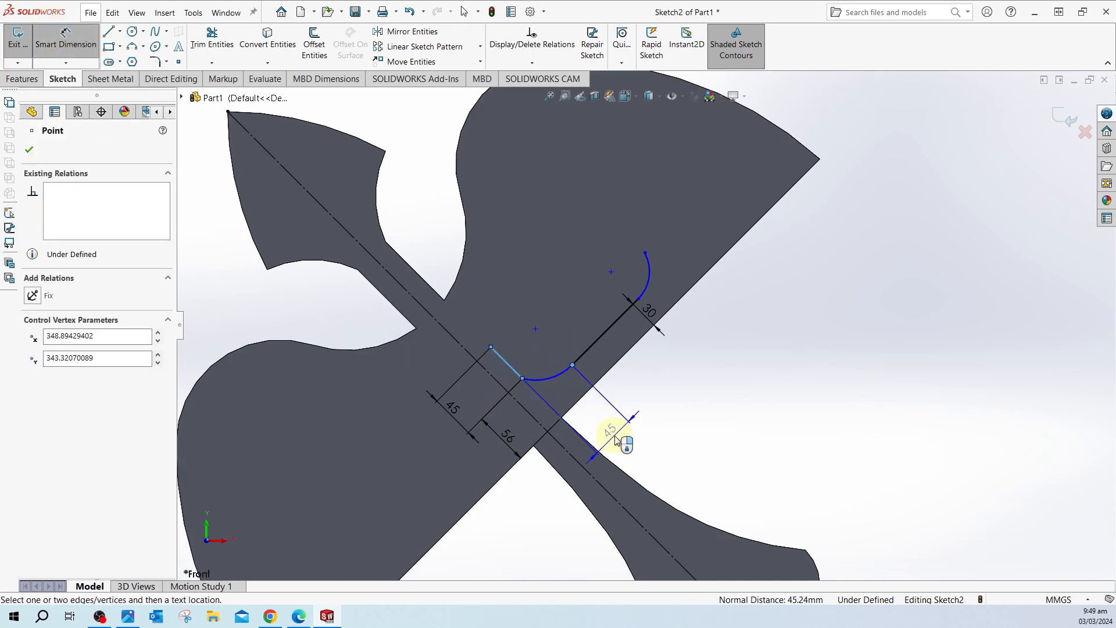
click(616, 439)
text(76)
key(Return)
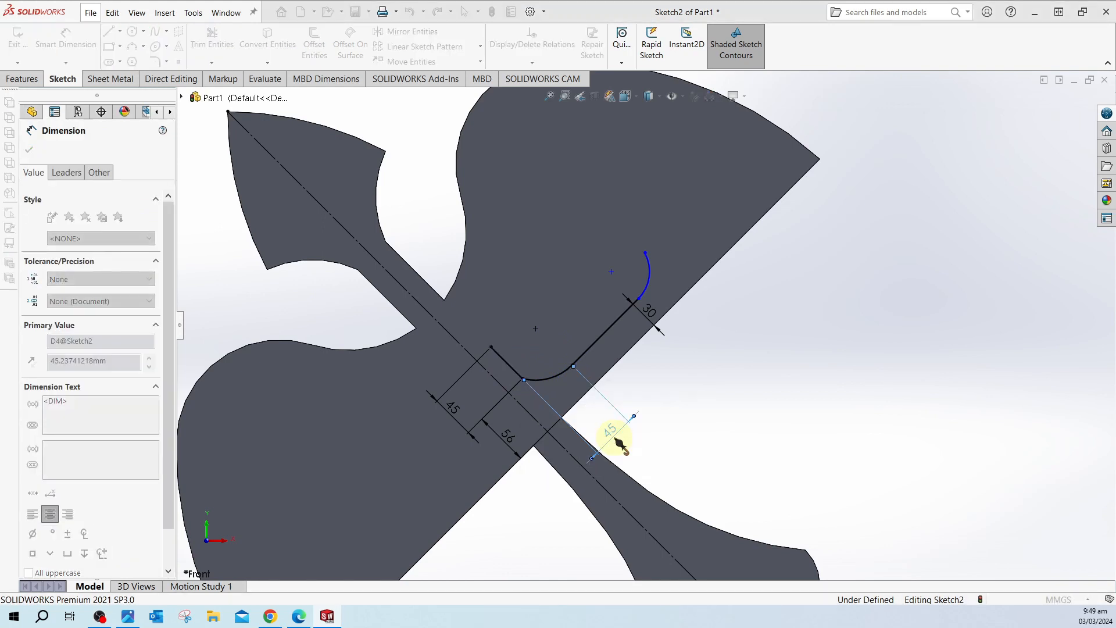
Step: Dimension the long diagonal line's length as 117 mm
click(623, 317)
click(663, 371)
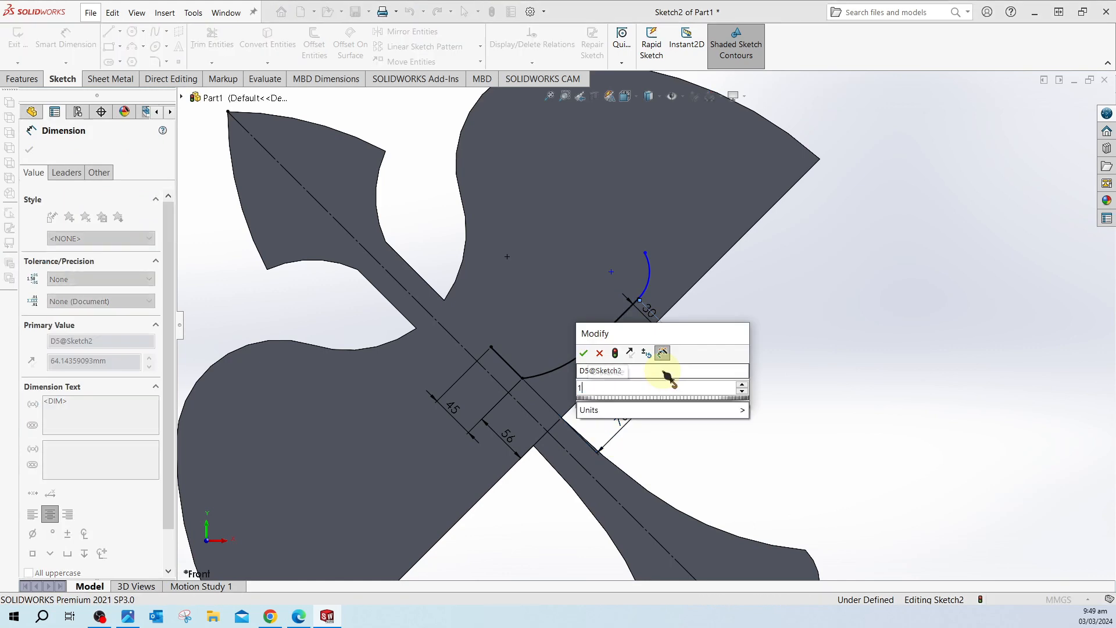
text(117)
key(Return)
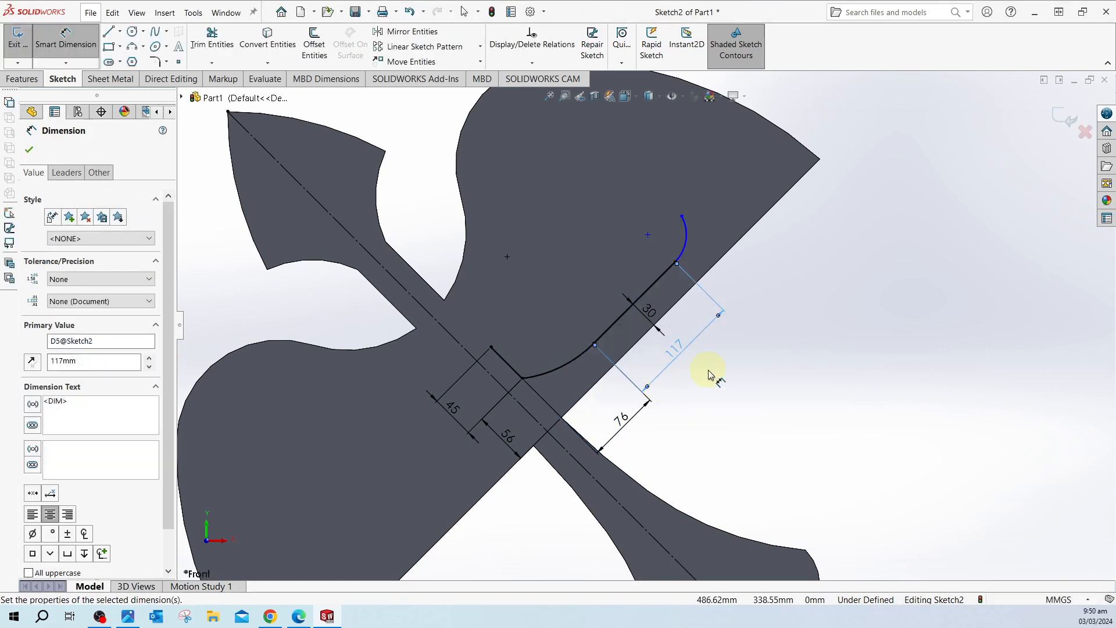
Step: Dimension the radius of the arc at the long line's outer end as 35 mm and check the long line's relations
click(687, 239)
click(770, 280)
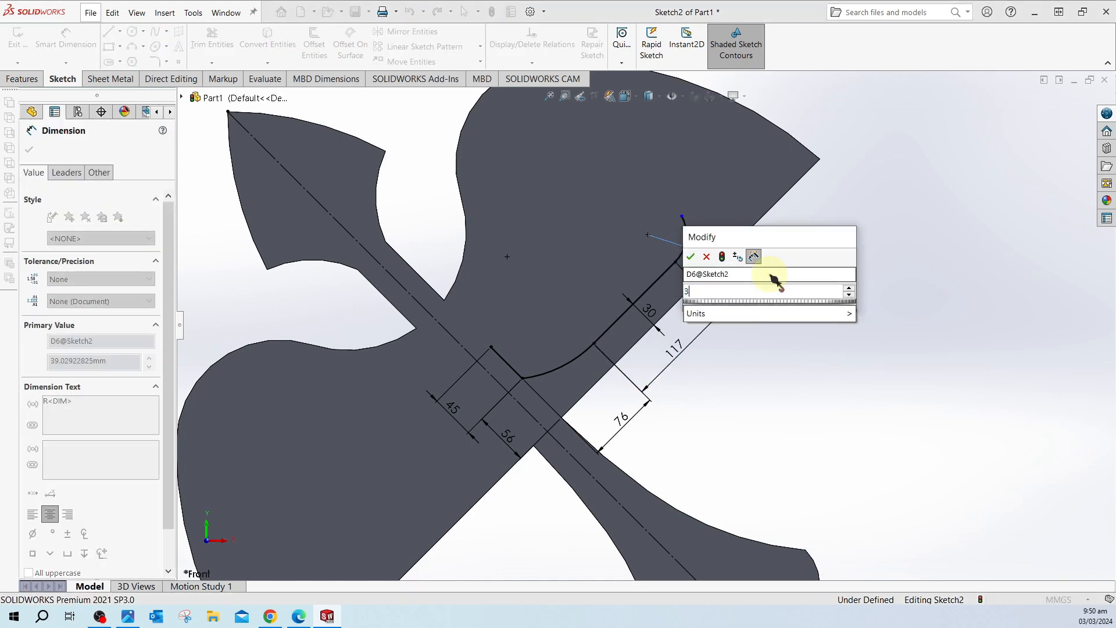
text(35)
key(Return)
key(Escape)
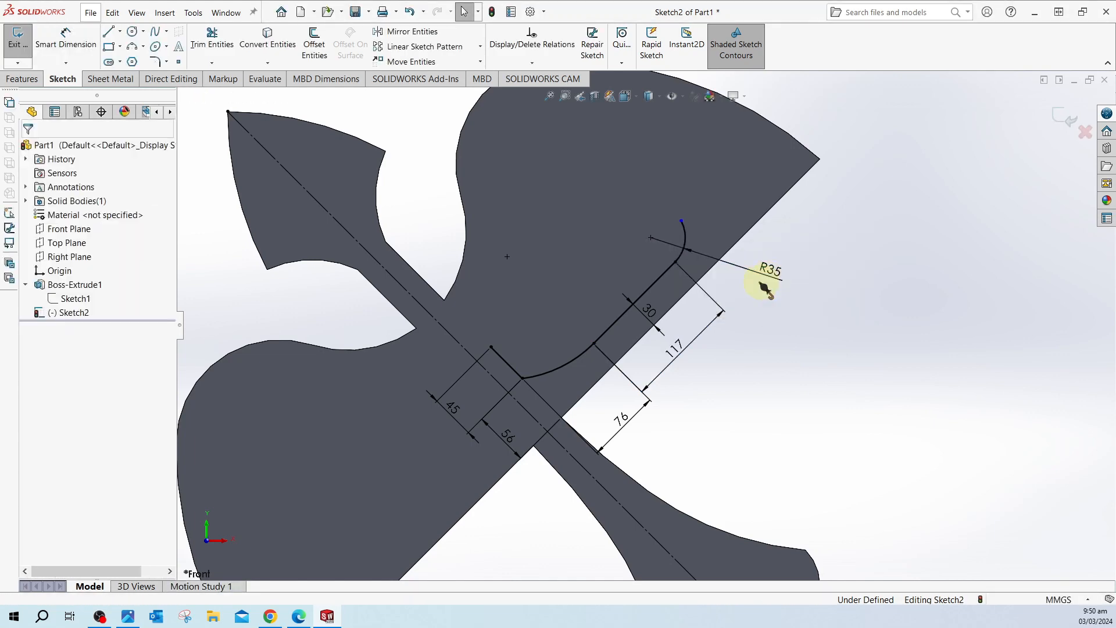
click(671, 267)
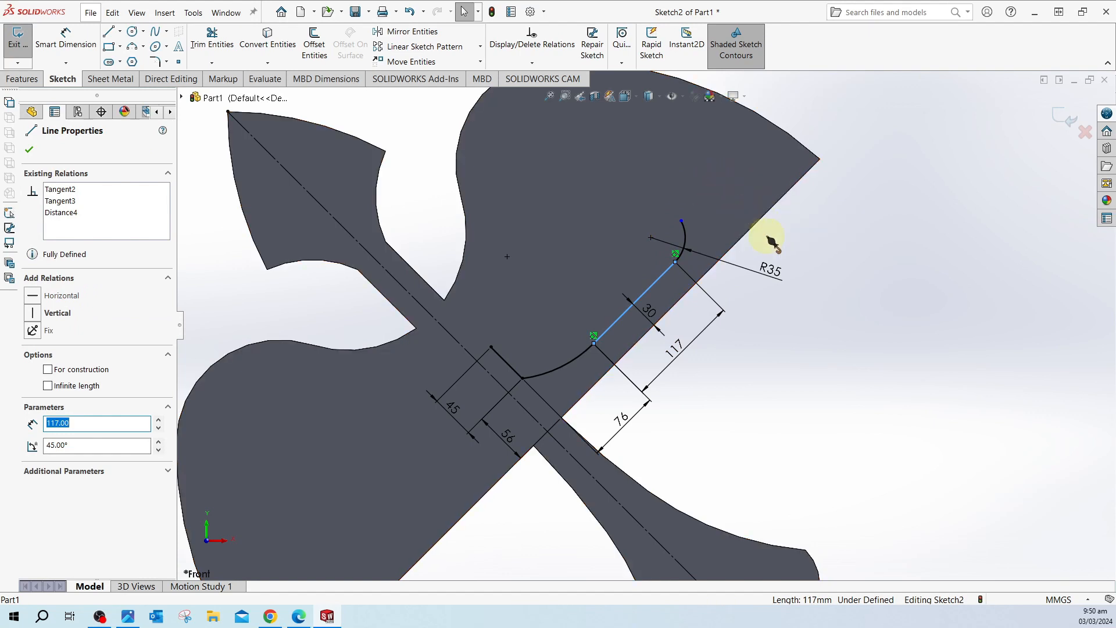
Step: Dimension the perpendicular distance from the long diagonal line to the R35 arc's free endpoint as 19 mm
click(66, 40)
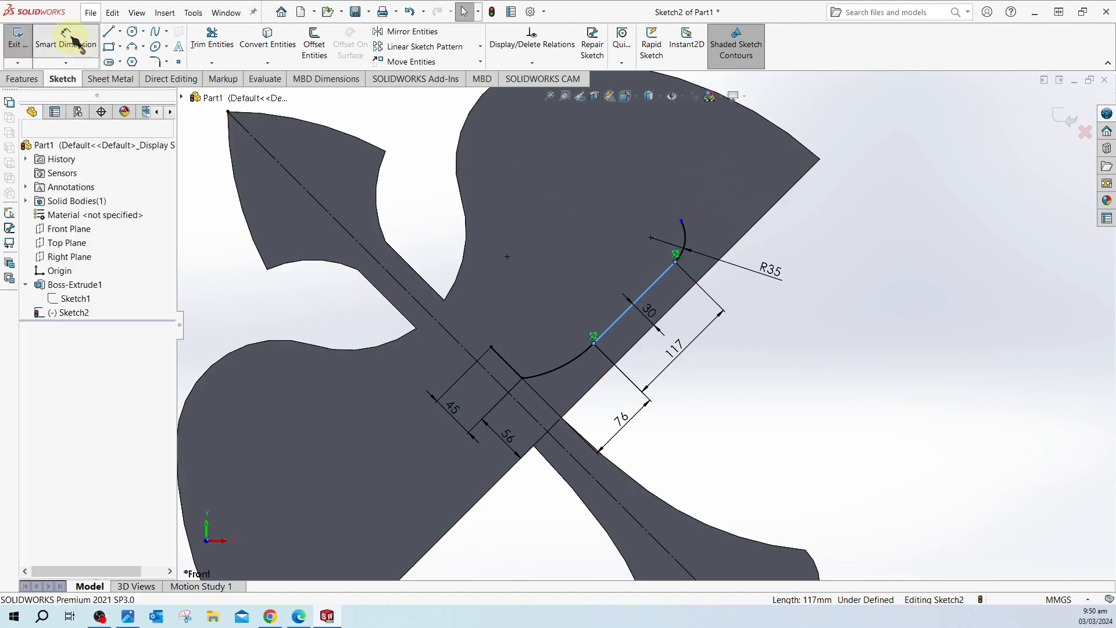
click(661, 283)
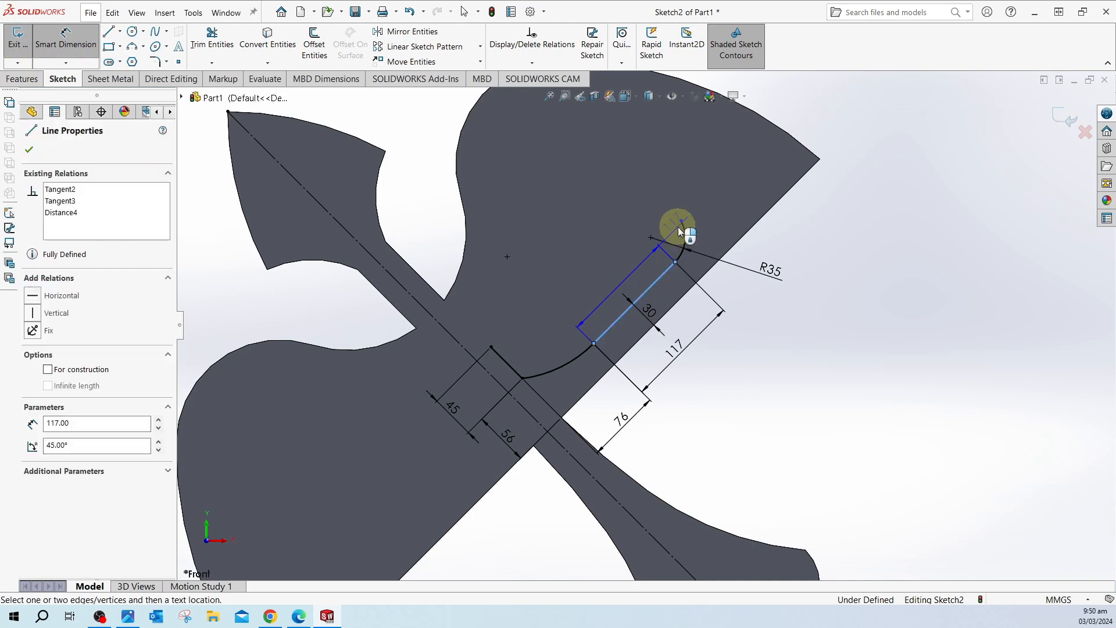
click(681, 221)
click(744, 185)
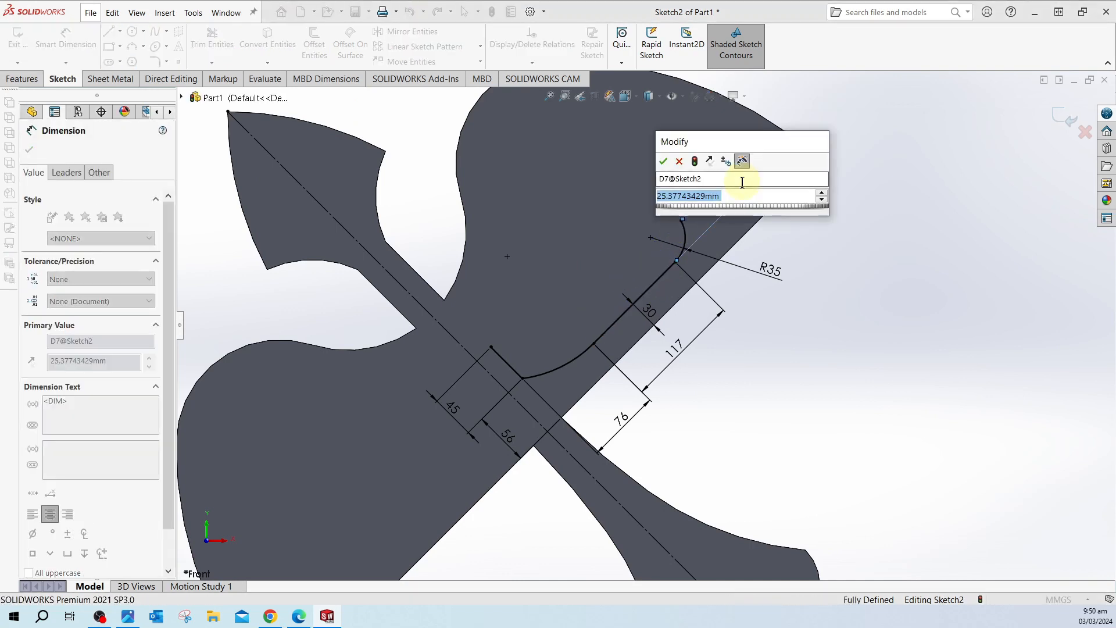
text(19)
key(Return)
key(Escape)
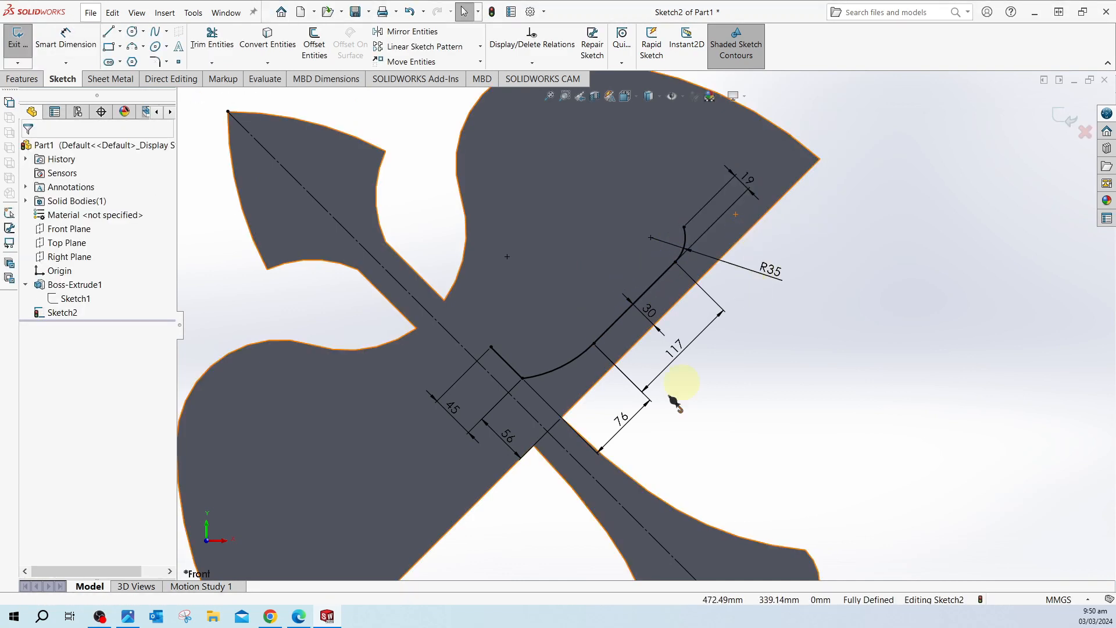
Step: Switch to the DN-AR001 PDF drawing in Edge, examine the cutout's upper arcs beyond the R35 arc, and return to SOLIDWORKS
click(309, 619)
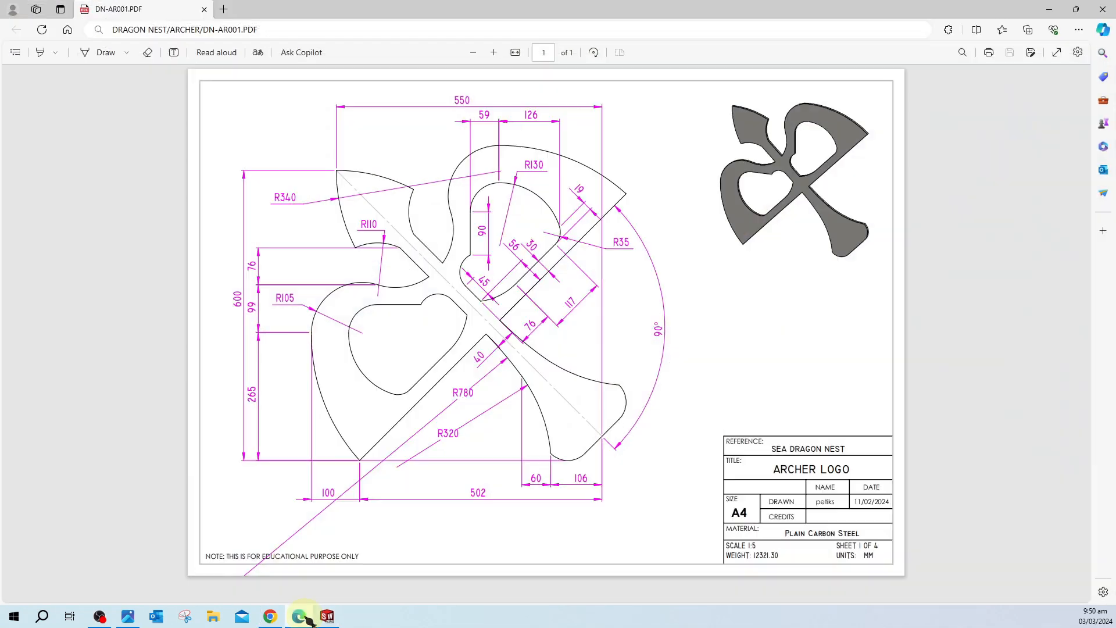
click(621, 258)
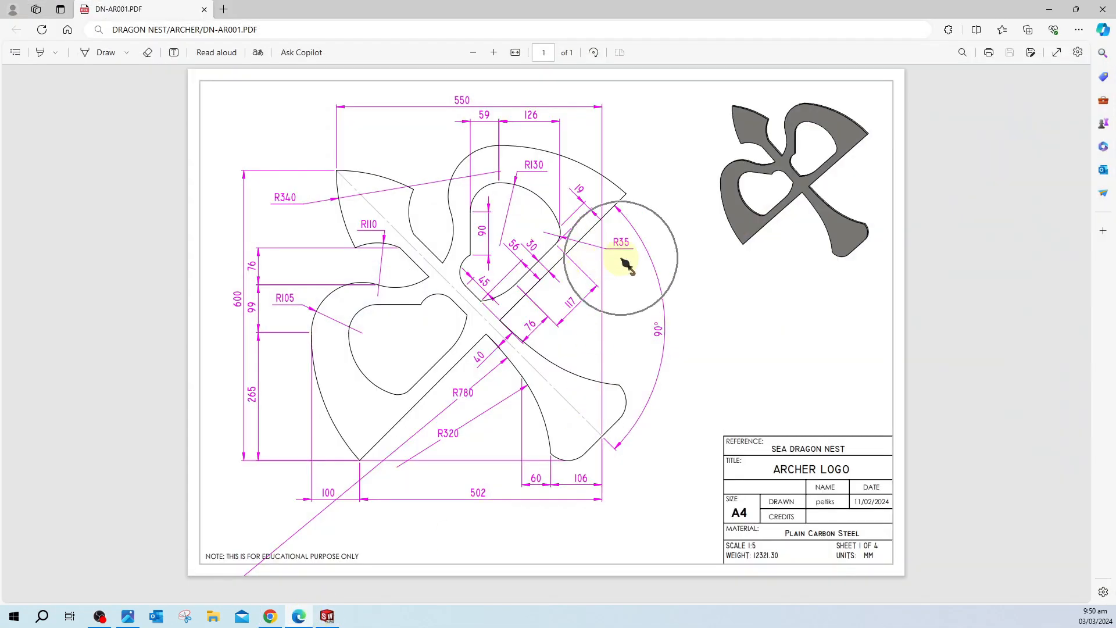
click(553, 222)
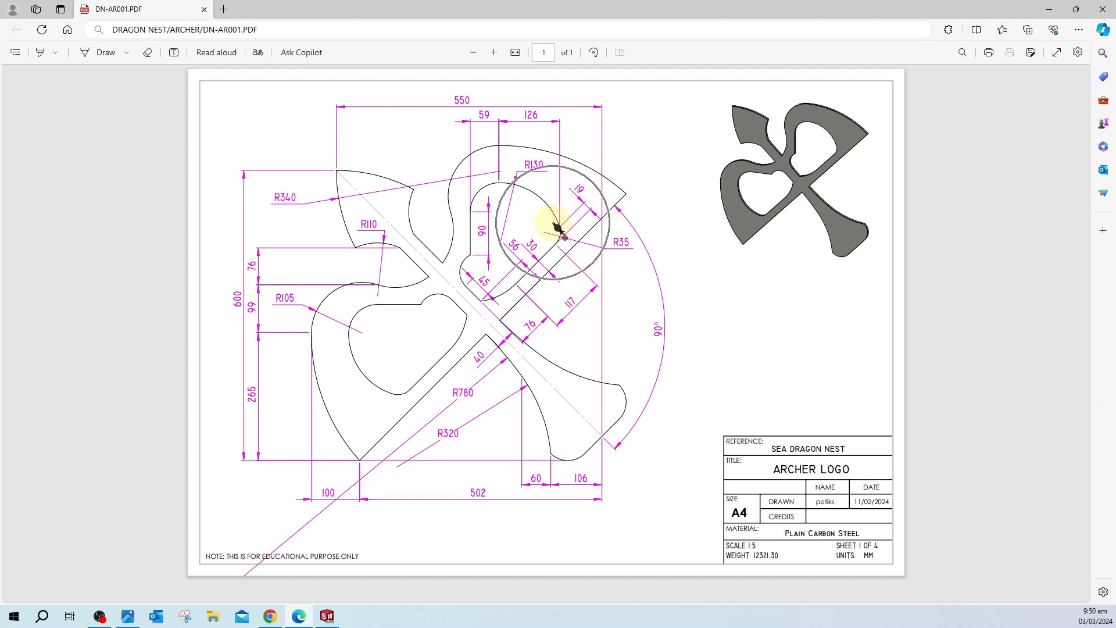
click(501, 186)
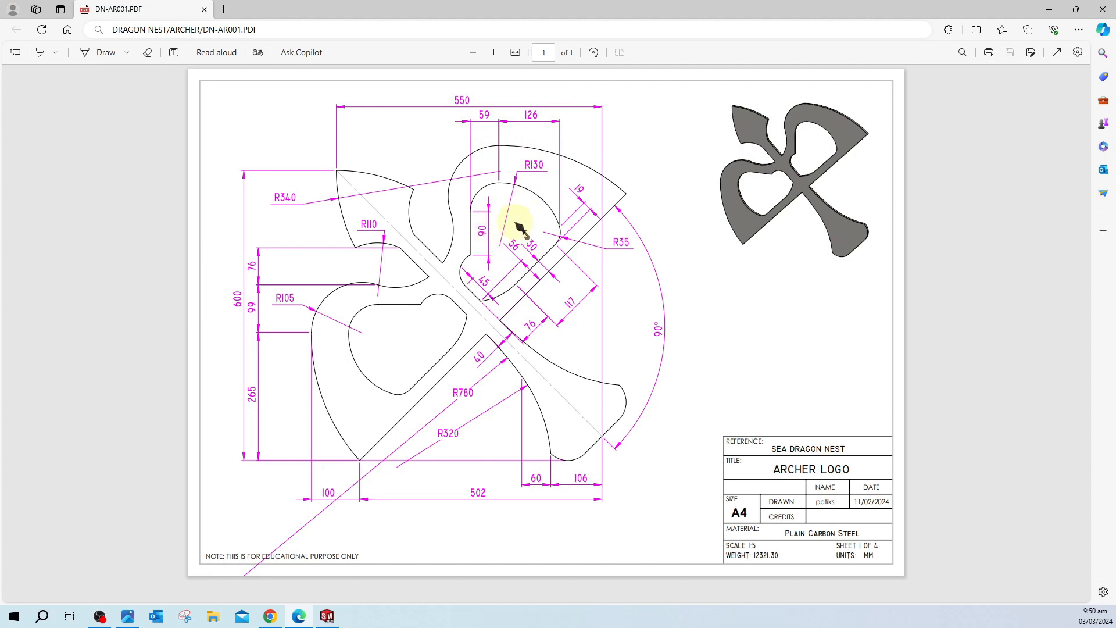
click(326, 617)
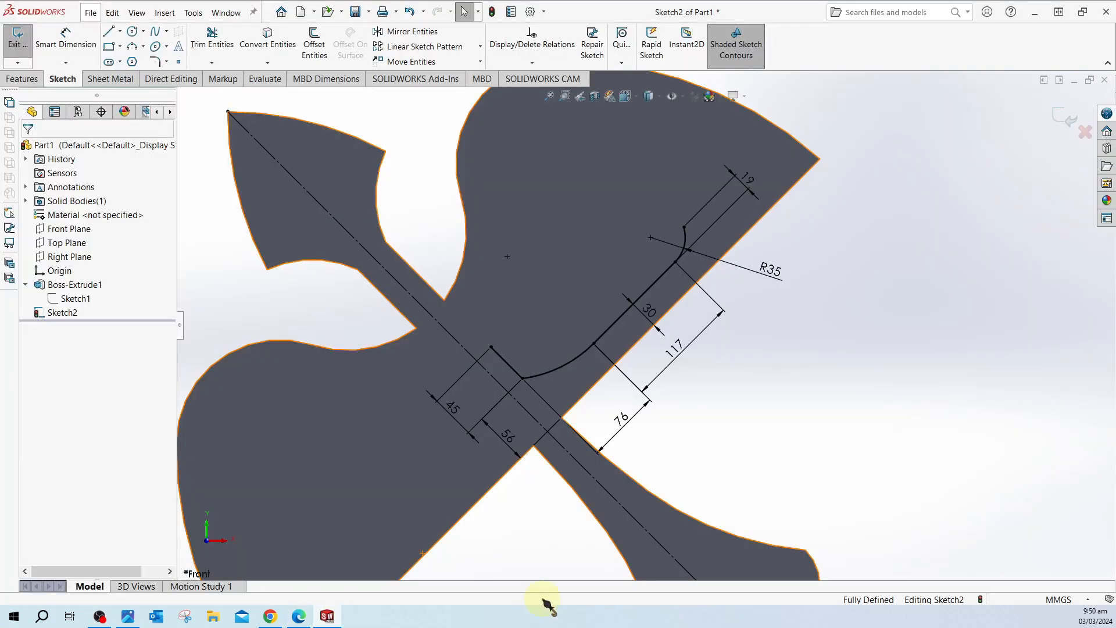
scroll(567, 326, up, 3)
scroll(627, 249, down, 3)
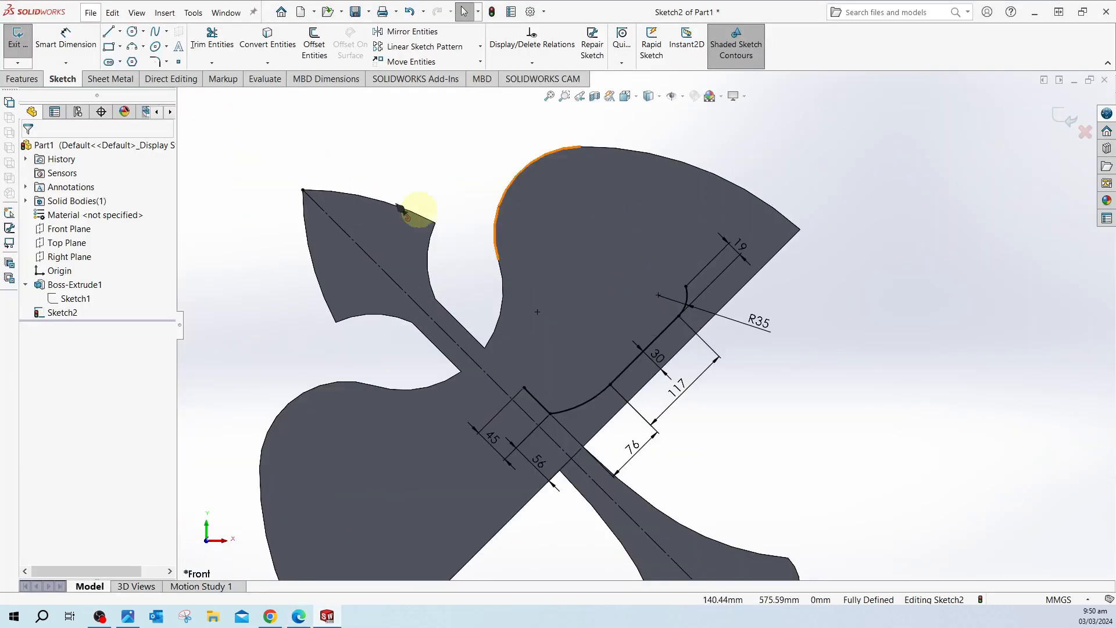
Step: Sketch two connected three-point arcs from the R35 arc's free end over the cutout's top, with radii of about 83 mm and 69 mm
click(134, 48)
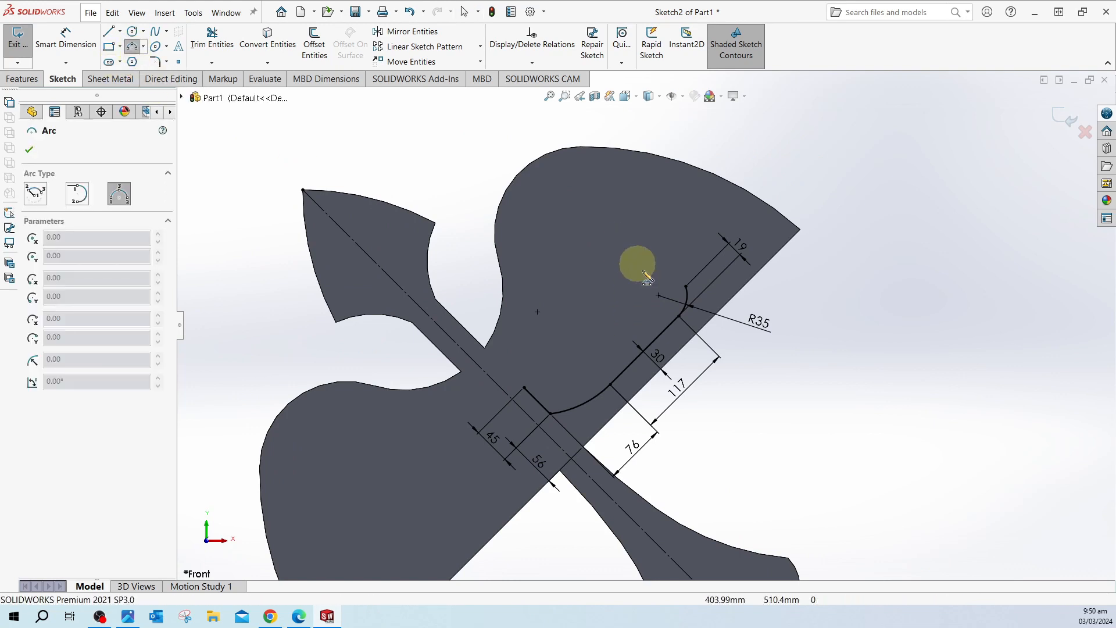
click(687, 286)
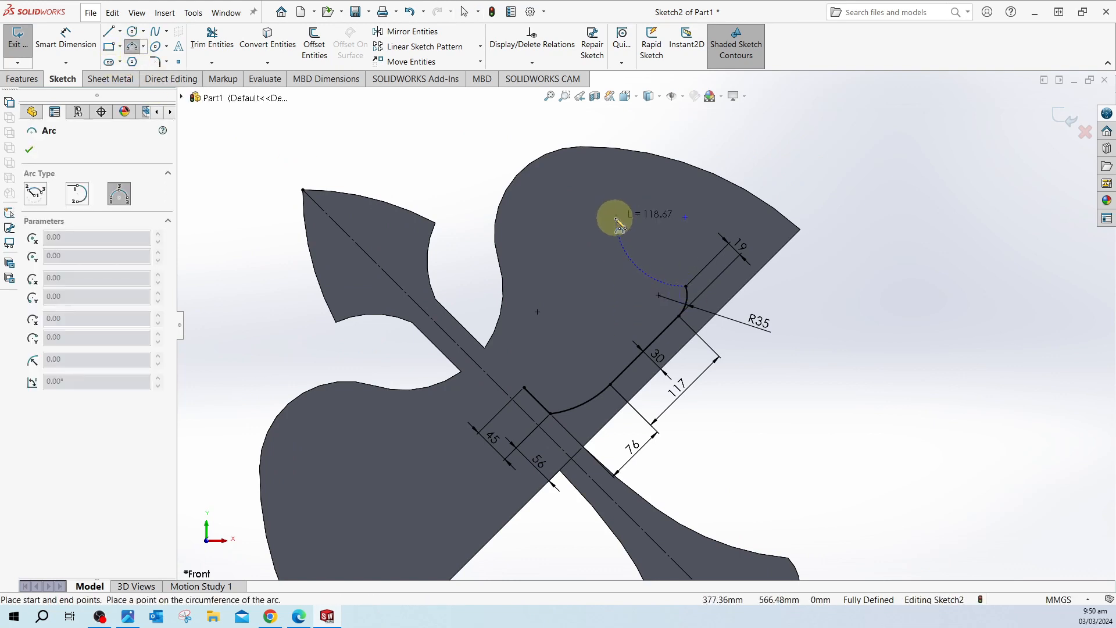
click(608, 215)
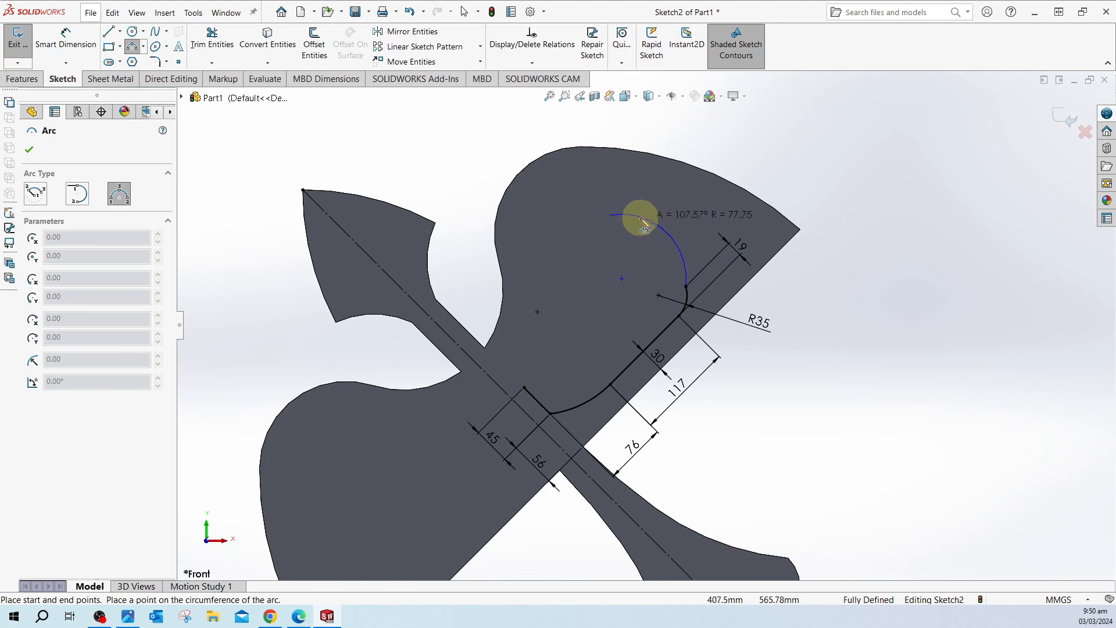
click(639, 218)
click(610, 216)
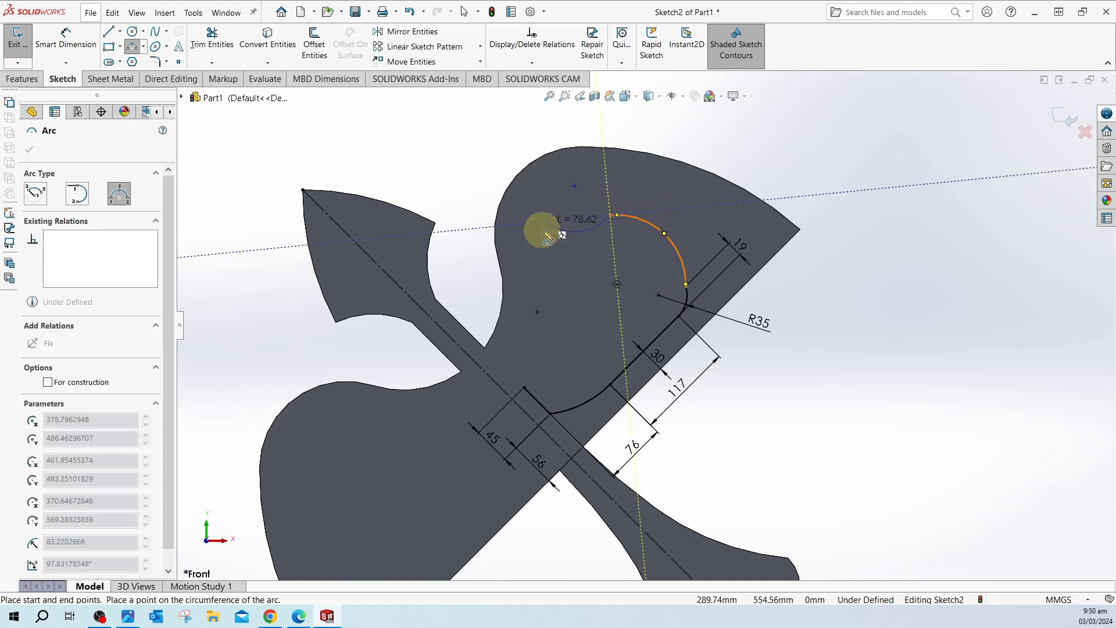
click(551, 259)
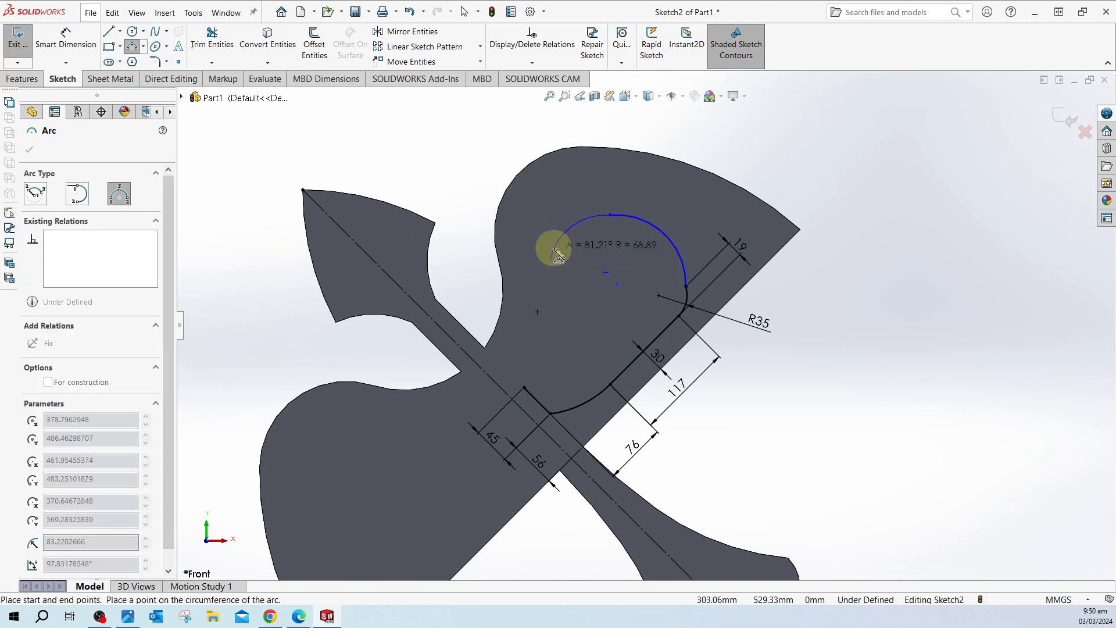
click(545, 249)
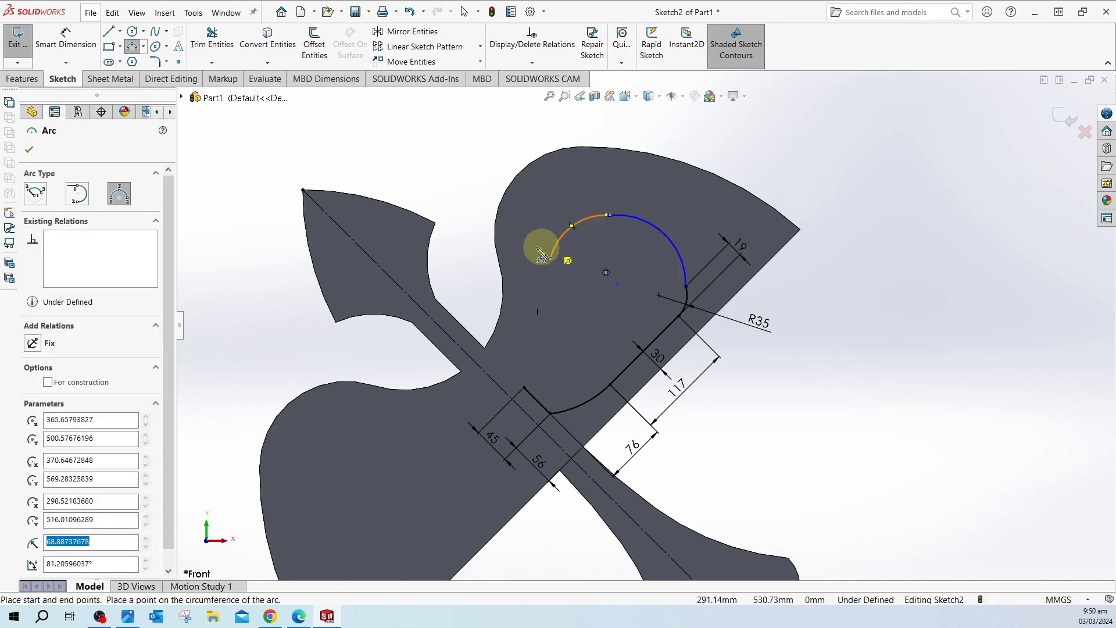
Step: Draw a line about 78 mm long downward from the second arc's free end and make it vertical
click(109, 33)
click(551, 259)
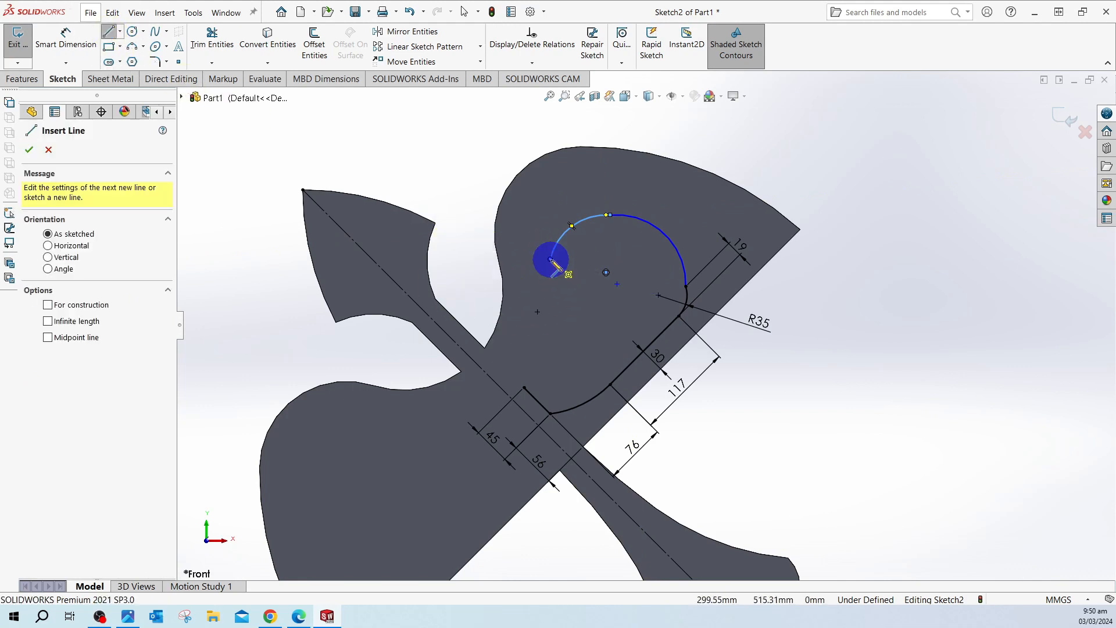
click(556, 323)
key(Escape)
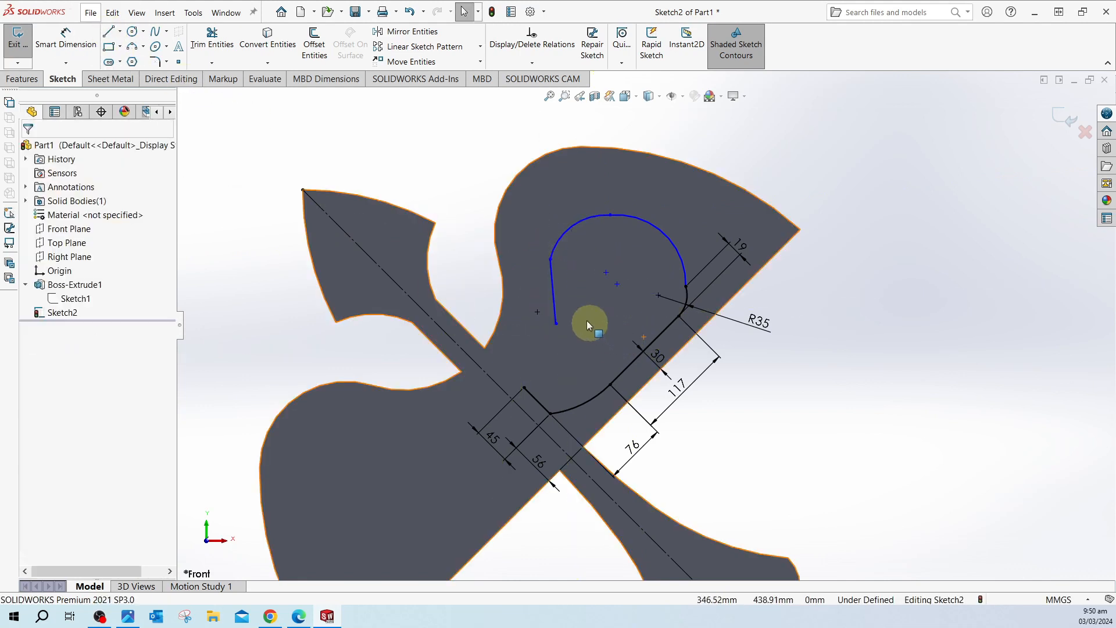
click(555, 302)
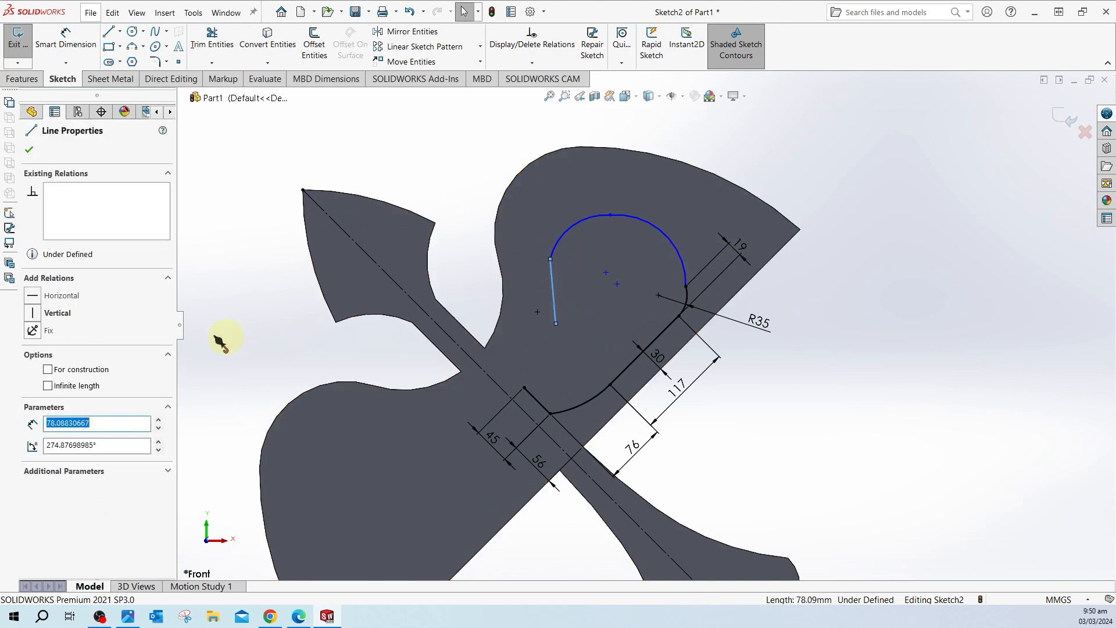
click(34, 314)
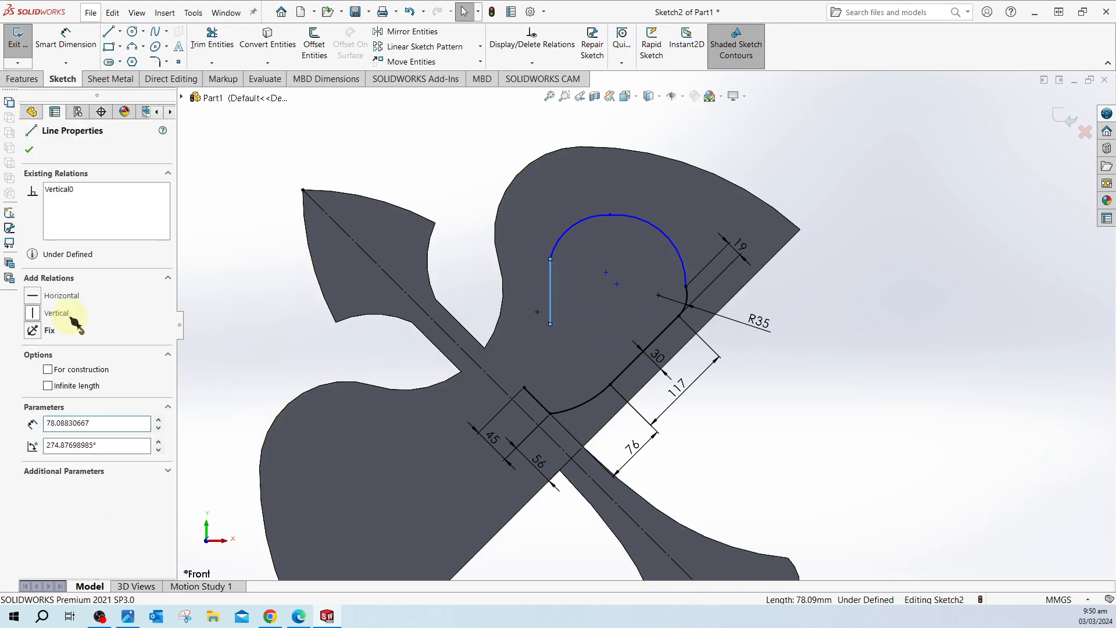
click(506, 198)
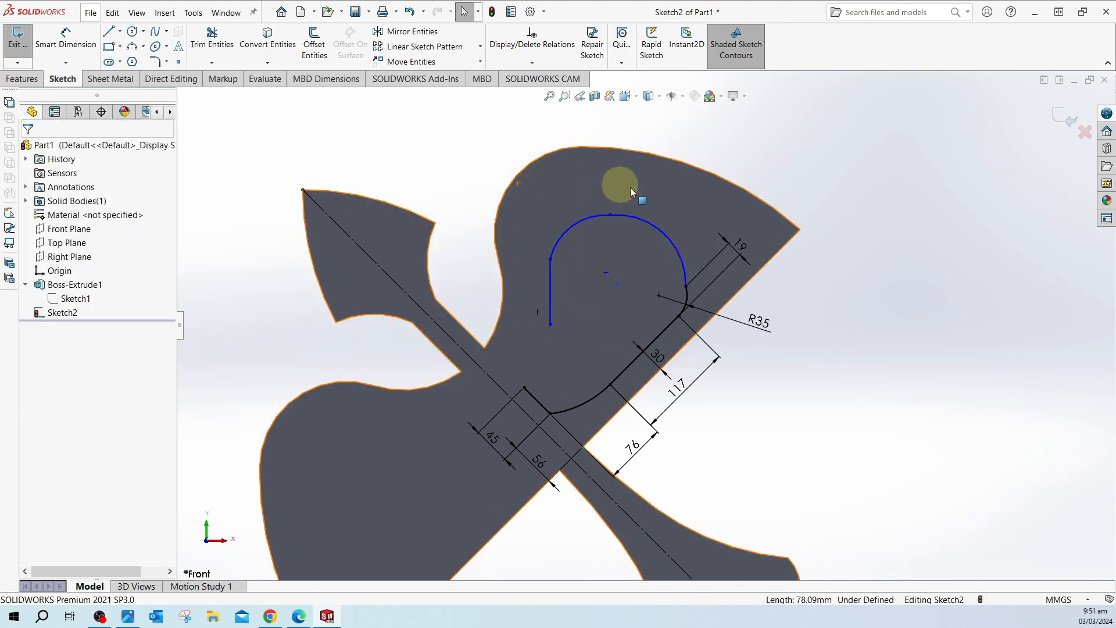
Step: Make the larger upper arc tangent to the R35 arc
click(676, 254)
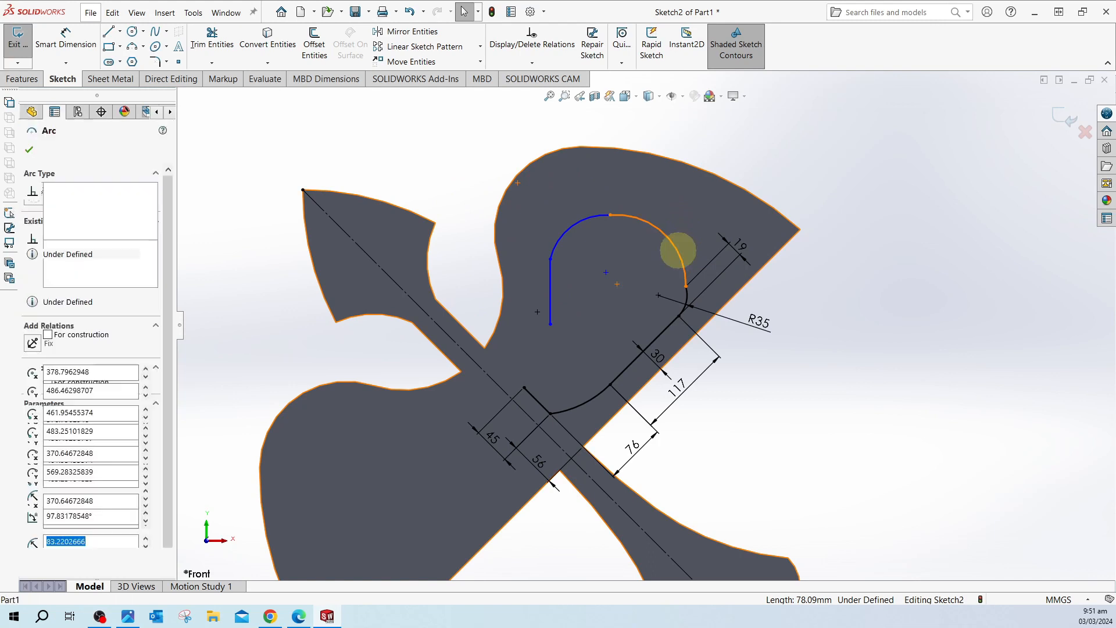
ctrl+click(687, 295)
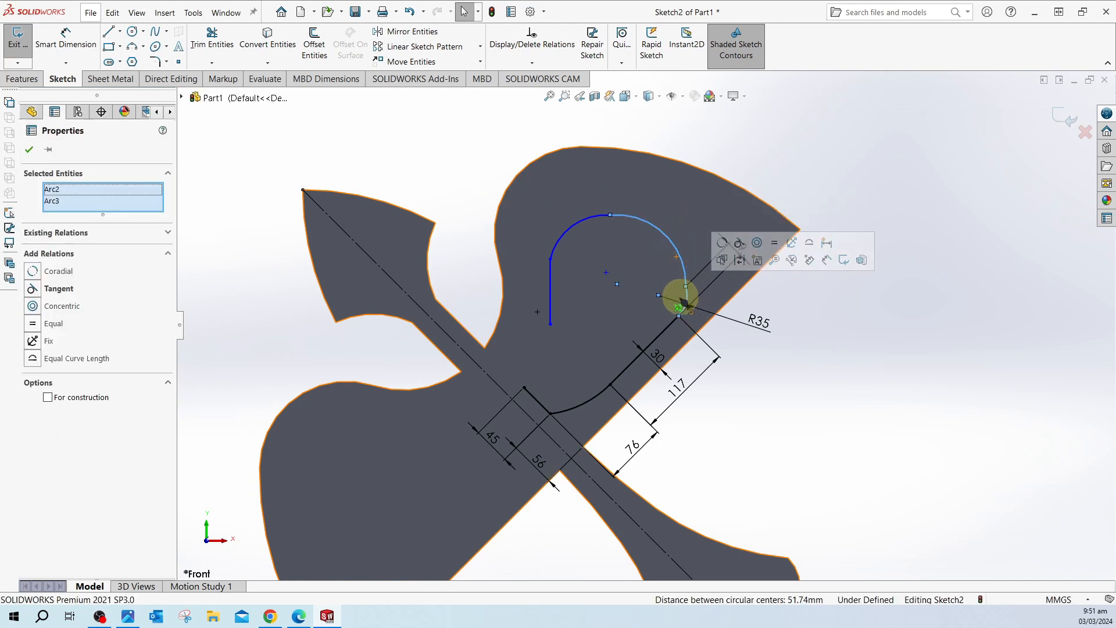
click(32, 289)
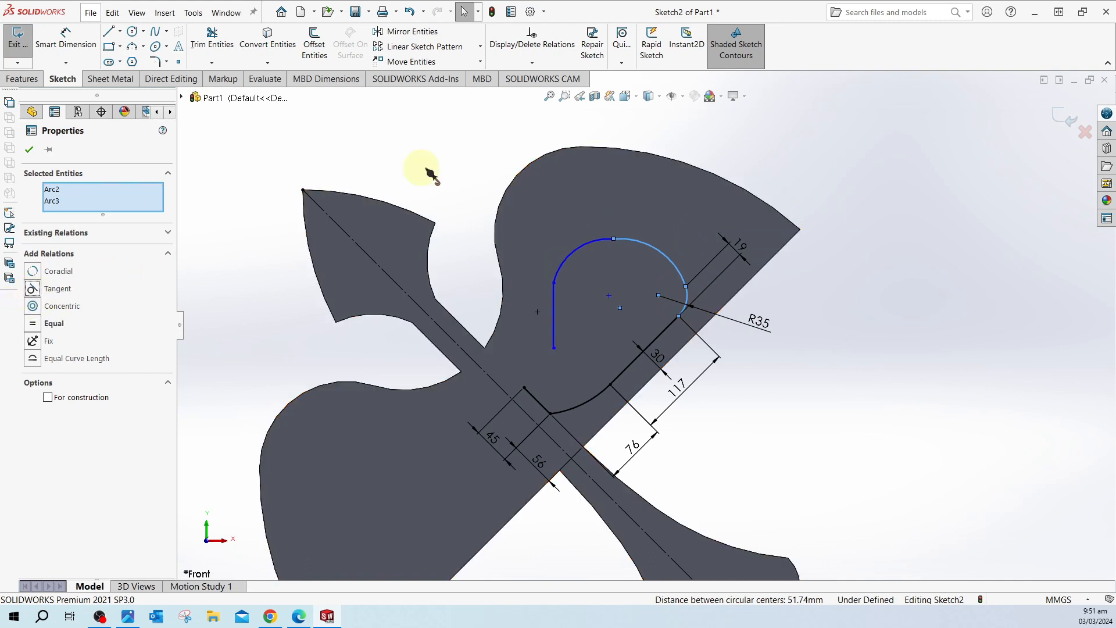
click(588, 255)
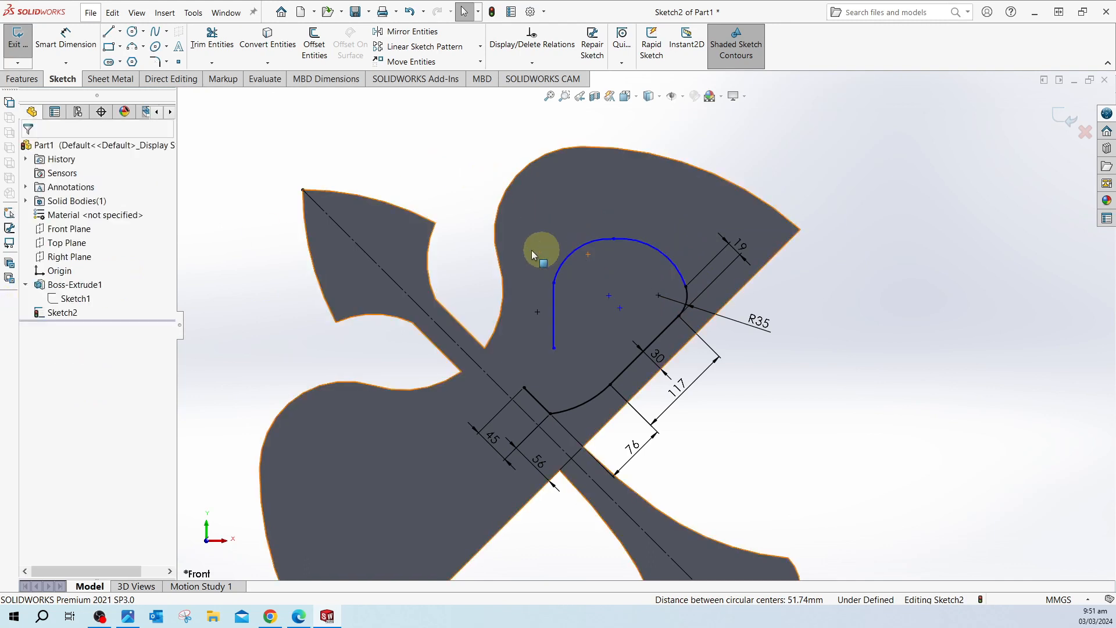
Step: Make the two upper arcs of the cutout tangent to each other
click(586, 246)
ctrl+click(643, 241)
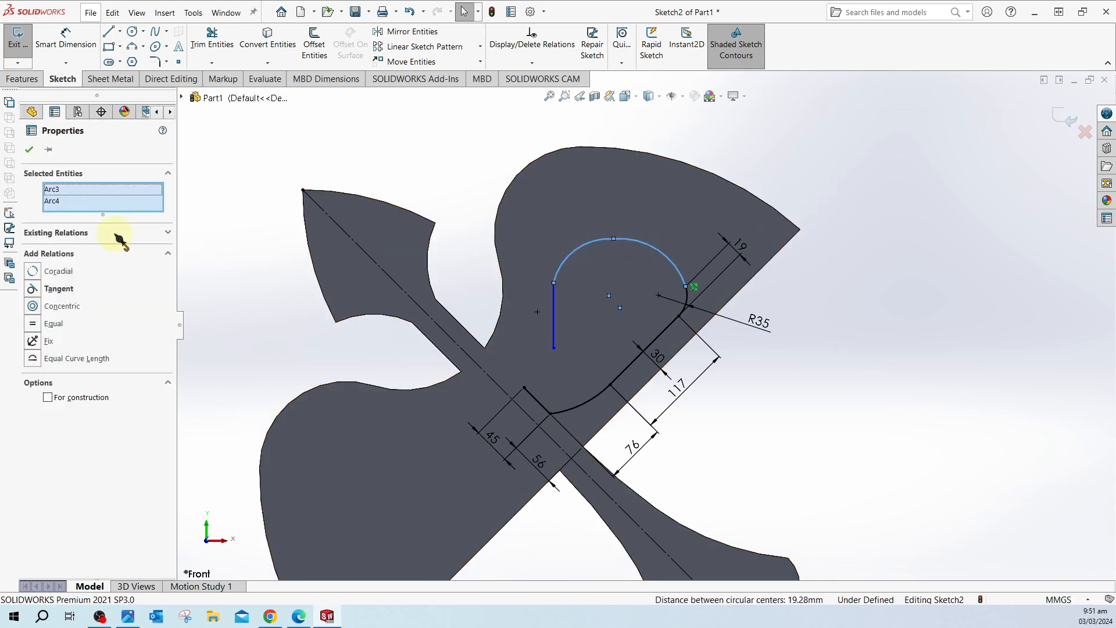
click(32, 289)
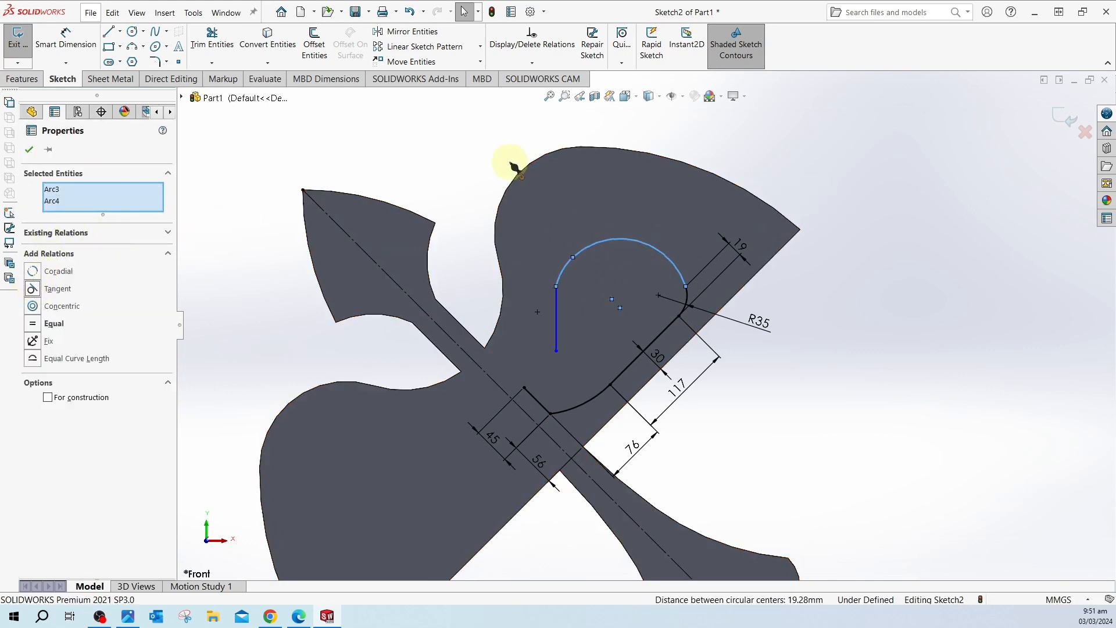
key(Escape)
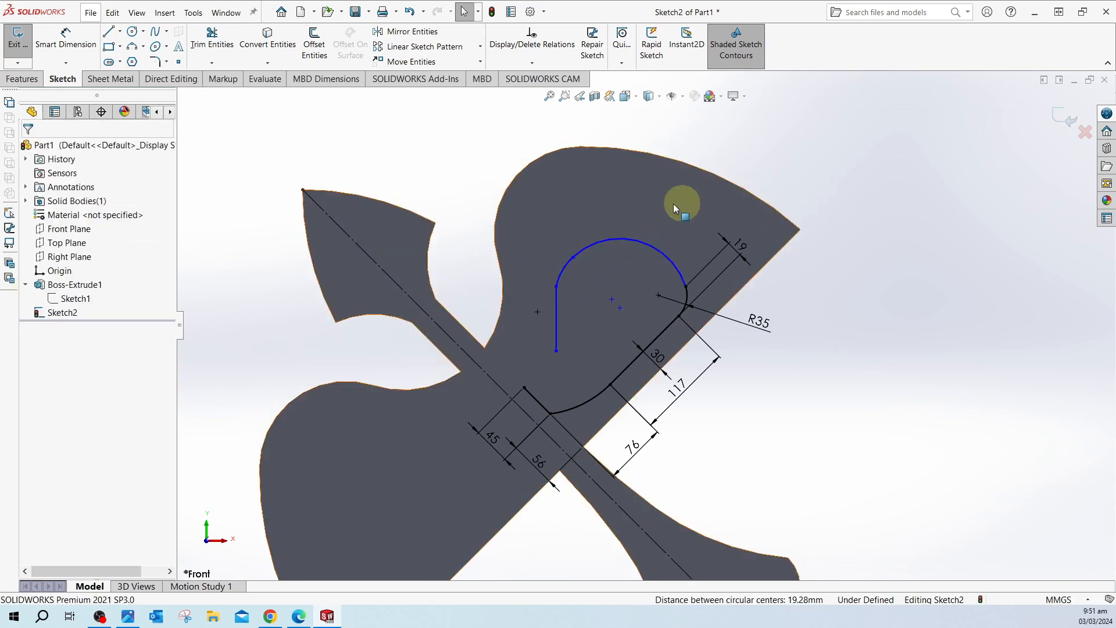
Step: Make the smaller upper arc tangent to the vertical line
click(565, 265)
ctrl+click(556, 297)
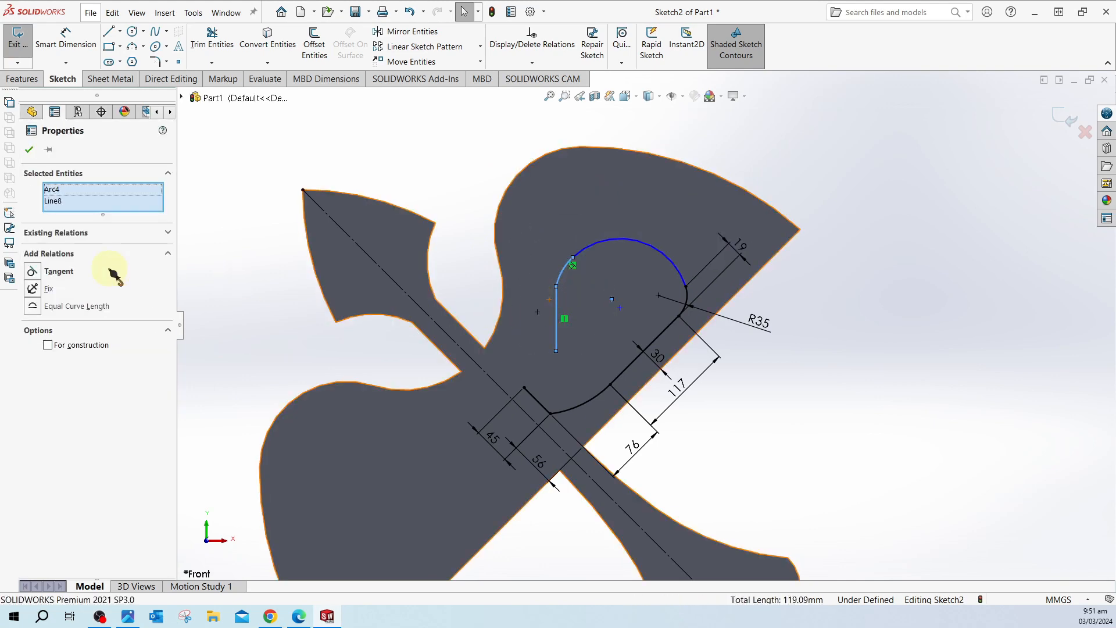
click(43, 278)
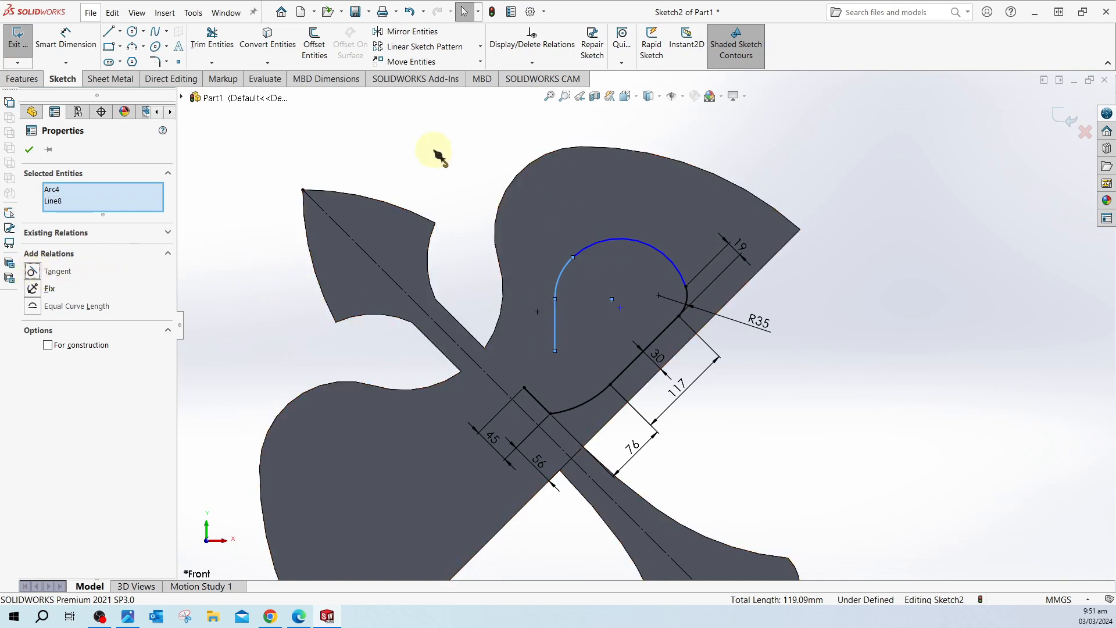
click(447, 169)
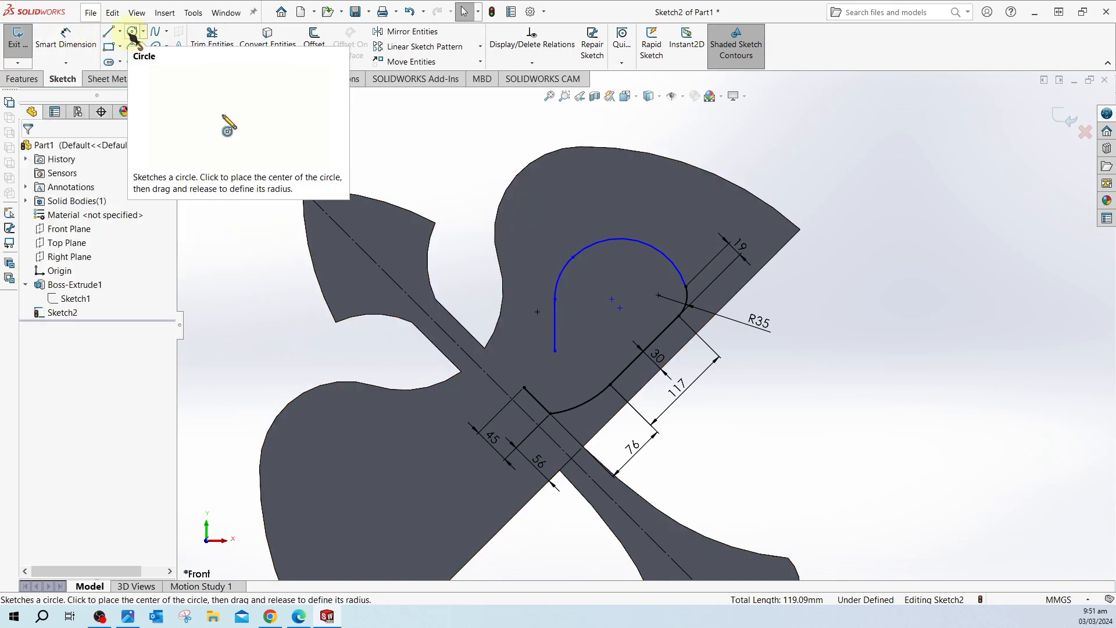
Step: Dimension the radius of the large upper arc adjoining the R35 arc as 130 mm
click(94, 38)
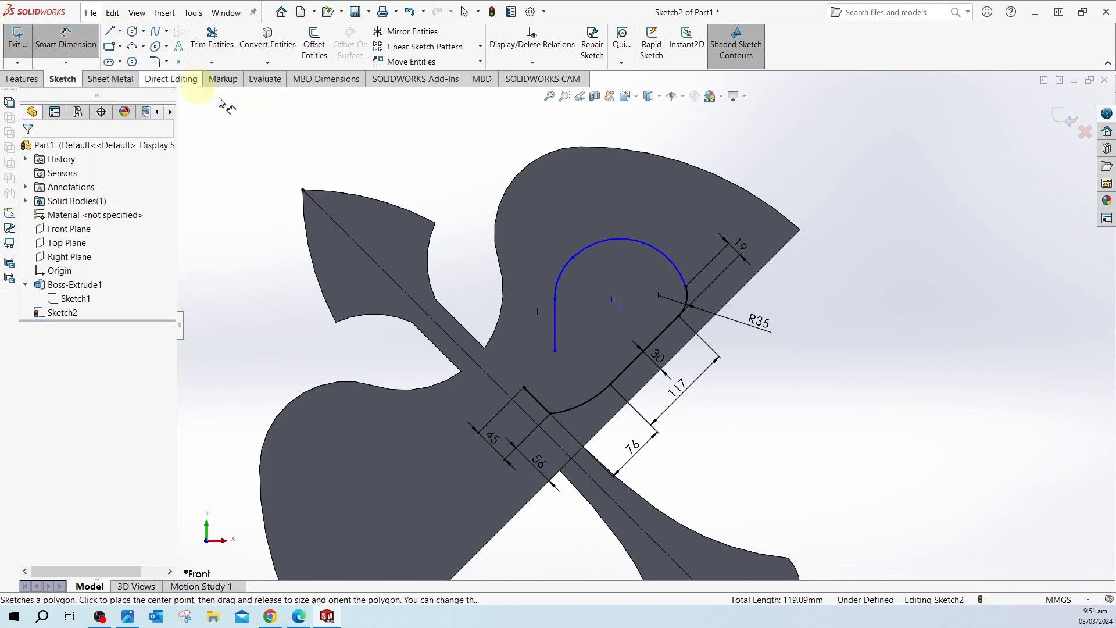
click(643, 241)
click(660, 201)
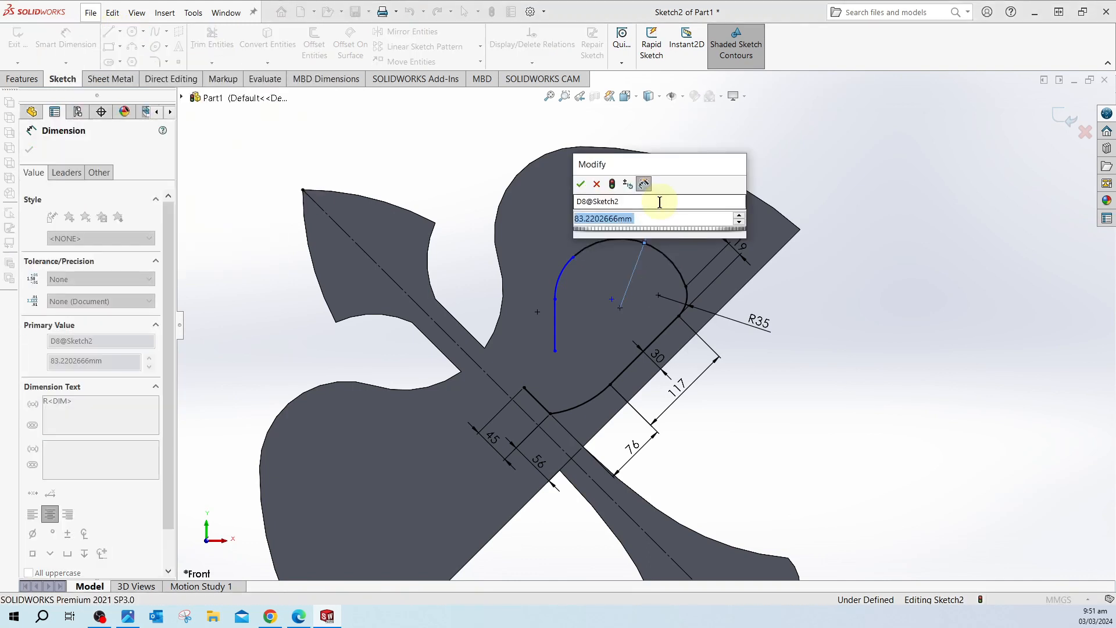
text(130)
key(Return)
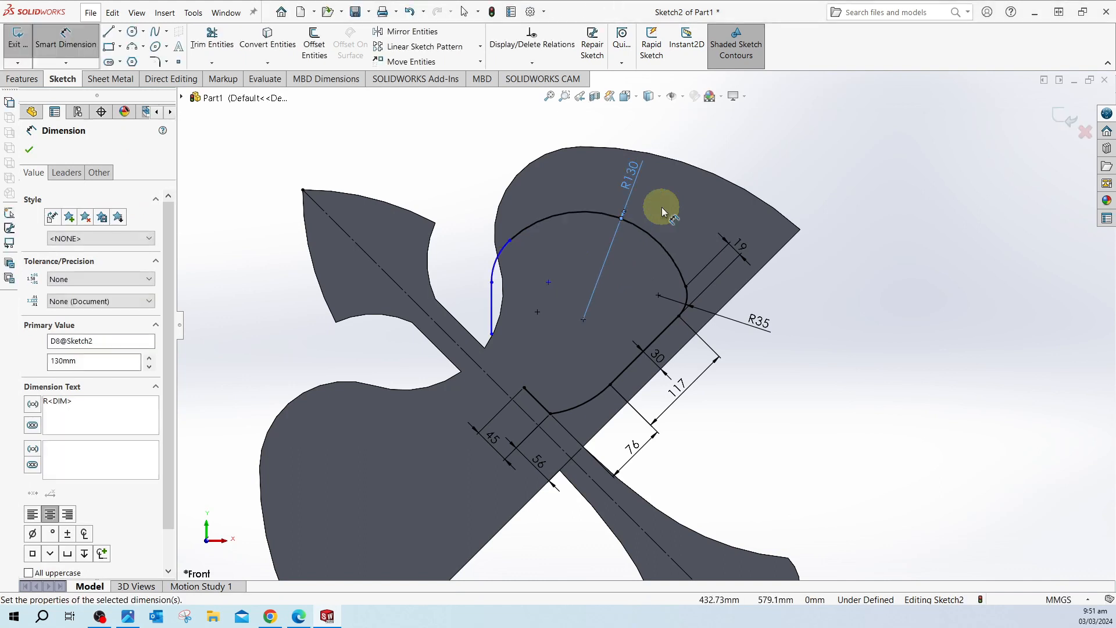
click(595, 221)
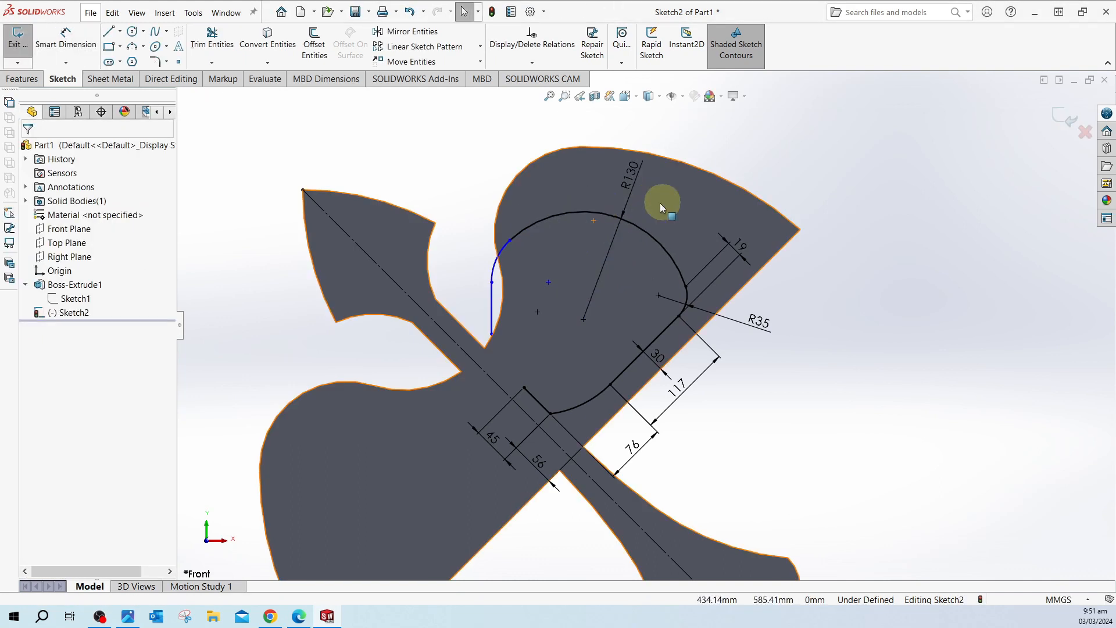
Step: Dimension the horizontal distance between the R130 arc's endpoints as 126 mm and place the dimension closer to the wing's upper edge
click(81, 47)
click(80, 42)
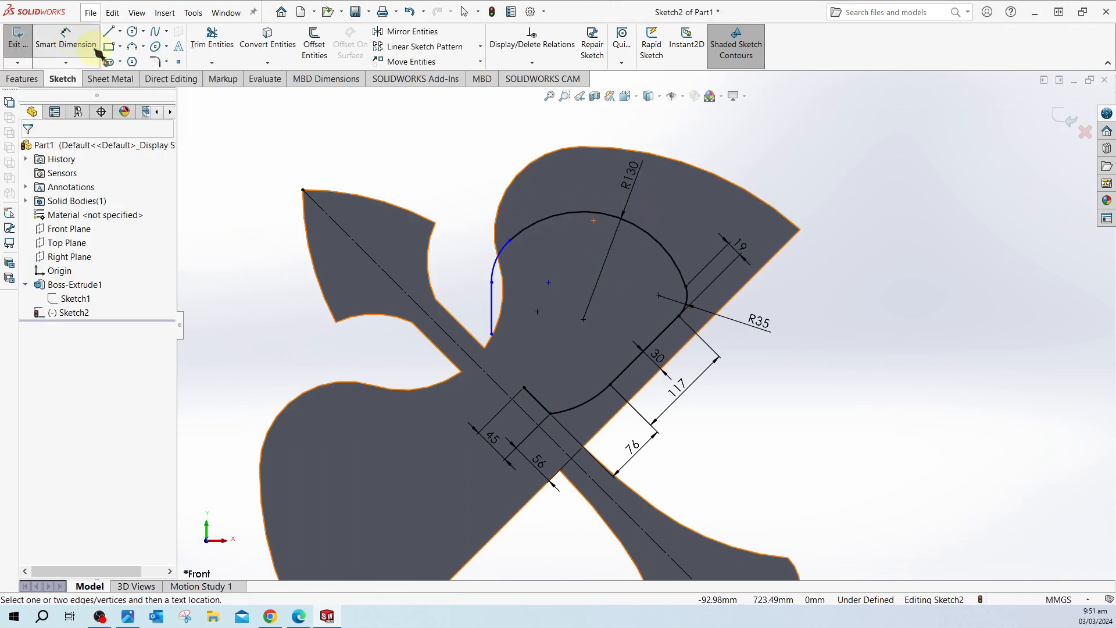
click(510, 239)
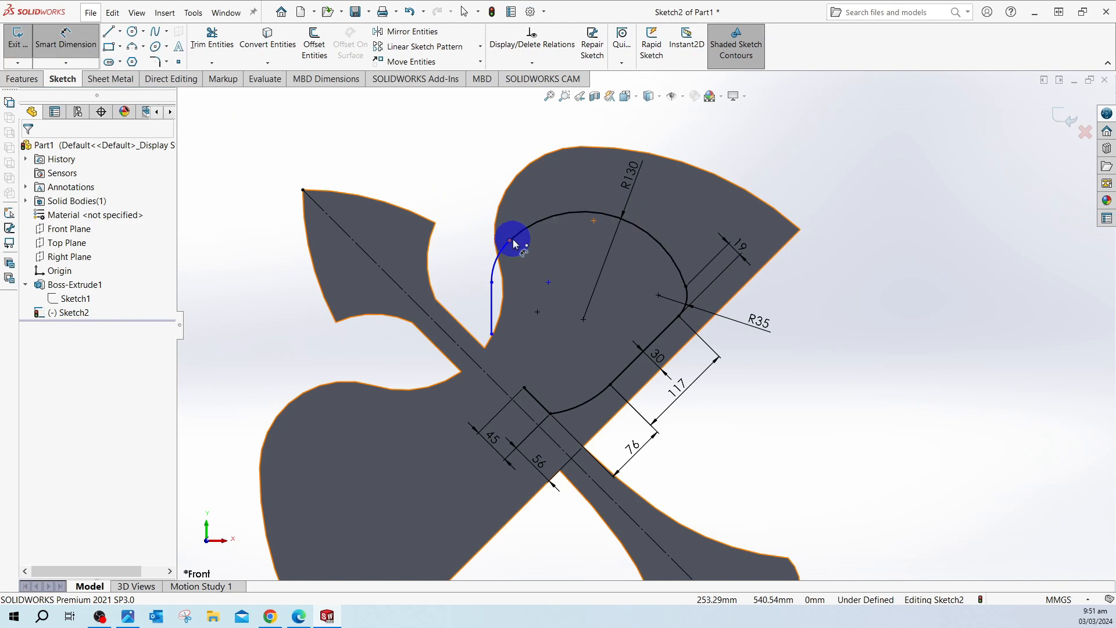
click(686, 286)
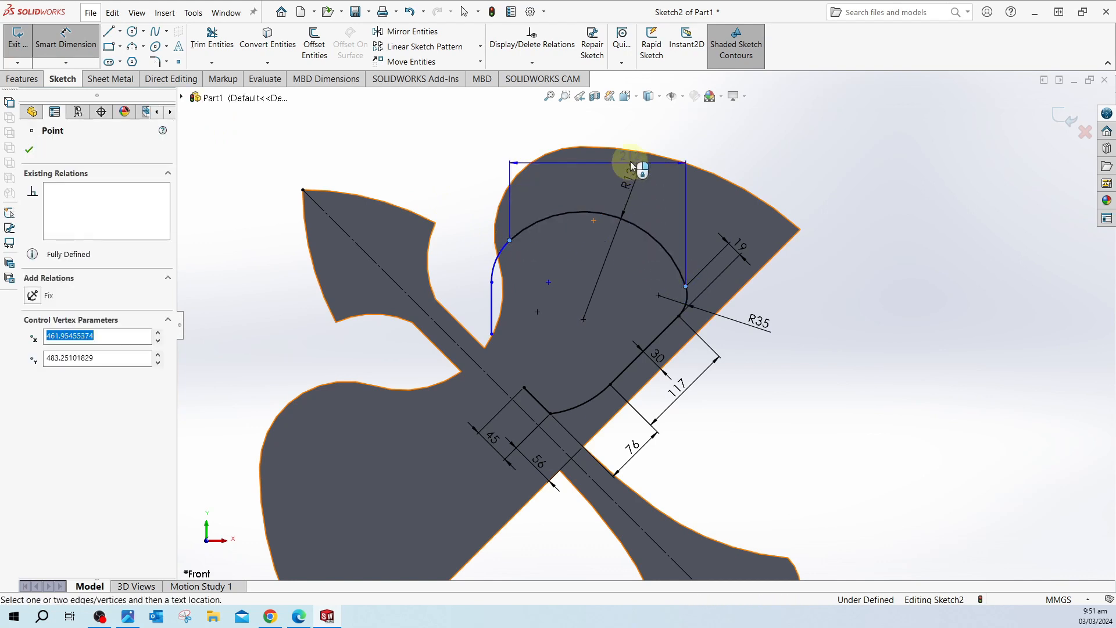
click(637, 123)
text(126)
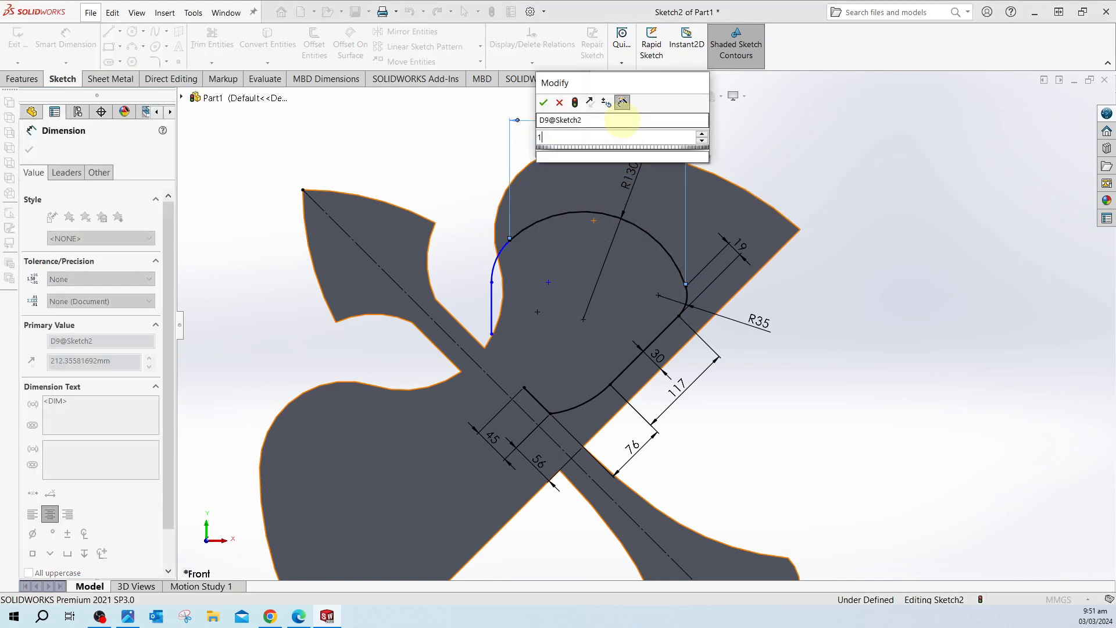
key(Return)
key(Escape)
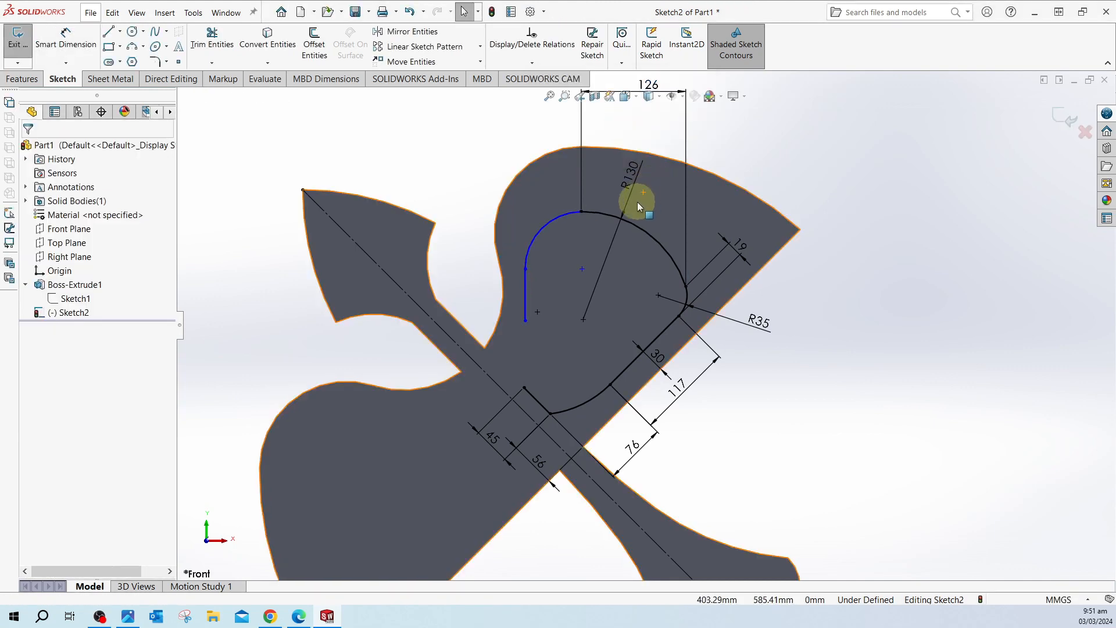
scroll(637, 202, up, 2)
scroll(644, 196, down, 2)
drag(640, 158, 638, 183)
click(547, 316)
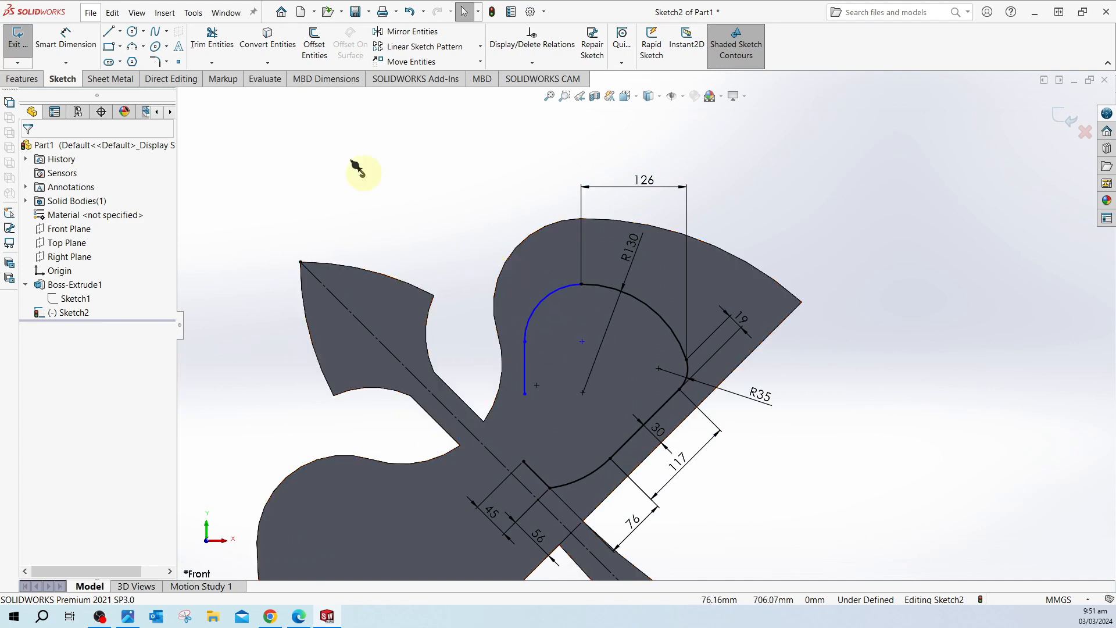
Step: Dimension the horizontal distance between the smaller upper arc's endpoints as 59 mm
click(66, 38)
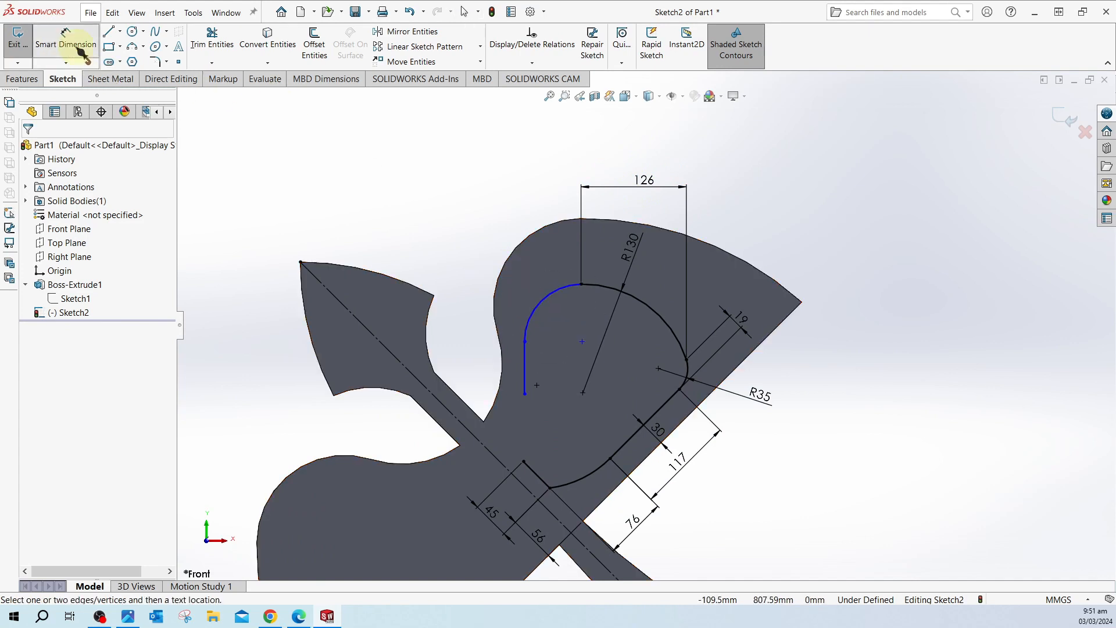
click(525, 341)
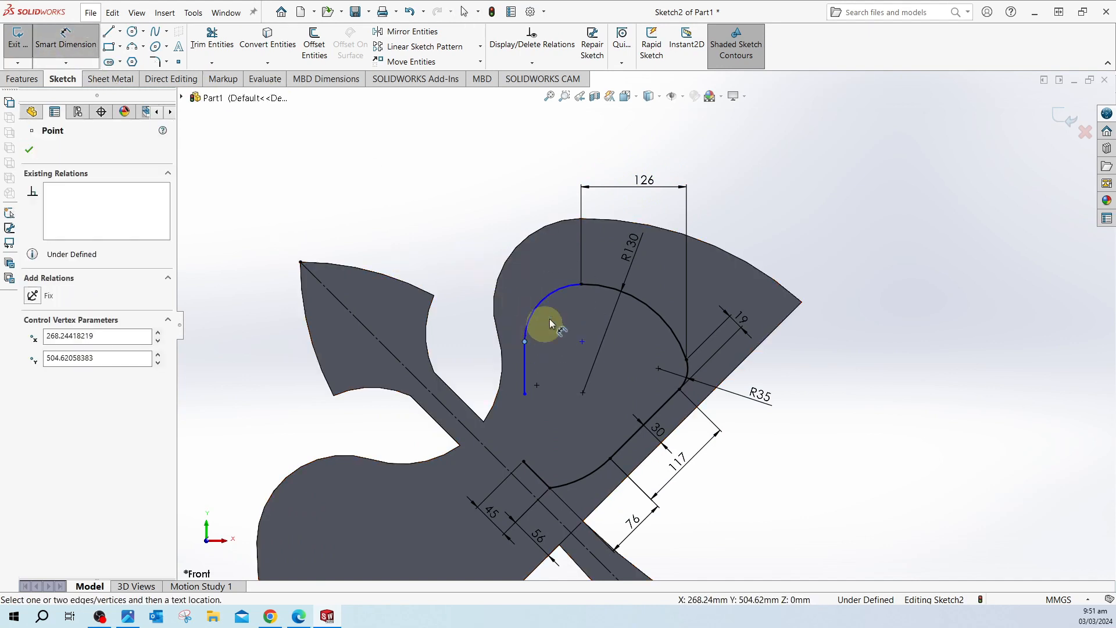
click(581, 285)
click(558, 188)
text(59)
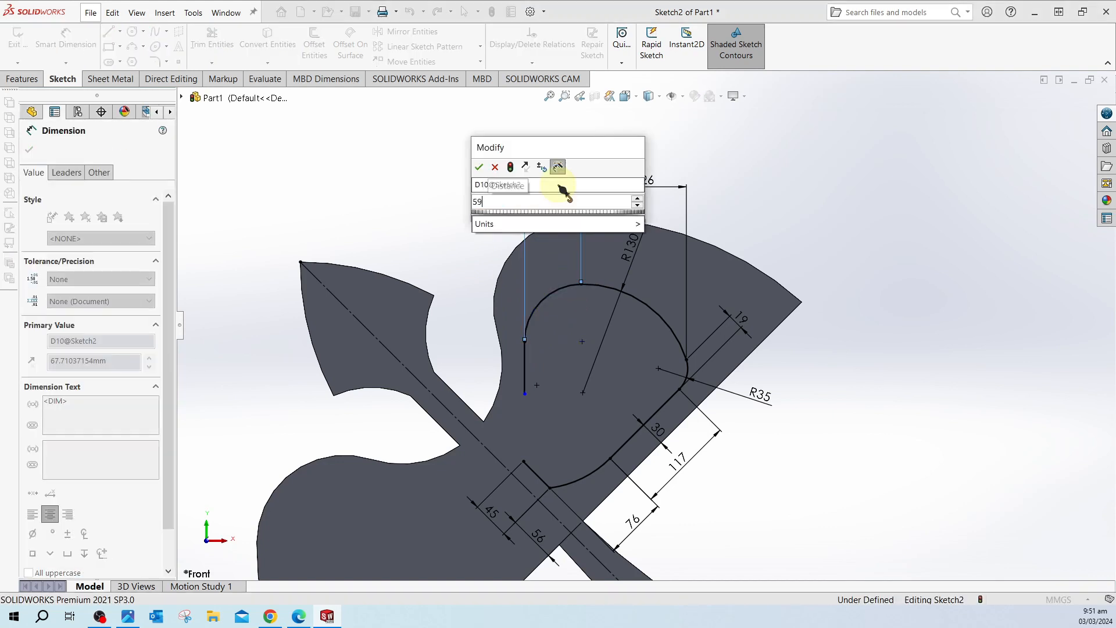
key(Return)
key(Escape)
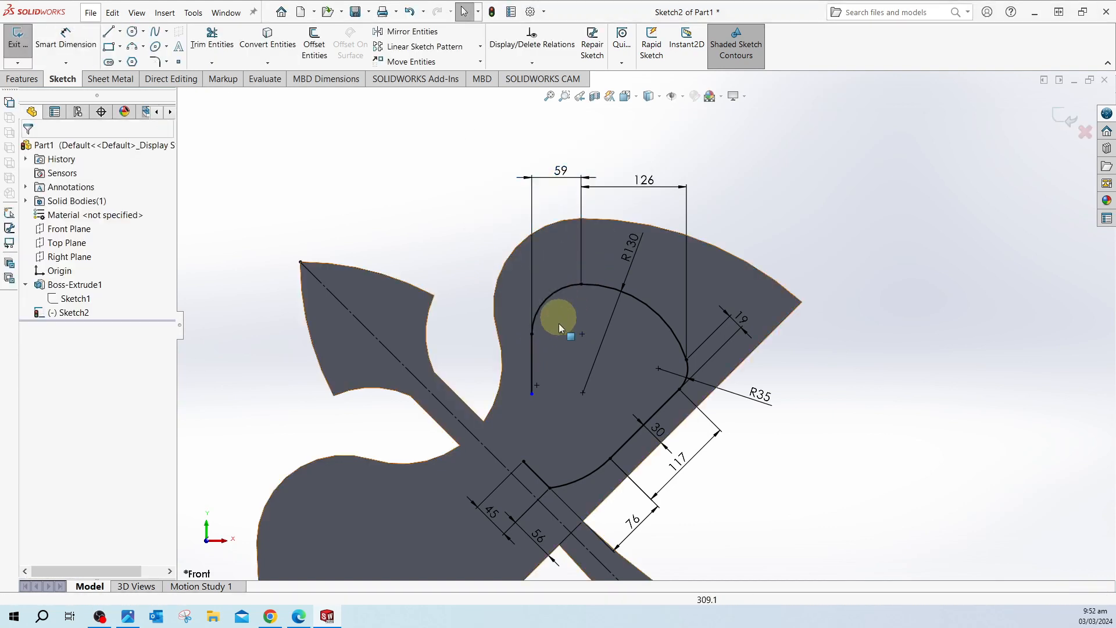
Step: Dimension the length of the cutout's vertical line as 90 mm
scroll(555, 349, up, 2)
scroll(548, 382, down, 2)
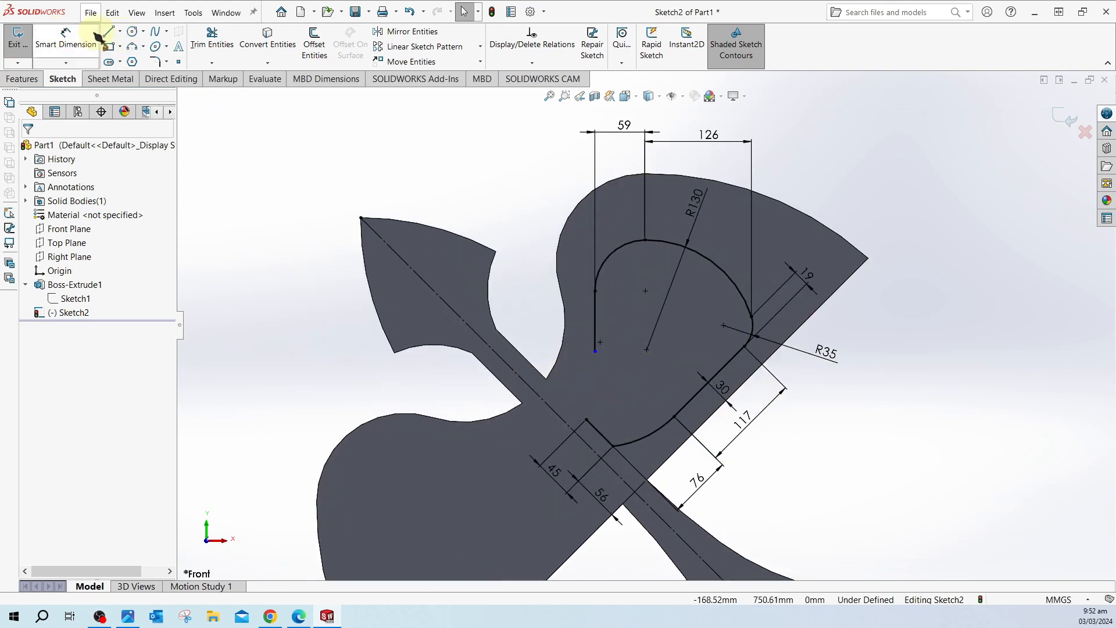
click(67, 35)
click(595, 309)
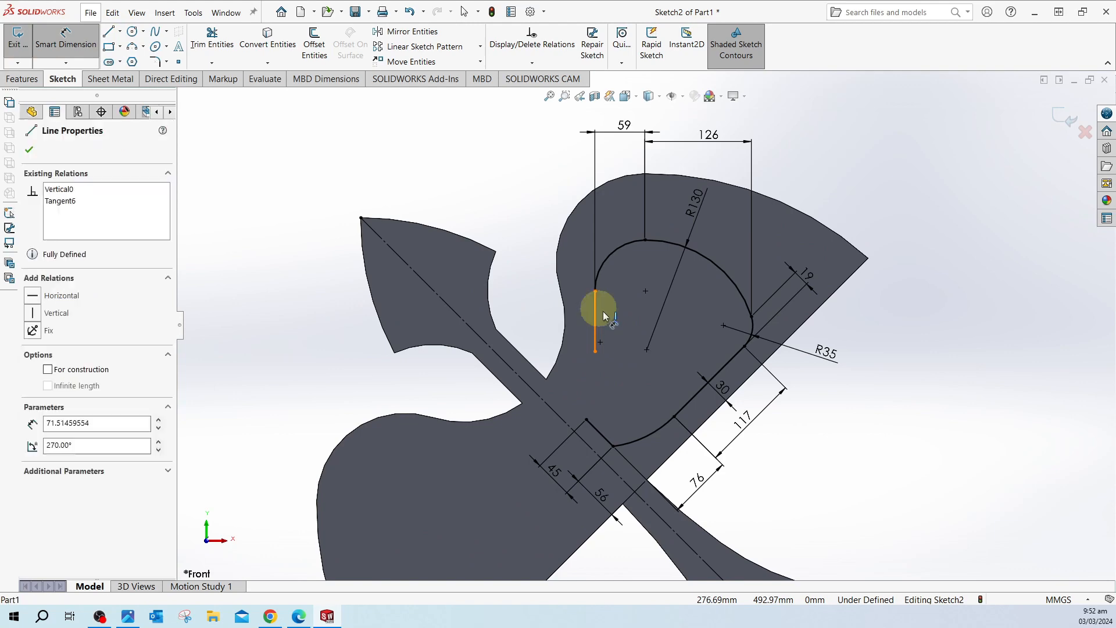
click(619, 316)
text(90)
key(Return)
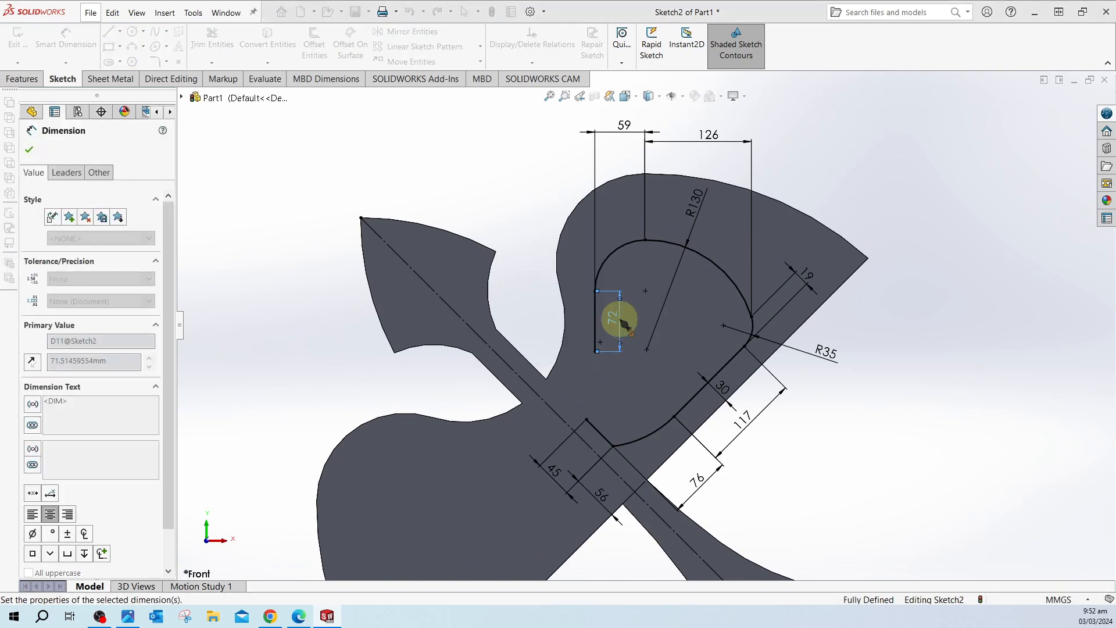
key(Escape)
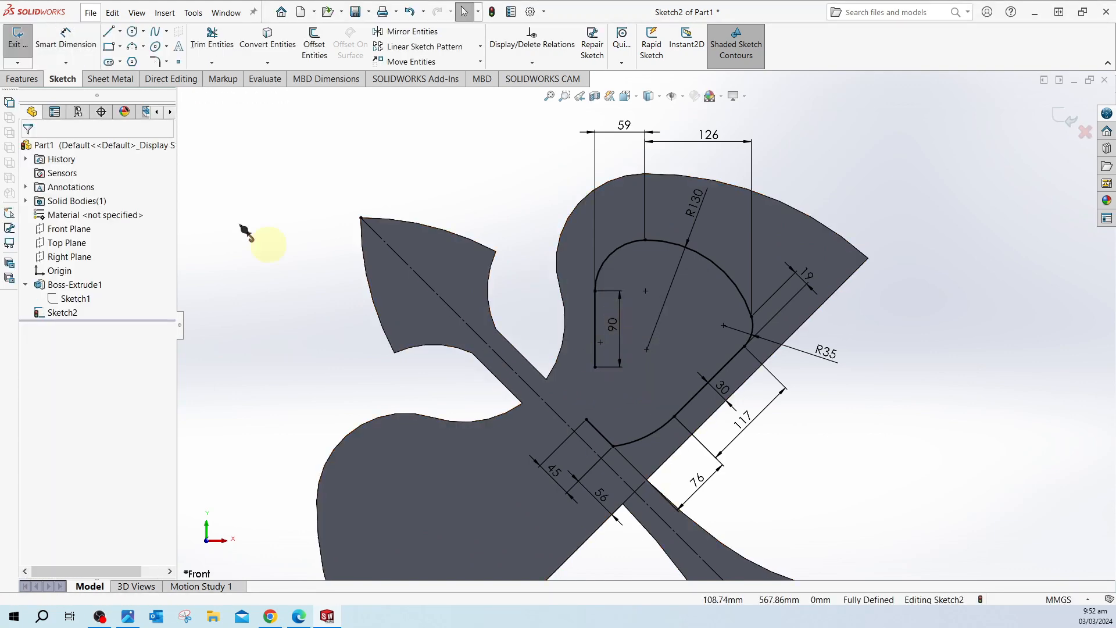
Step: Close the cutout profile with an outward-bulging three-point arc from the vertical line's lower end to the short angled line's upper end
click(132, 48)
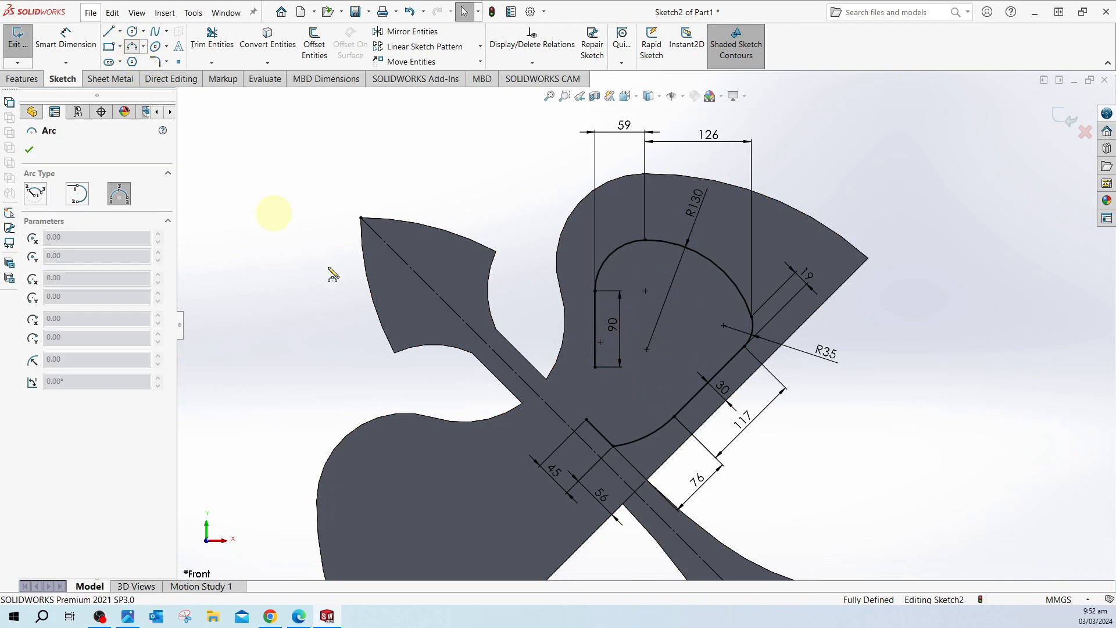
click(595, 368)
click(586, 418)
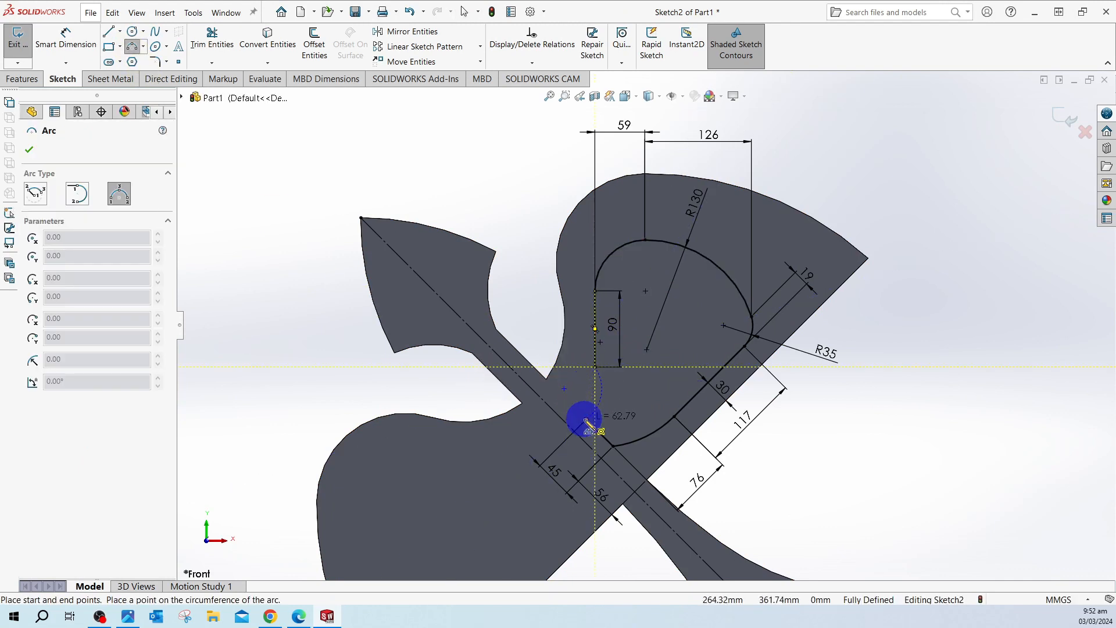
click(579, 398)
key(Escape)
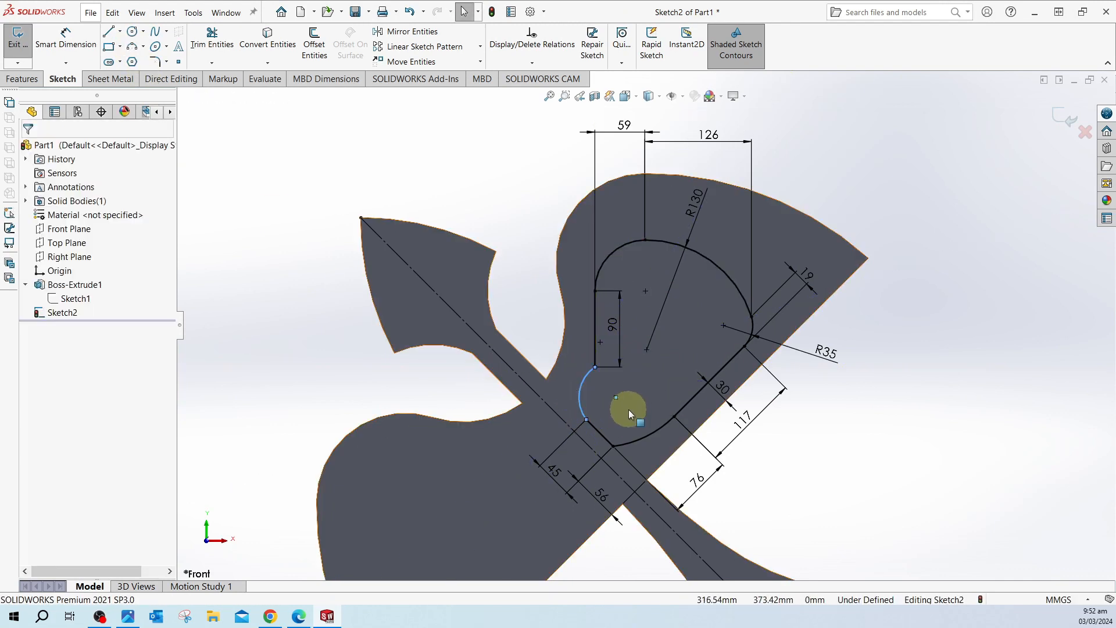
Step: Make the closing arc tangent to the short angled line beside the centerline
scroll(627, 410, down, 2)
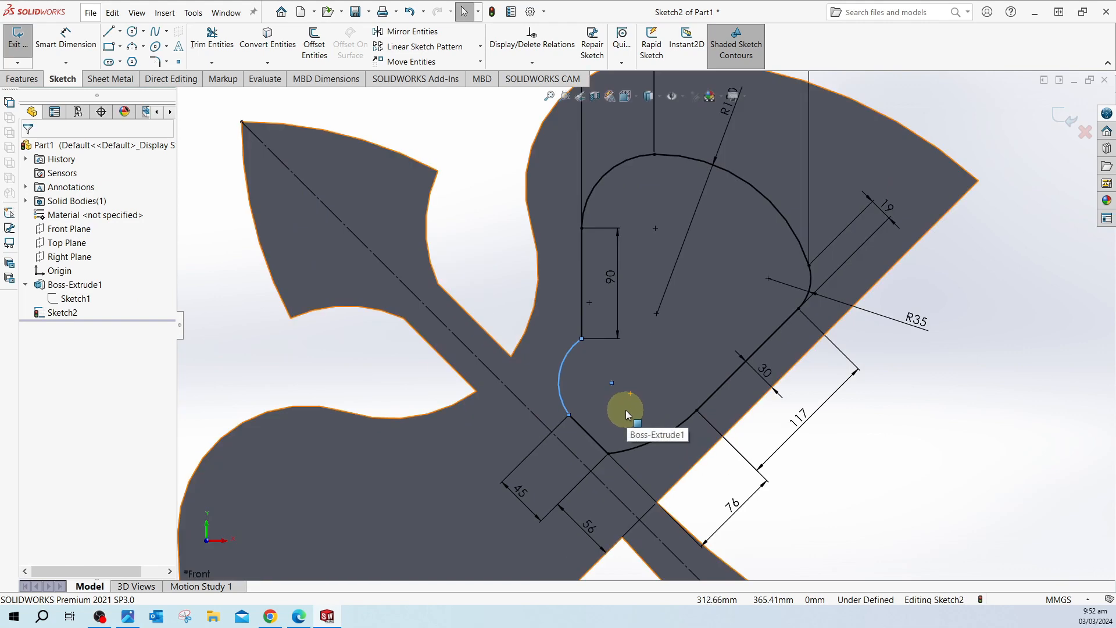
click(567, 357)
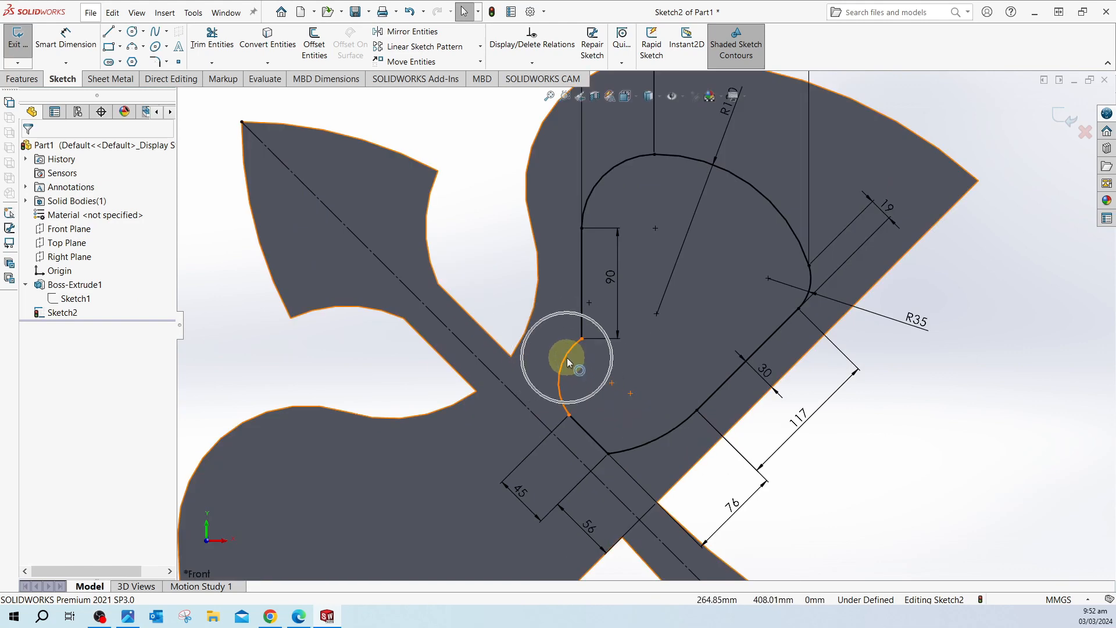
ctrl+click(585, 429)
click(32, 271)
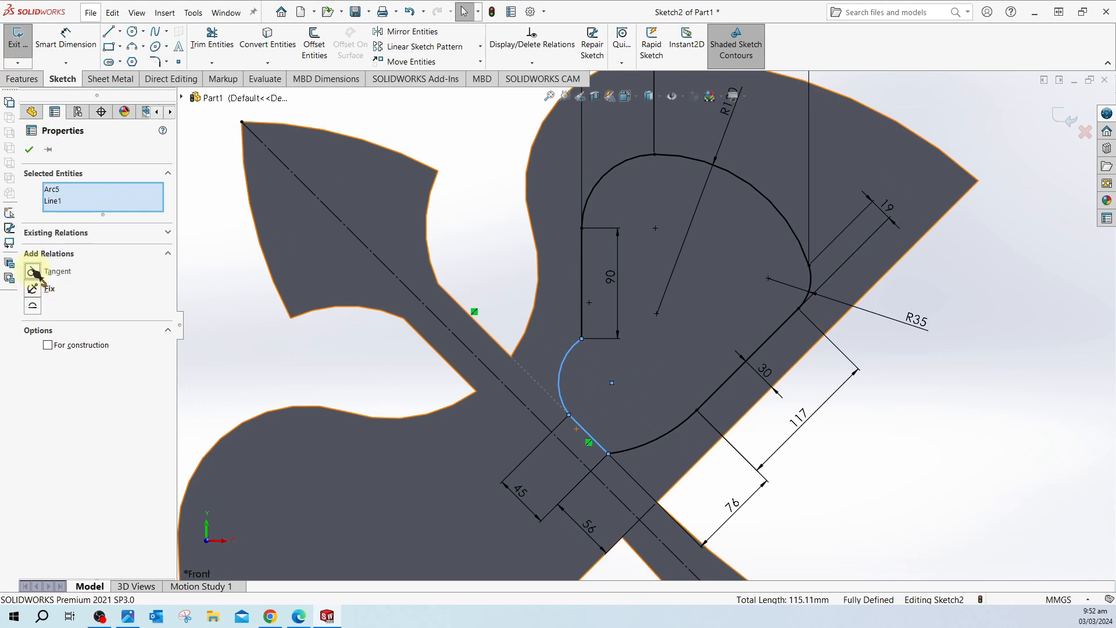
click(529, 278)
Step: Move the 117 mm dimension farther out from the profile, clear of the 30 mm dimension
scroll(570, 294, up, 3)
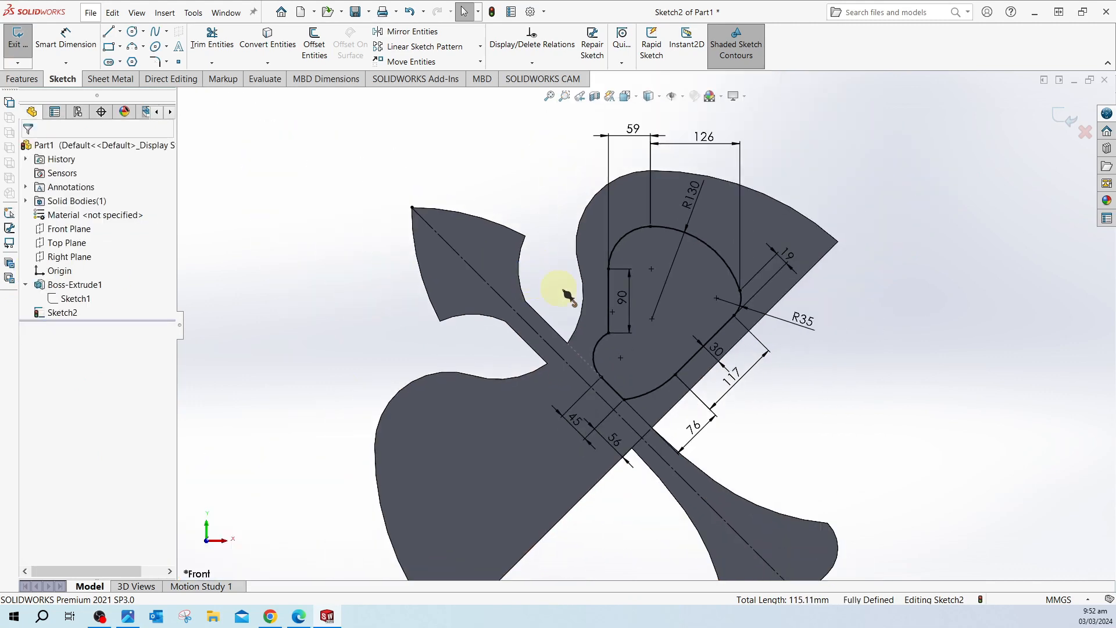
key(f)
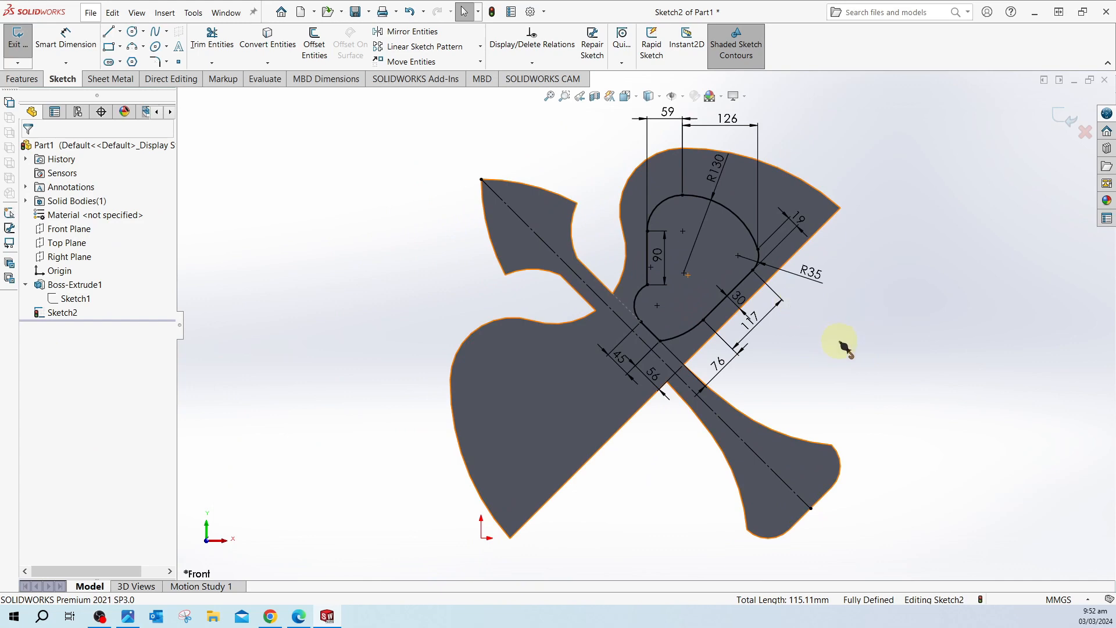
drag(755, 317, 790, 334)
click(876, 327)
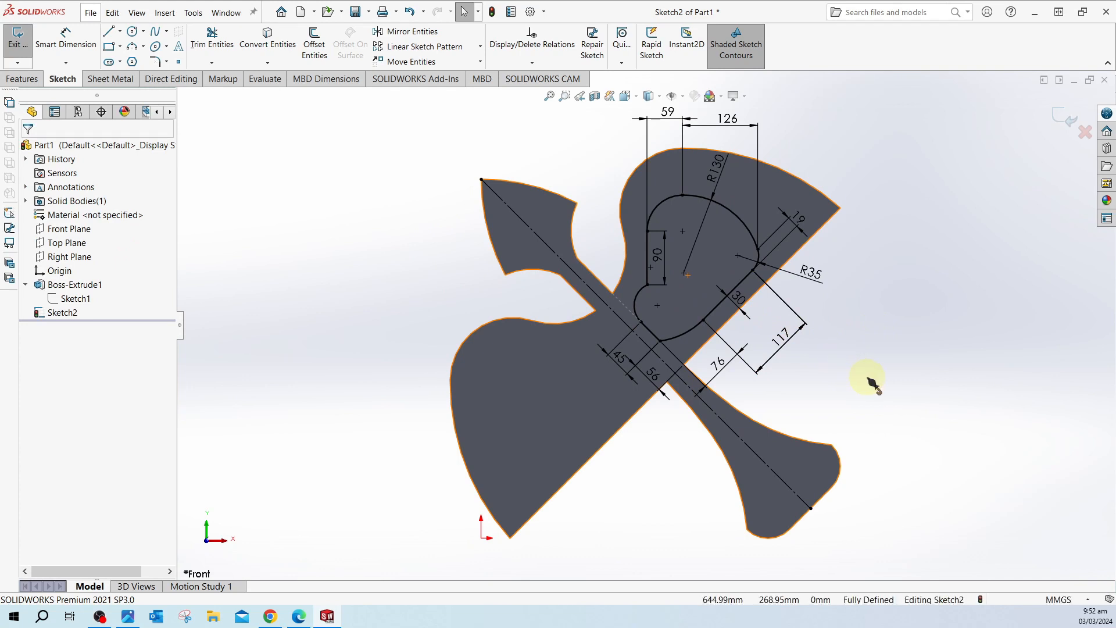
Step: Check the cutout against the DN-AR001 PDF drawing and mirror the complete cutout profile about the diagonal centerline, keeping the original
click(298, 616)
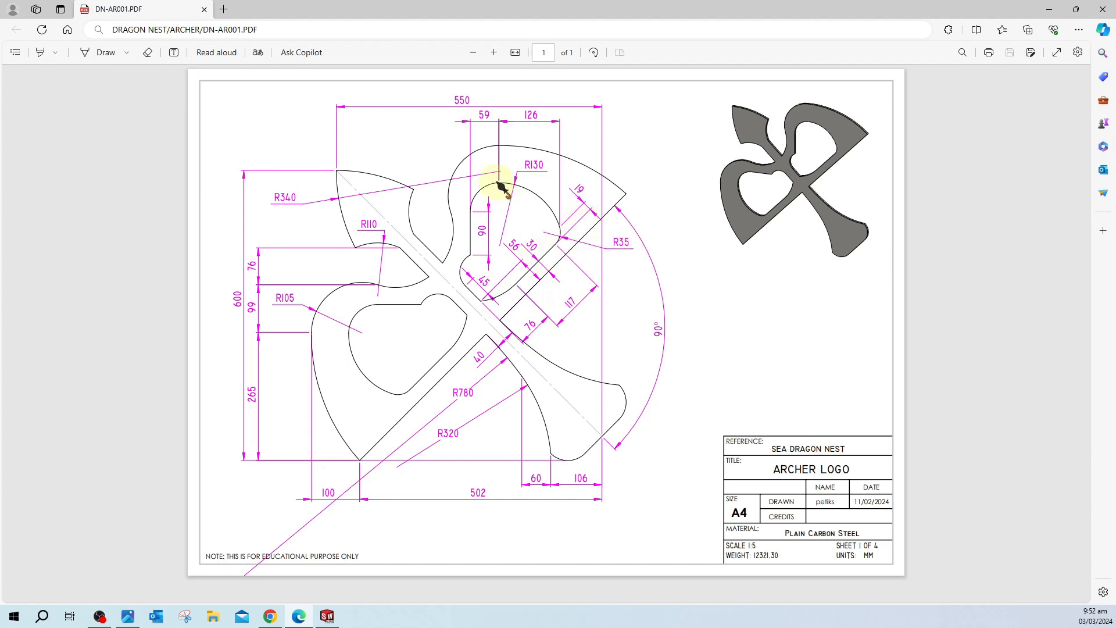
click(334, 604)
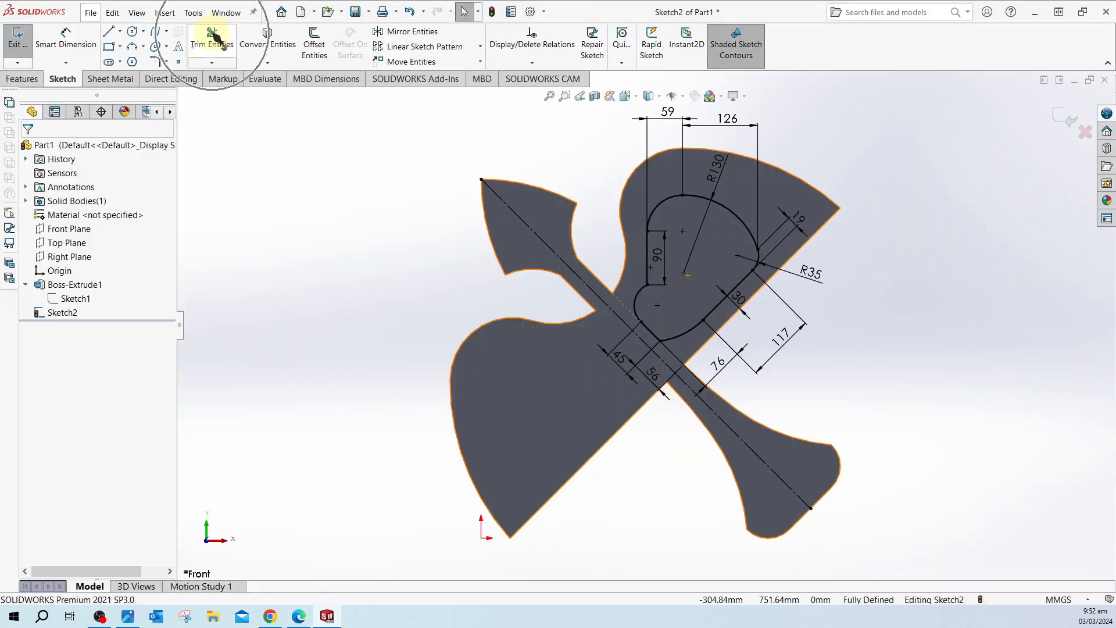
click(416, 33)
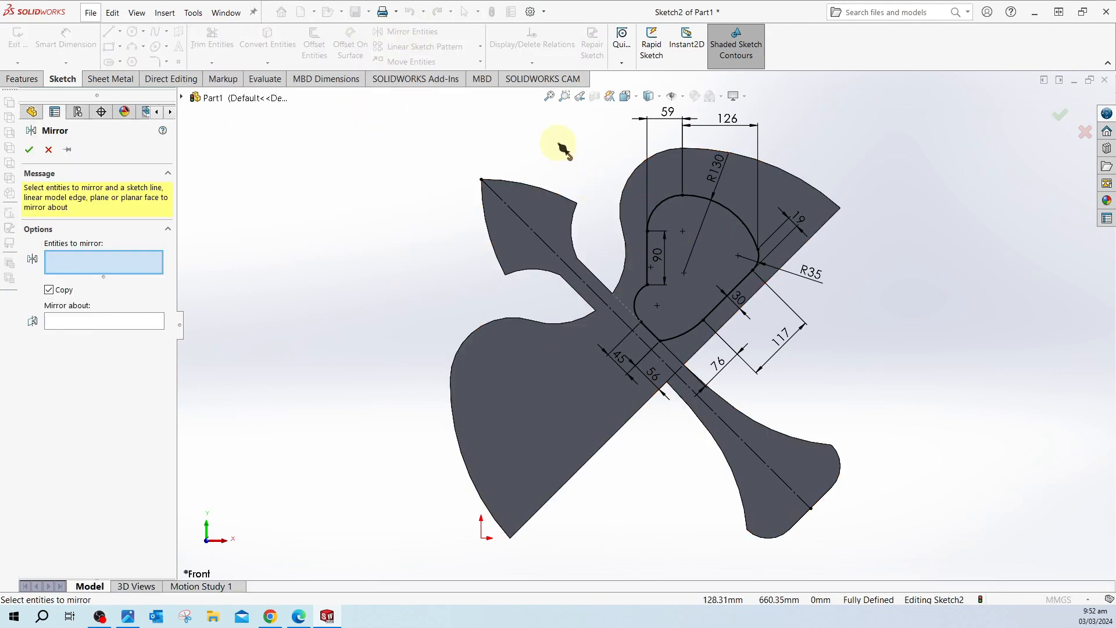
mouse_move(573, 155)
mouse_down()
mouse_move(830, 361)
mouse_move(858, 414)
mouse_up()
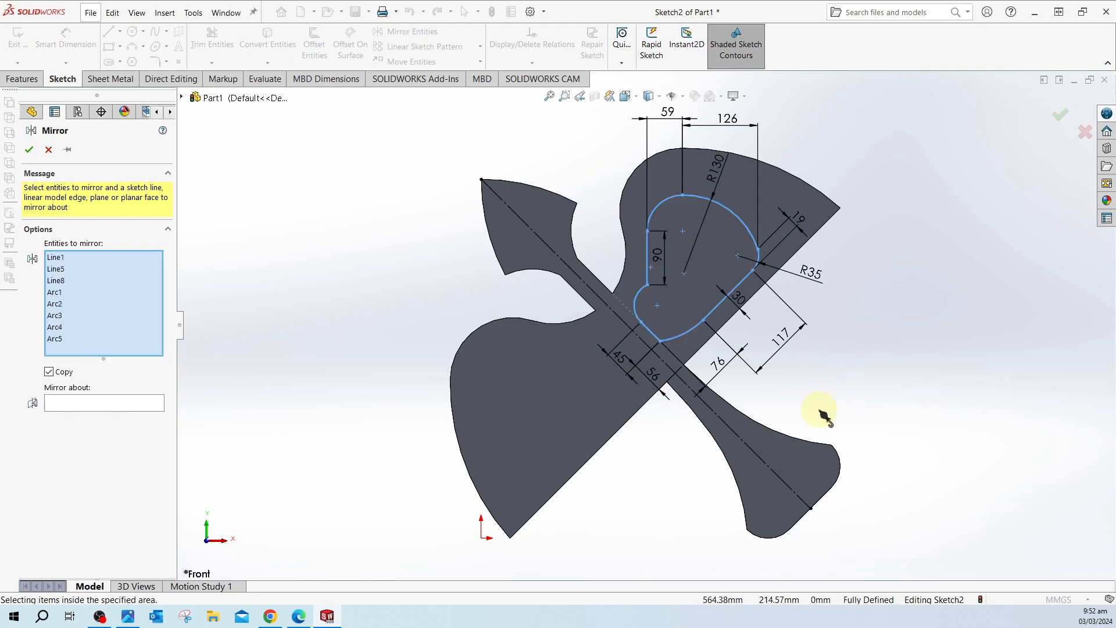
click(131, 406)
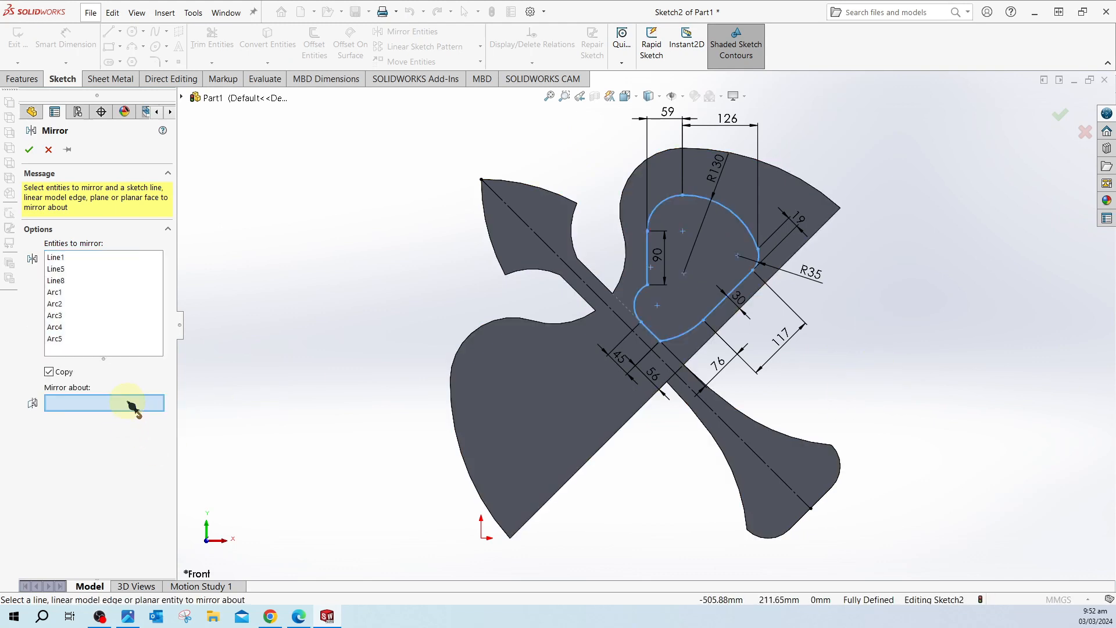
click(706, 406)
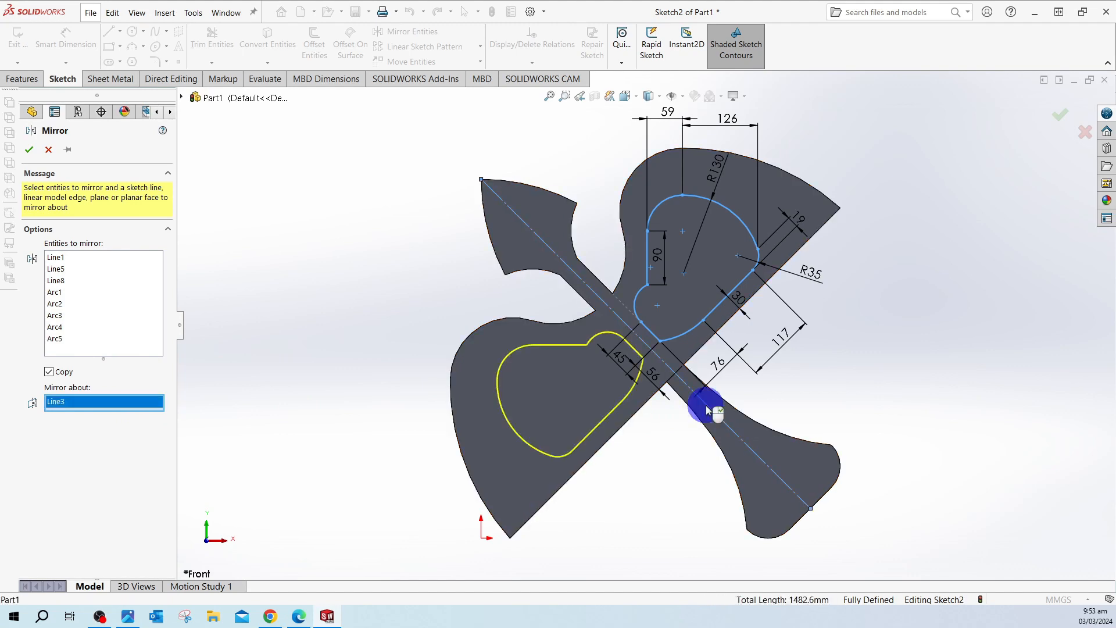
click(1068, 118)
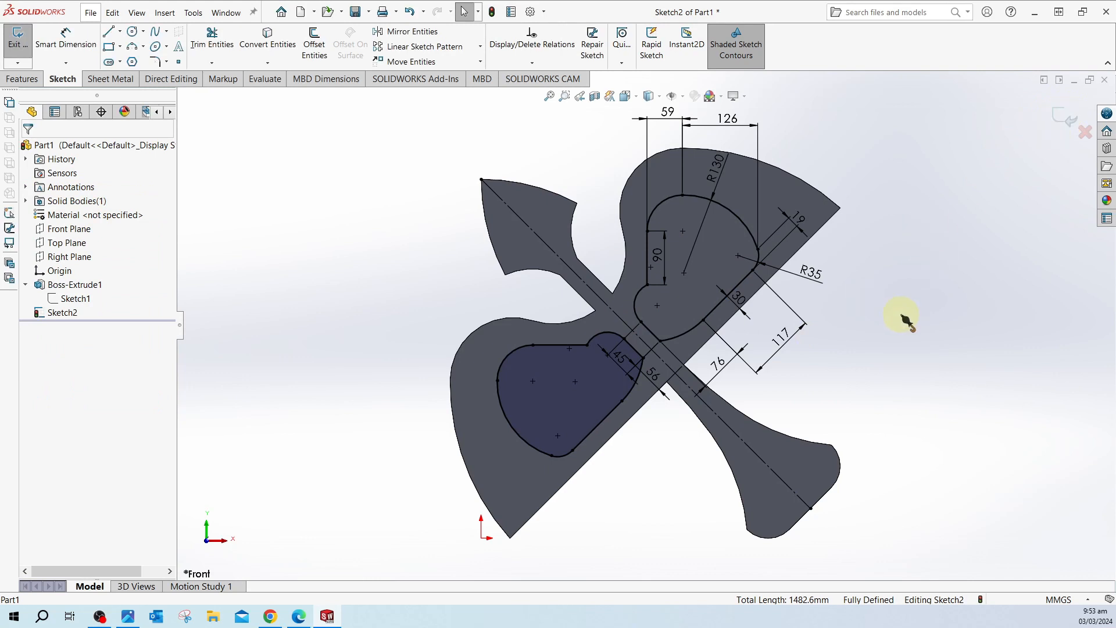
Step: Cut both wing profiles through the body with a 10 mm blind Extruded Cut in the reversed direction
click(27, 82)
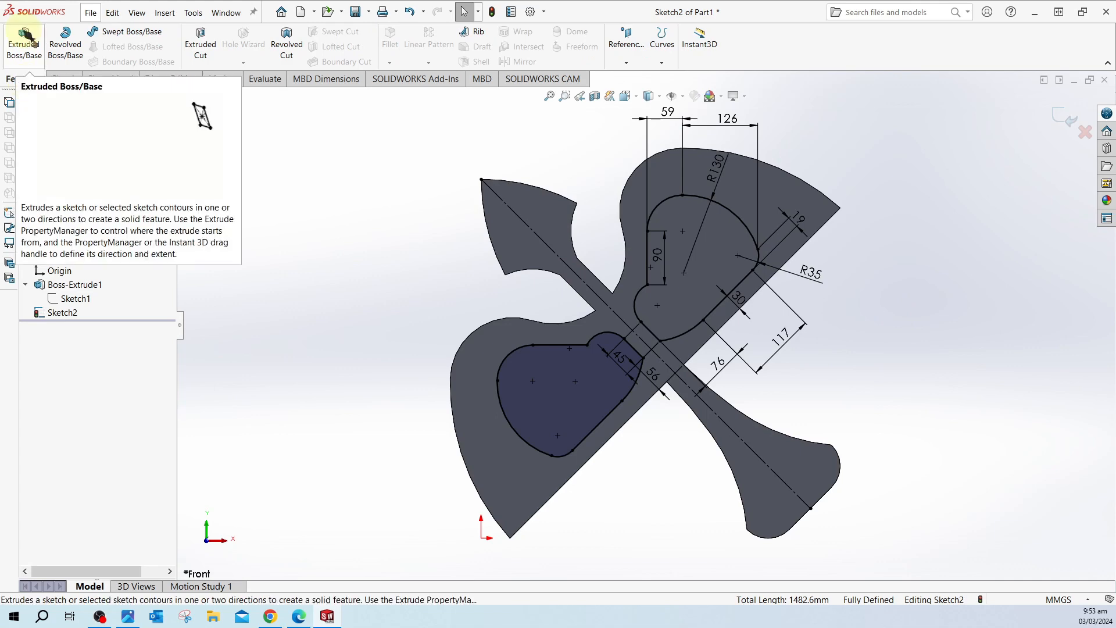
click(200, 44)
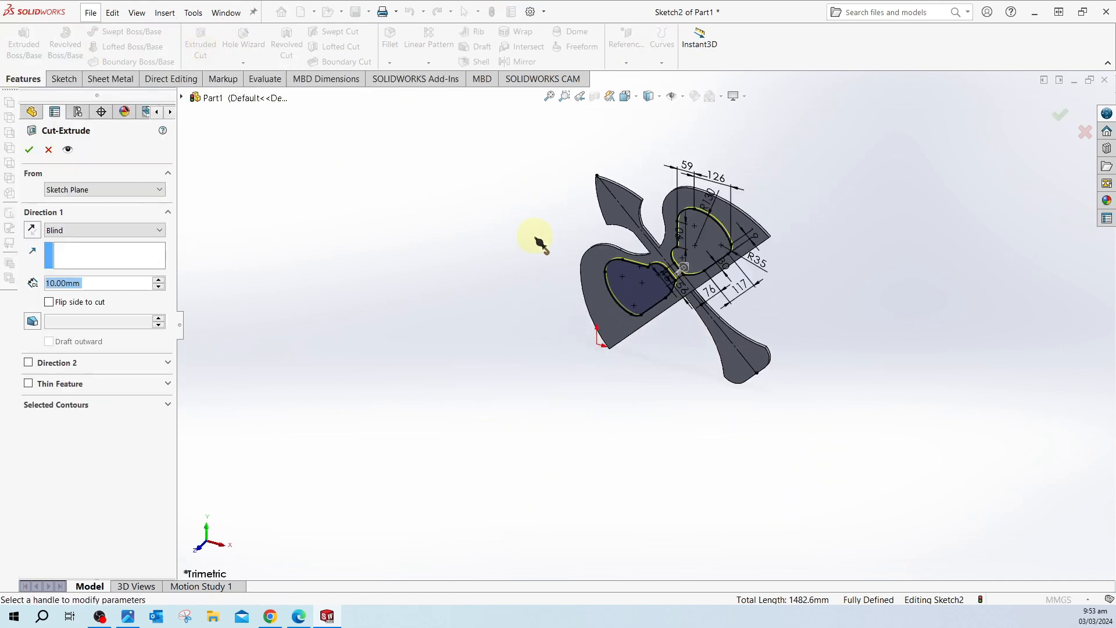
mouse_move(578, 304)
middle_down()
mouse_move(692, 371)
mouse_move(596, 346)
mouse_move(707, 221)
mouse_move(674, 278)
mouse_move(633, 290)
mouse_move(608, 281)
middle_up()
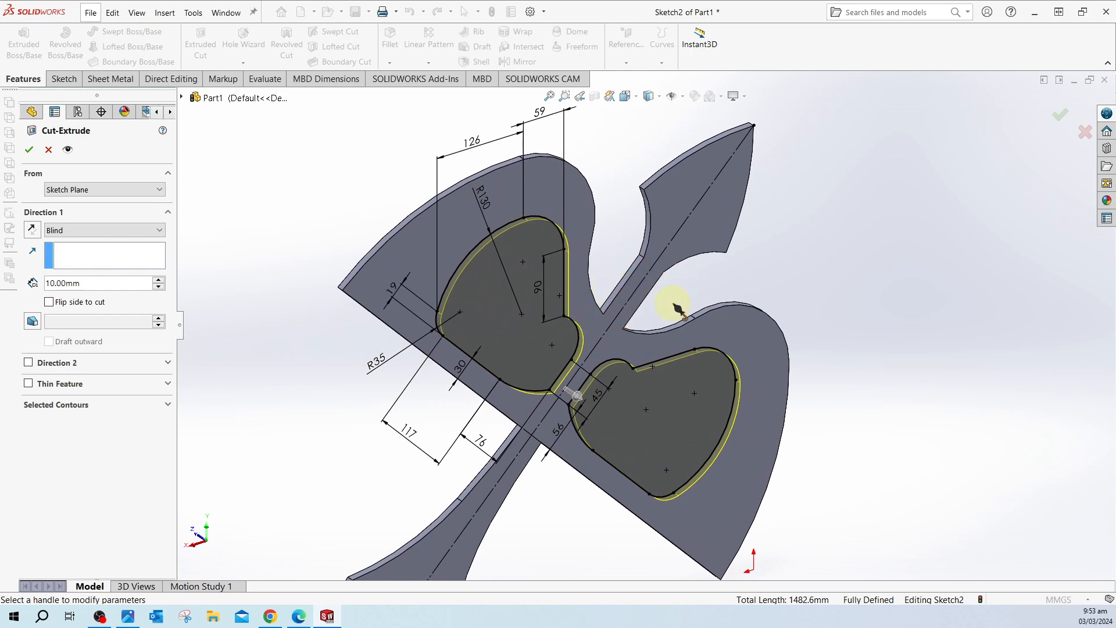
key(Right)
key(Right)
key(Right)
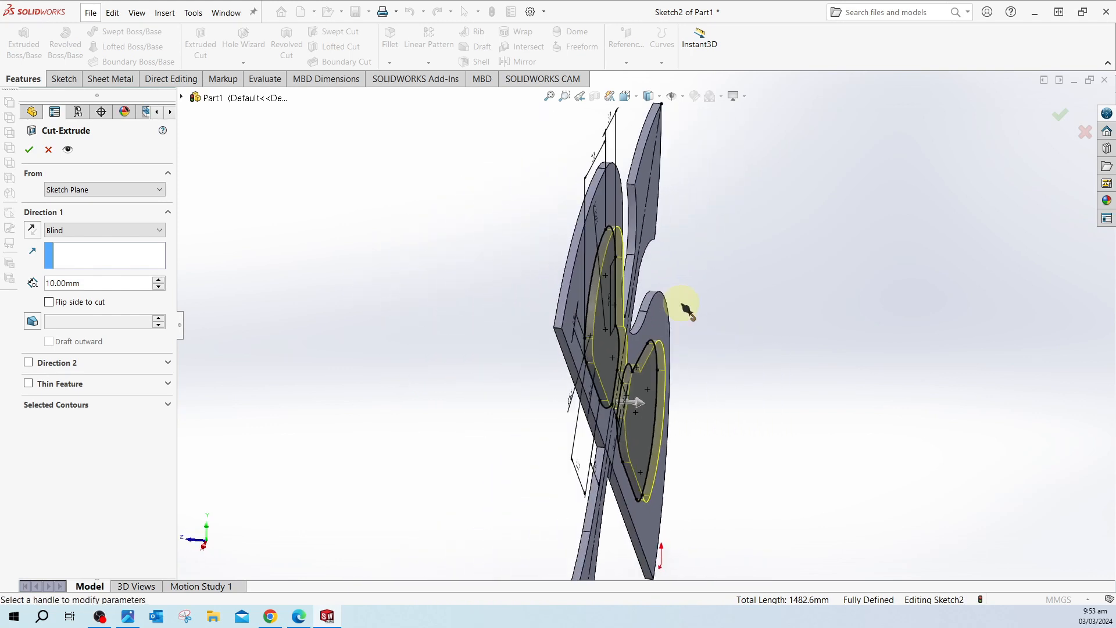
key(ctrl+shift+z)
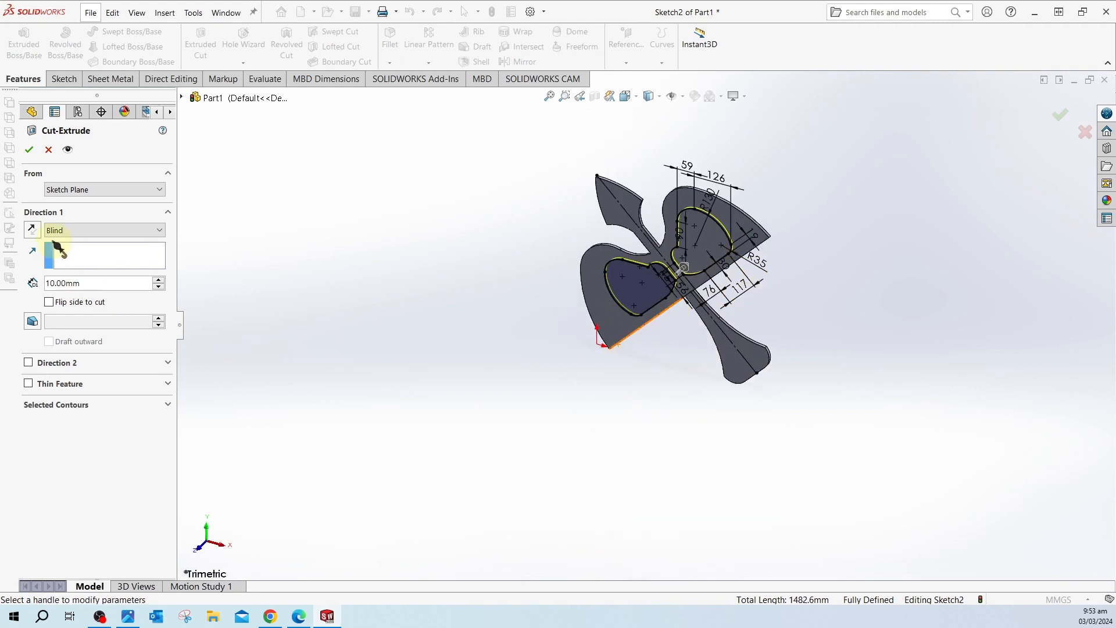
click(32, 230)
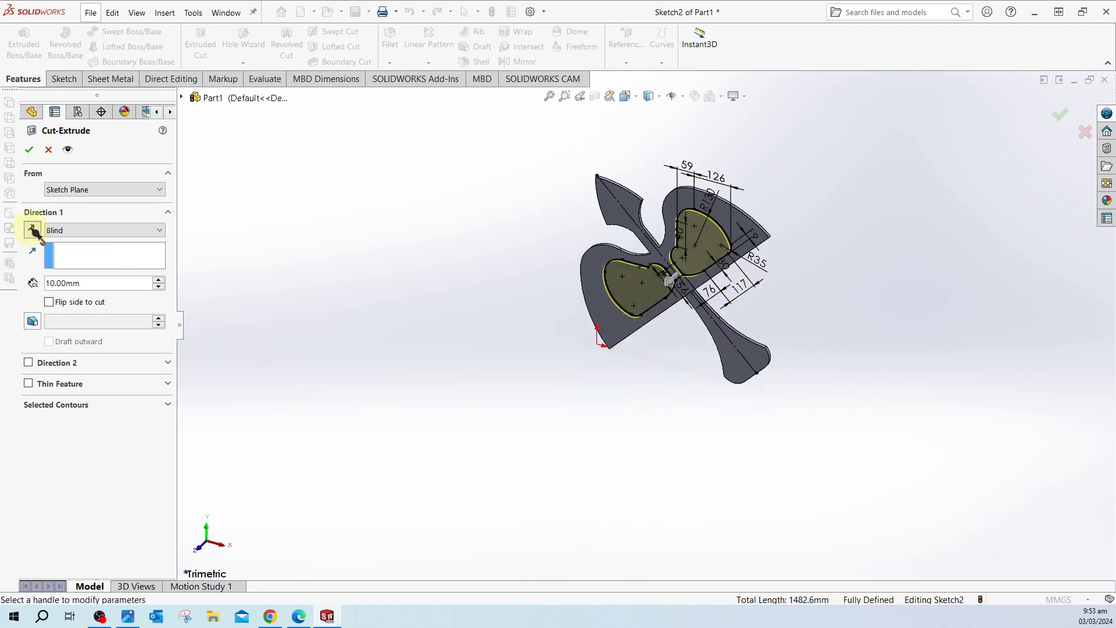
click(30, 150)
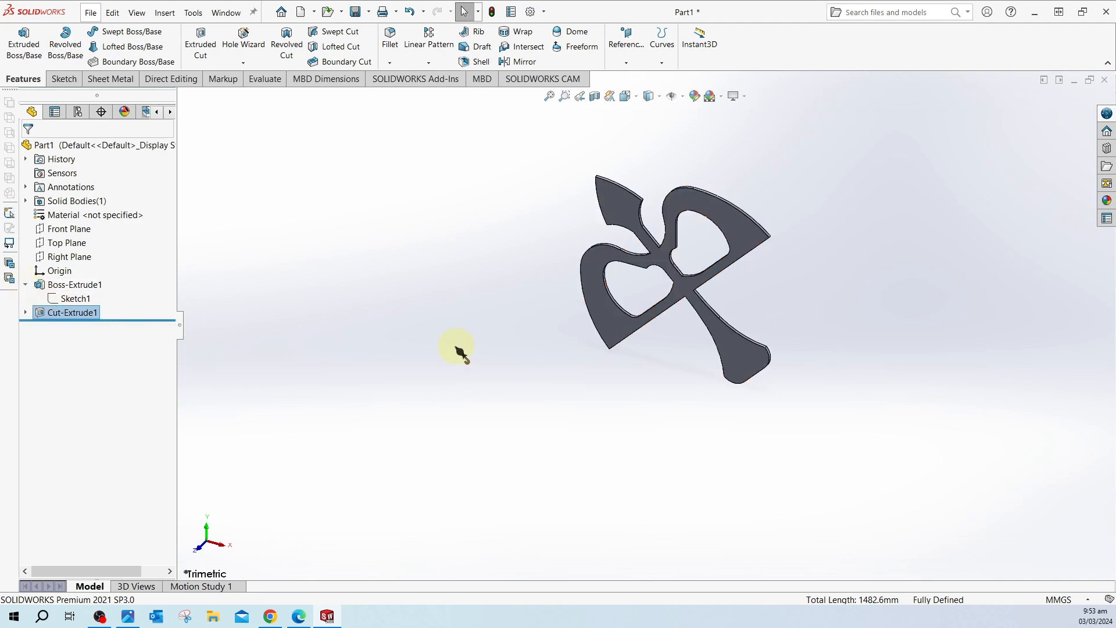
Step: Collapse all items in the feature tree
mouse_move(117, 319)
mouse_down()
mouse_move(135, 262)
mouse_move(131, 319)
mouse_up()
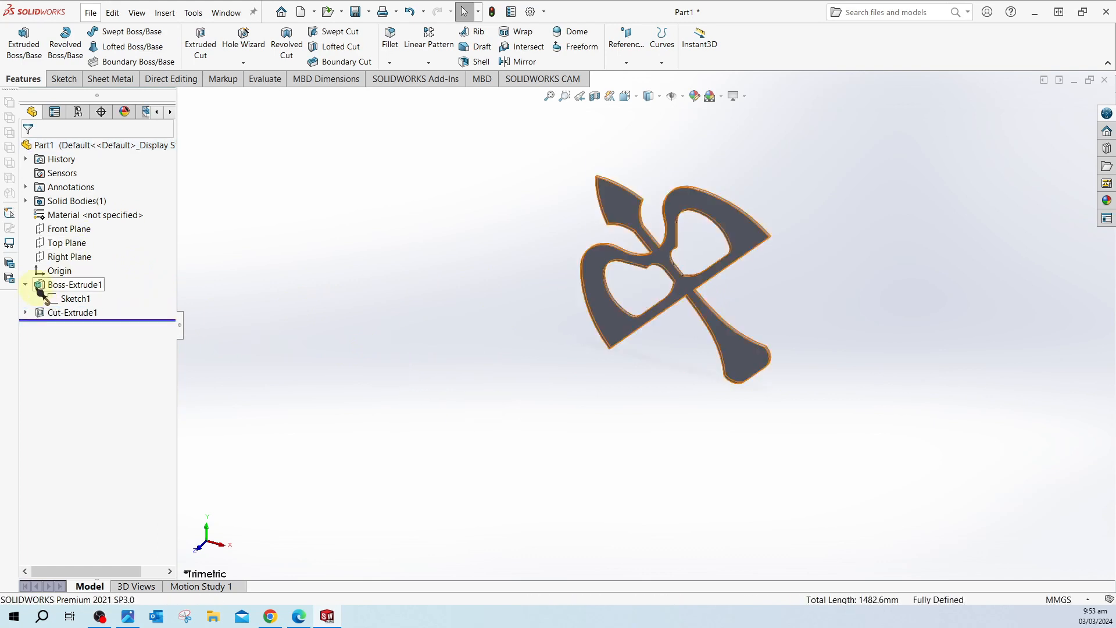
right_click(138, 290)
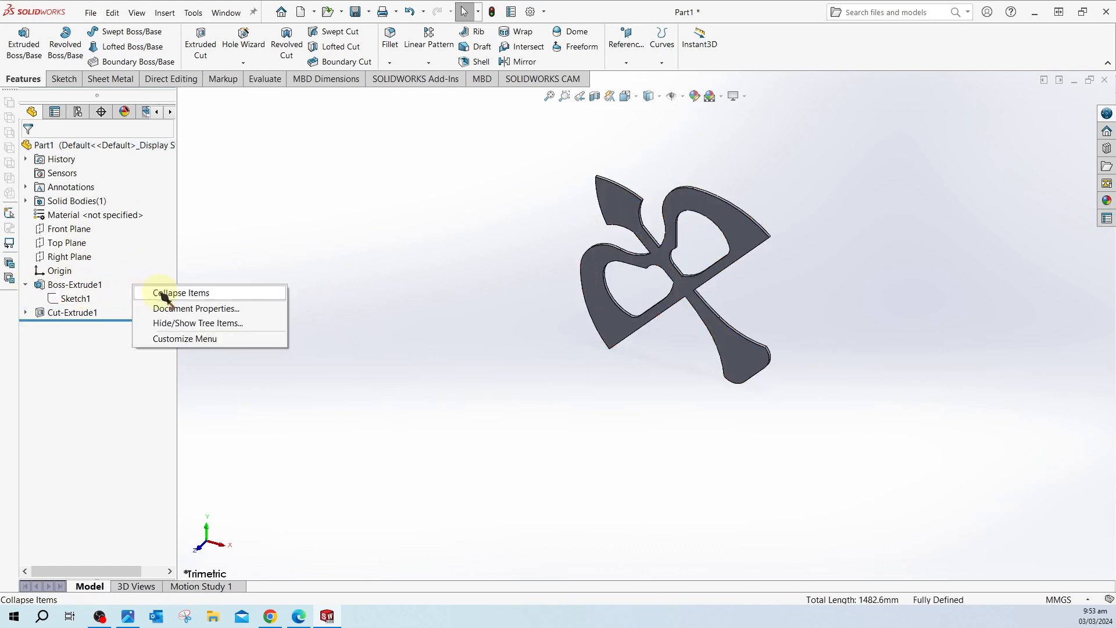
click(159, 292)
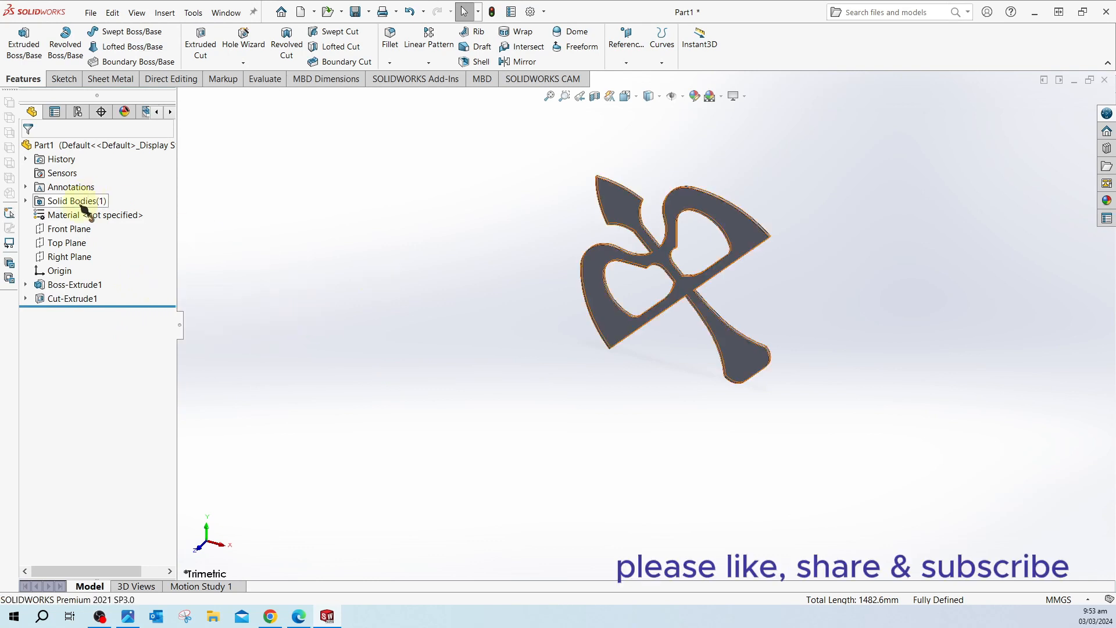